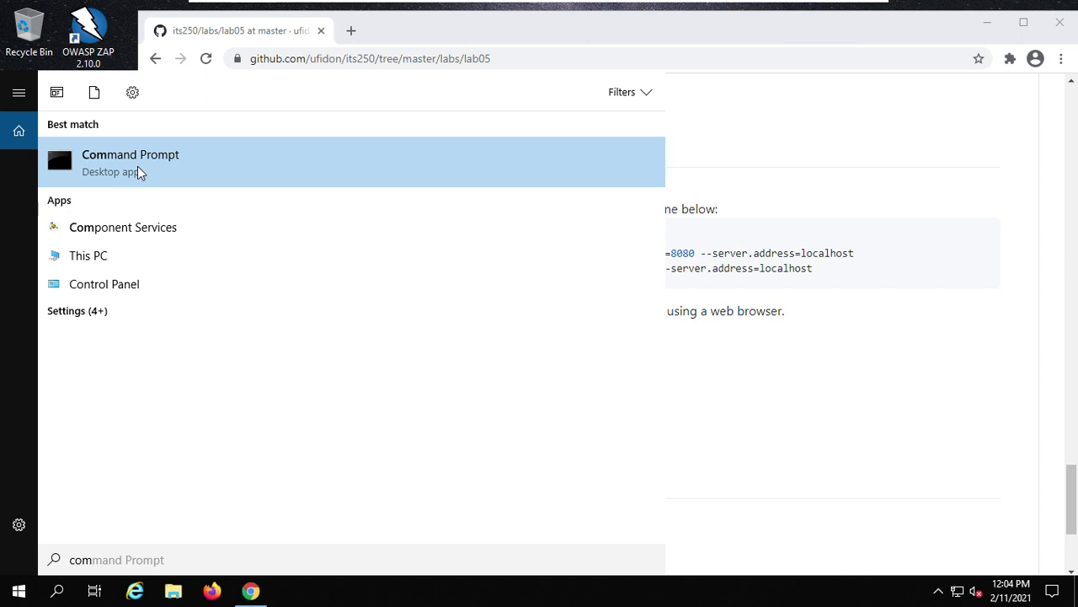
# Open two Command Prompt windows and start typing 'title webgoat' in the first one
pyautogui.click(137, 167)
pyautogui.moveTo(428, 96); pyautogui.dragTo(522, 143)
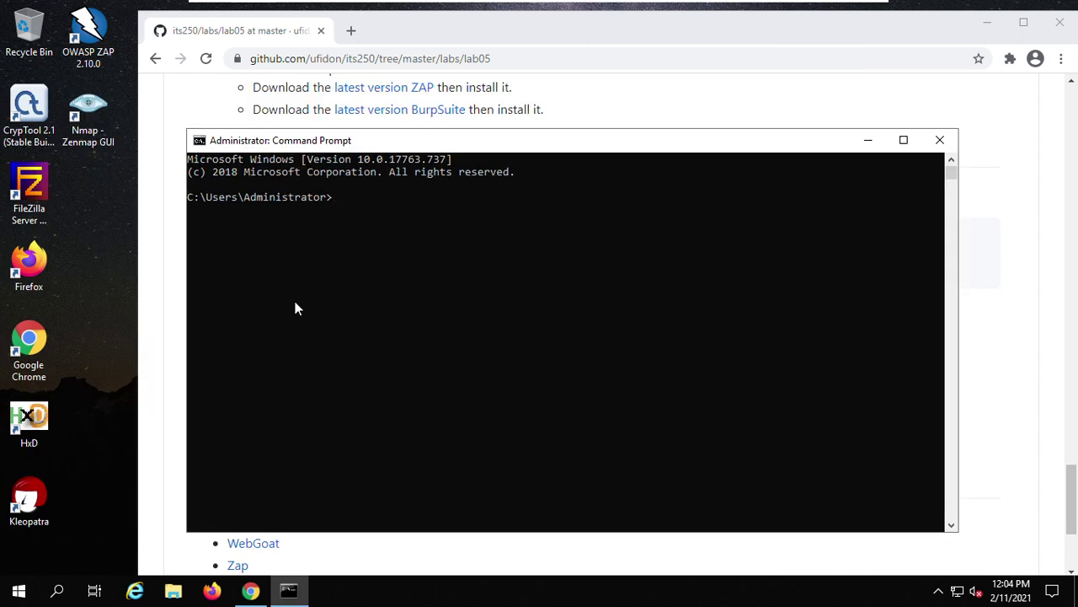
pyautogui.click(57, 592)
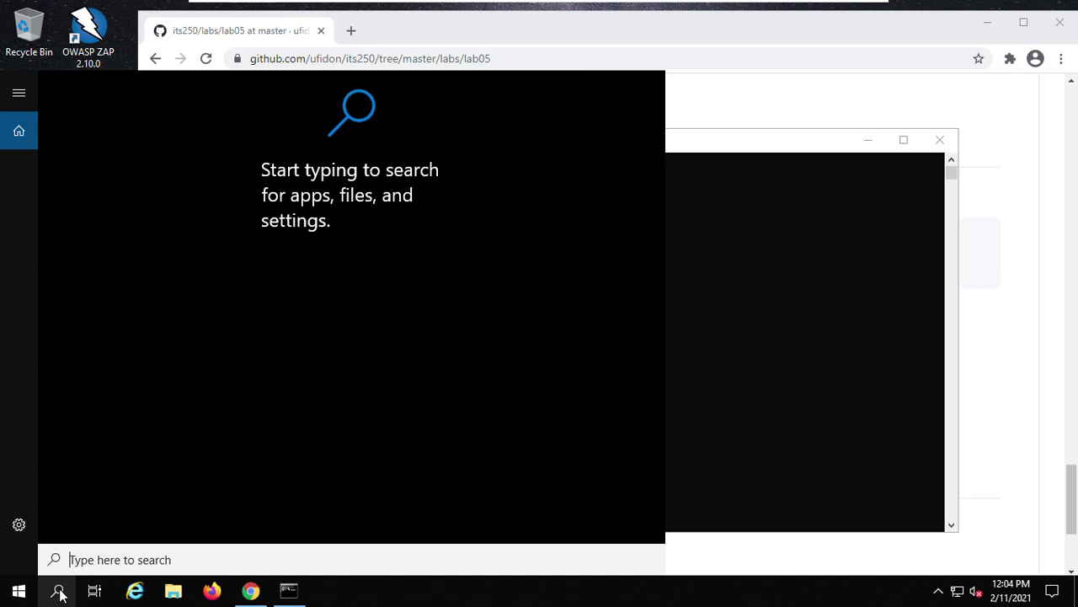
pyautogui.write('co')
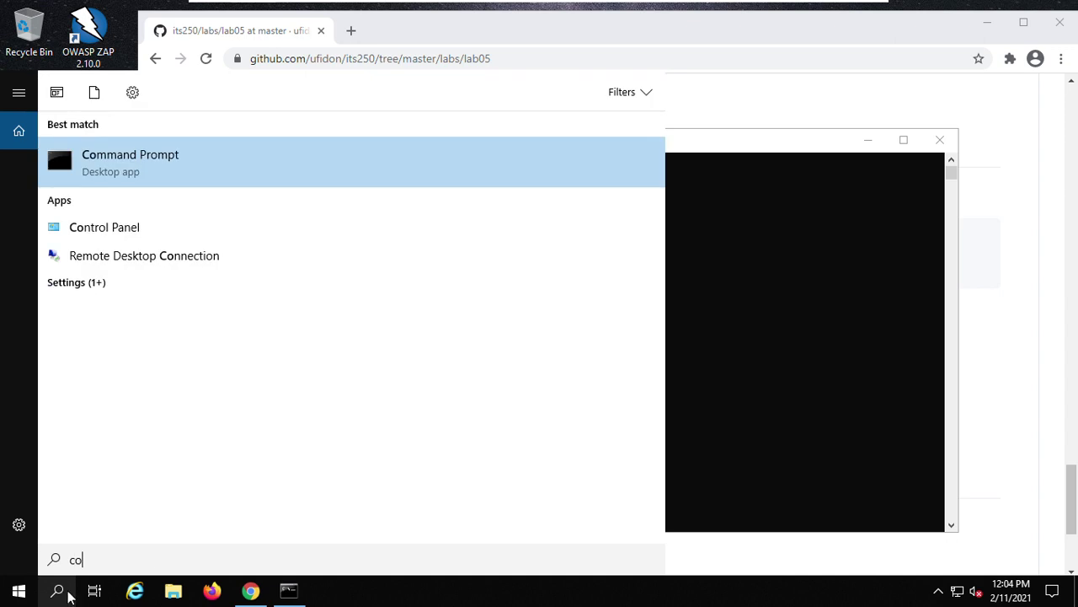
pyautogui.click(91, 168)
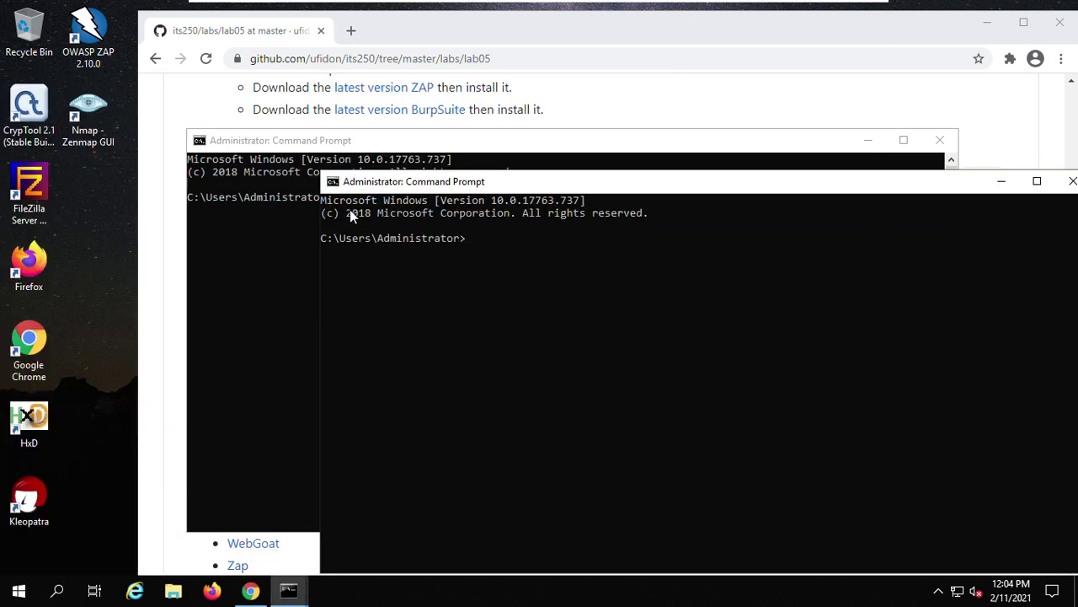
pyautogui.click(261, 201)
pyautogui.write('ti')
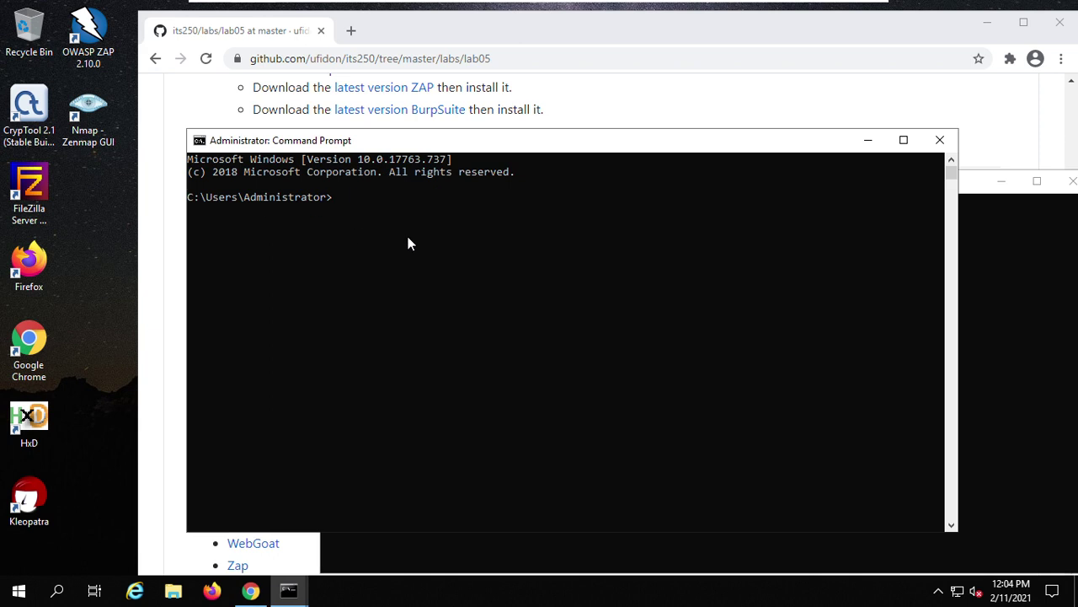
pyautogui.write('tle webgoat')
# Run 'title webgoat' and 'title webwolf' in the two consoles, then open File Explorer
pyautogui.press('Return')
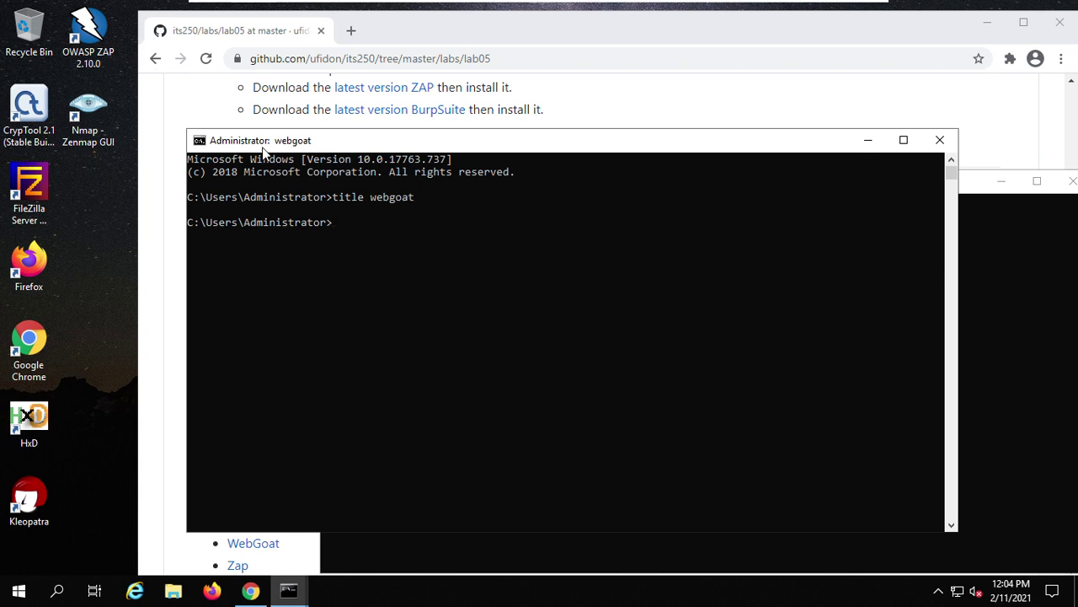
pyautogui.click(991, 337)
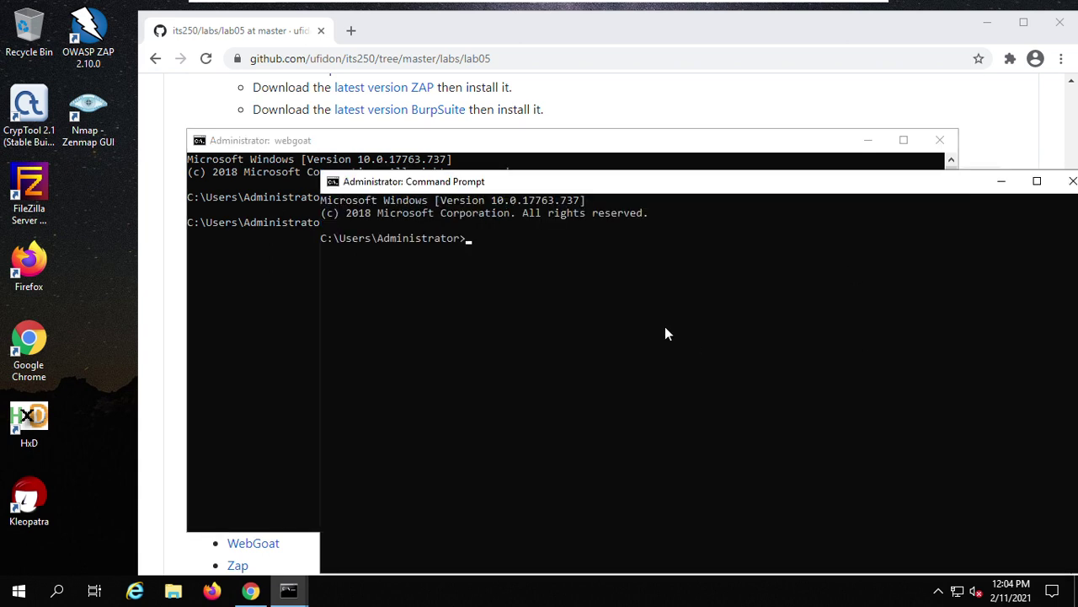
pyautogui.write('title webwolf')
pyautogui.press('Return')
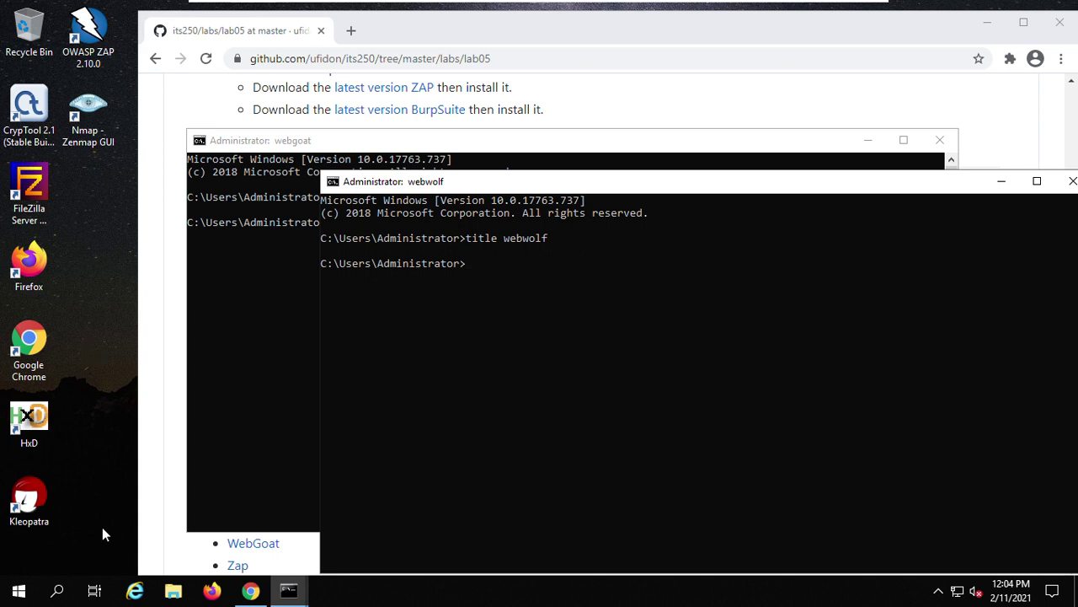
pyautogui.click(171, 592)
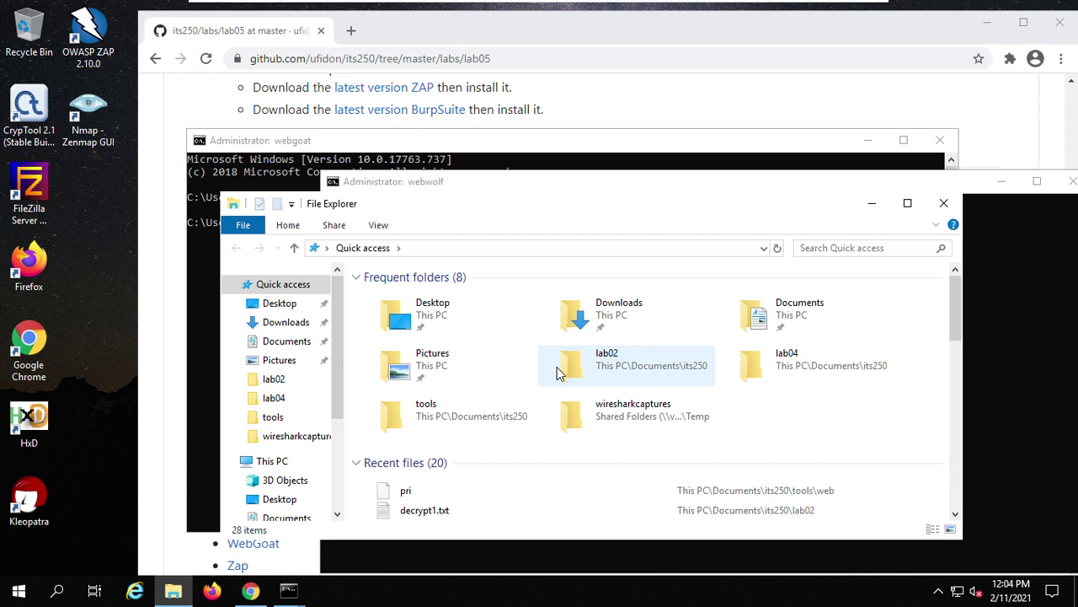
# Browse to Documents\its250\tools\web and select its full path in the address bar
pyautogui.doubleClick(762, 311)
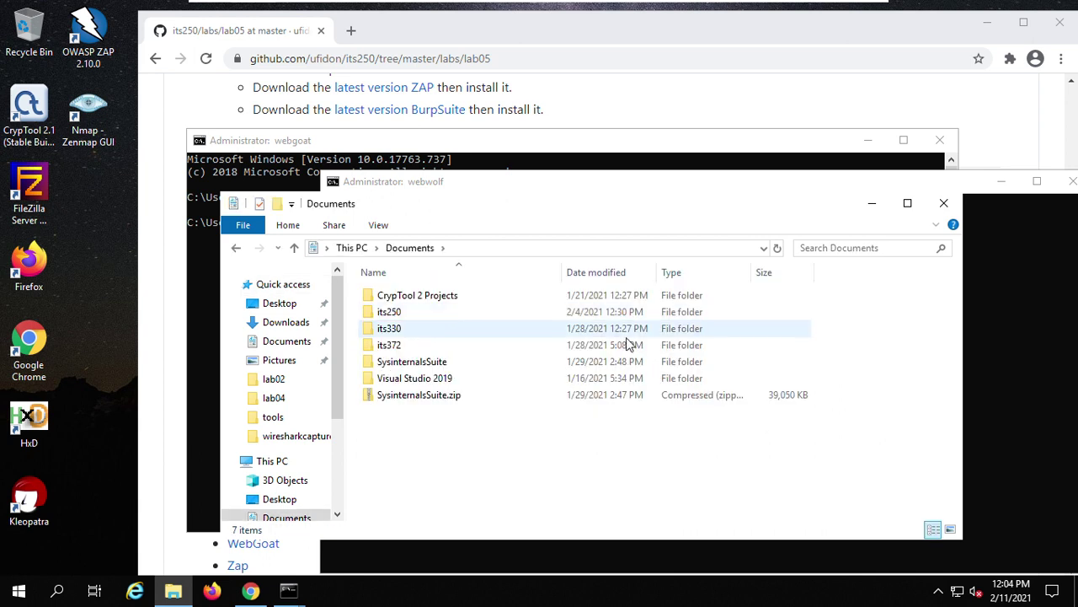
pyautogui.doubleClick(400, 313)
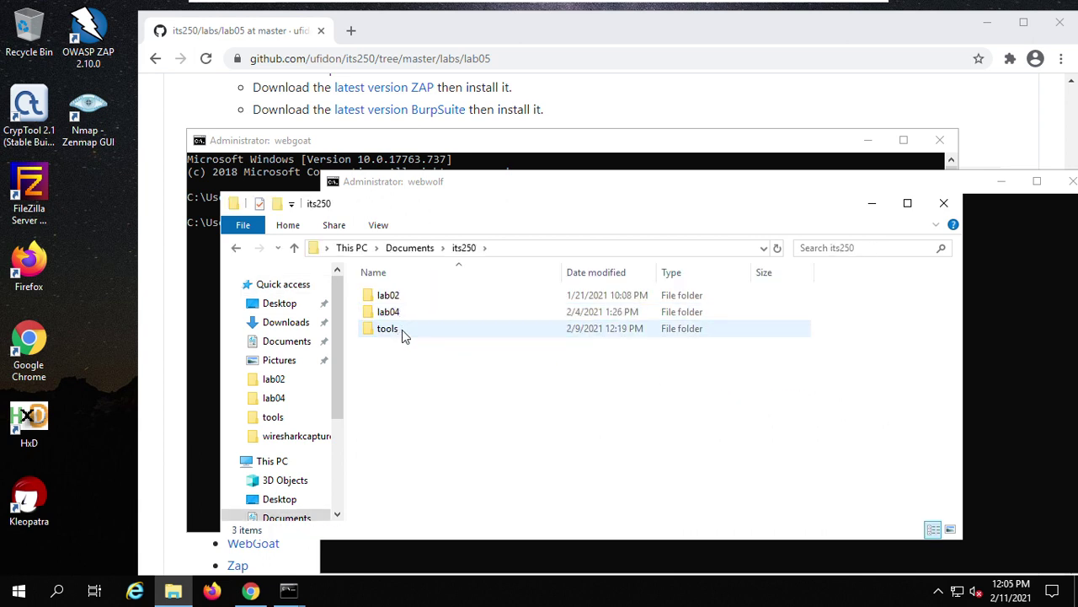
pyautogui.doubleClick(402, 329)
pyautogui.doubleClick(389, 311)
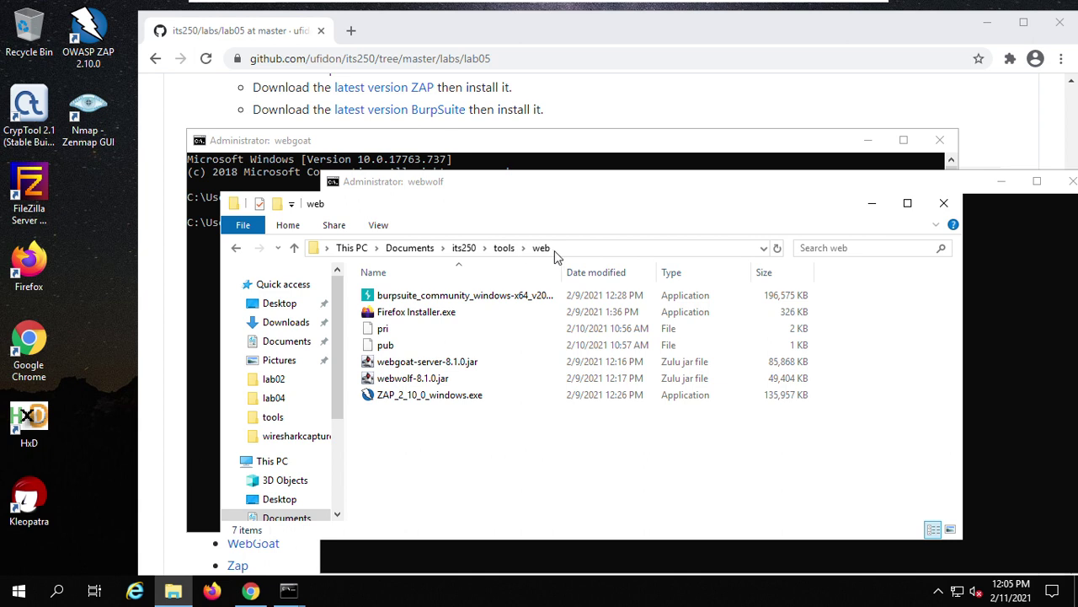
pyautogui.click(563, 251)
pyautogui.click(563, 248)
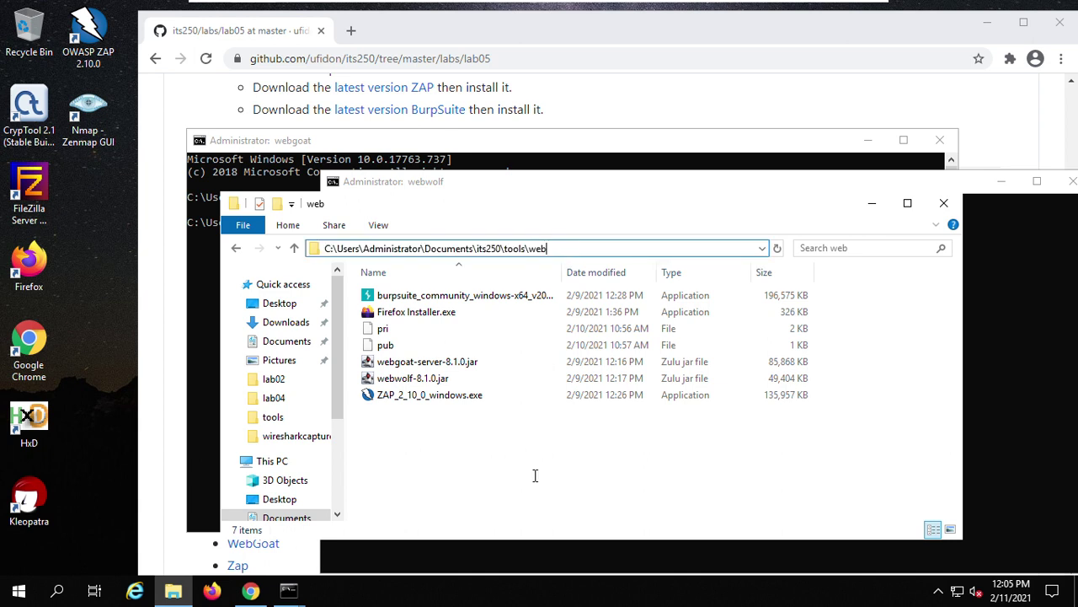
pyautogui.hotkey('ctrl', 'a')
pyautogui.hotkey('ctrl', 'c')
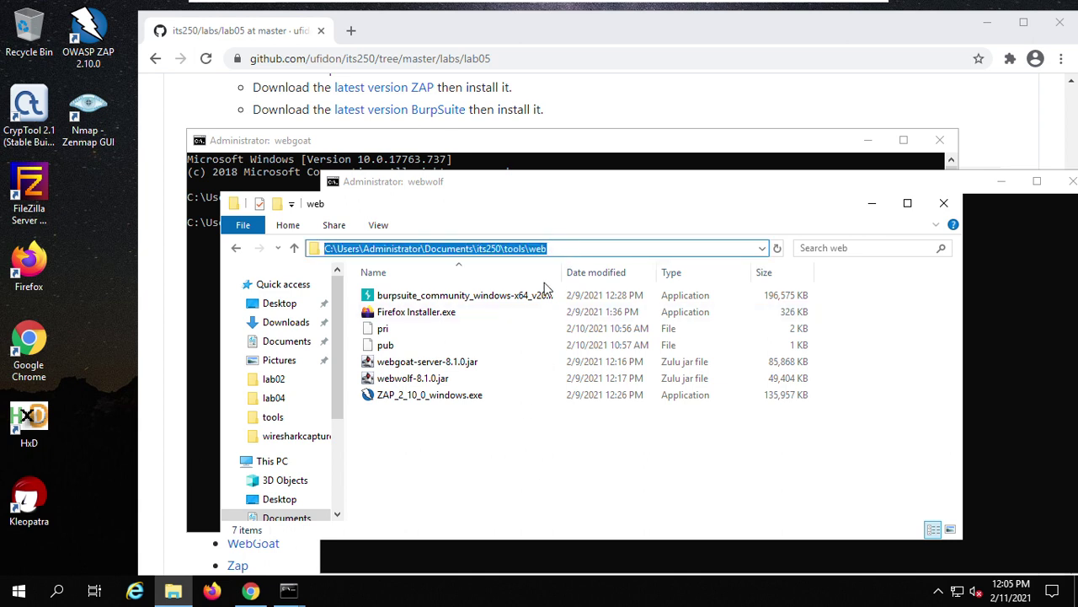
# In the webgoat console, cd to the pasted tools\web path and run dir
pyautogui.click(267, 168)
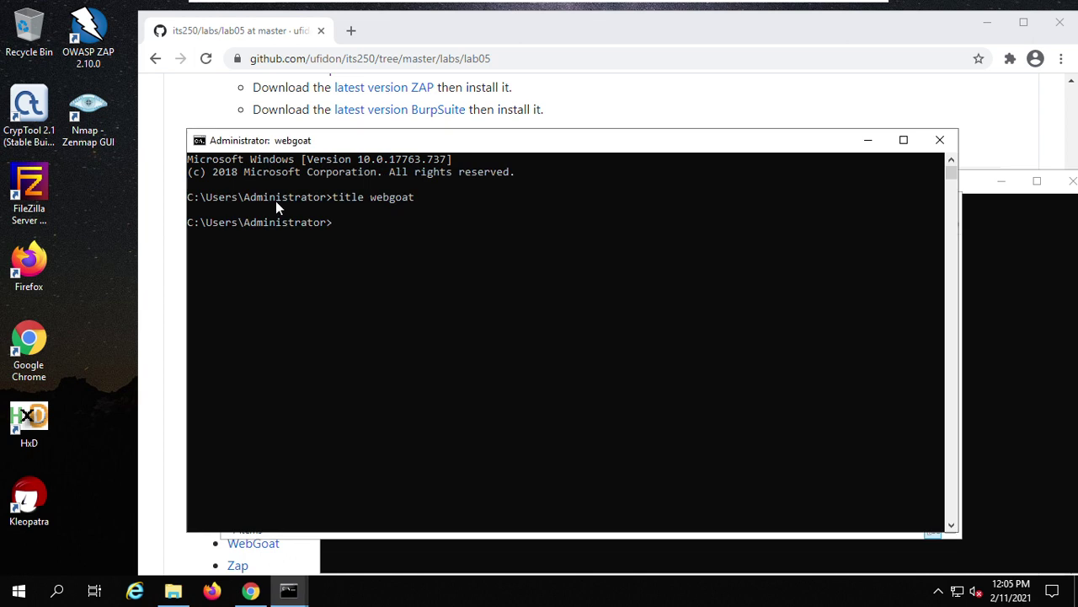
pyautogui.write('cd')
pyautogui.hotkey('ctrl', 'v')
pyautogui.press('Return')
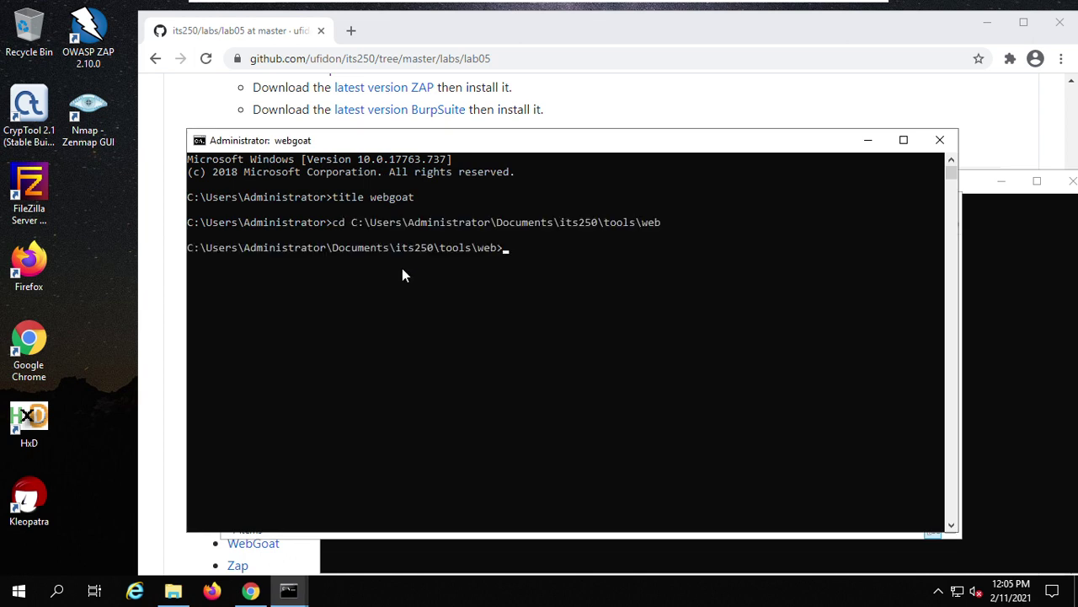
pyautogui.write('dir')
pyautogui.press('Return')
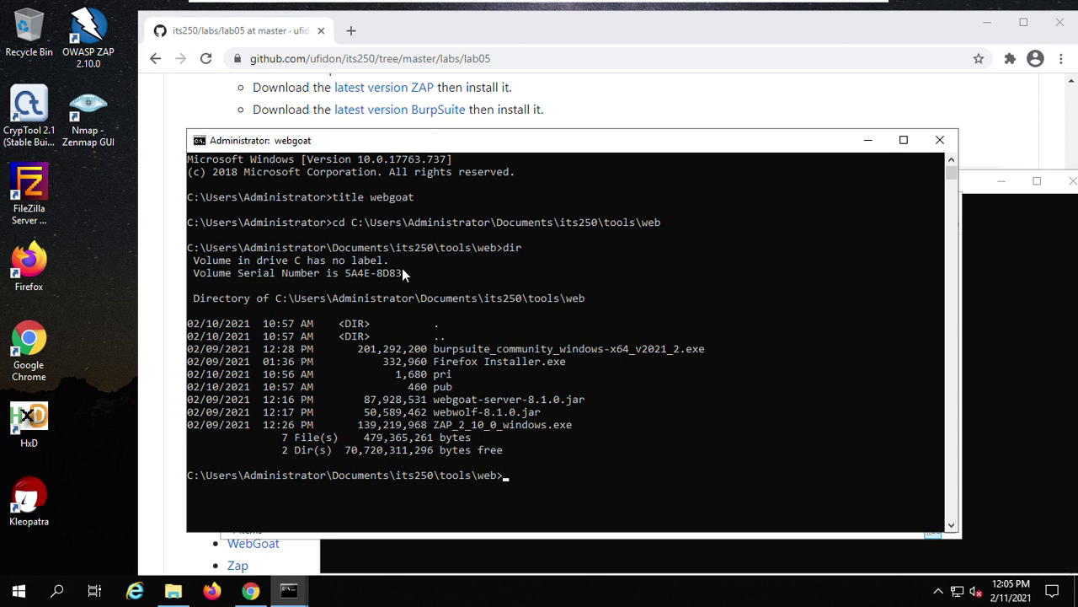
pyautogui.click(429, 400)
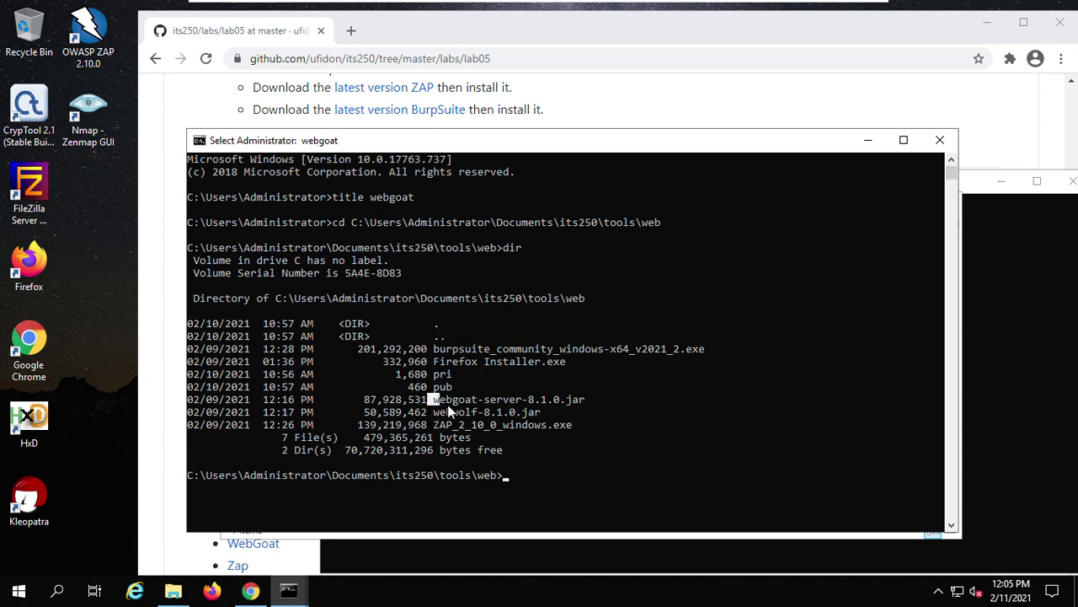
pyautogui.moveTo(448, 404); pyautogui.dragTo(569, 405)
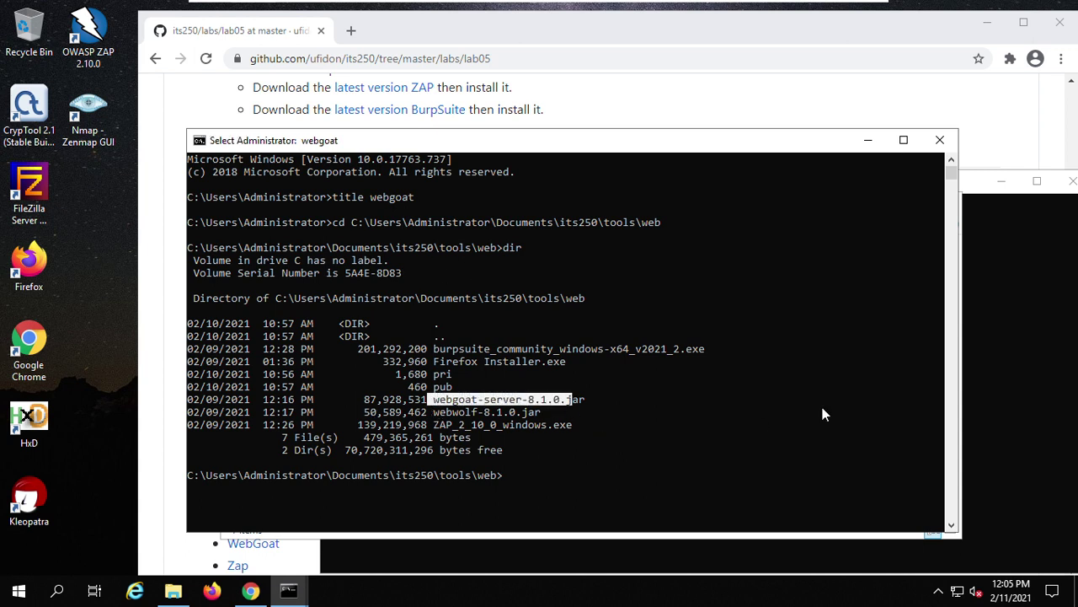
# Run the same cd and dir in the webwolf console, then return to the lab page
pyautogui.click(993, 354)
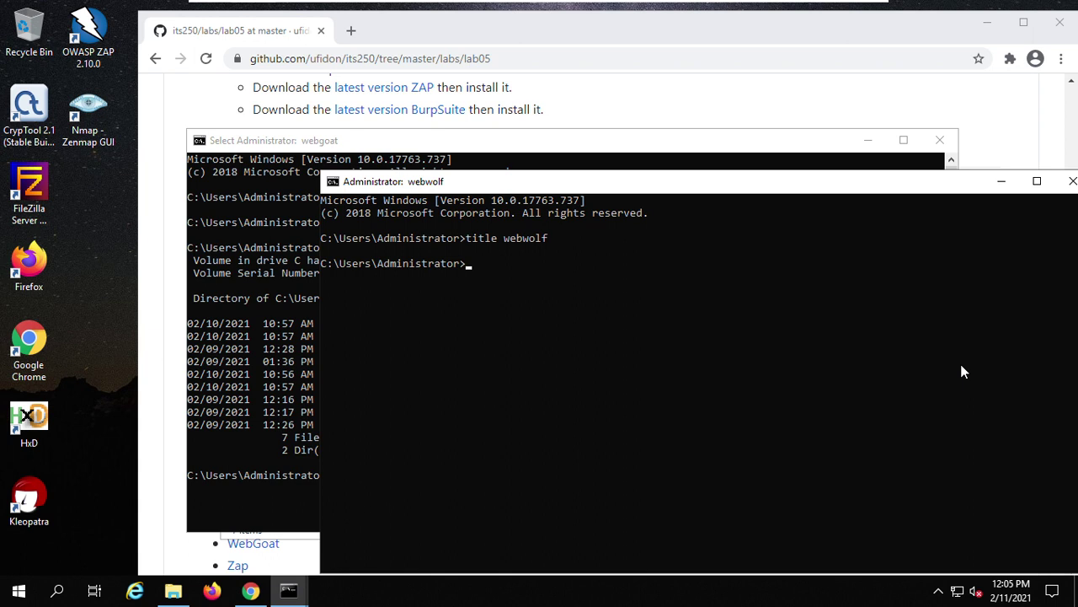
pyautogui.write('cd')
pyautogui.hotkey('ctrl', 'v')
pyautogui.press('Return')
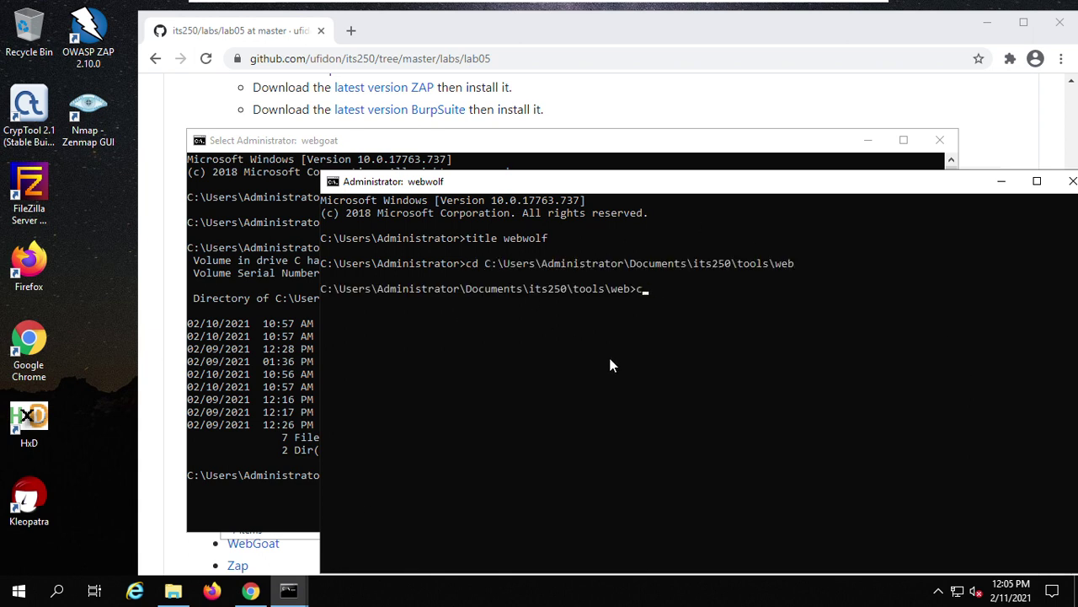
pyautogui.write('dir')
pyautogui.press('Return')
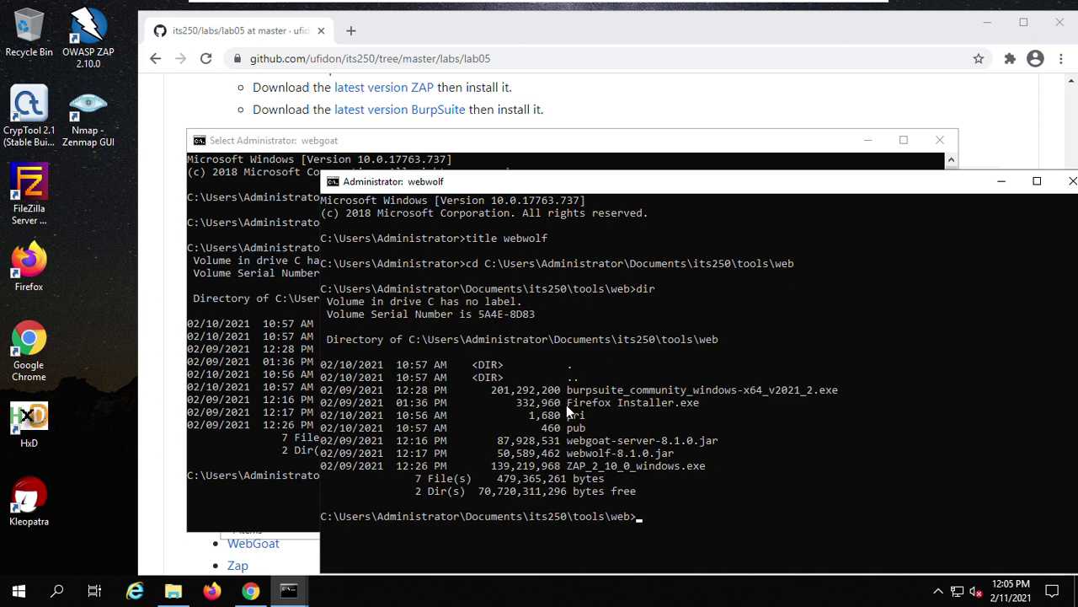
pyautogui.moveTo(567, 451); pyautogui.dragTo(662, 455)
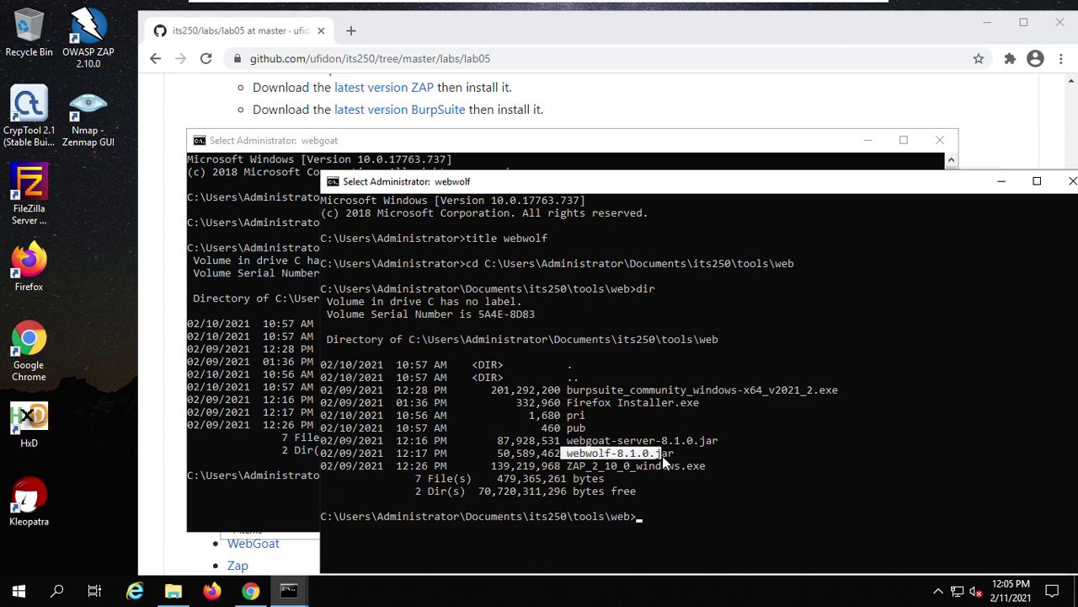
pyautogui.click(677, 504)
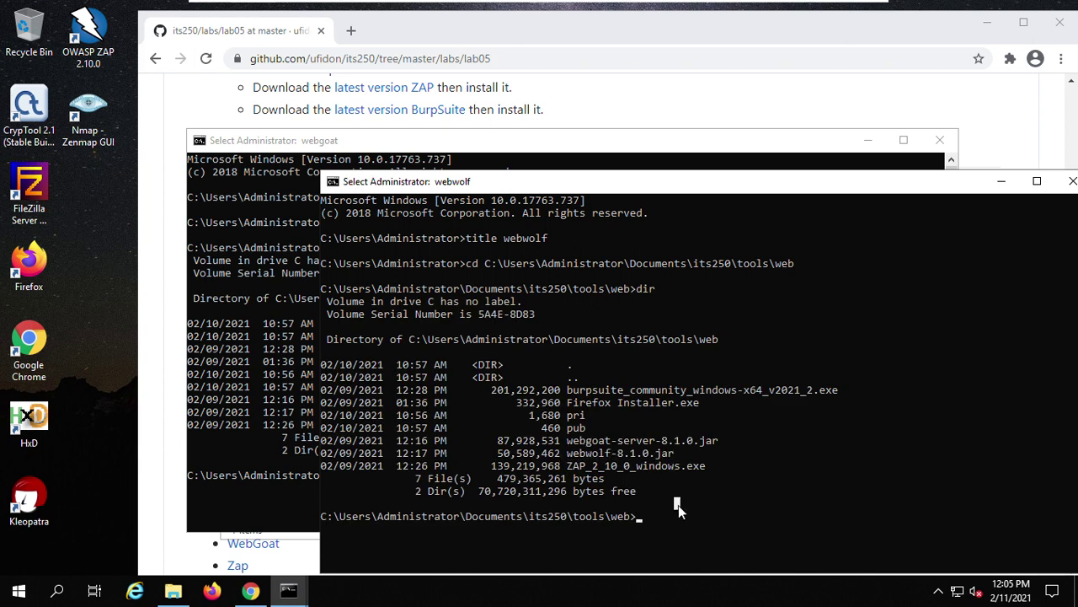
pyautogui.click(182, 114)
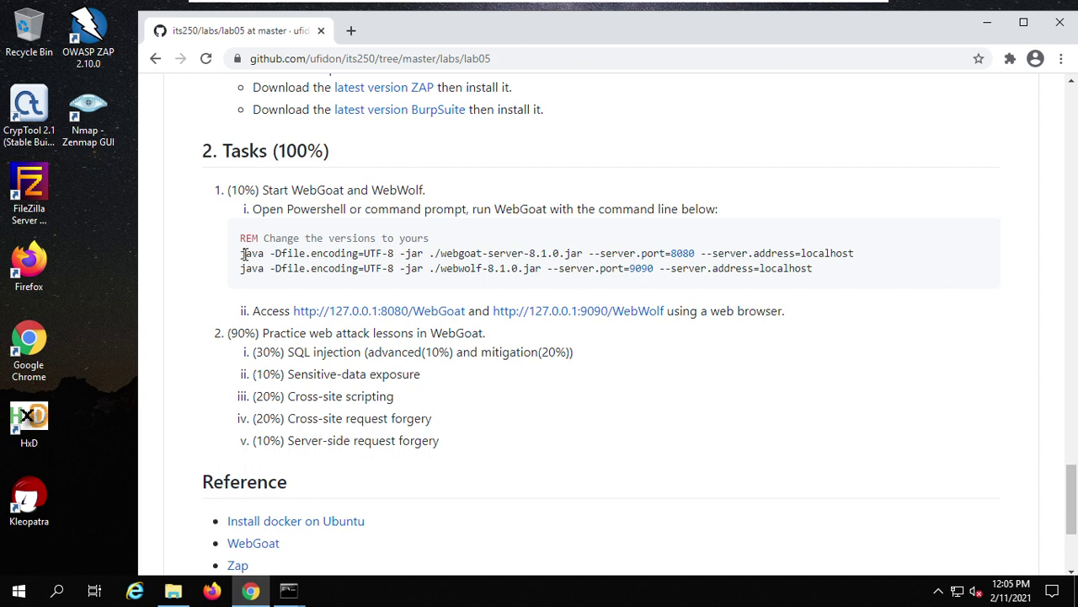
# Copy the WebGoat java command from the lab page and clear marking in the webgoat console
pyautogui.moveTo(240, 253); pyautogui.dragTo(587, 255)
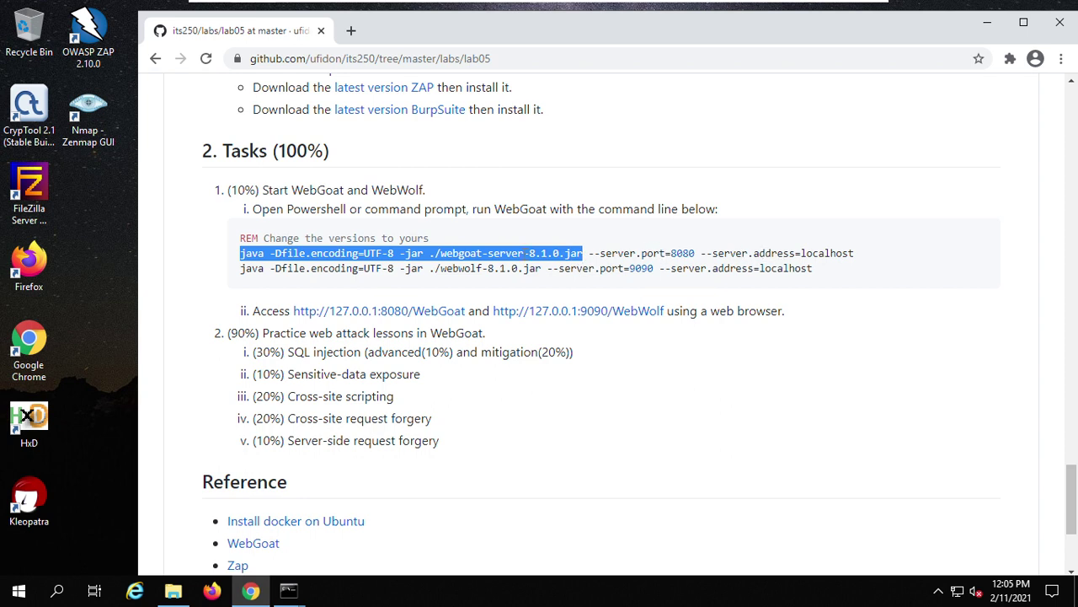
pyautogui.rightClick(524, 255)
pyautogui.click(547, 266)
pyautogui.click(290, 590)
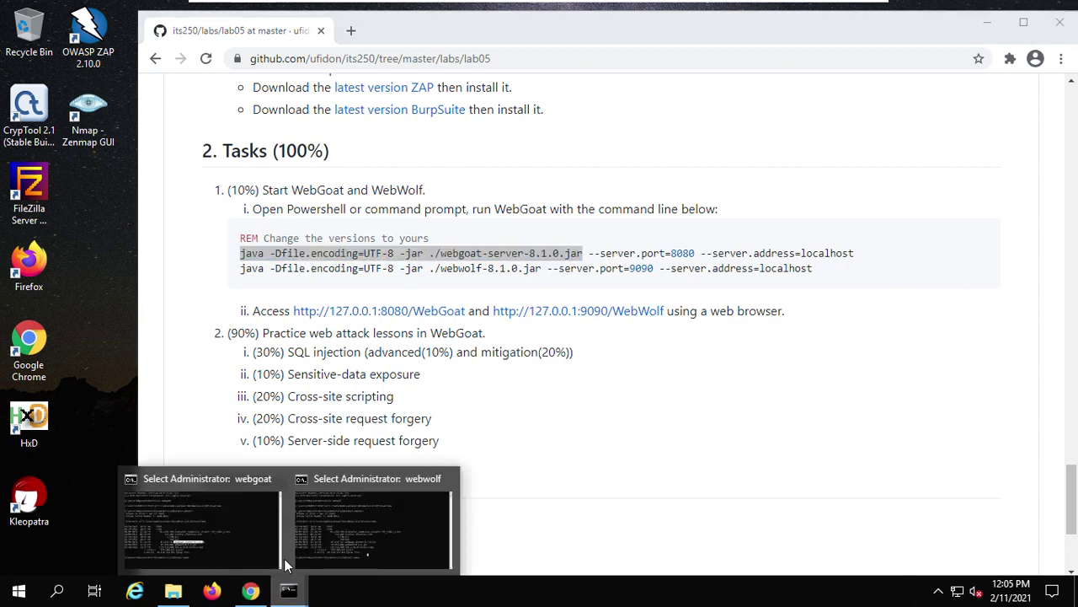
pyautogui.click(221, 517)
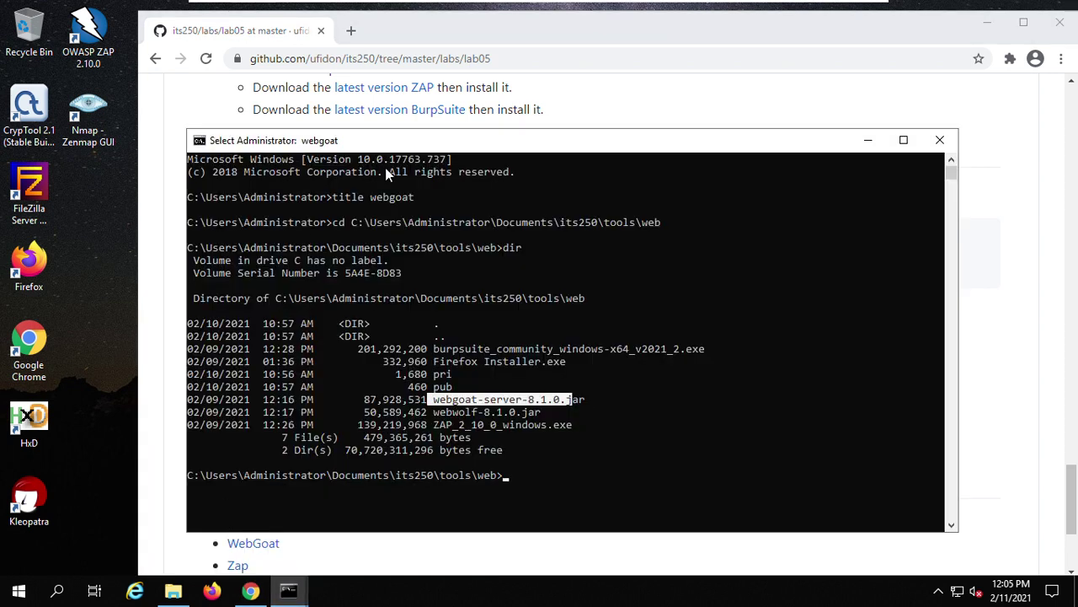
pyautogui.click(551, 486)
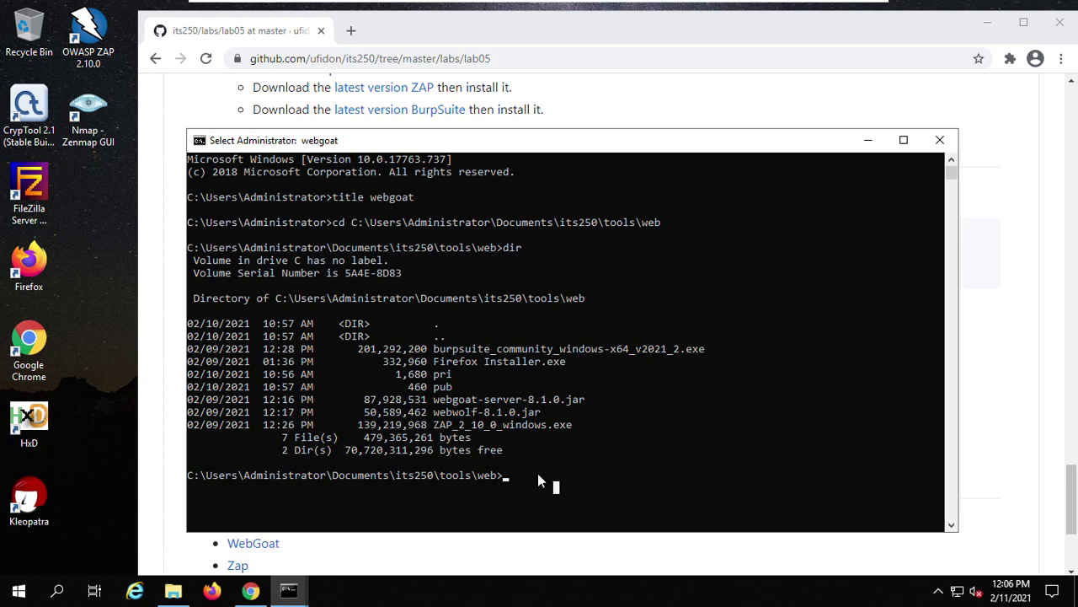
pyautogui.press('Escape')
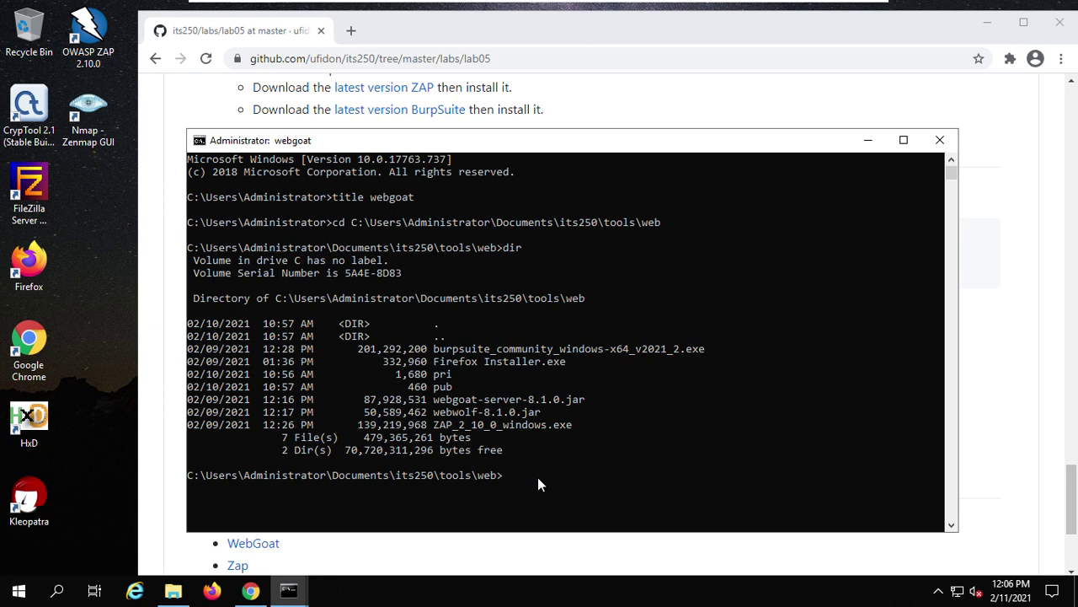
pyautogui.click(475, 37)
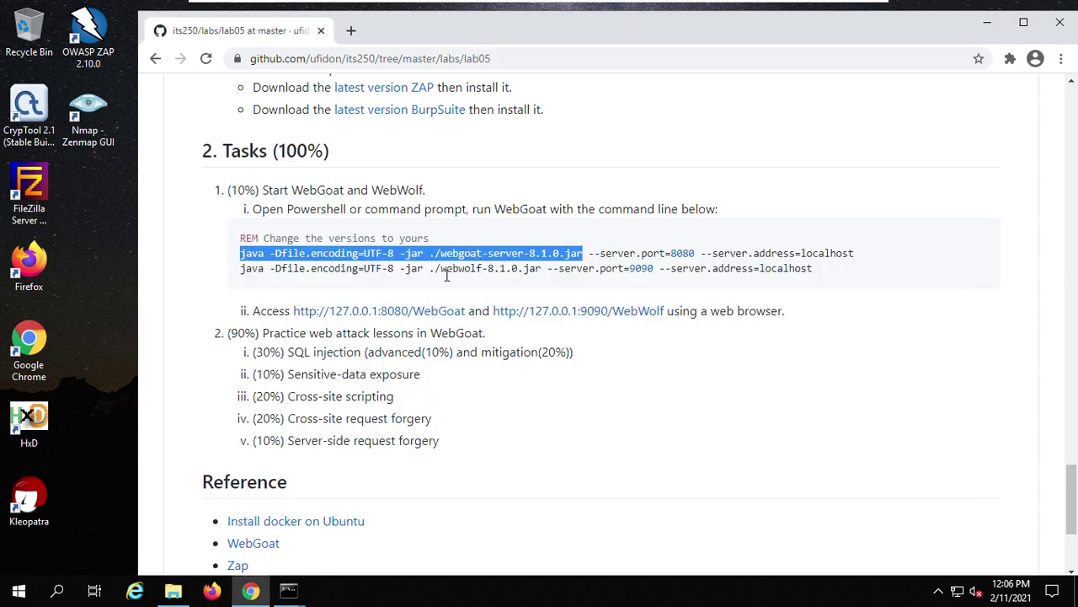
# Paste and run the WebGoat java command in the webgoat console, then minimize it
pyautogui.rightClick(463, 253)
pyautogui.click(475, 265)
pyautogui.click(288, 595)
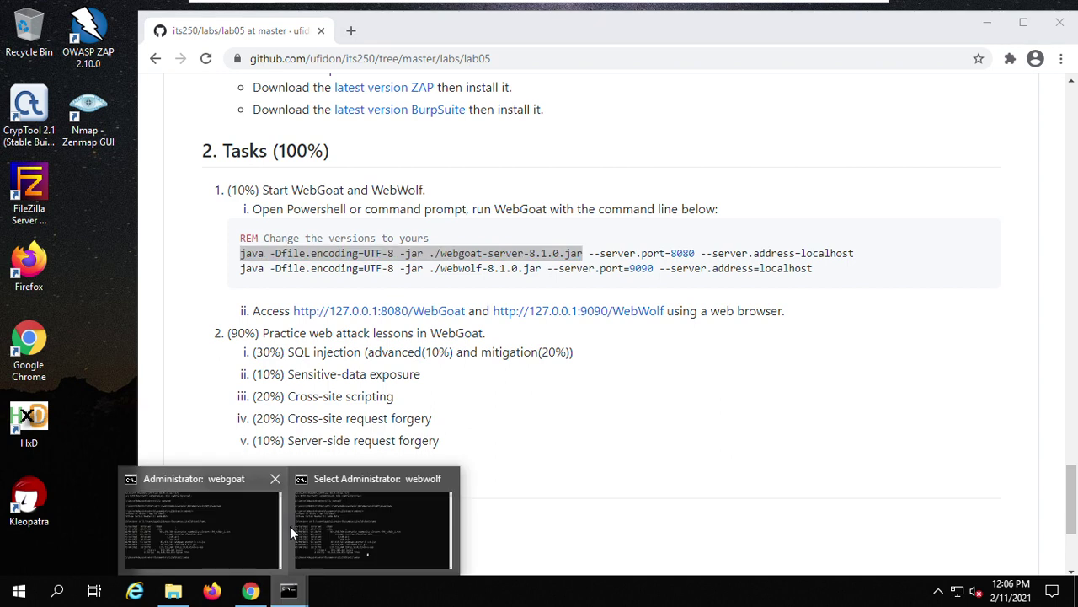
pyautogui.click(255, 526)
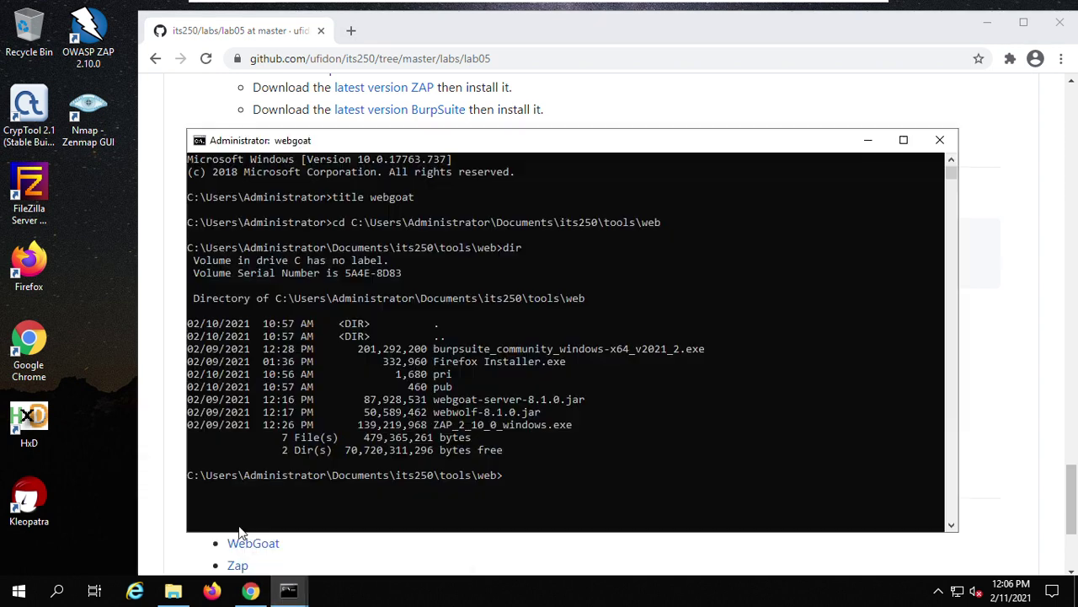
pyautogui.rightClick(547, 479)
pyautogui.press('Return')
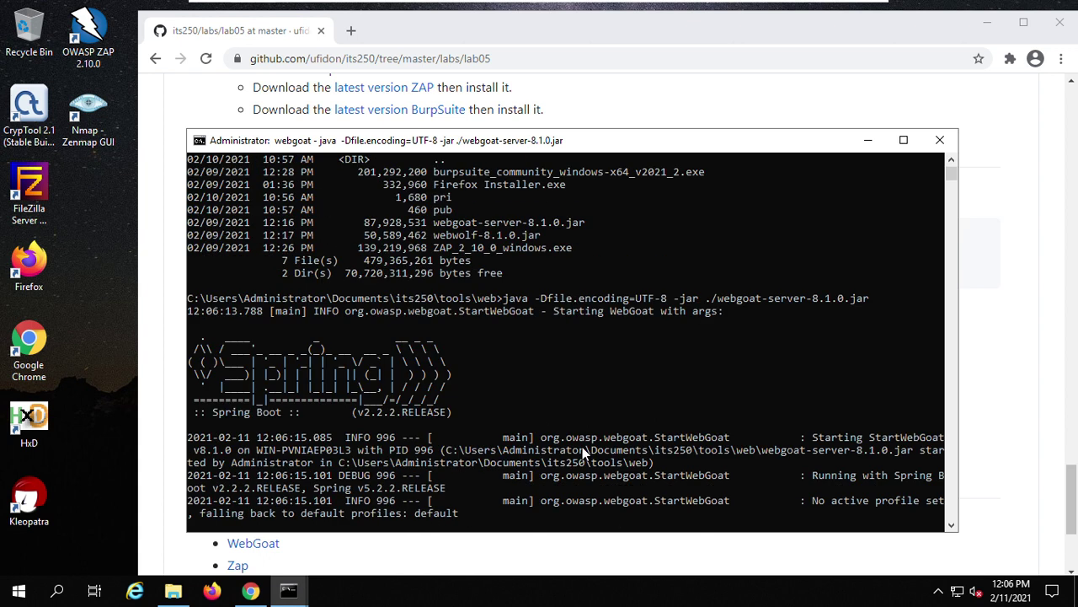
pyautogui.click(867, 140)
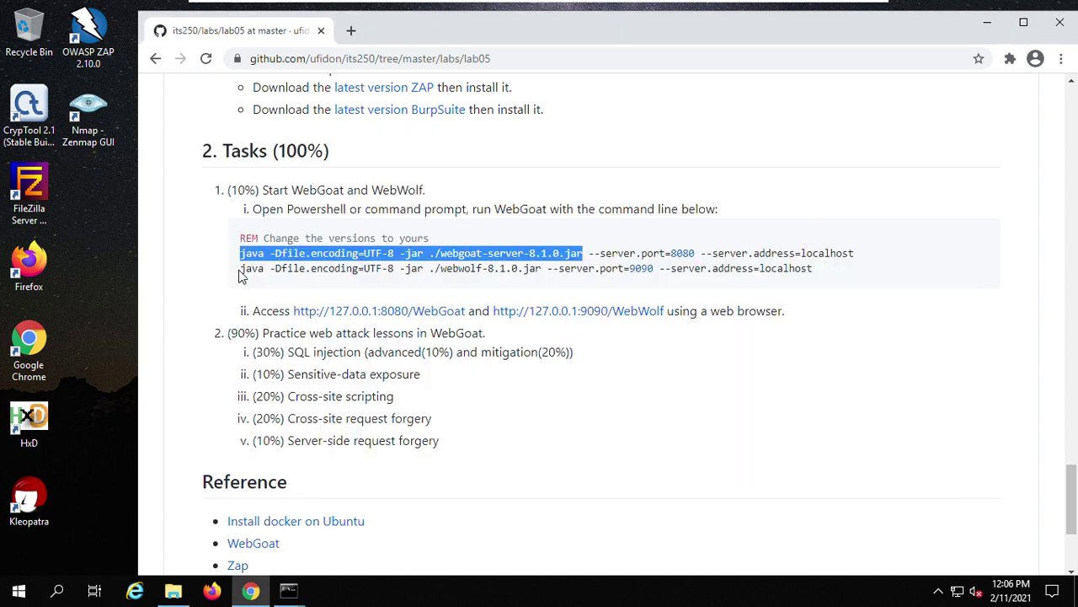
# Copy the WebWolf java command from the lab page and exit selection mode in the webwolf console
pyautogui.moveTo(240, 269); pyautogui.dragTo(545, 272)
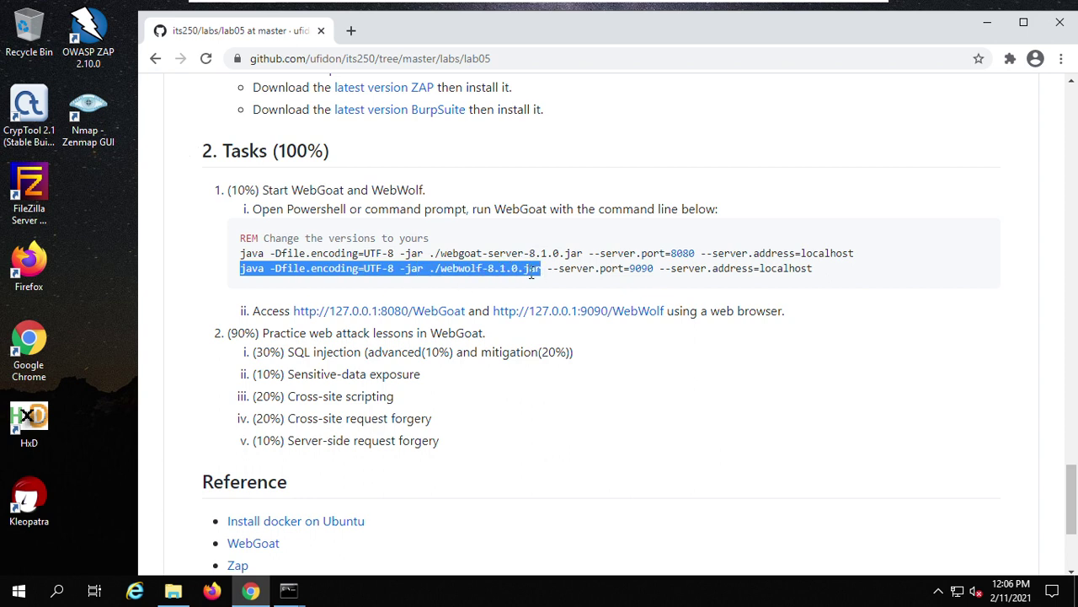
pyautogui.rightClick(519, 270)
pyautogui.click(548, 287)
pyautogui.moveTo(288, 590)
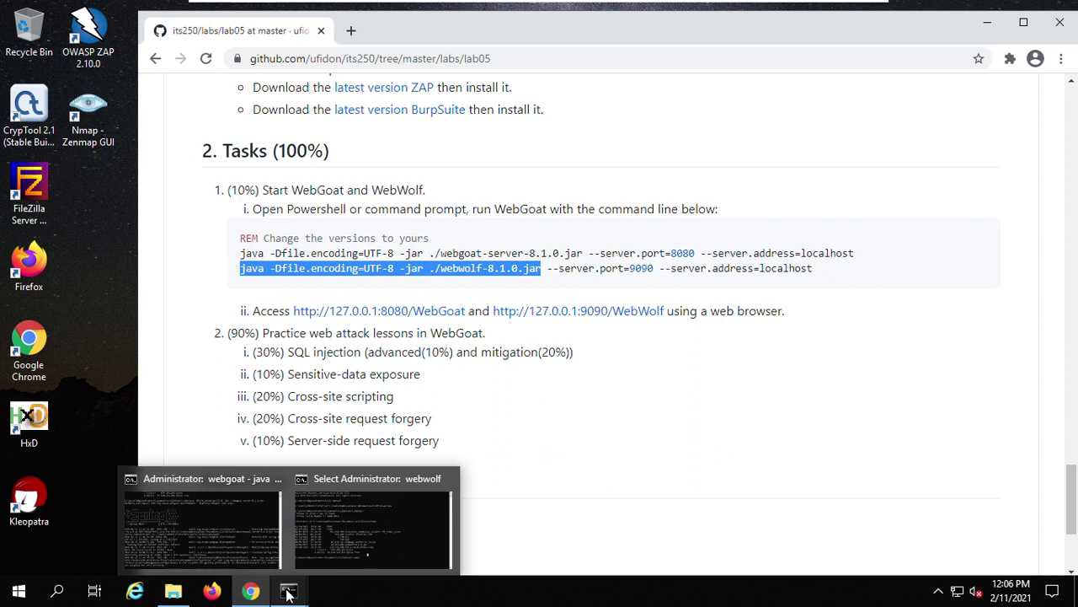
pyautogui.click(392, 531)
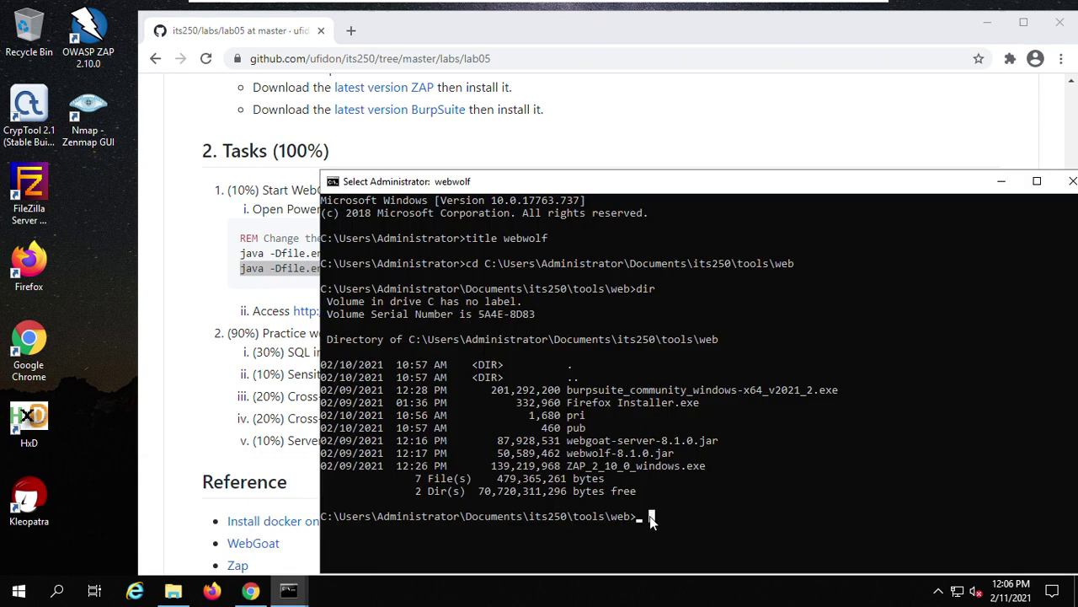
pyautogui.rightClick(650, 520)
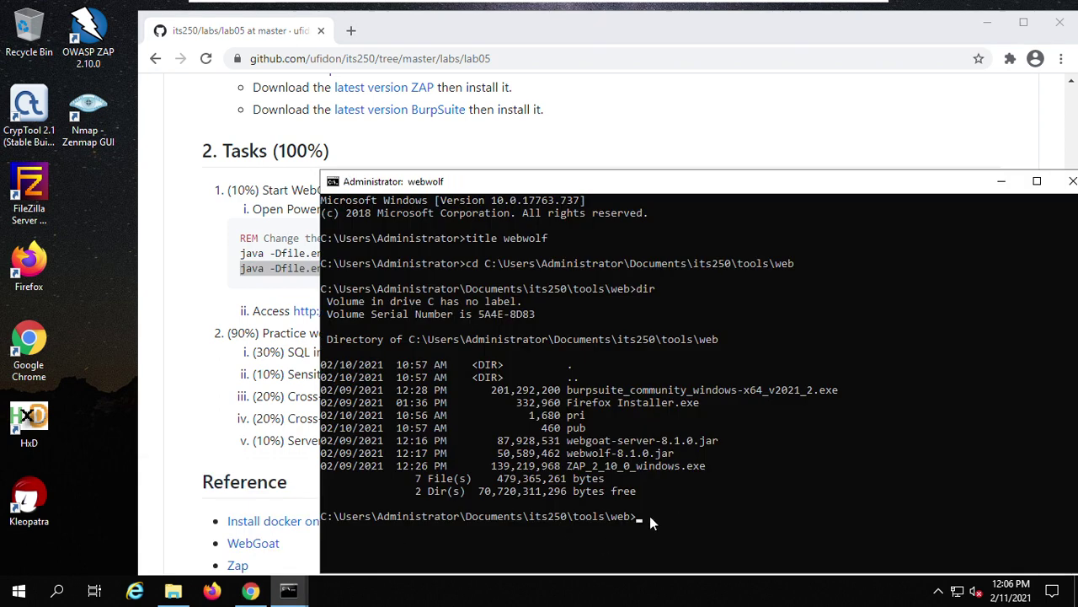
# Paste and run the WebWolf java command in the webwolf console, then minimize it
pyautogui.rightClick(284, 275)
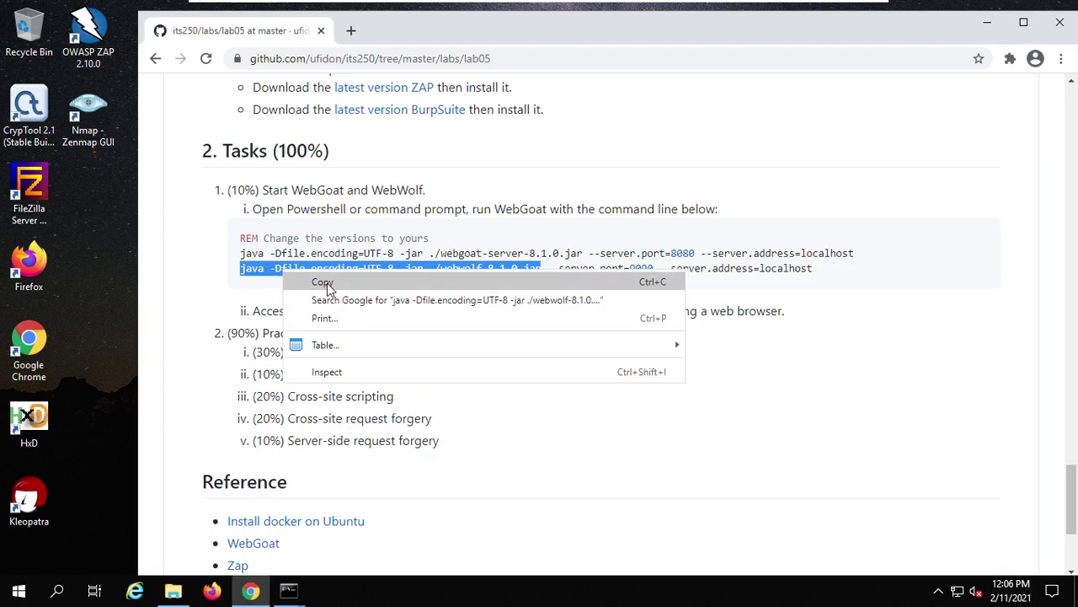
pyautogui.click(327, 283)
pyautogui.moveTo(312, 590)
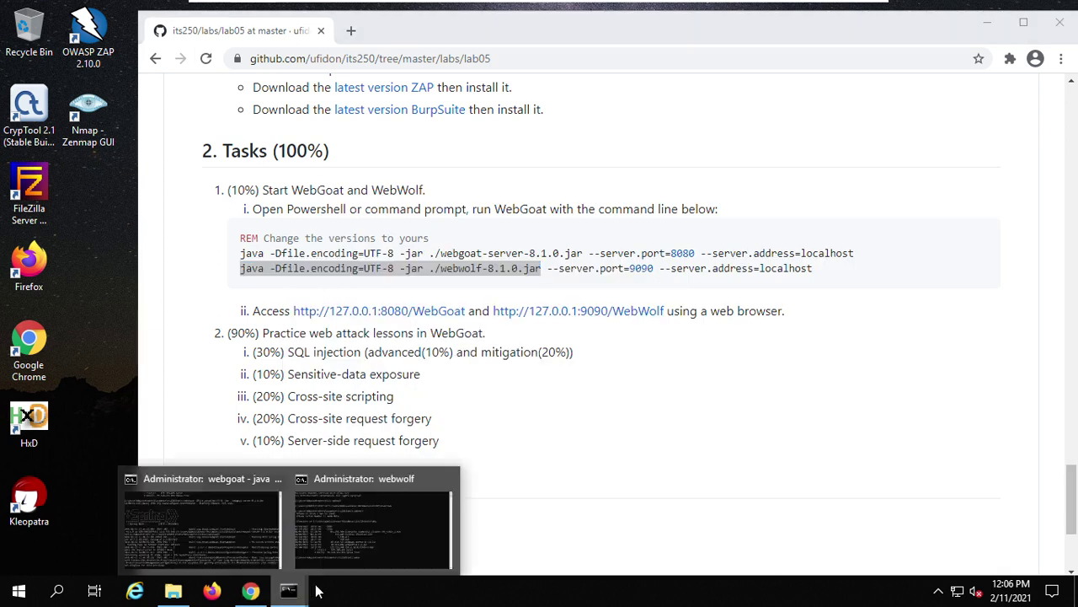
pyautogui.click(376, 540)
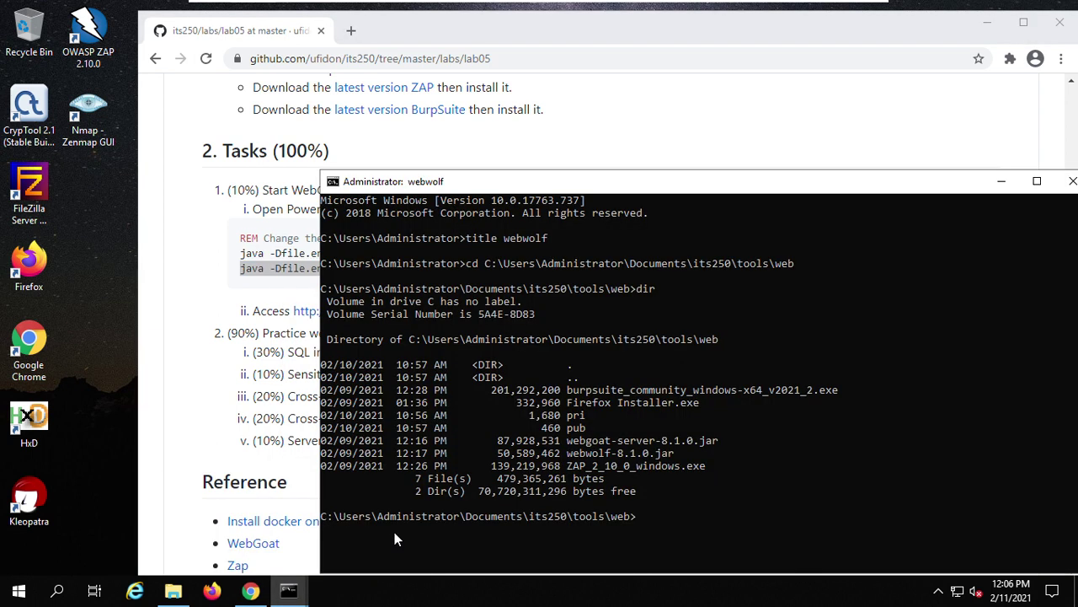
pyautogui.rightClick(660, 524)
pyautogui.press('Return')
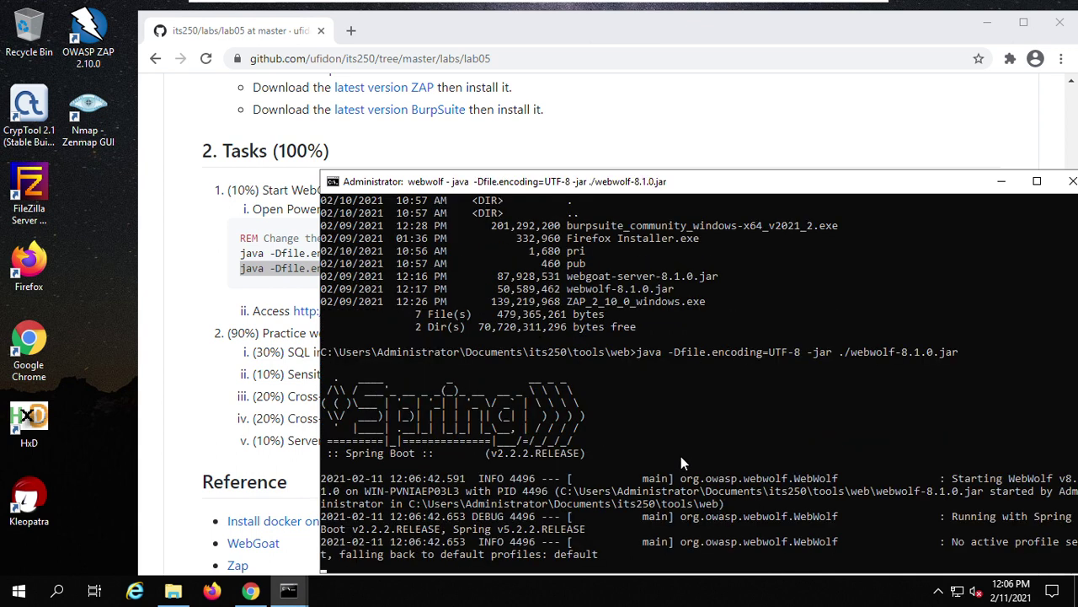
pyautogui.click(1000, 183)
pyautogui.click(88, 237)
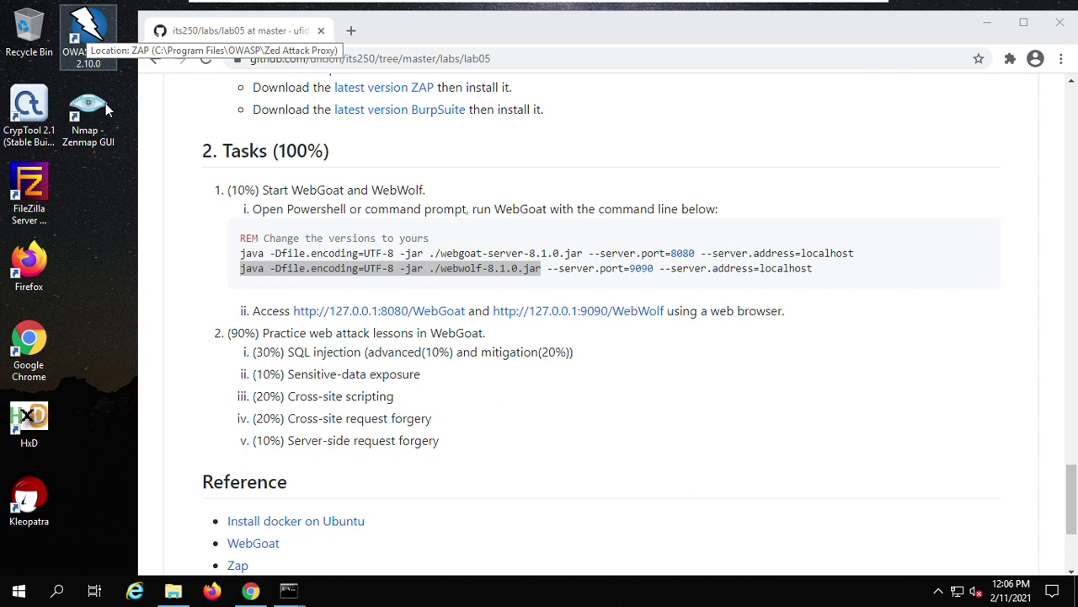
# Launch OWASP ZAP from its desktop icon, reload the lab page, then bring ZAP forward
pyautogui.doubleClick(91, 33)
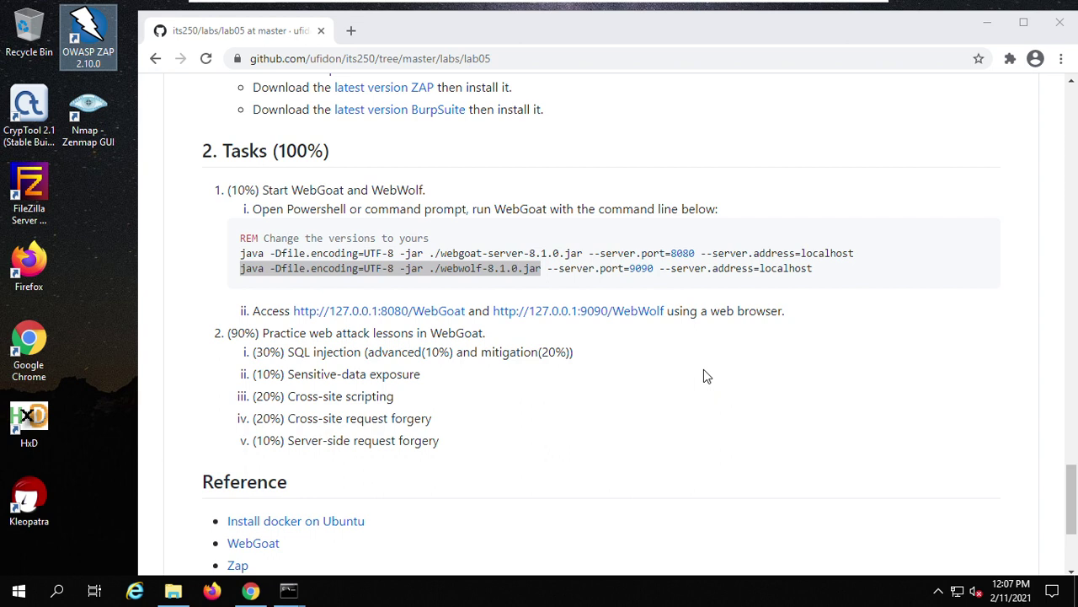
pyautogui.click(206, 59)
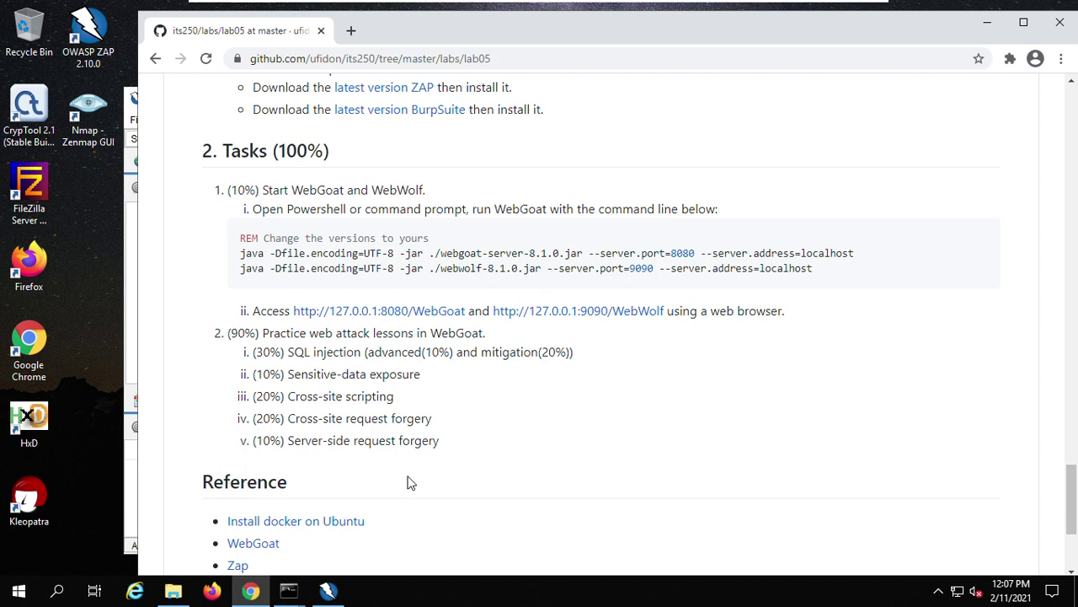
pyautogui.click(329, 593)
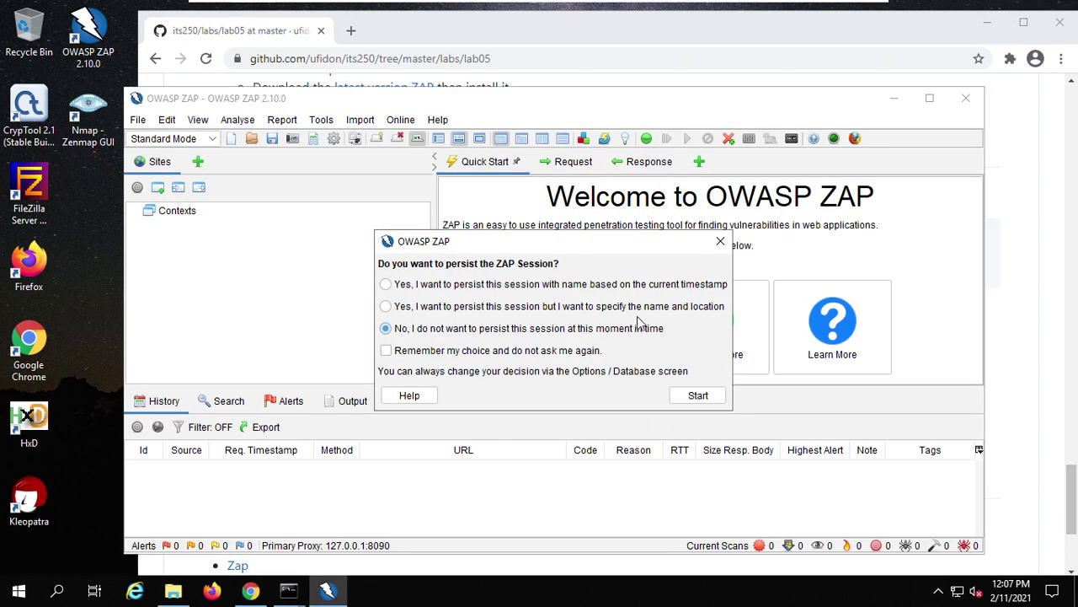
# Start ZAP without persisting the session and nudge its window into place
pyautogui.click(697, 396)
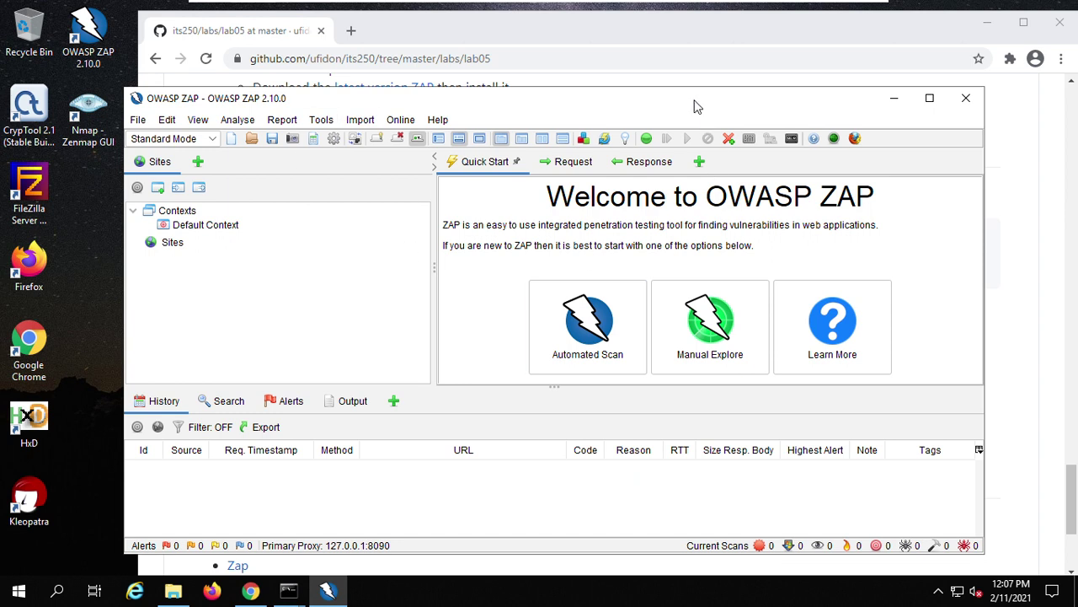
pyautogui.moveTo(696, 99); pyautogui.dragTo(700, 94)
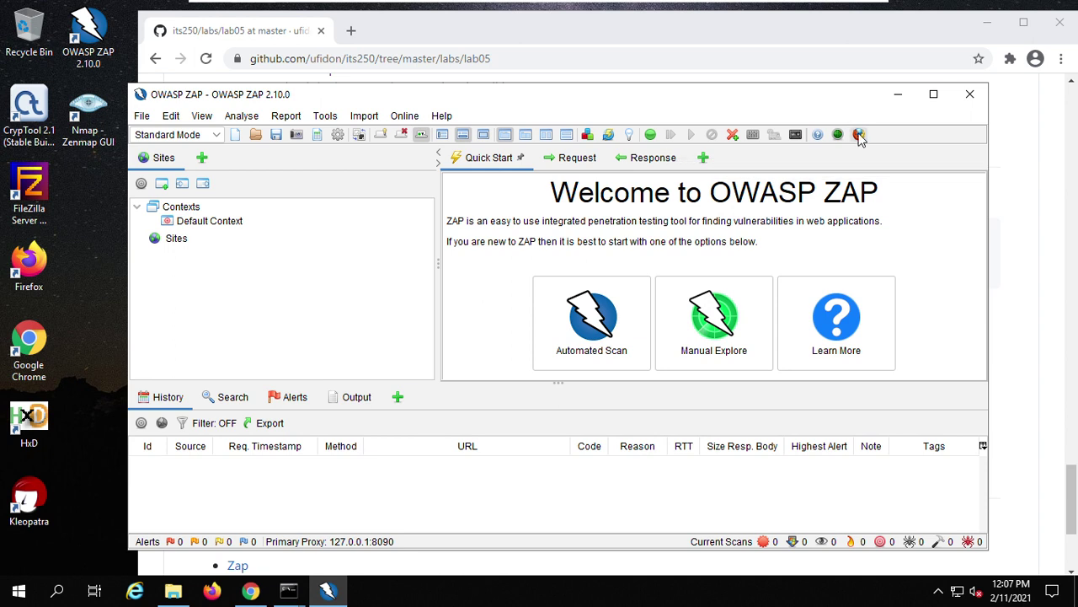
pyautogui.click(859, 135)
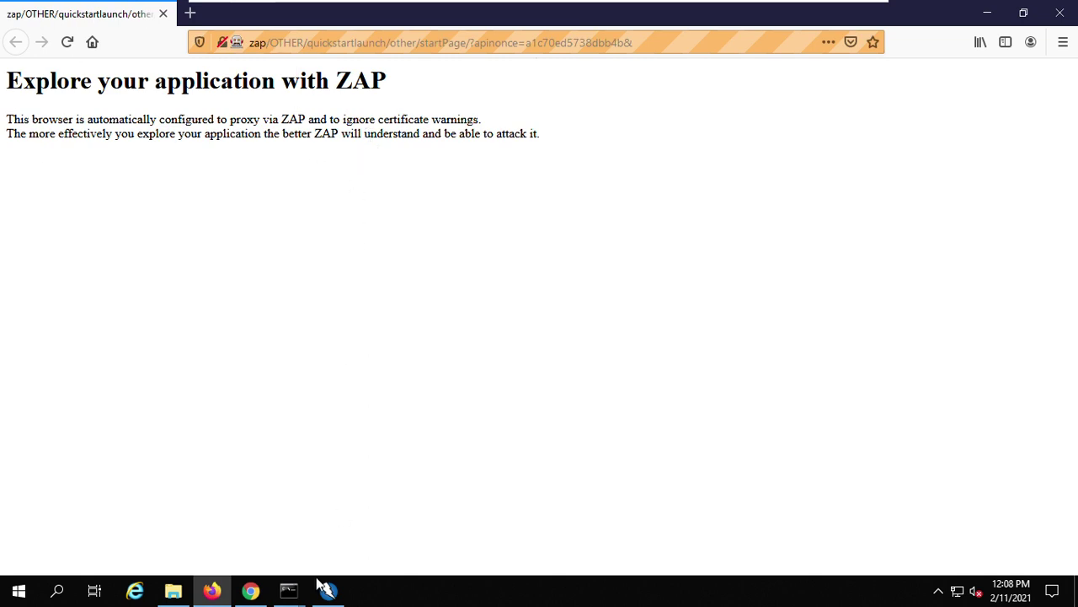
pyautogui.click(251, 592)
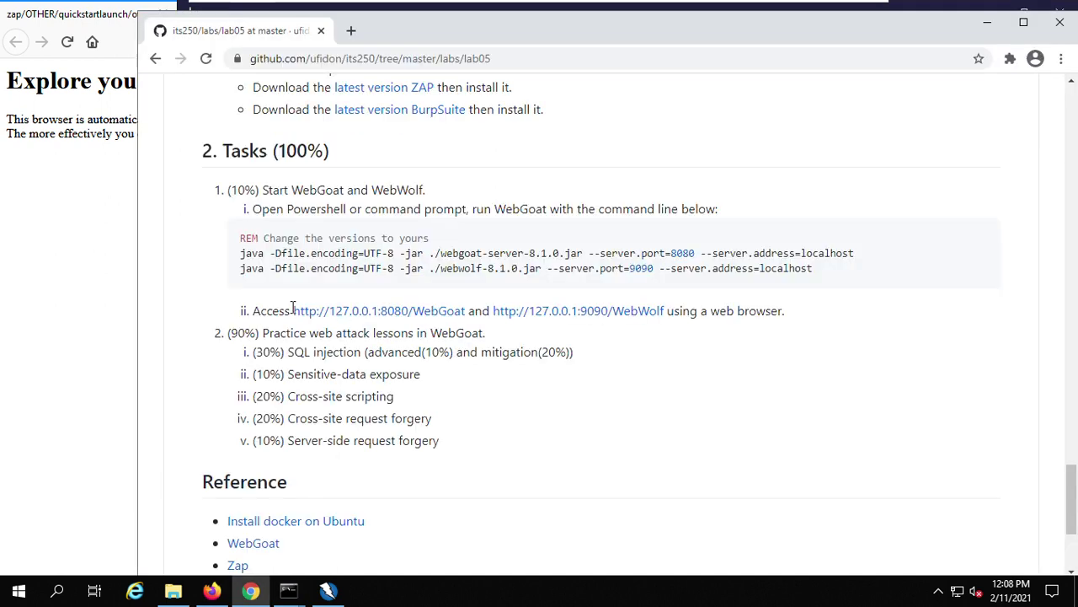
pyautogui.moveTo(292, 307); pyautogui.dragTo(467, 311)
pyautogui.hotkey('ctrl', 'c')
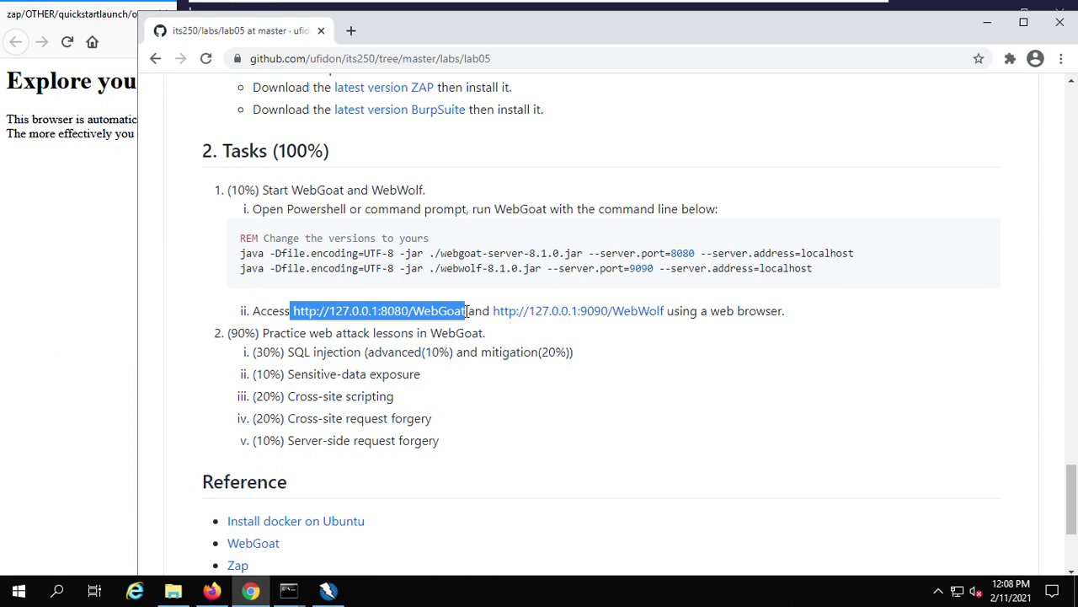
pyautogui.click(39, 180)
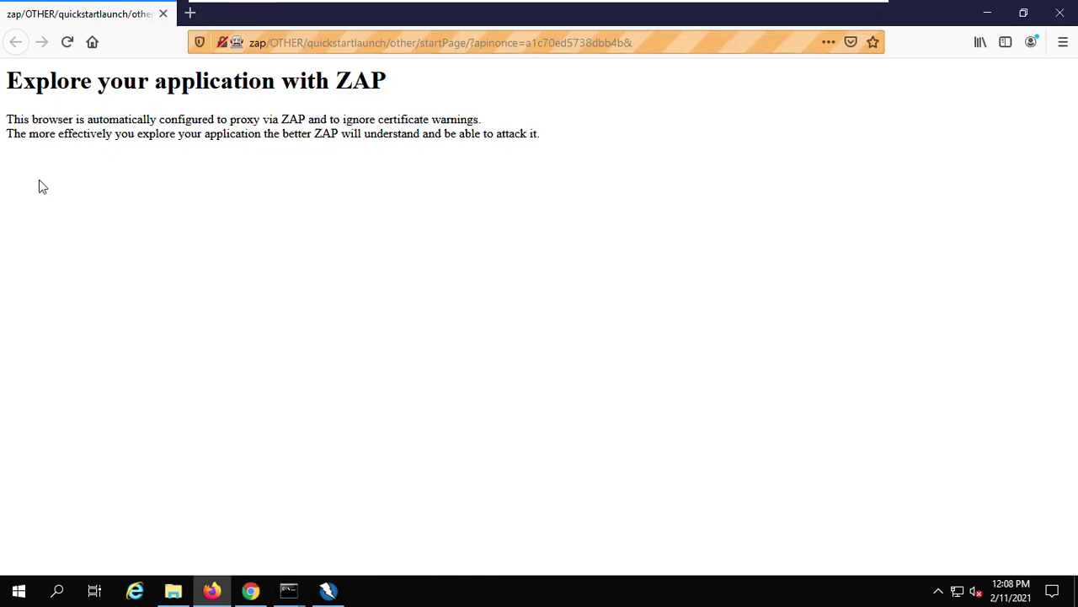
# Load the copied WebGoat address in the proxied Firefox
pyautogui.click(324, 44)
pyautogui.hotkey('ctrl', 'v')
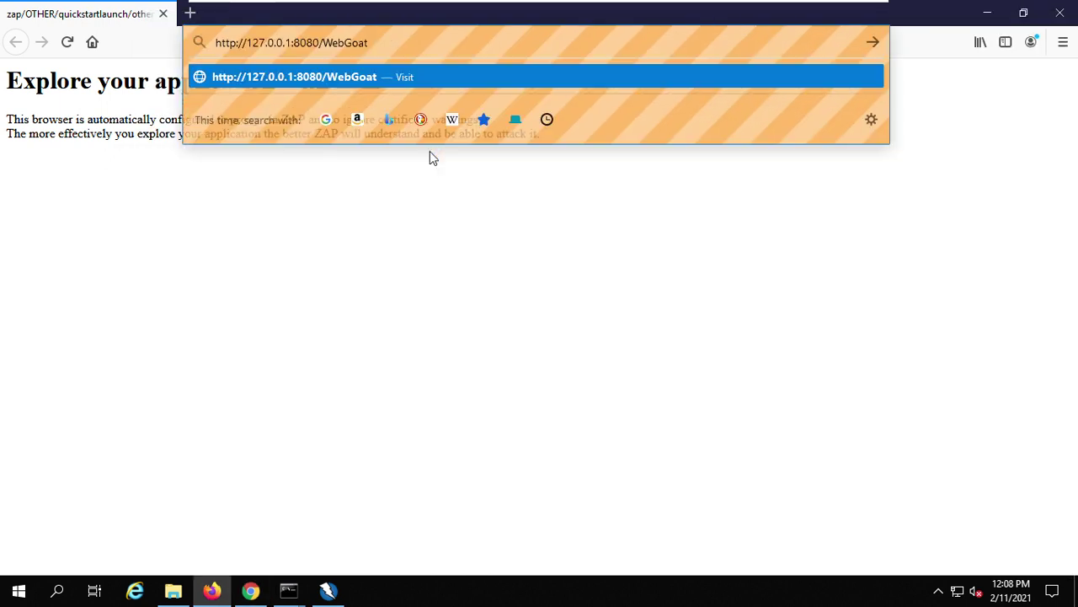
pyautogui.press('Return')
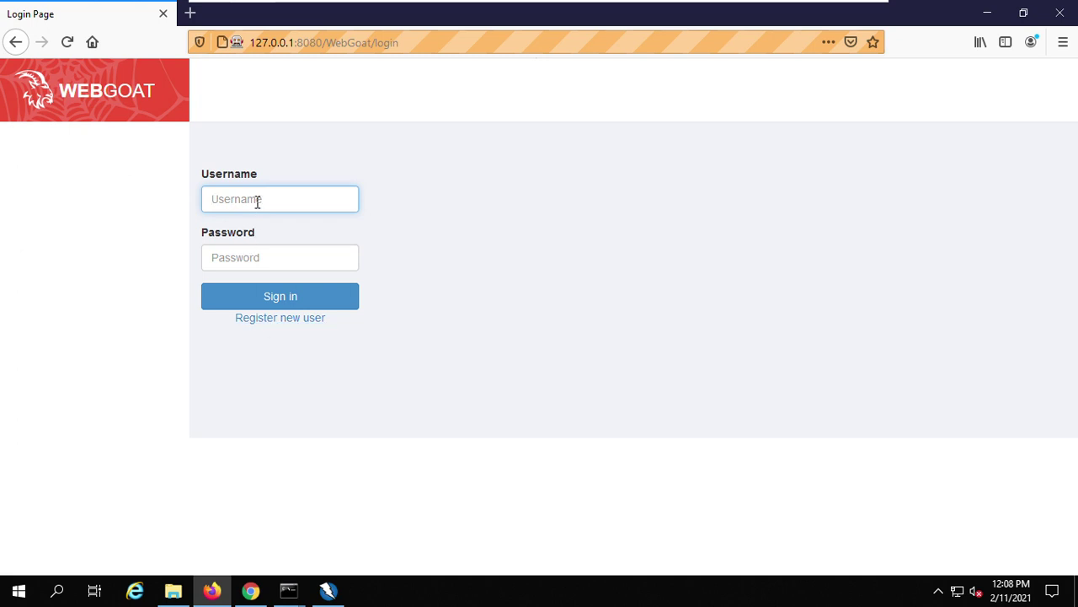
# Sign in to WebGoat with the instructor account's username and password
pyautogui.write('instructor')
pyautogui.click(266, 264)
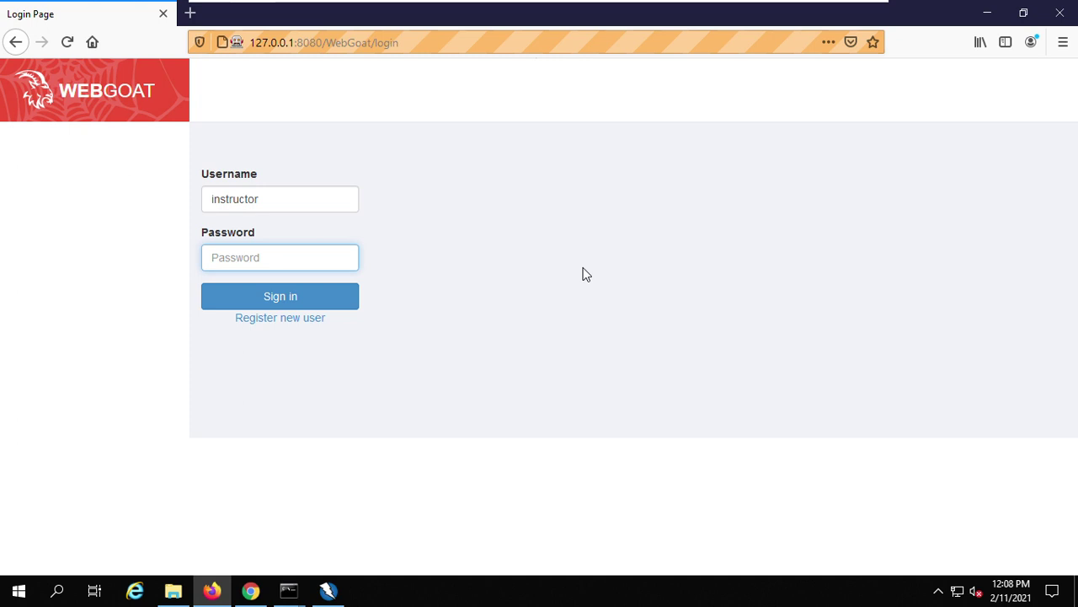
pyautogui.write('i')
pyautogui.press('Return')
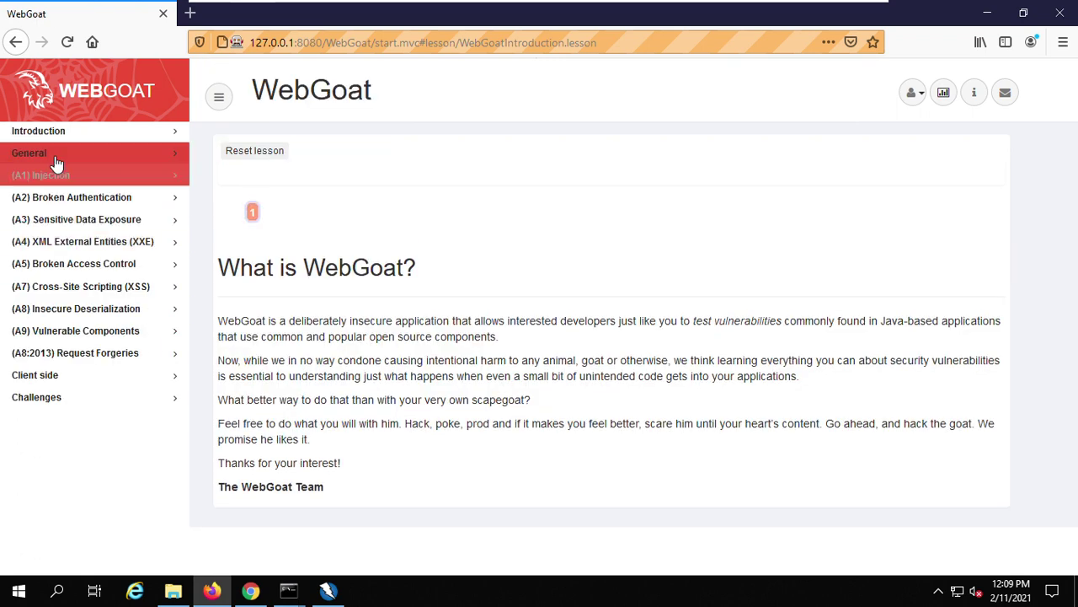
# Expand the Introduction lessons and toggle the ZAP HUD in OWASP ZAP
pyautogui.click(81, 135)
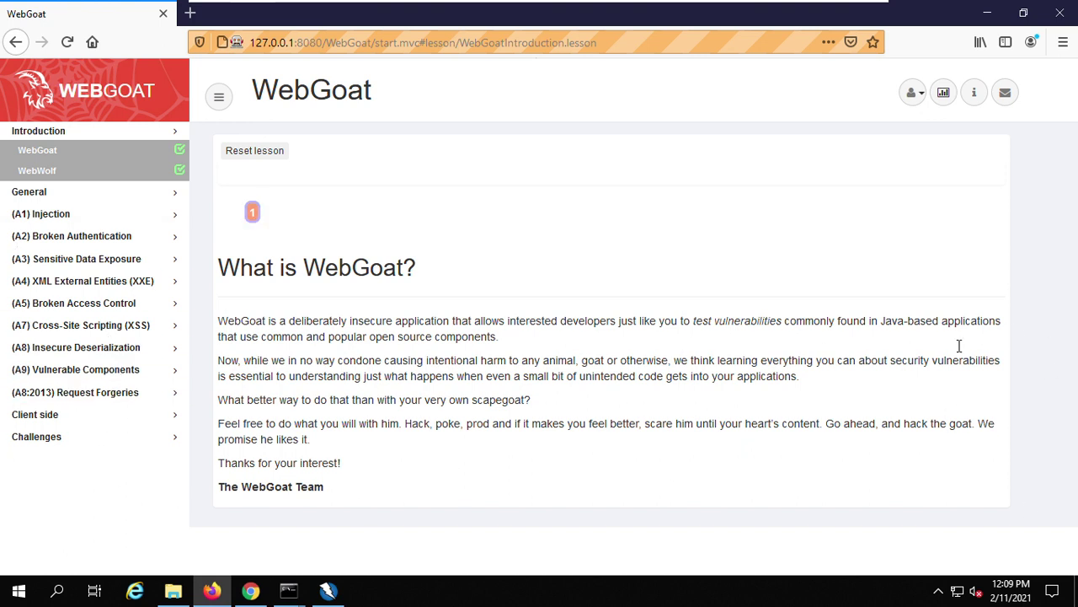
pyautogui.click(328, 590)
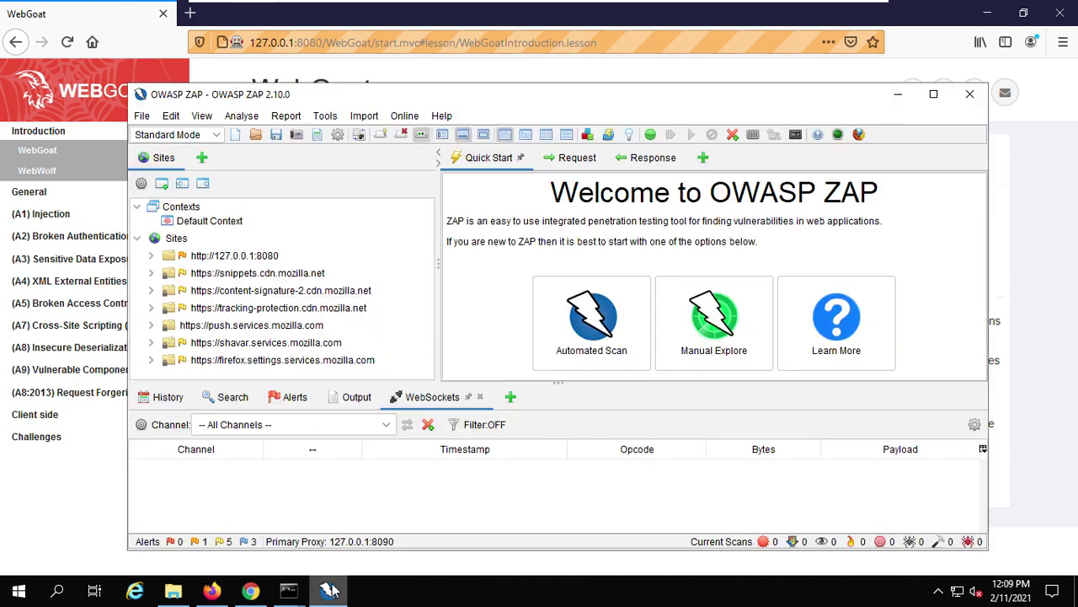
pyautogui.click(838, 136)
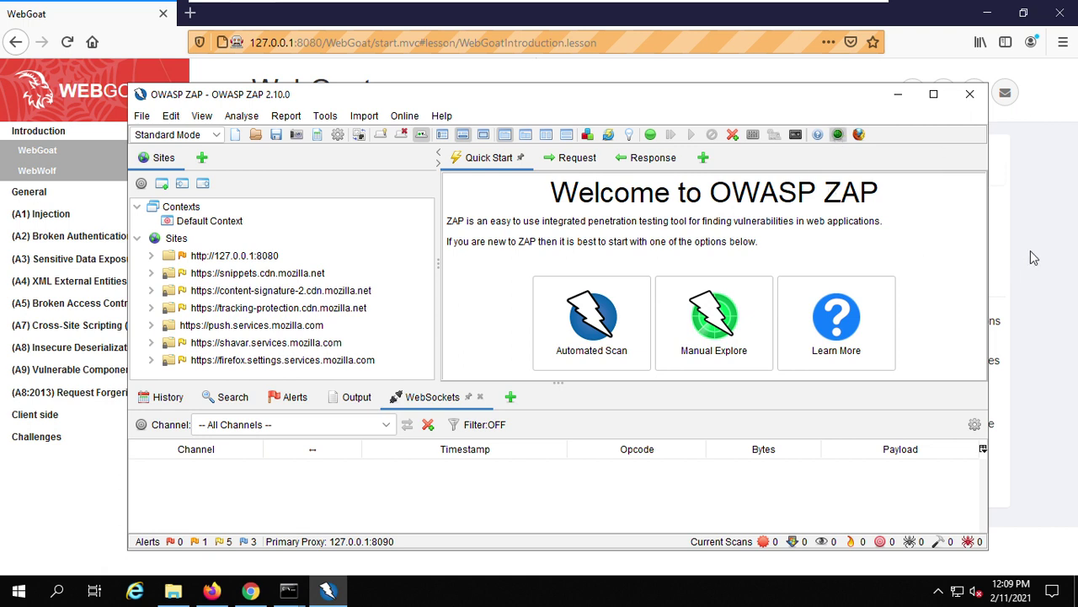
pyautogui.click(1051, 126)
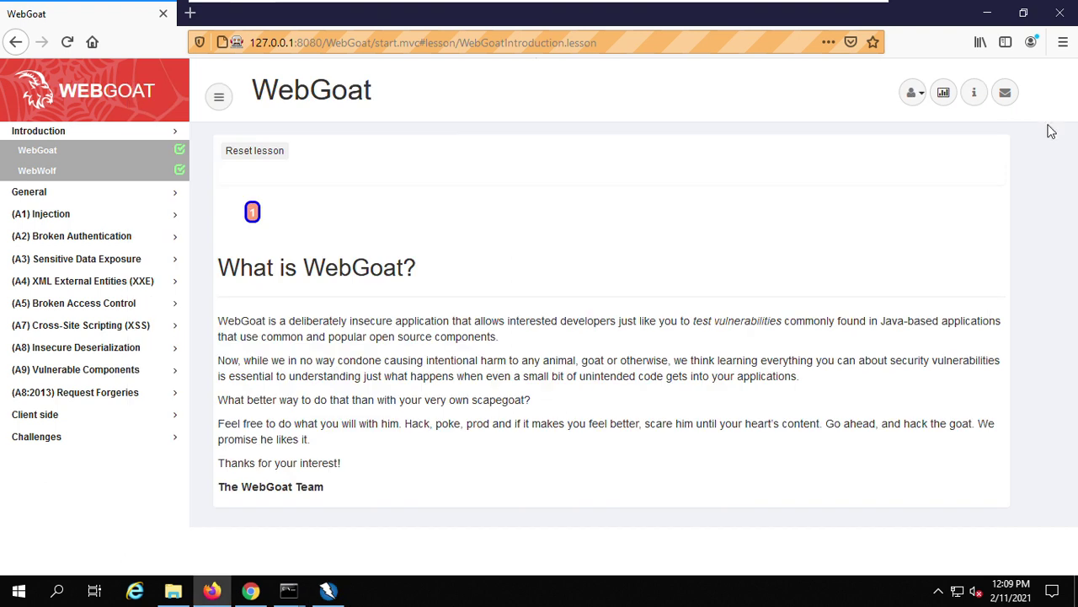
pyautogui.click(68, 42)
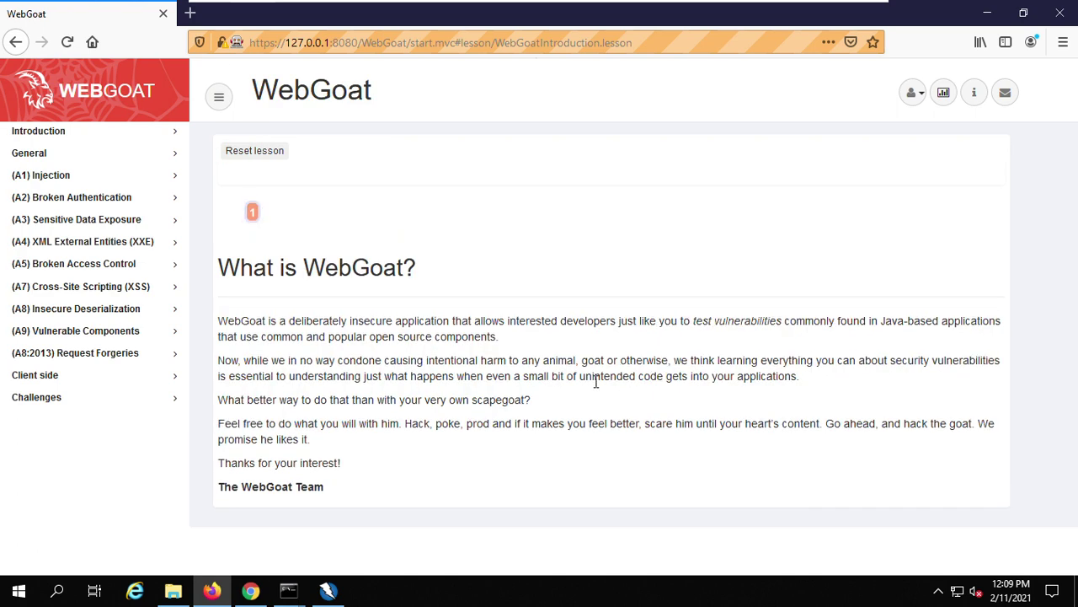
pyautogui.press('F5')
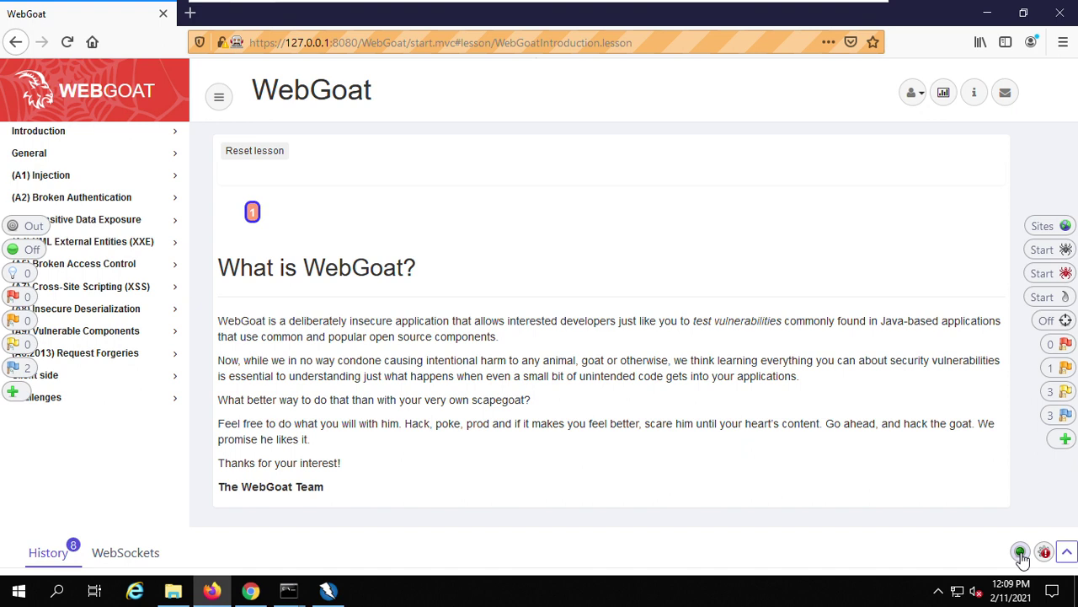
pyautogui.click(327, 593)
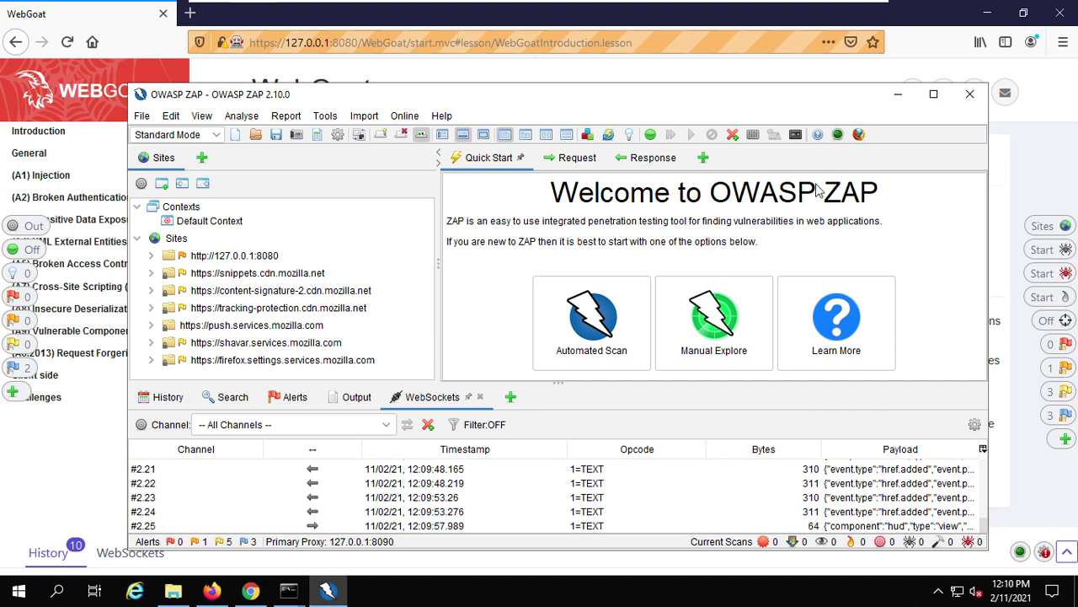
# Reload the proxied WebGoat page several times from its current address
pyautogui.click(67, 41)
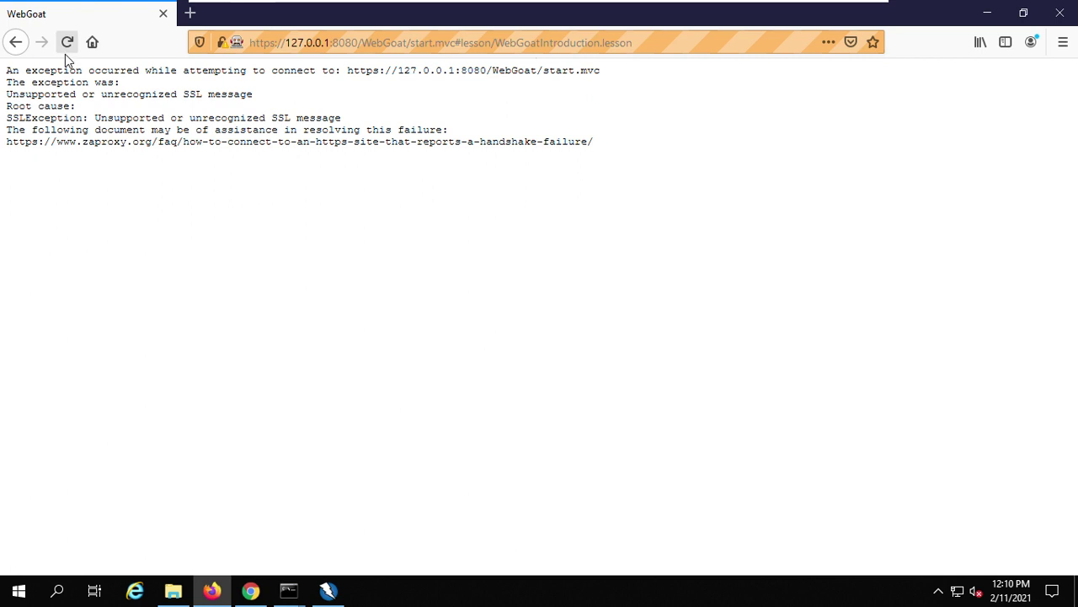
pyautogui.click(67, 43)
pyautogui.click(641, 45)
pyautogui.press('Return')
pyautogui.moveTo(360, 42); pyautogui.dragTo(642, 47)
pyautogui.press('BackSpace')
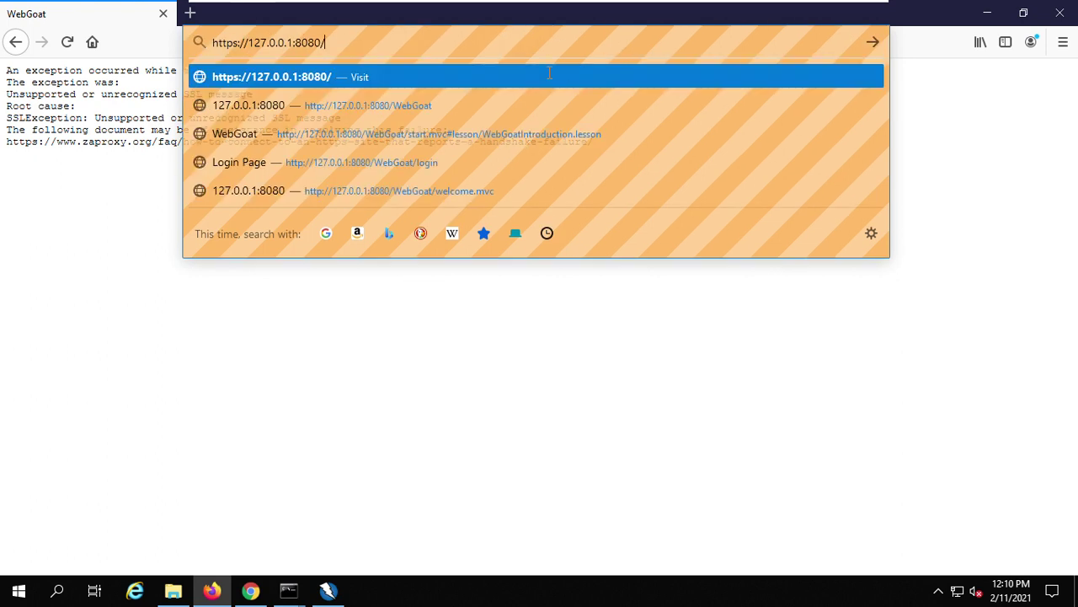
pyautogui.press('Return')
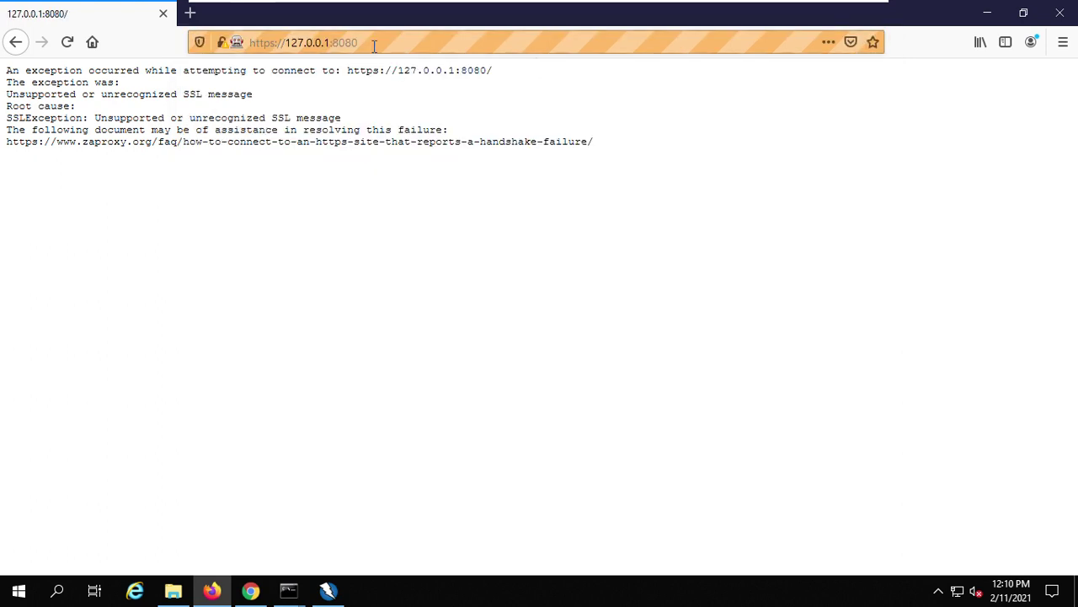
pyautogui.click(374, 44)
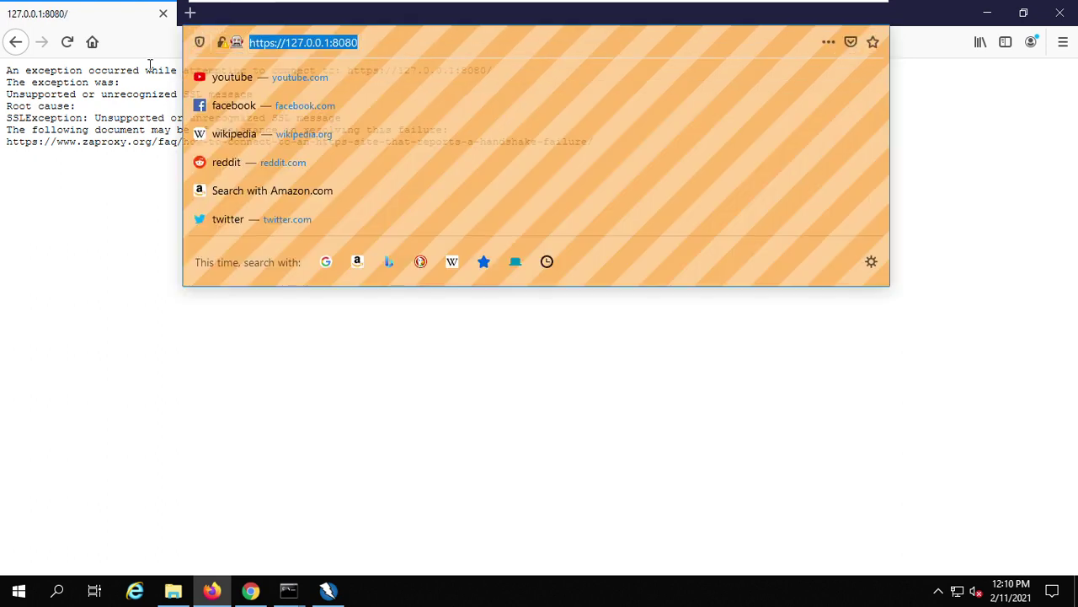
pyautogui.click(123, 70)
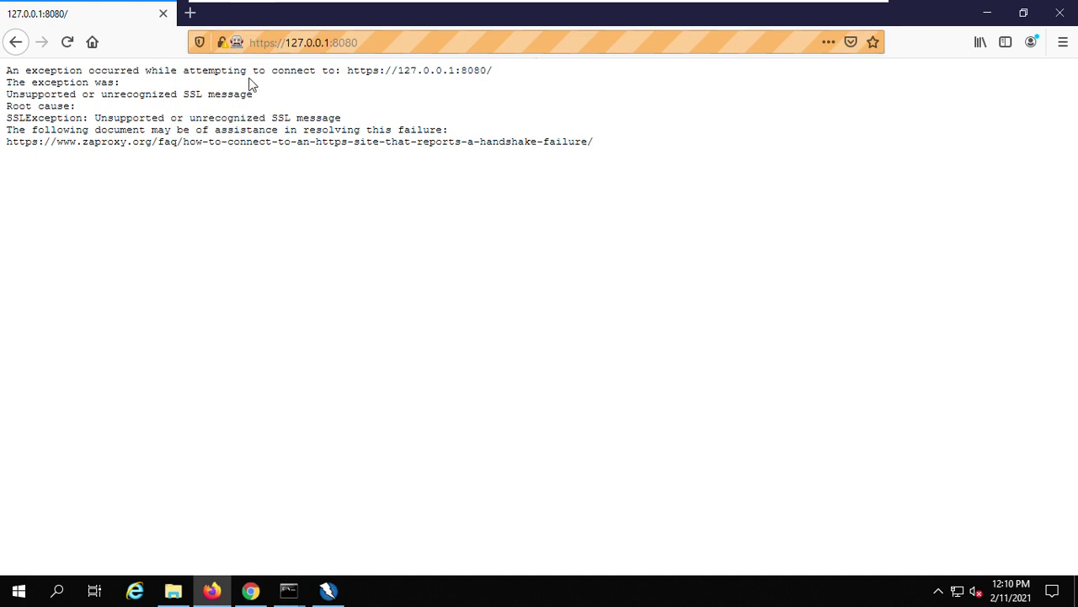
pyautogui.click(374, 40)
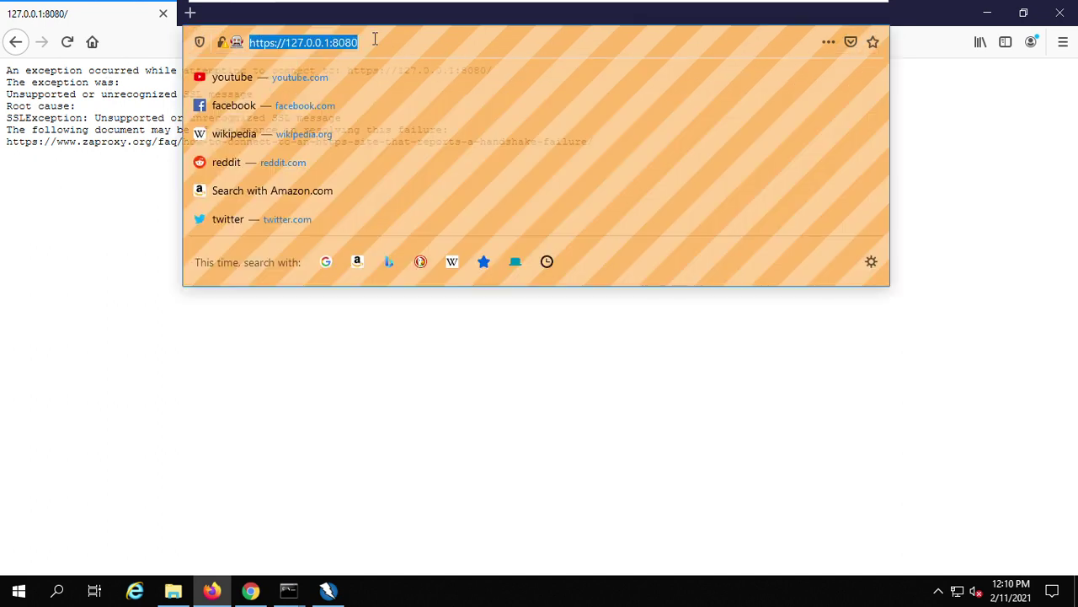
pyautogui.press('Return')
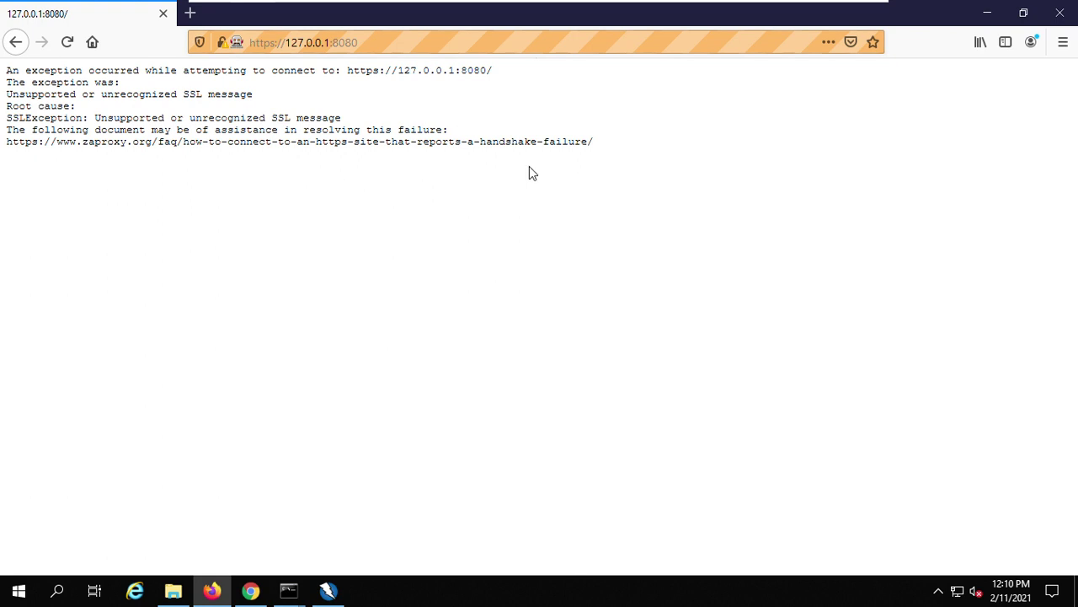
pyautogui.click(1060, 18)
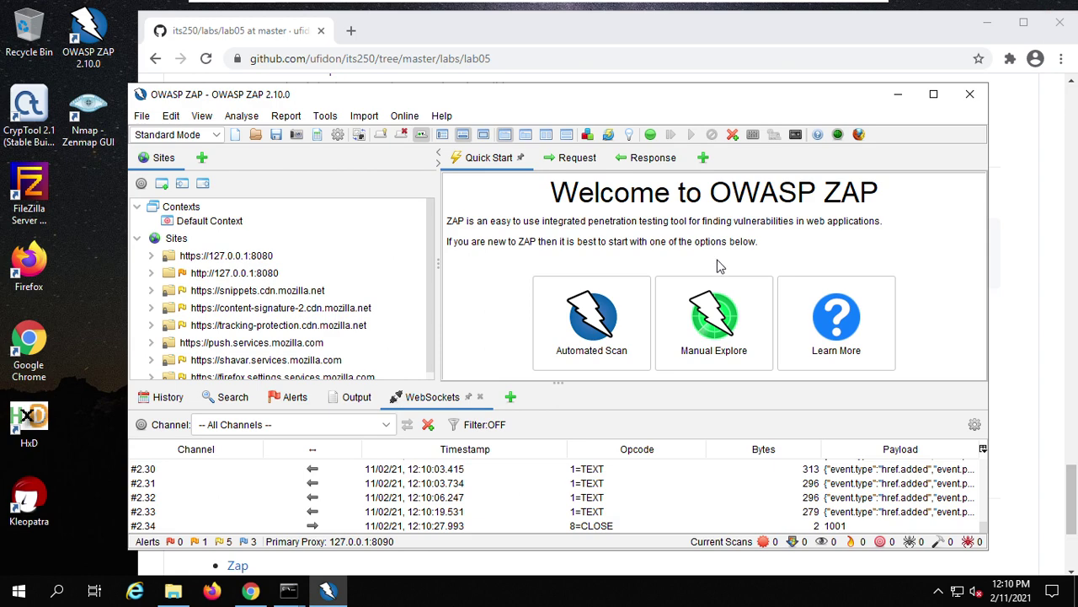
pyautogui.click(857, 134)
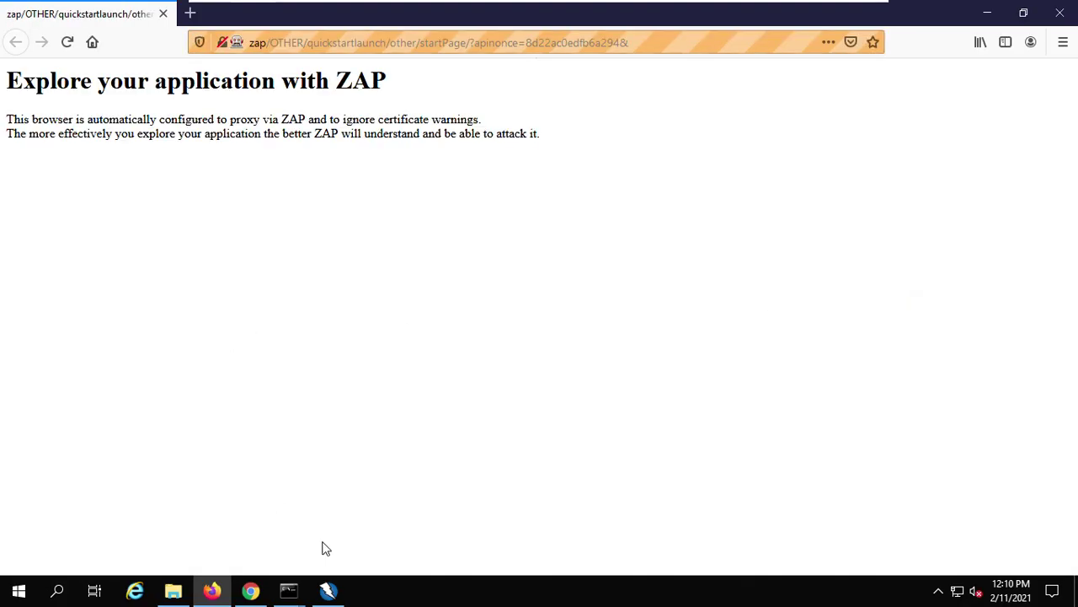
pyautogui.click(425, 42)
pyautogui.hotkey('ctrl', 'v')
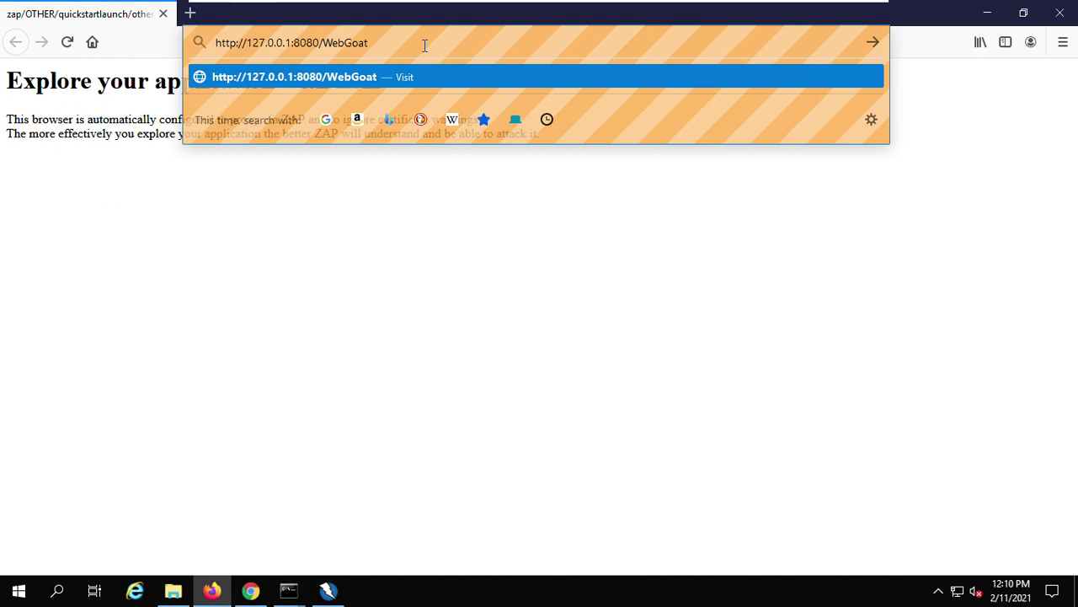
pyautogui.press('Return')
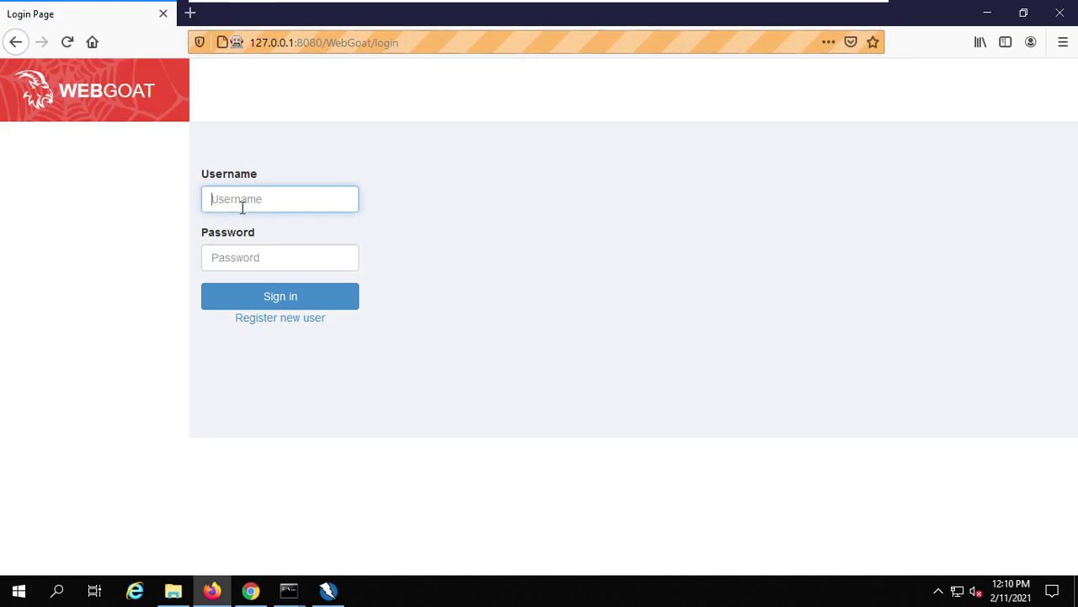
pyautogui.write('ins')
pyautogui.write('i')
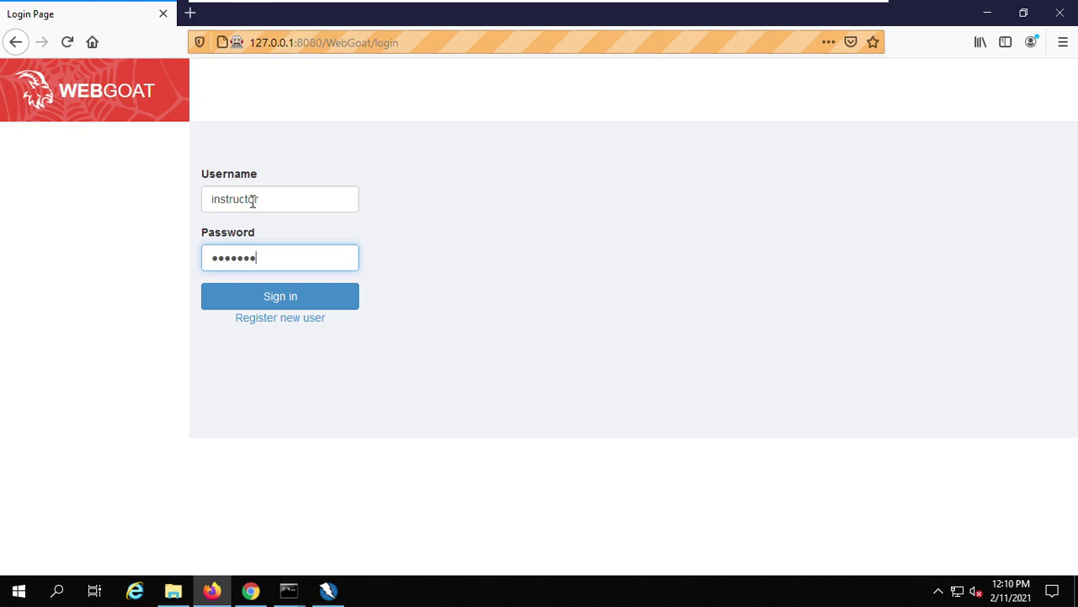
pyautogui.write('t')
pyautogui.press('Return')
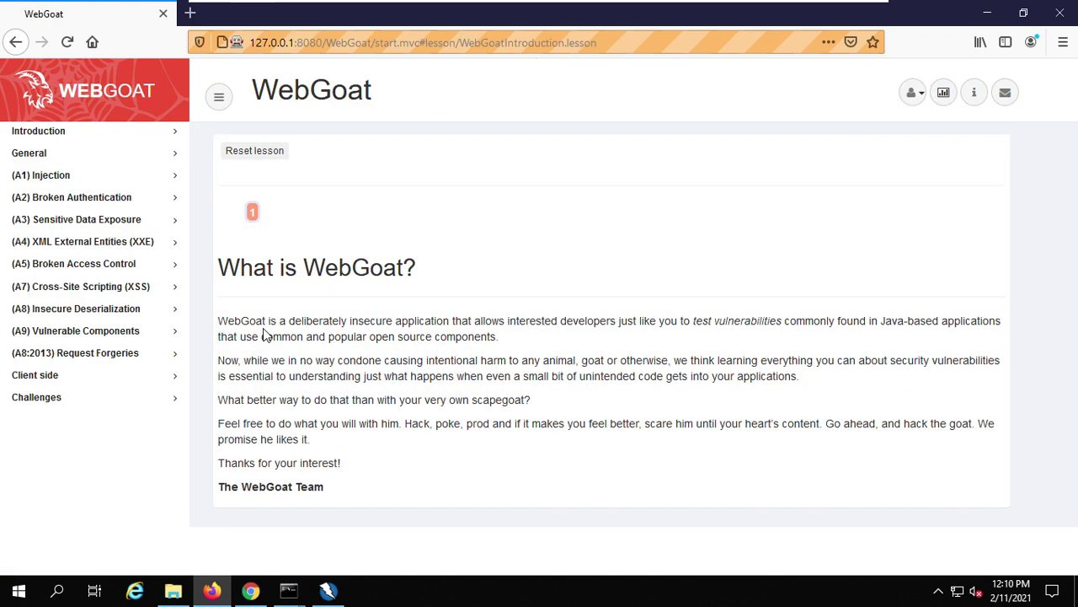
# Review the proxied WebGoat requests in ZAP's History tab, then return to Firefox
pyautogui.click(329, 592)
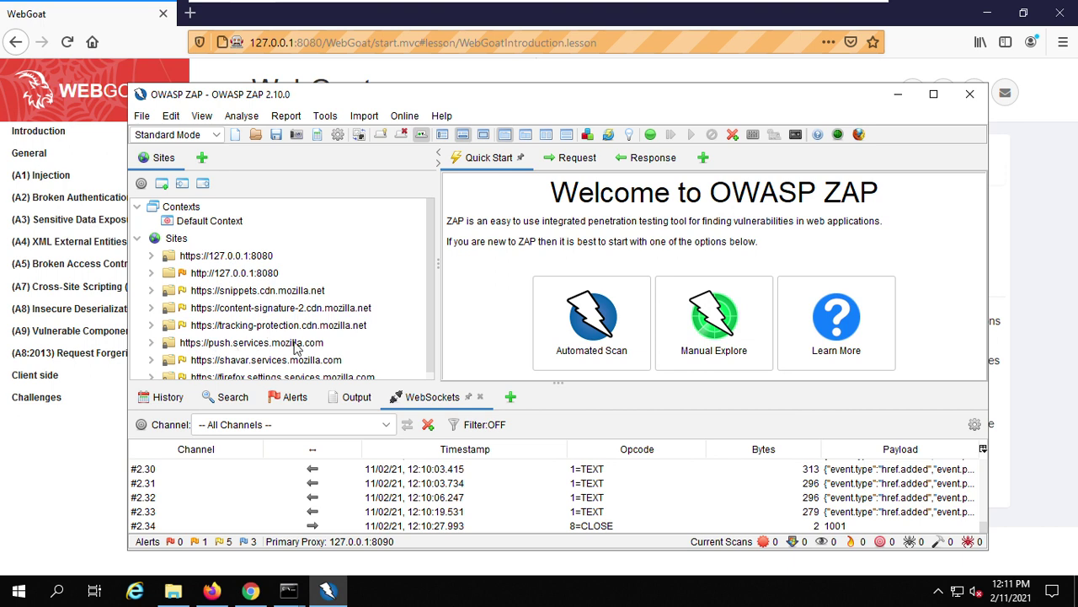
pyautogui.scroll(-1, 297, 348)
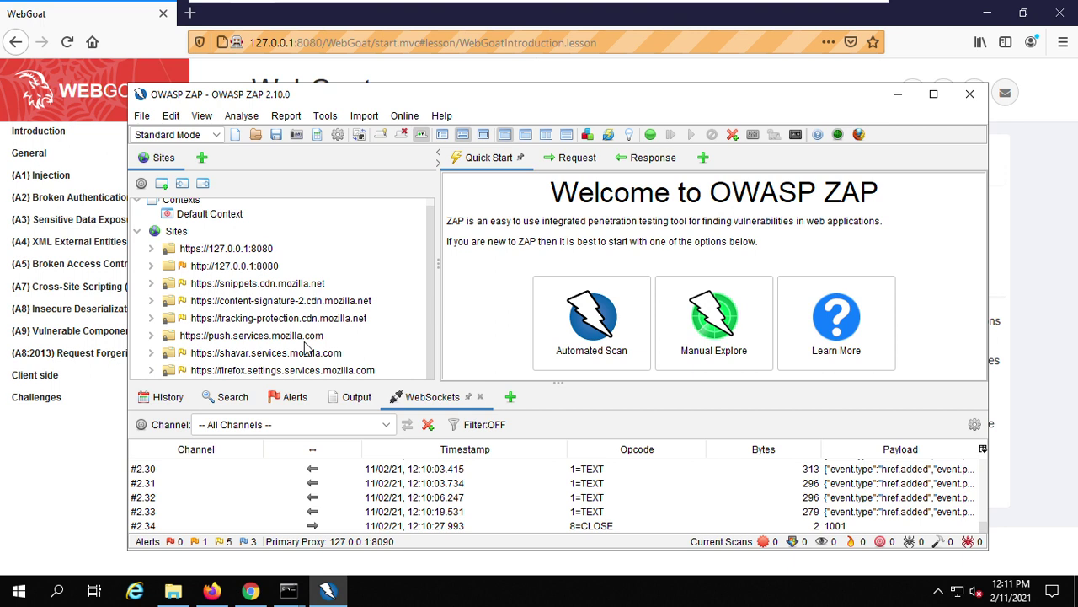
pyautogui.click(166, 402)
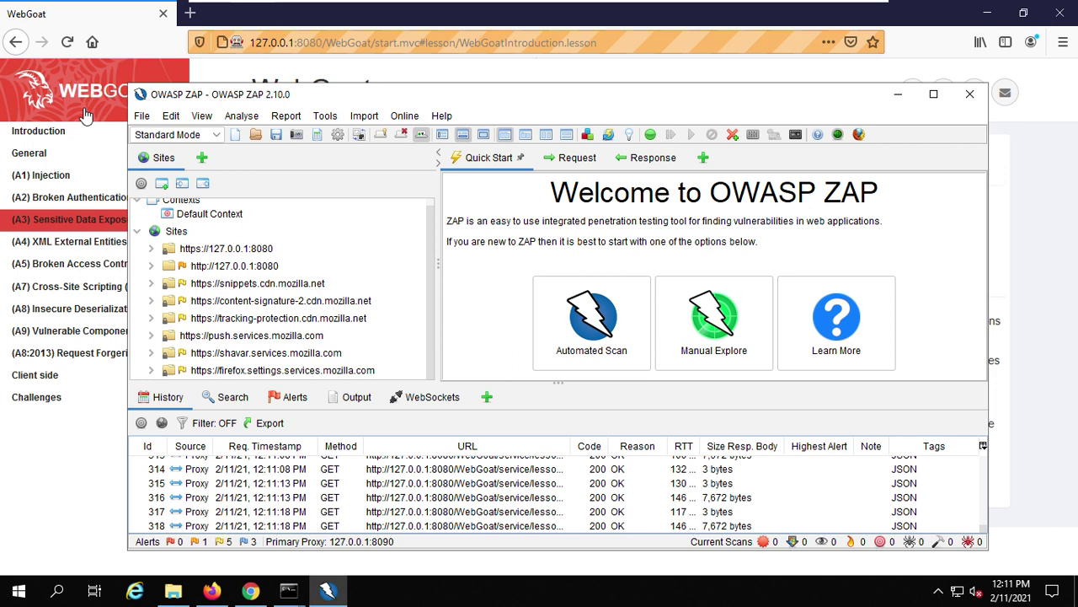
pyautogui.click(160, 44)
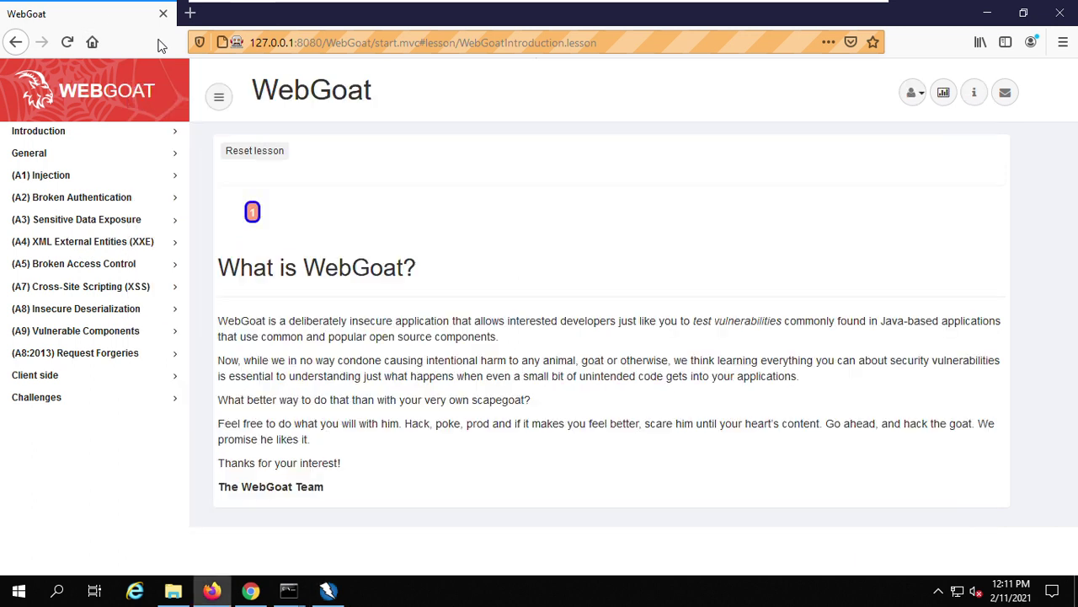
# Open General > HTTP Proxies page 5 and scroll to the .*WebGoat.* and .*lesson.*.mvc regexes
pyautogui.click(97, 153)
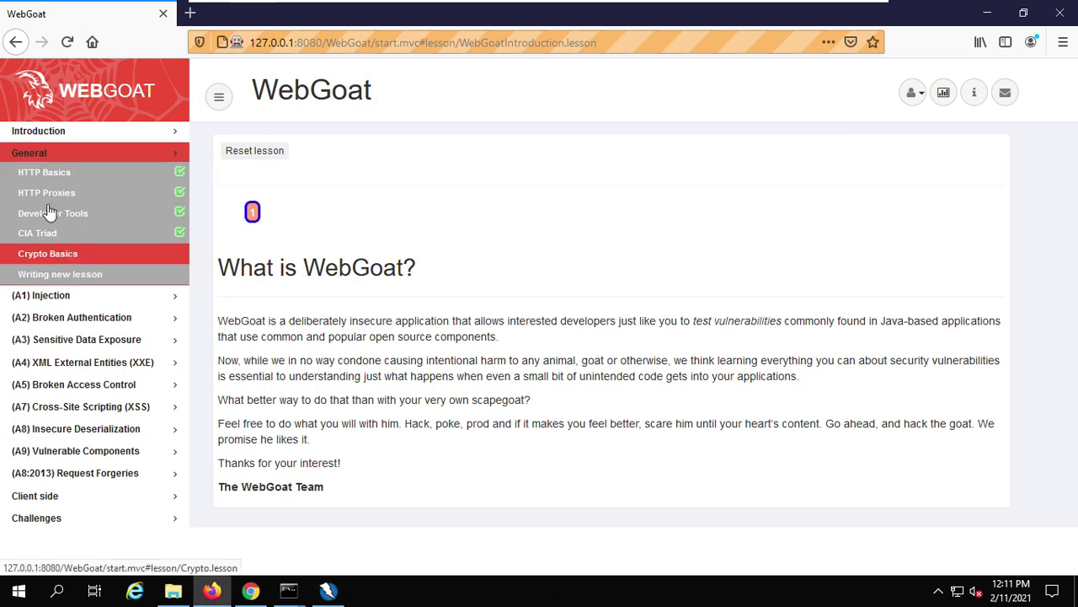
pyautogui.click(75, 194)
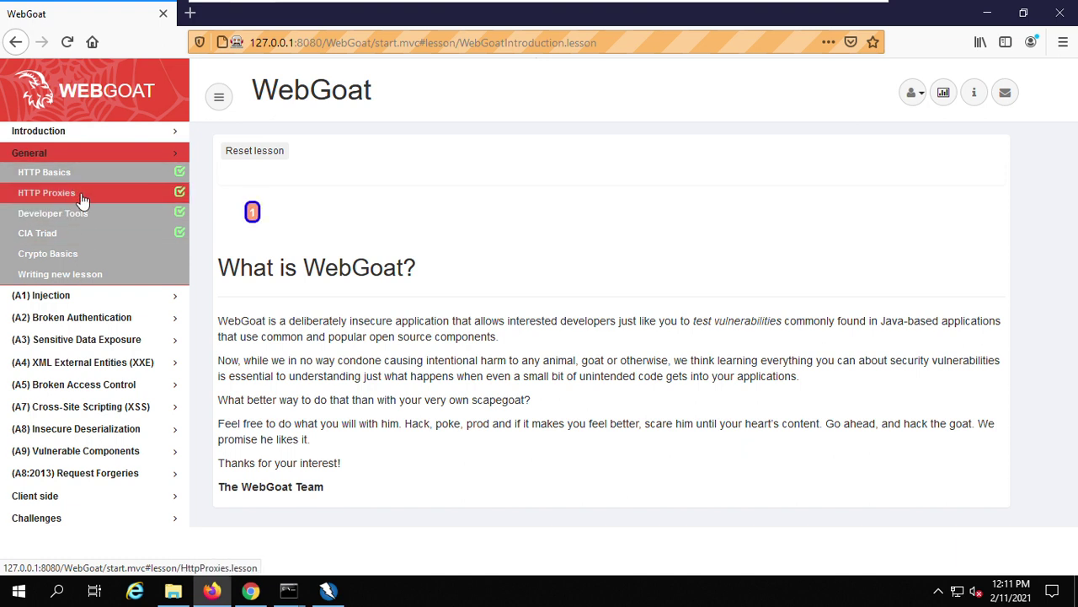
pyautogui.click(82, 199)
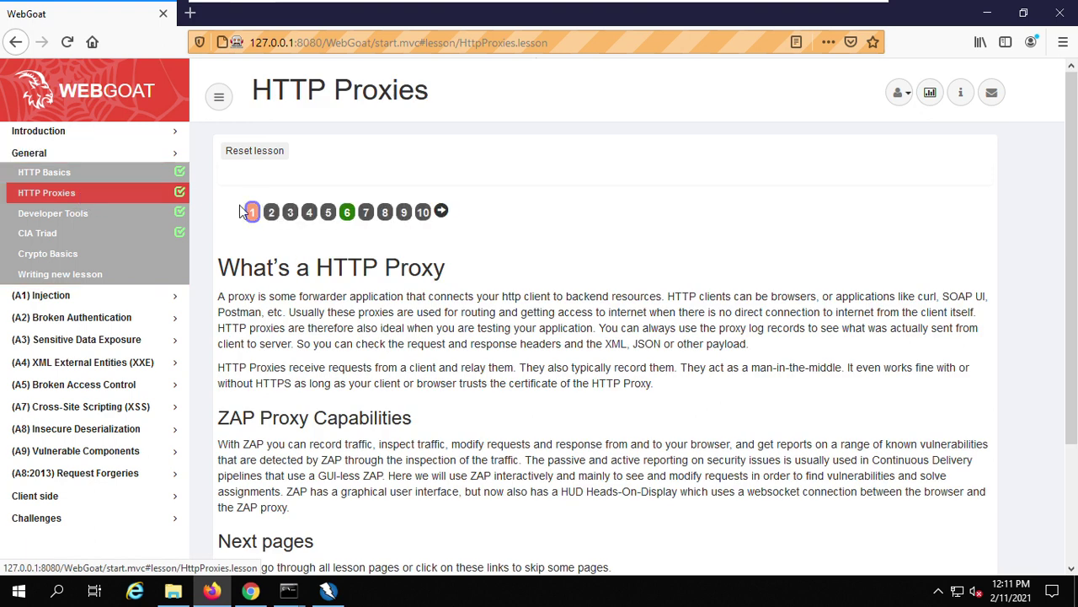
pyautogui.click(328, 211)
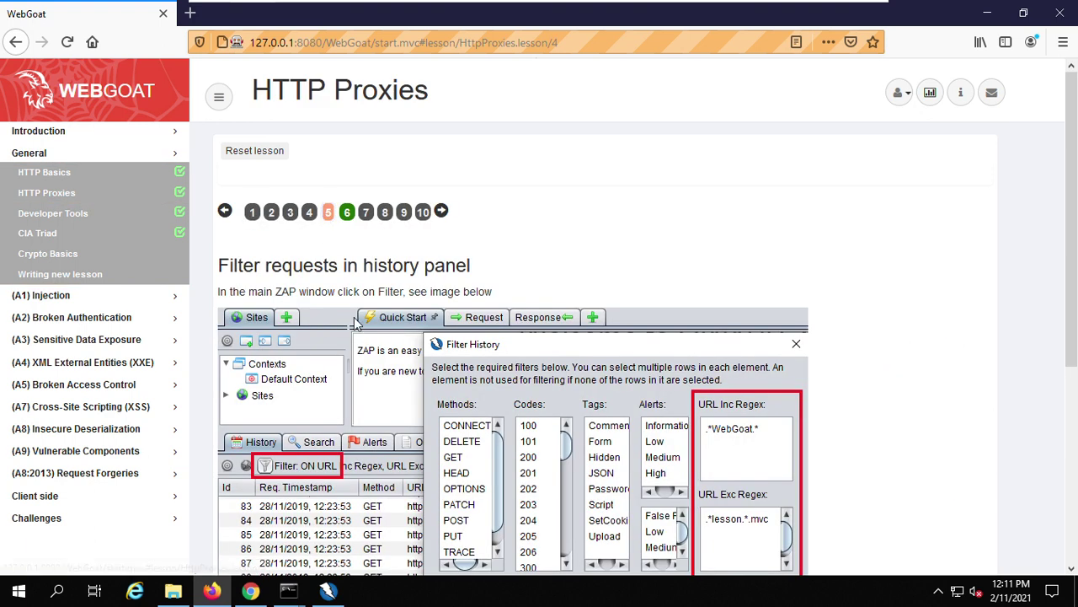
pyautogui.scroll(-2, 371, 312)
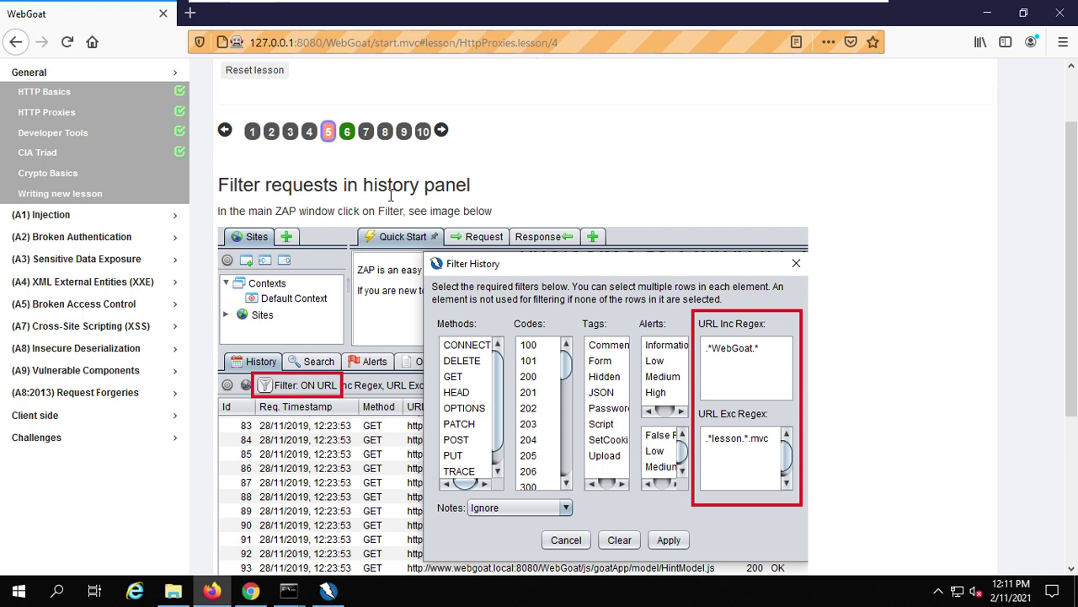
pyautogui.scroll(-2, 575, 290)
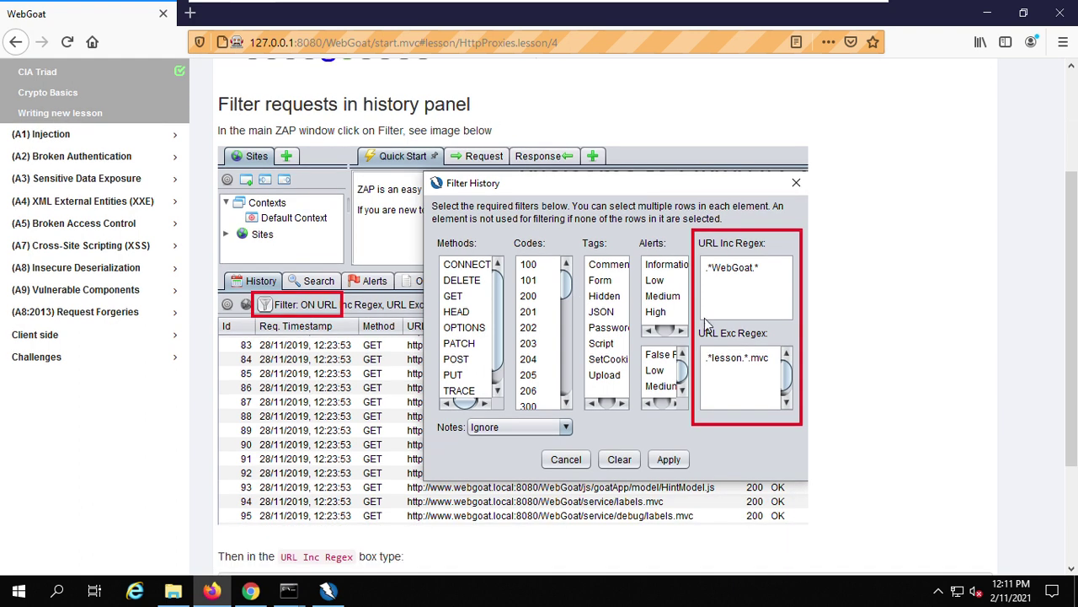
pyautogui.scroll(-2, 704, 318)
pyautogui.scroll(-2, 690, 272)
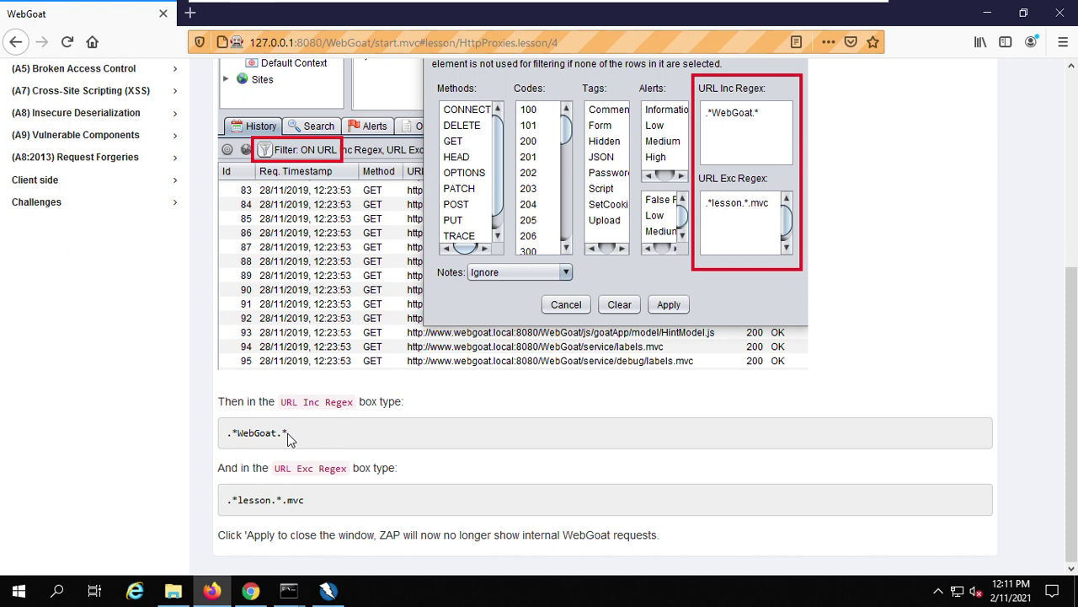
# Copy .*WebGoat.* from the lesson into ZAP's history filter URL Inc Regex field
pyautogui.moveTo(287, 432); pyautogui.dragTo(215, 438)
pyautogui.hotkey('ctrl', 'c')
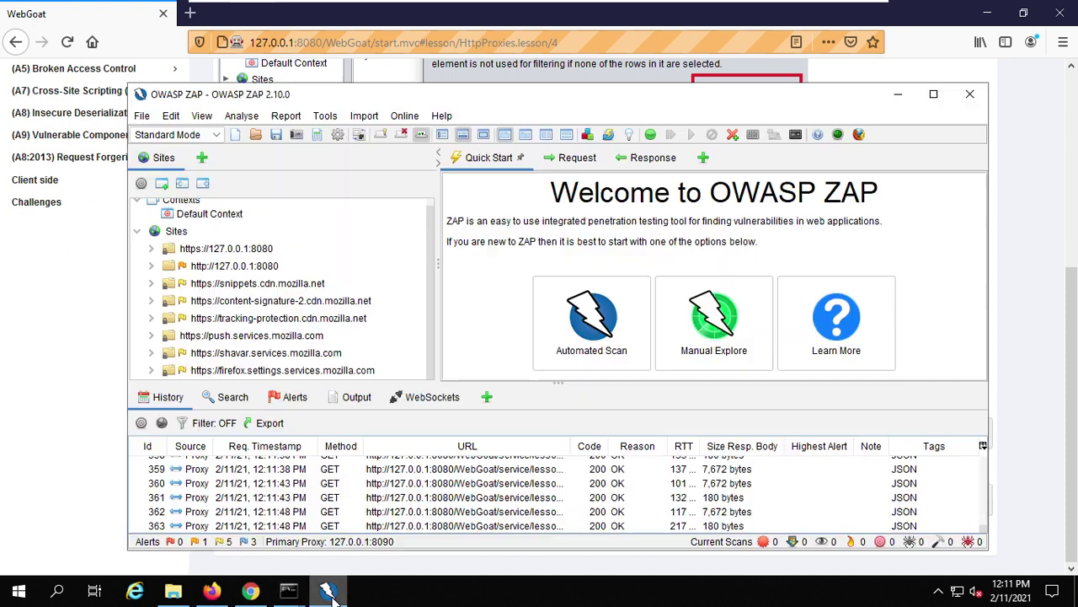
pyautogui.click(328, 592)
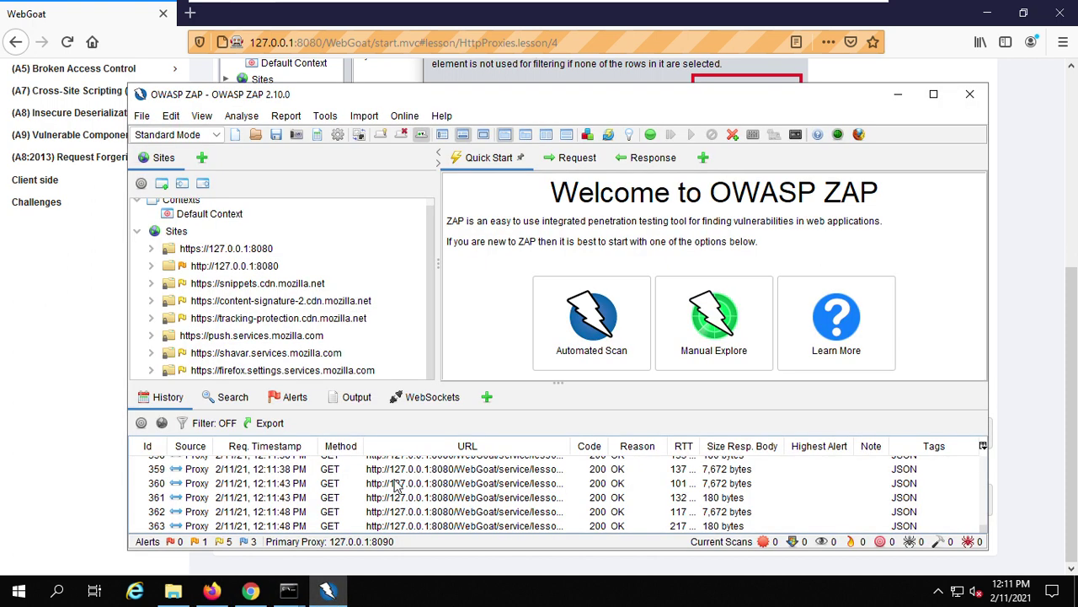
pyautogui.click(196, 426)
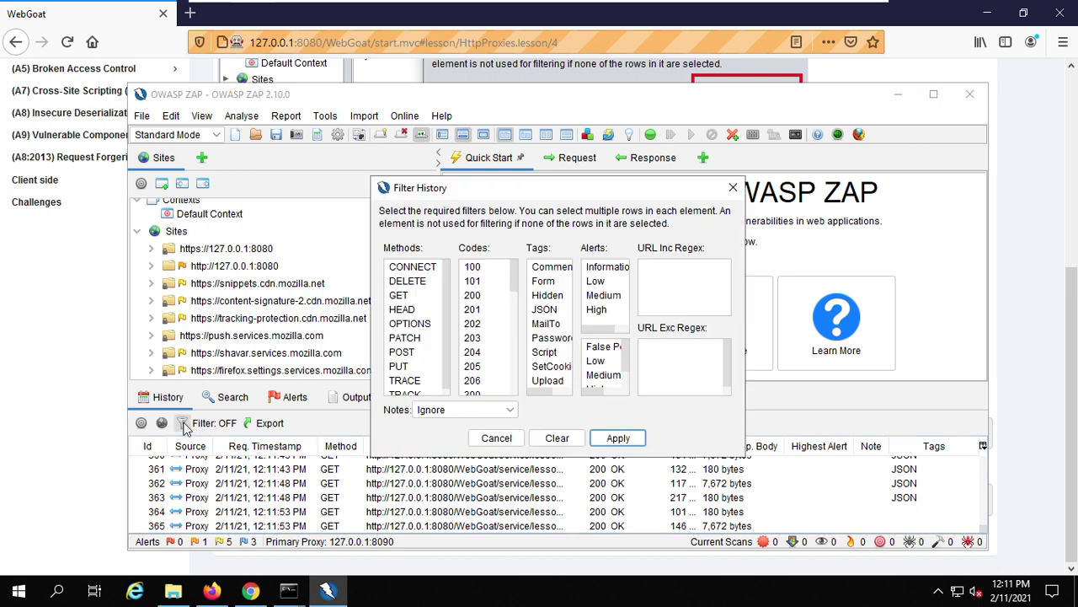
pyautogui.click(665, 271)
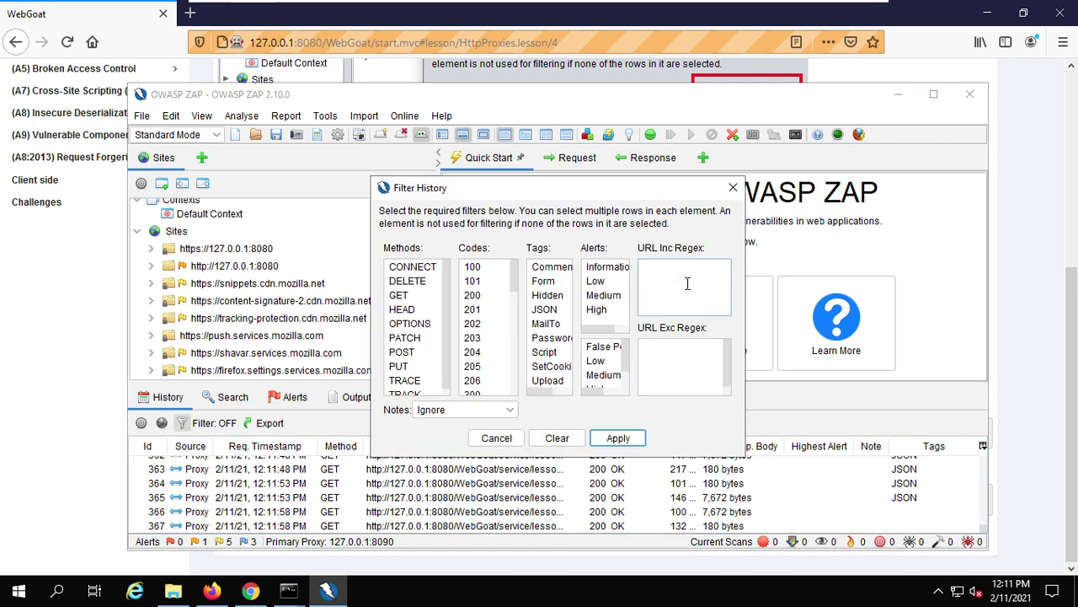
pyautogui.hotkey('ctrl', 'v')
pyautogui.click(88, 385)
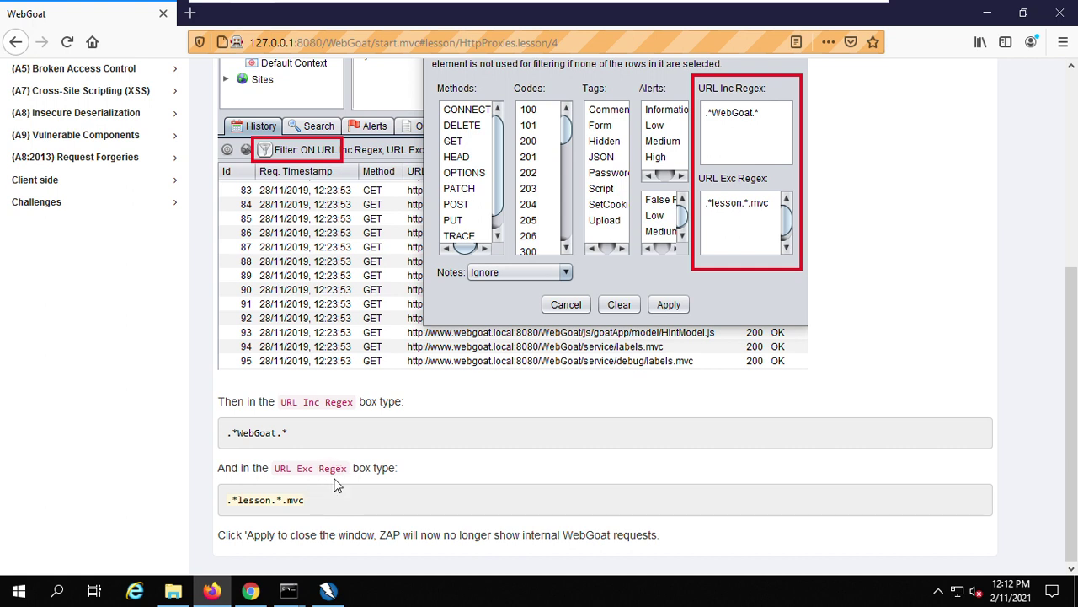
# Enter .*lesson.*.mvc as URL Exc Regex, apply the filter, and browse the filtered history
pyautogui.click(328, 592)
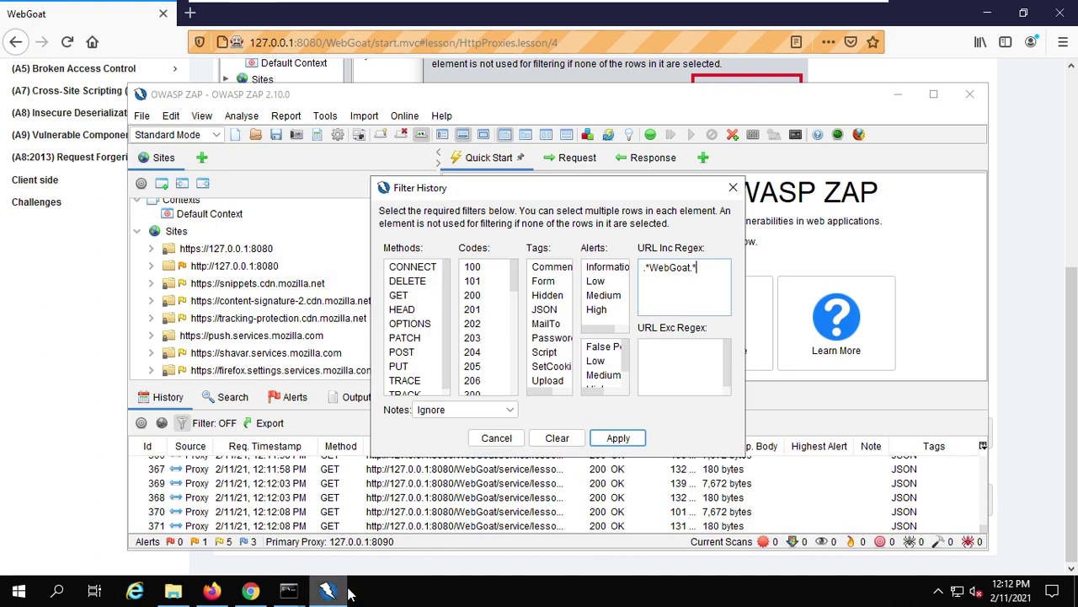
pyautogui.click(693, 354)
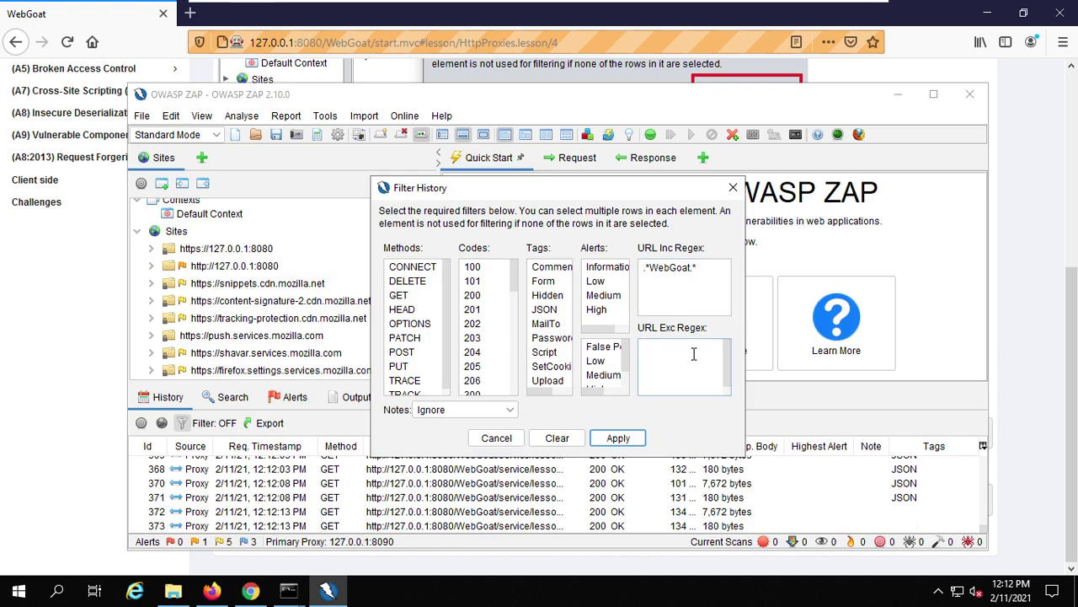
pyautogui.write('.*lesson.*.mvc')
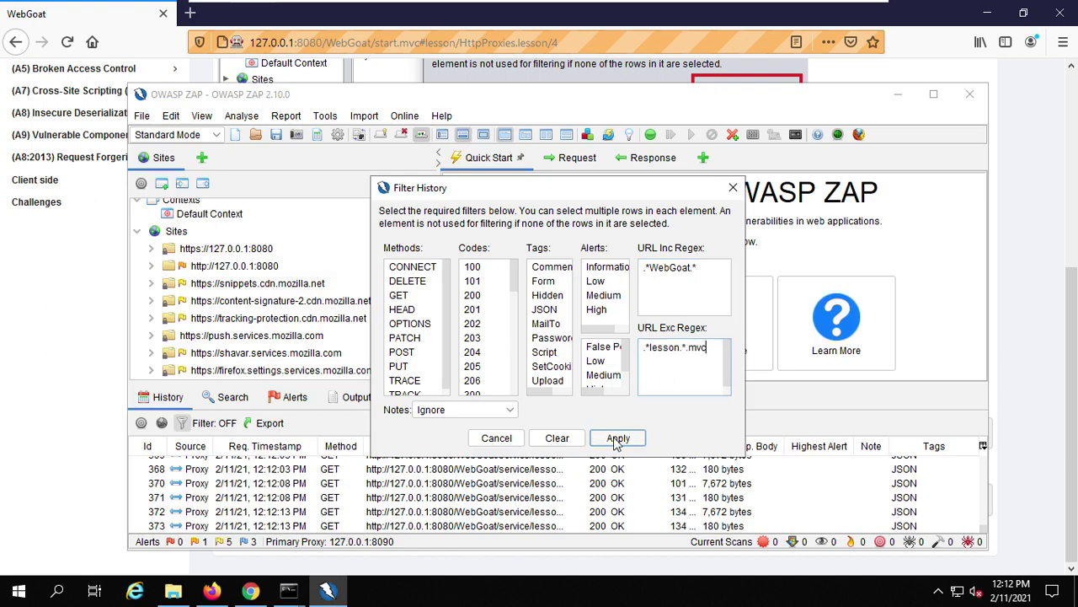
pyautogui.click(612, 437)
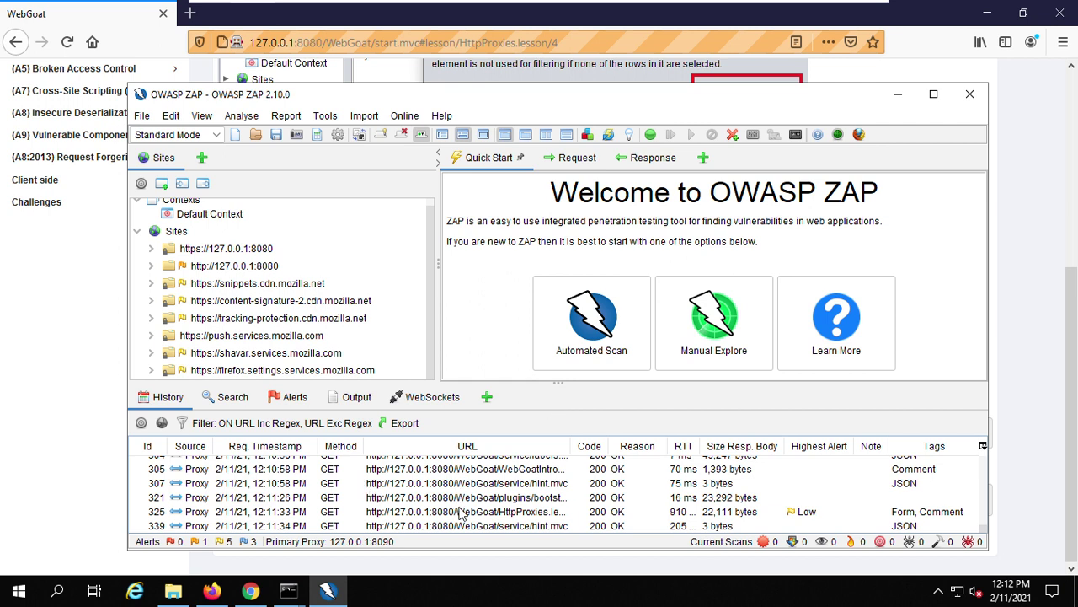
pyautogui.click(461, 512)
pyautogui.scroll(10, 447, 492)
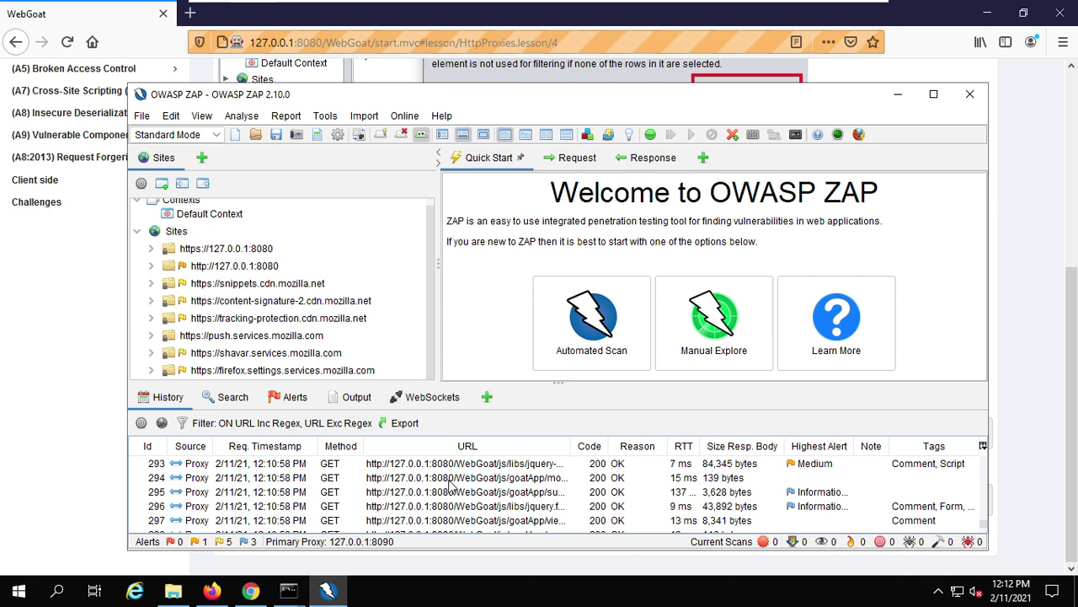
pyautogui.scroll(-10, 448, 481)
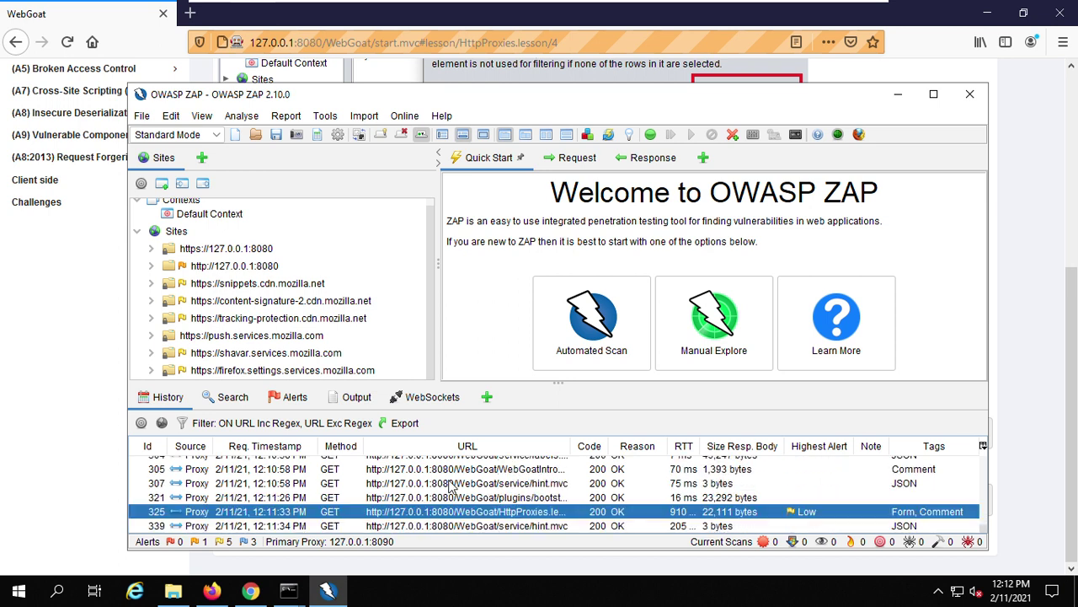
pyautogui.scroll(10, 452, 488)
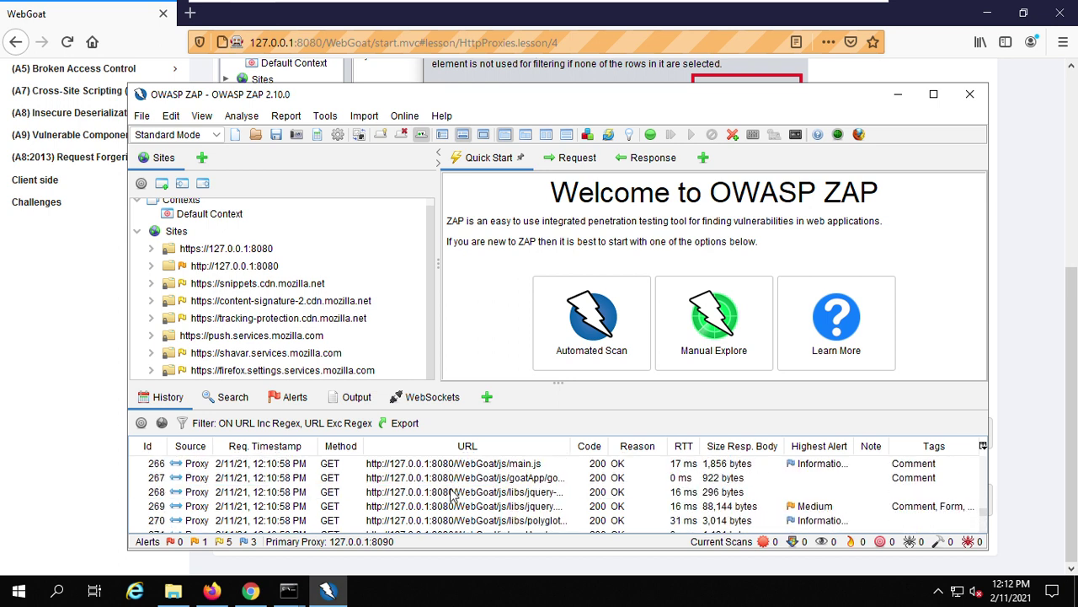
pyautogui.scroll(5, 451, 495)
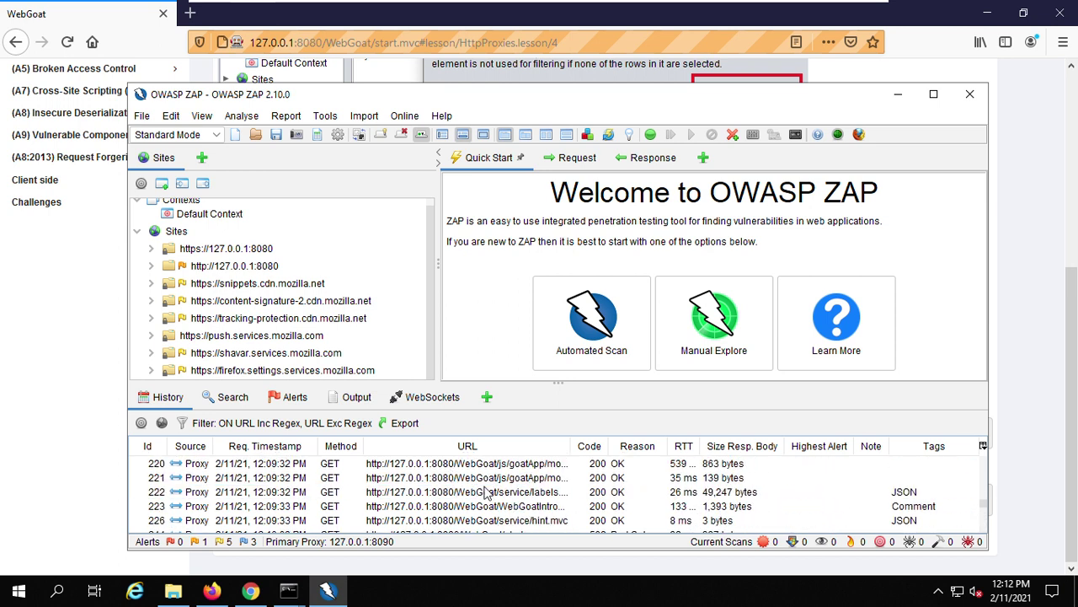
pyautogui.click(191, 16)
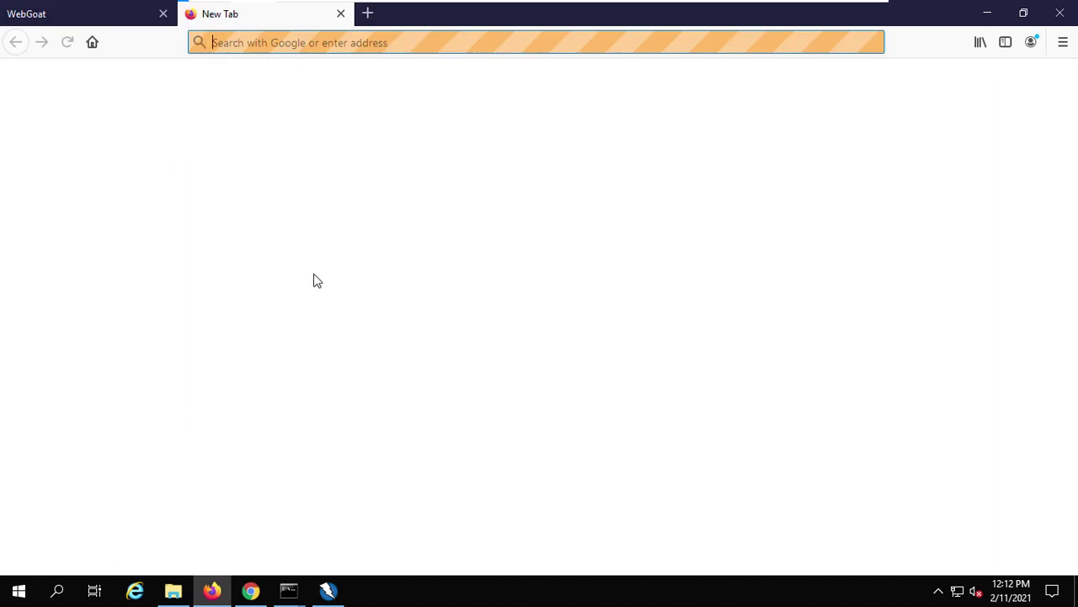
# Return to the GitHub lab05 instructions in Chrome and bring up the WebWolf link's context menu
pyautogui.moveTo(252, 595)
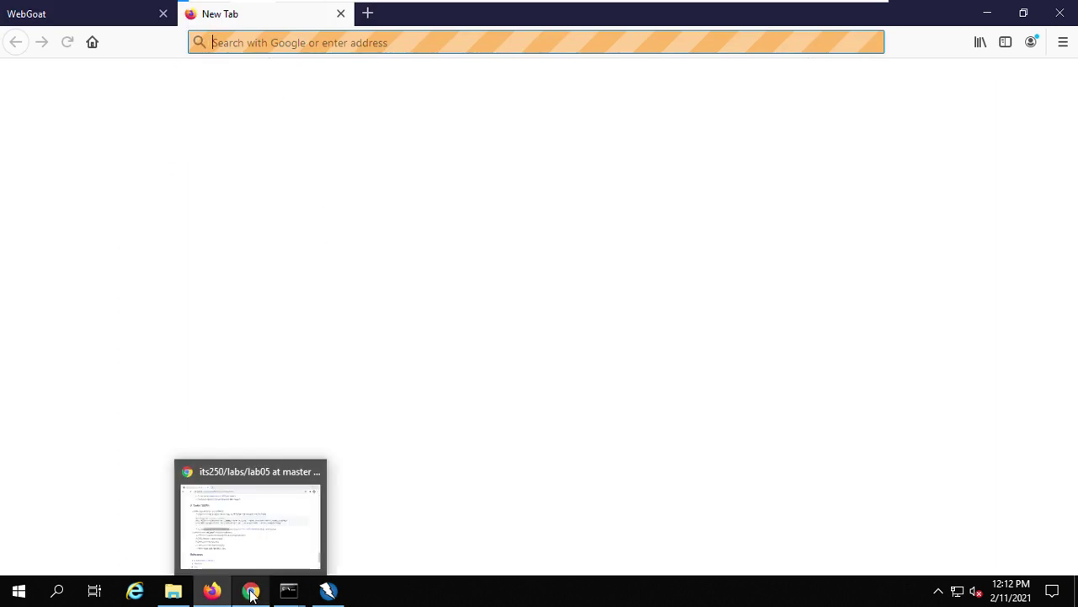
pyautogui.click(326, 42)
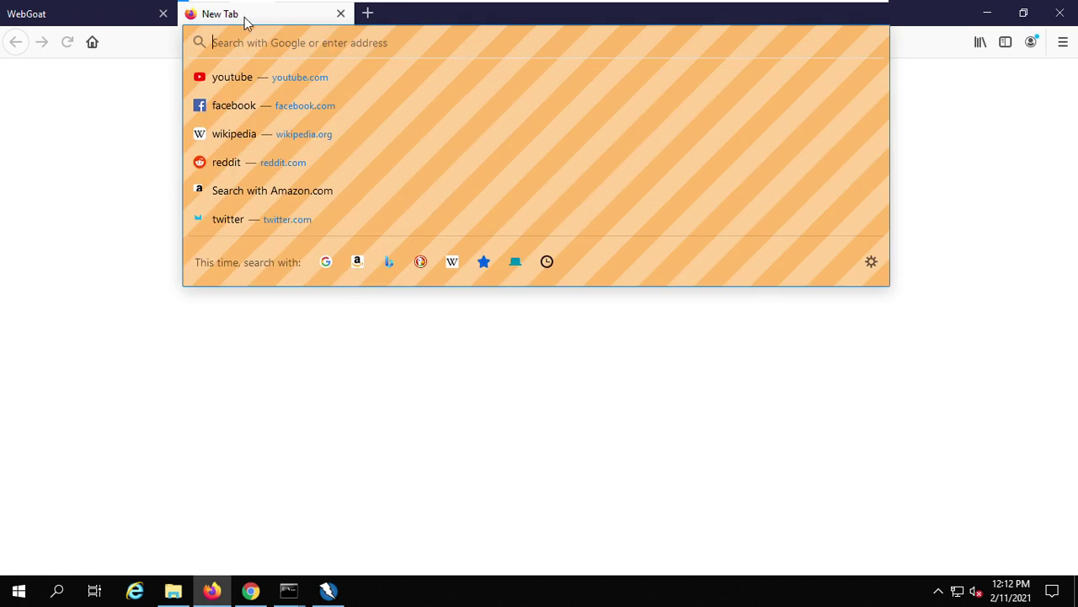
pyautogui.click(168, 340)
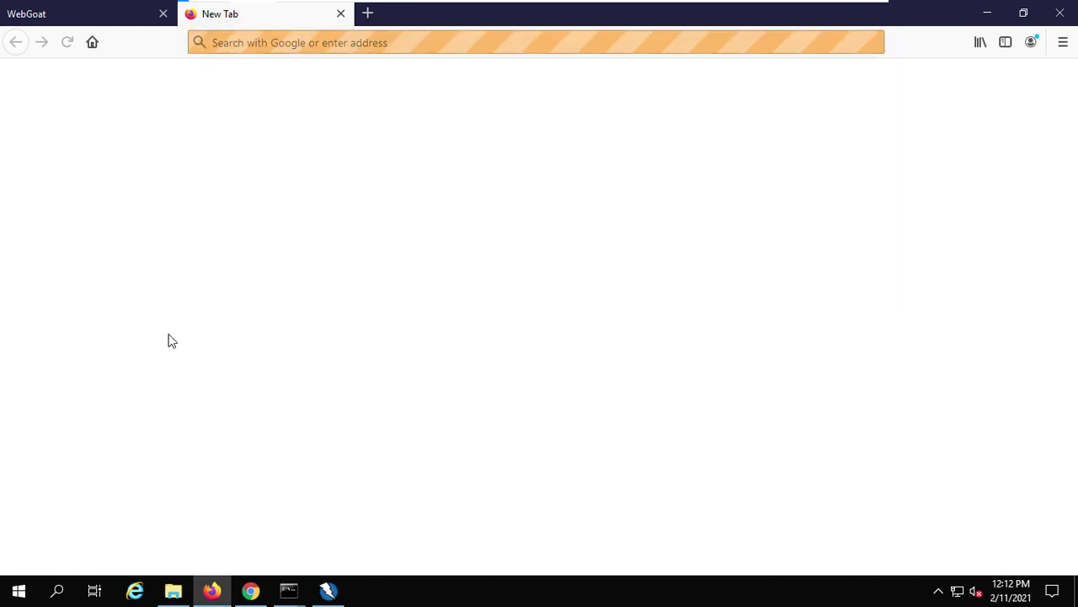
pyautogui.click(251, 590)
pyautogui.click(351, 30)
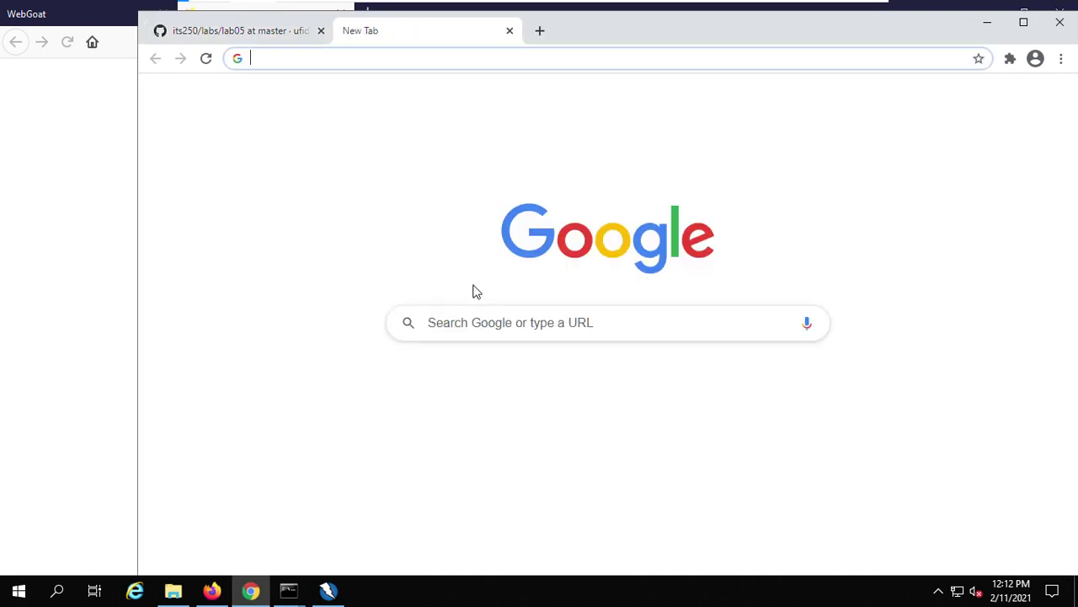
pyautogui.click(261, 32)
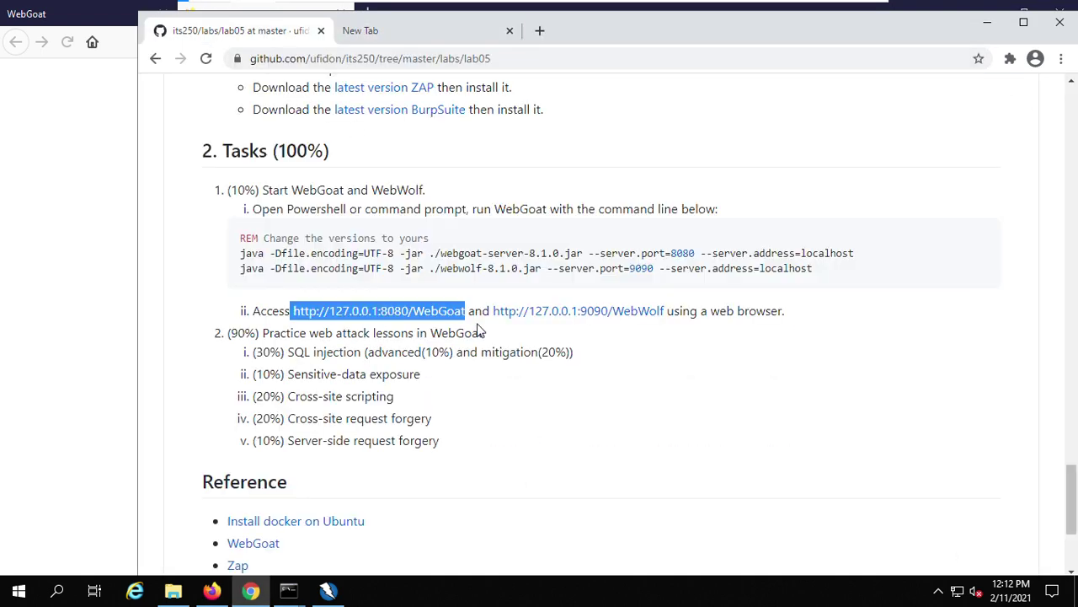
pyautogui.rightClick(588, 320)
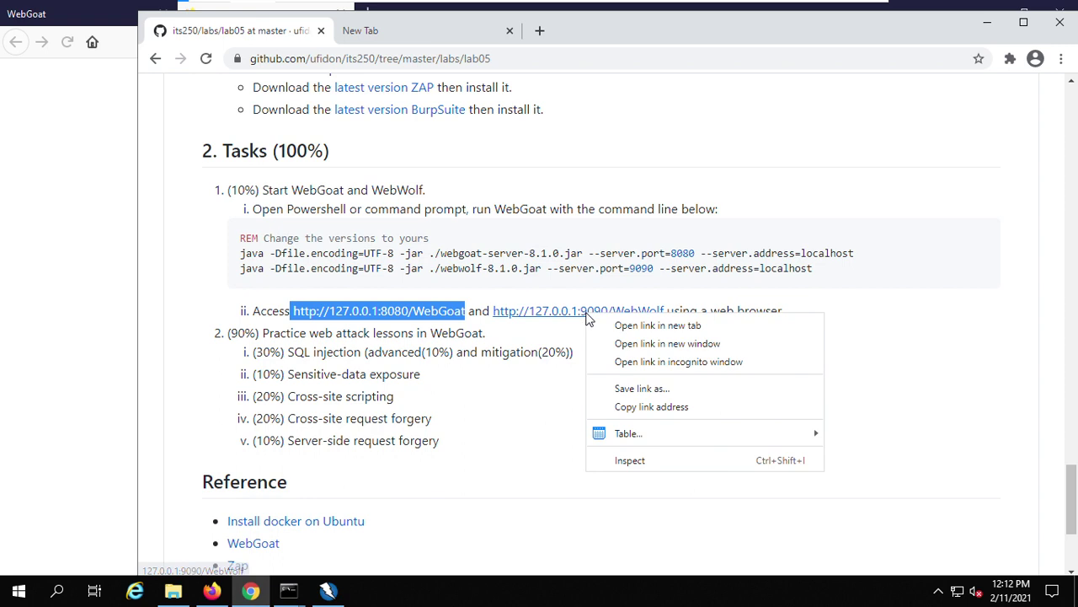
# Open the WebWolf link in a new Chrome tab and sign in, then return to WebGoat
pyautogui.click(627, 327)
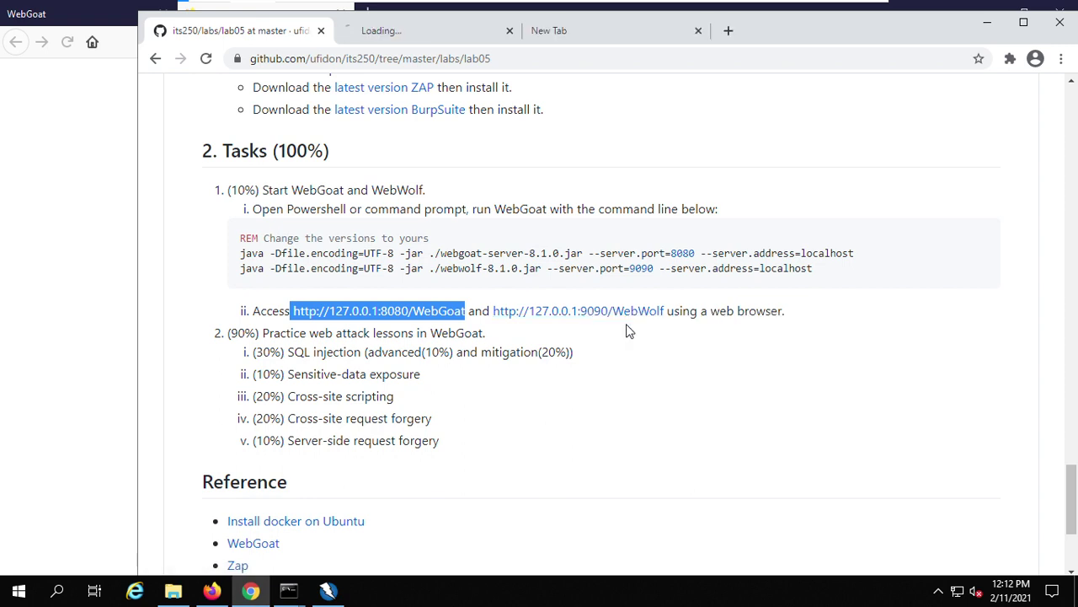
pyautogui.click(419, 29)
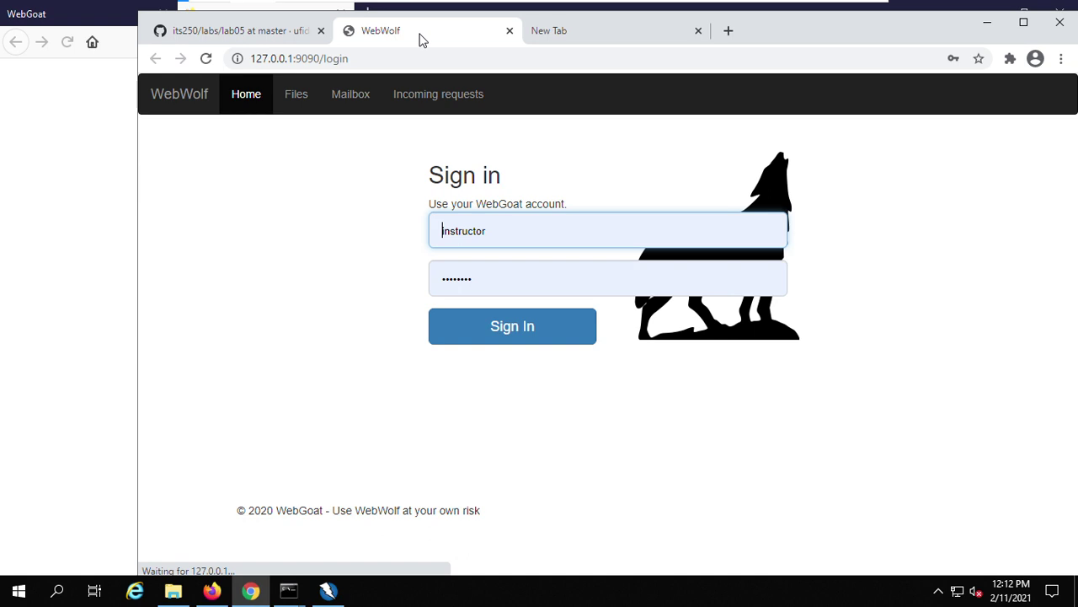
pyautogui.click(508, 333)
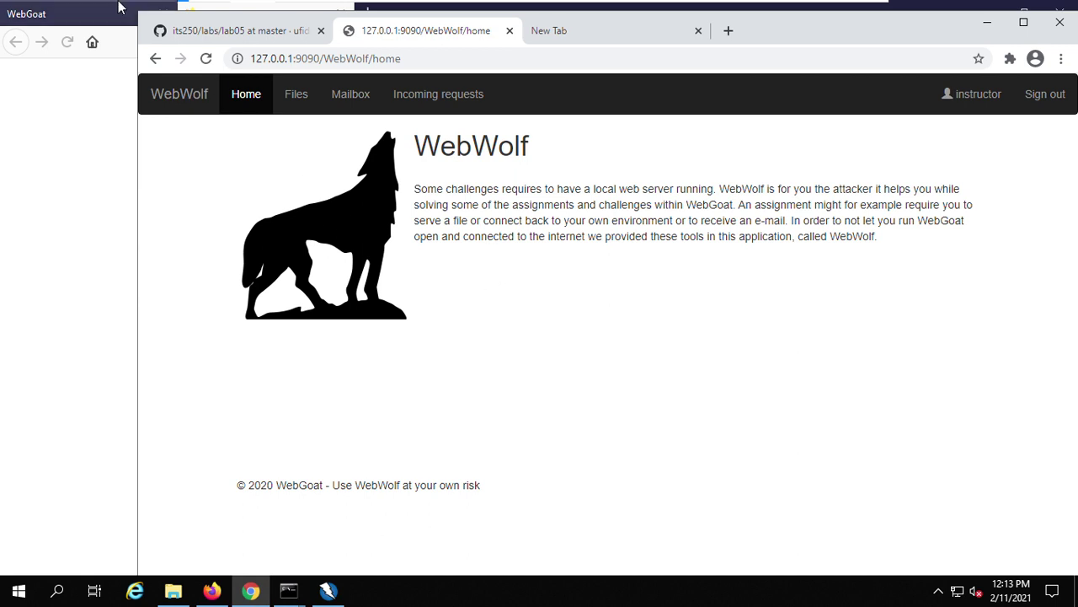
pyautogui.click(84, 20)
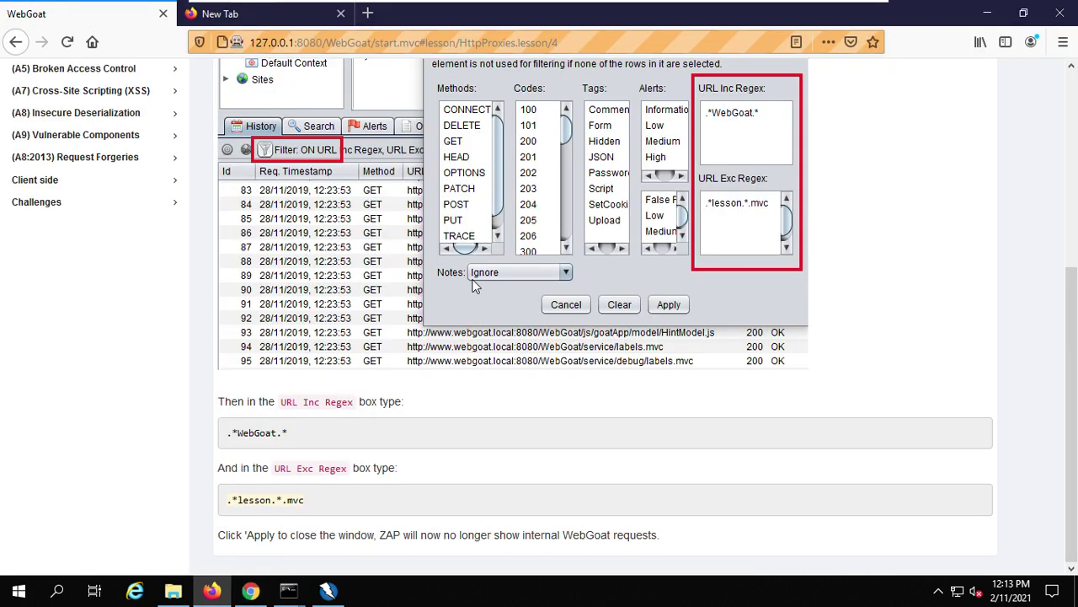
# Revisit the GitHub lab05 task list, move Chrome aside, and expand WebGoat's (A8:2013) Request Forgeries
pyautogui.scroll(5, 453, 315)
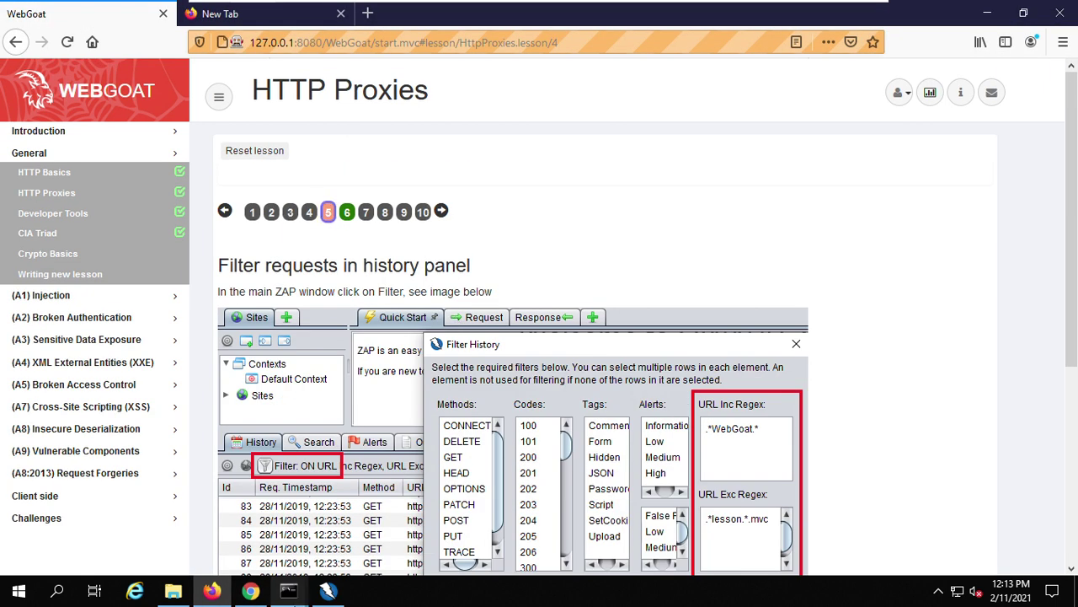
pyautogui.click(251, 593)
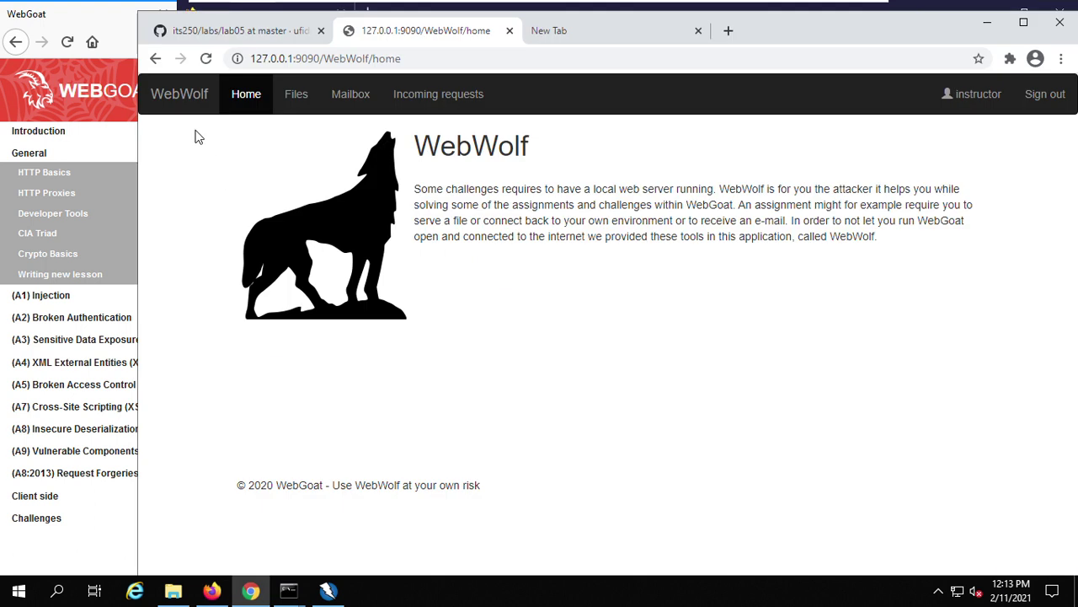
pyautogui.click(192, 32)
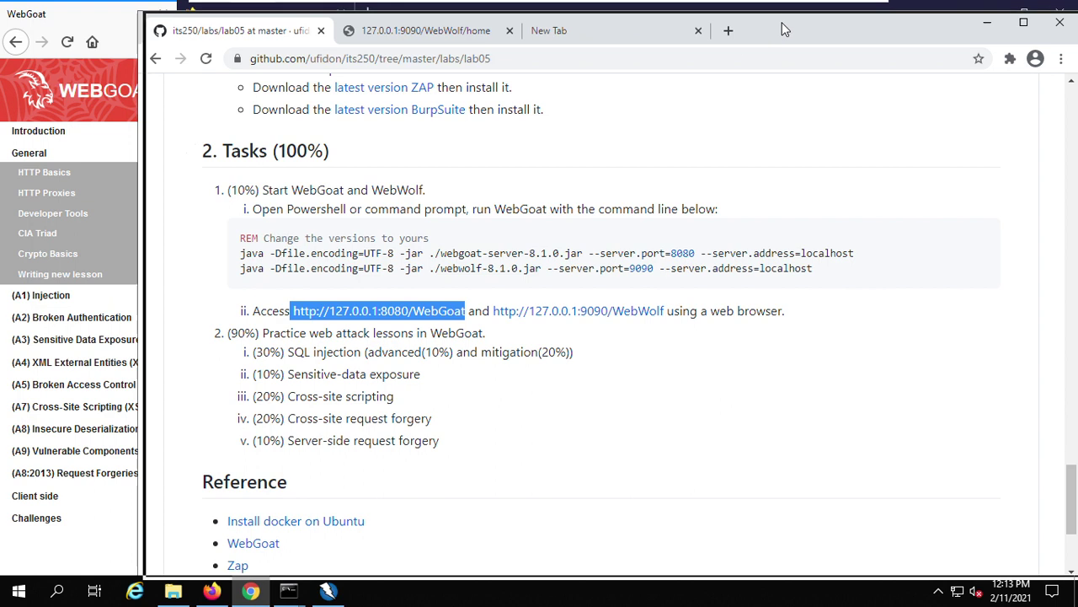
pyautogui.moveTo(781, 22); pyautogui.dragTo(852, 18)
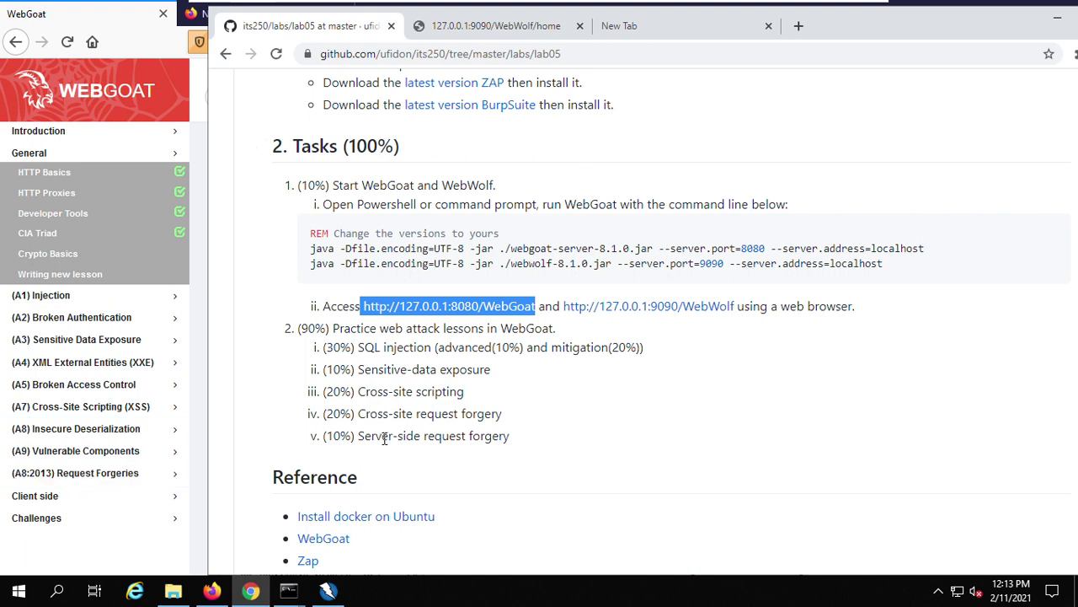
pyautogui.click(169, 476)
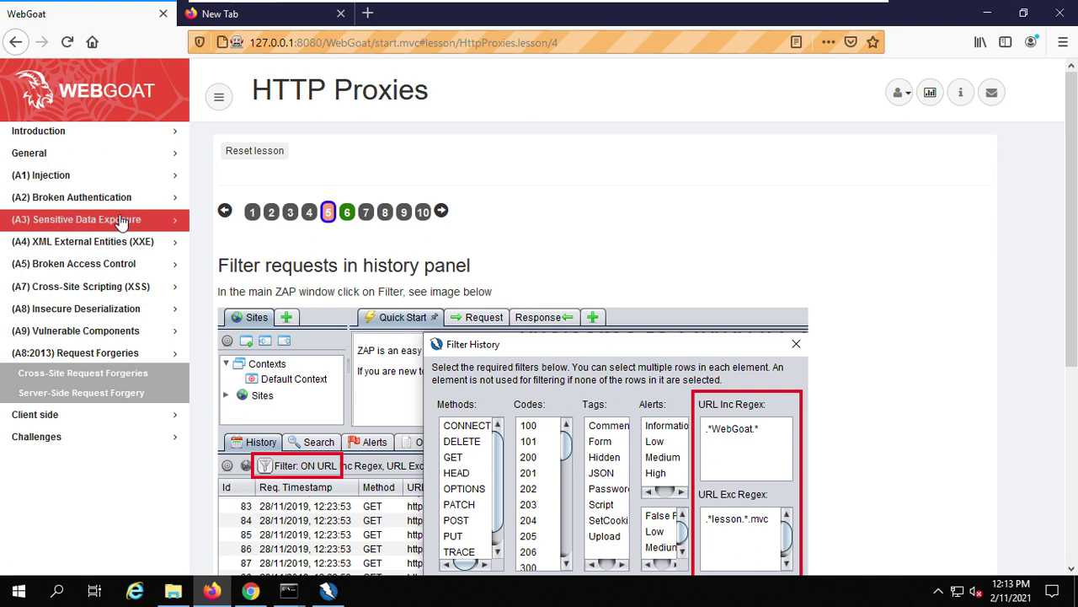
# Expand (A1) Injection in the WebGoat sidebar and open SQL Injection (intro)
pyautogui.click(63, 175)
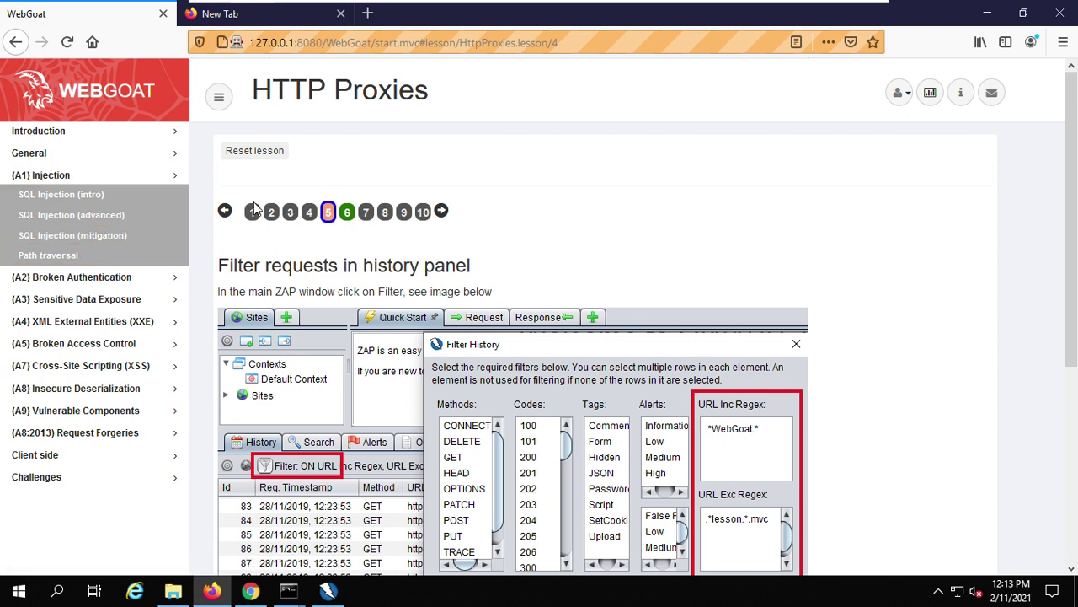
pyautogui.click(63, 197)
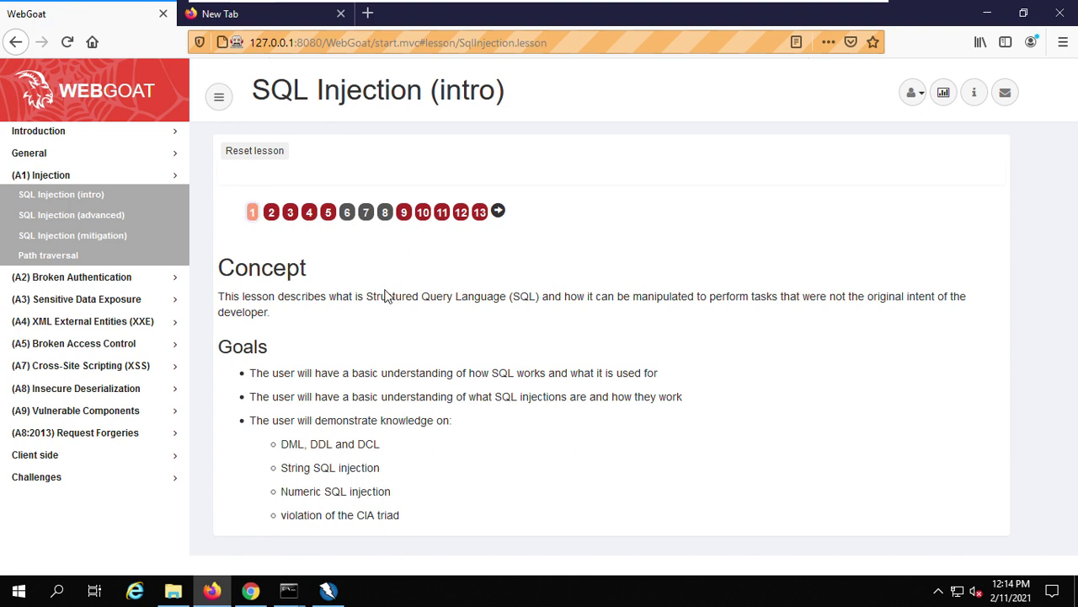
pyautogui.click(273, 217)
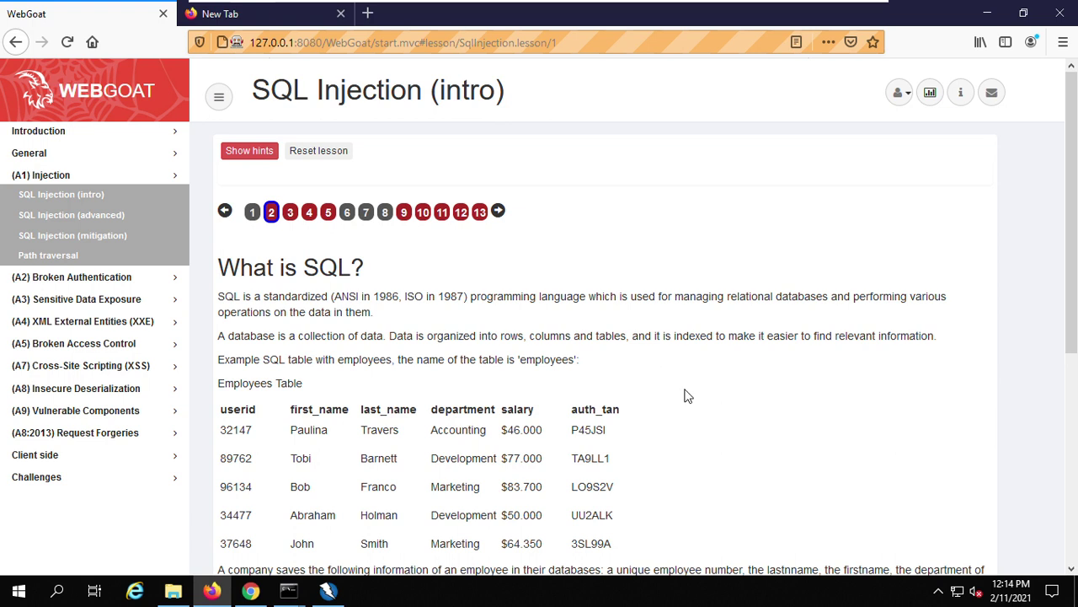
pyautogui.scroll(-3, 687, 395)
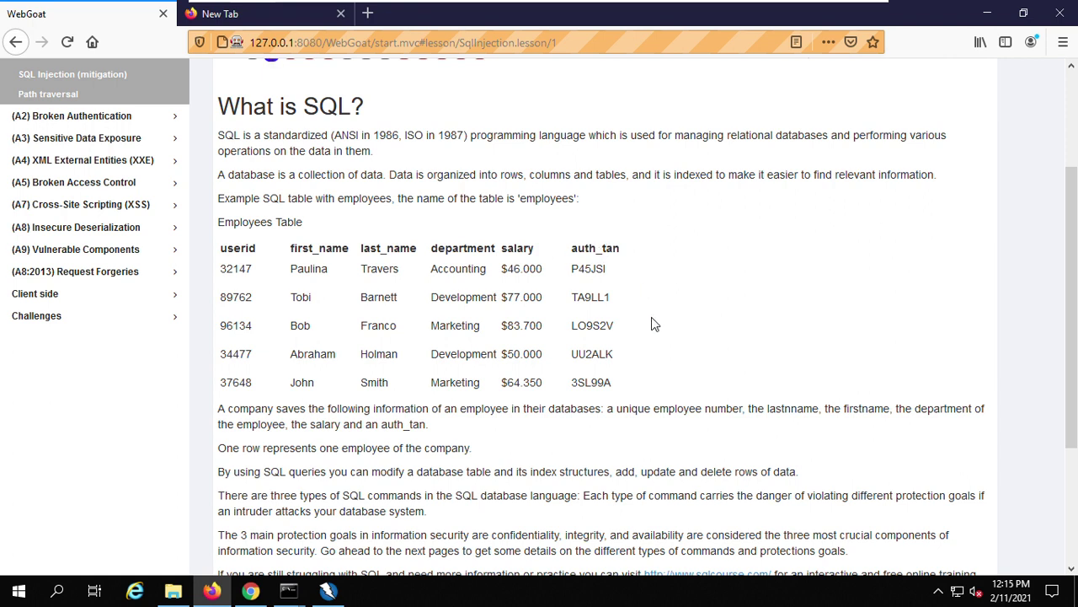
pyautogui.scroll(-4, 653, 325)
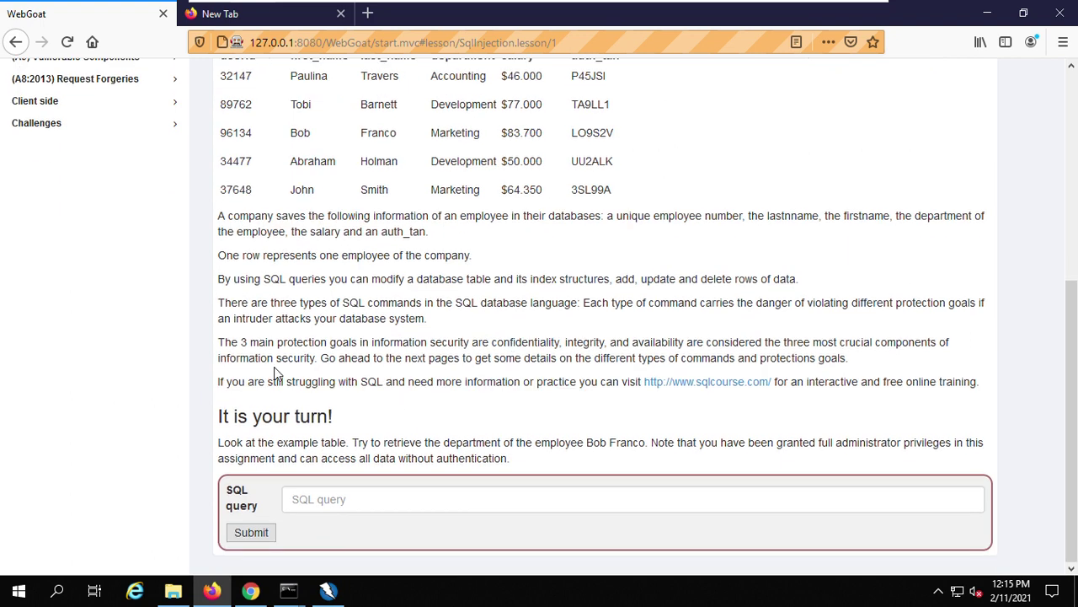
pyautogui.scroll(8, 406, 401)
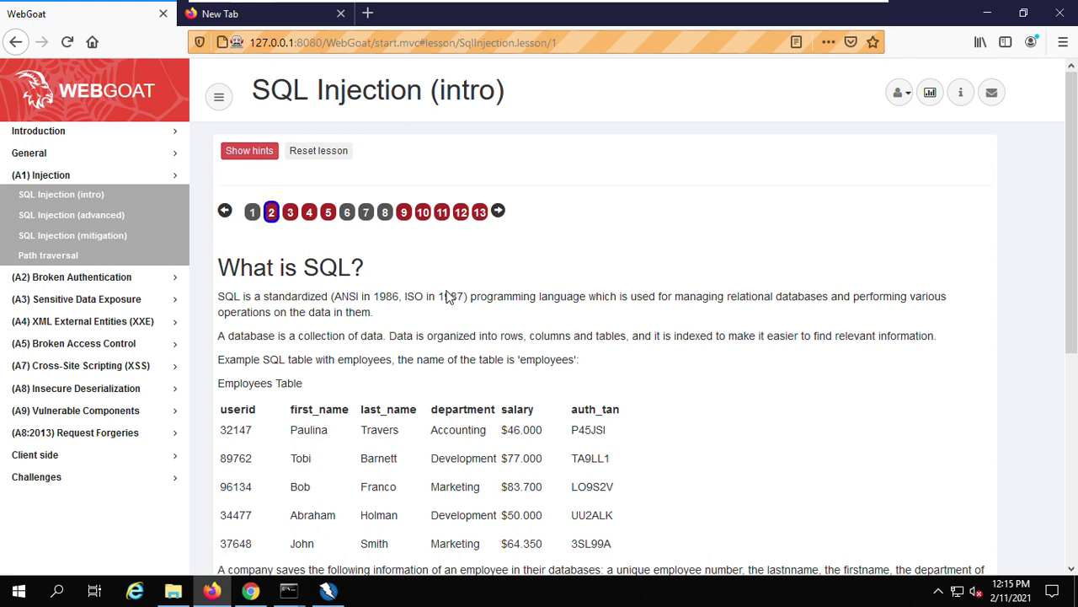
pyautogui.scroll(-5, 509, 323)
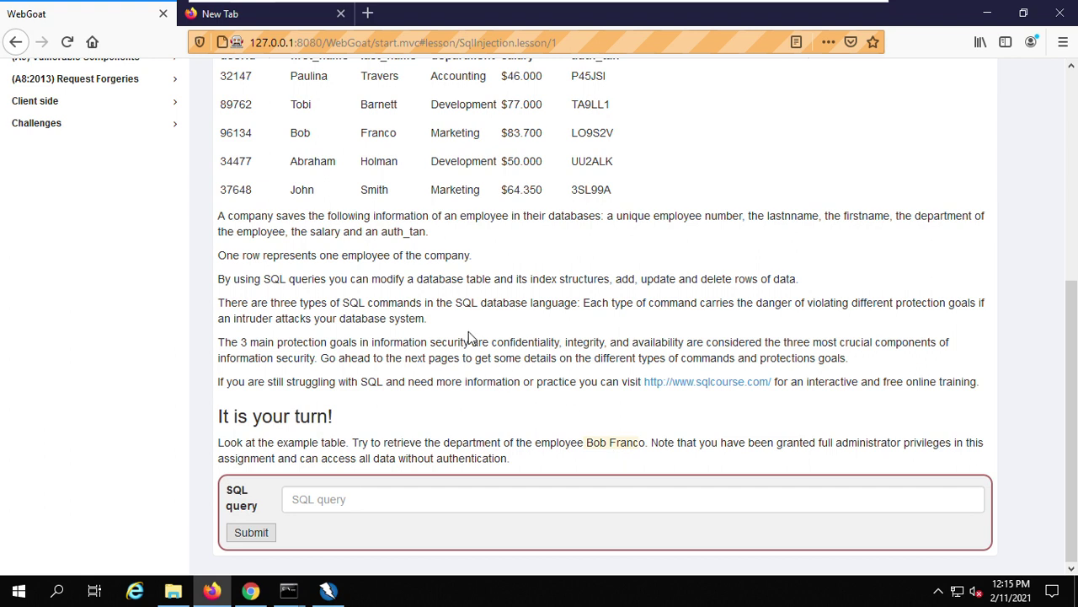
pyautogui.scroll(5, 353, 211)
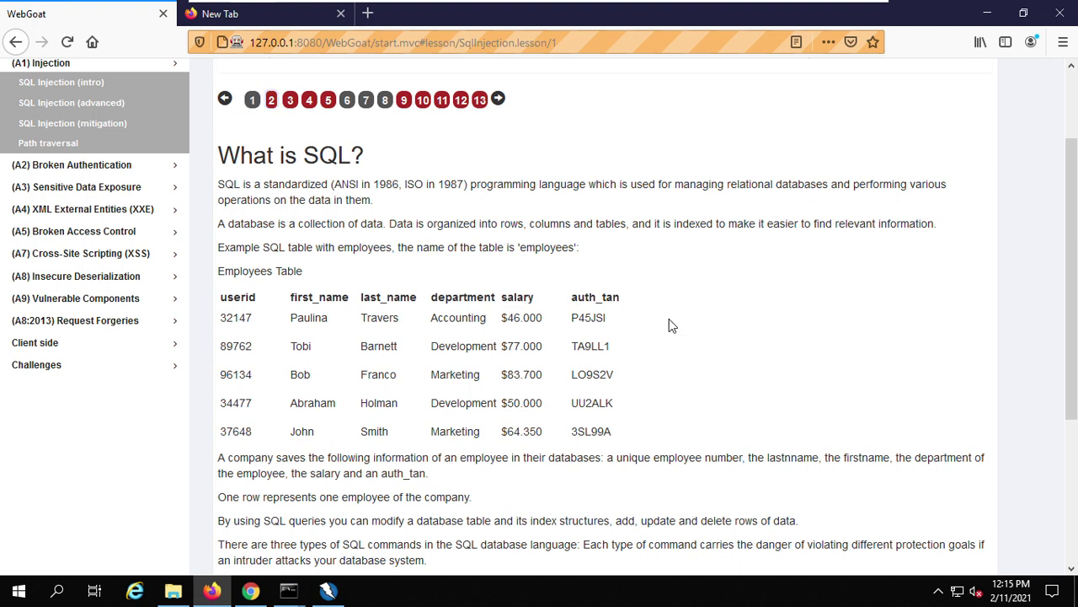
pyautogui.scroll(-3, 668, 319)
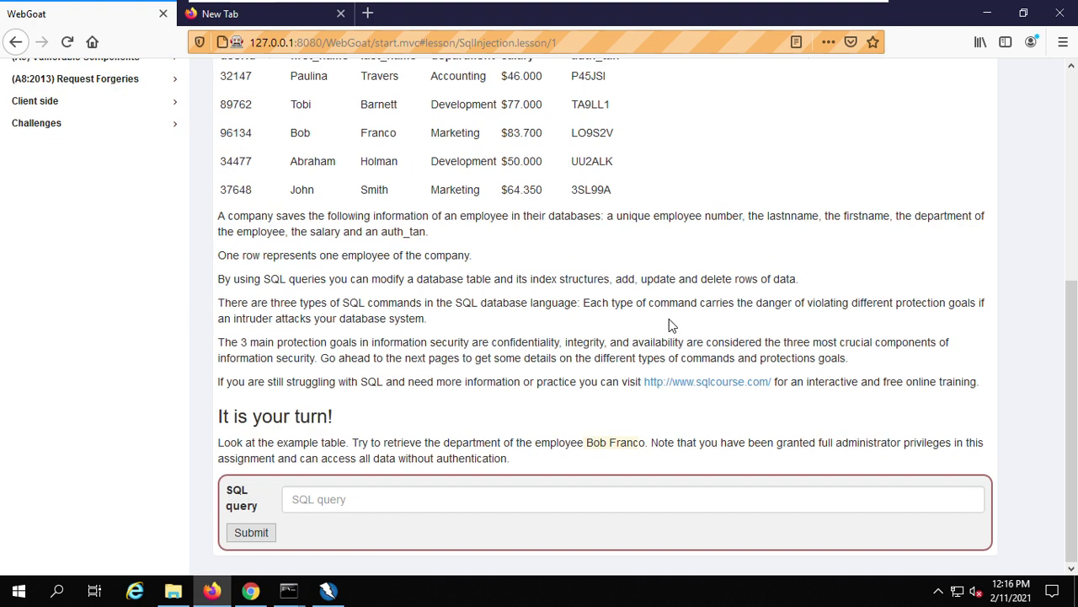
pyautogui.scroll(4, 669, 318)
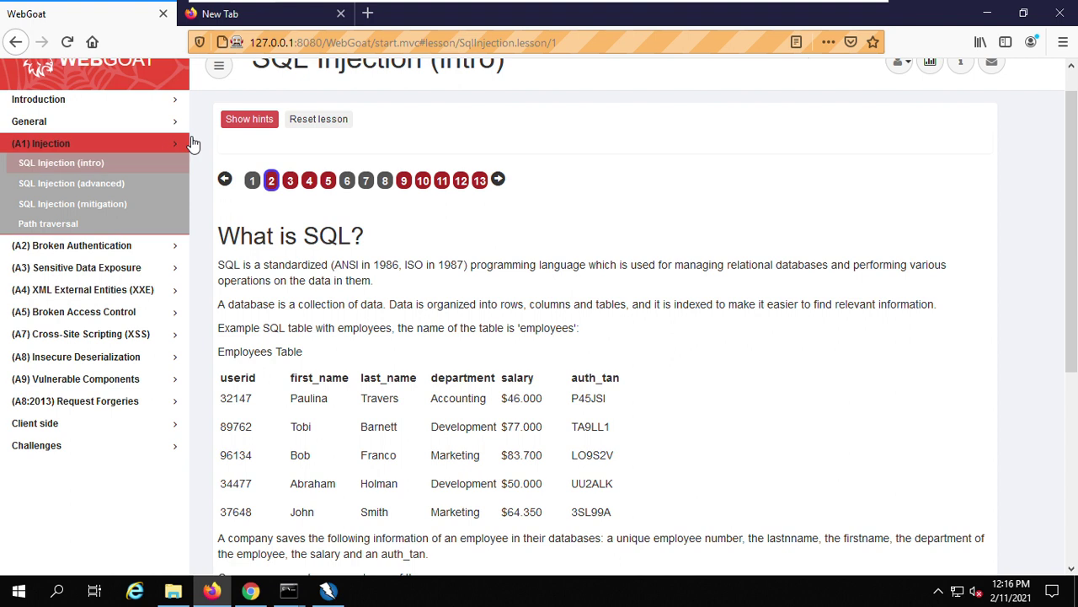
# Reveal the hints, page to the case-sensitivity tip, then return to the SELECT column FROM tablename WHERE condition; template
pyautogui.click(253, 121)
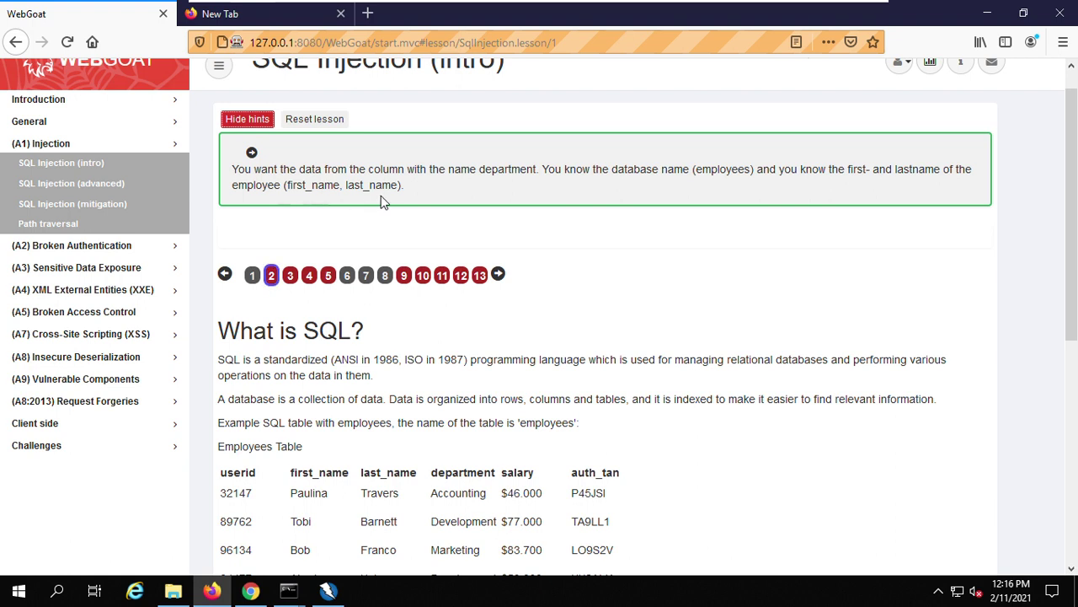
pyautogui.click(251, 153)
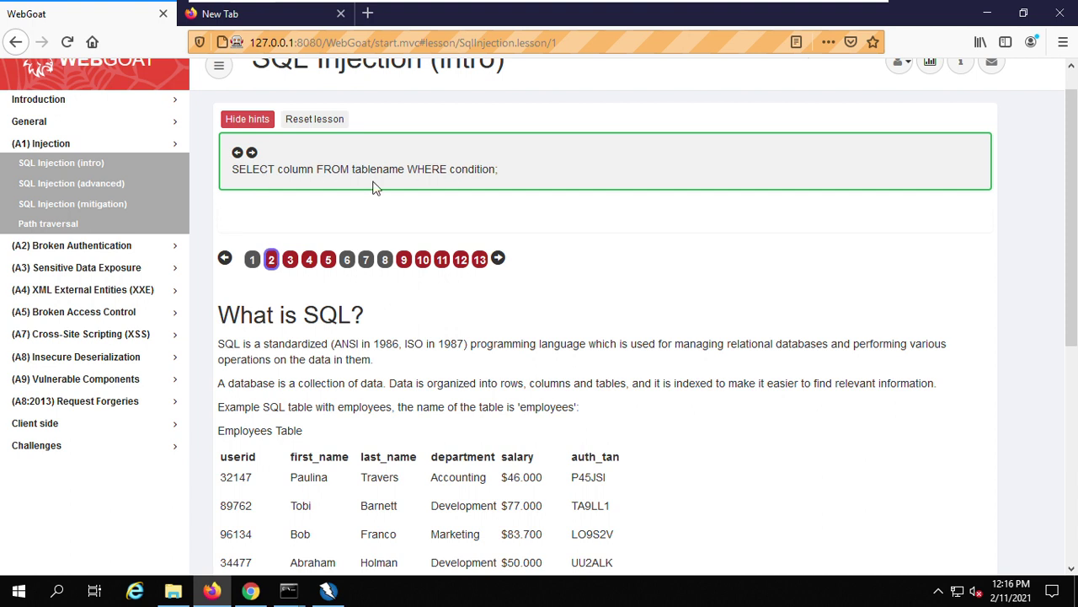
pyautogui.click(251, 155)
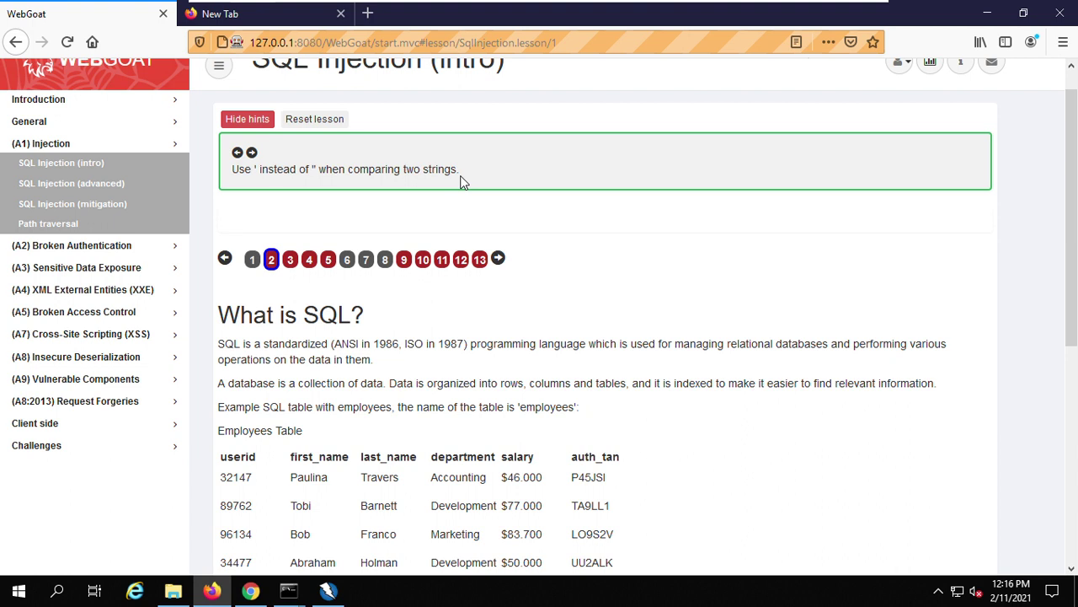
pyautogui.click(251, 153)
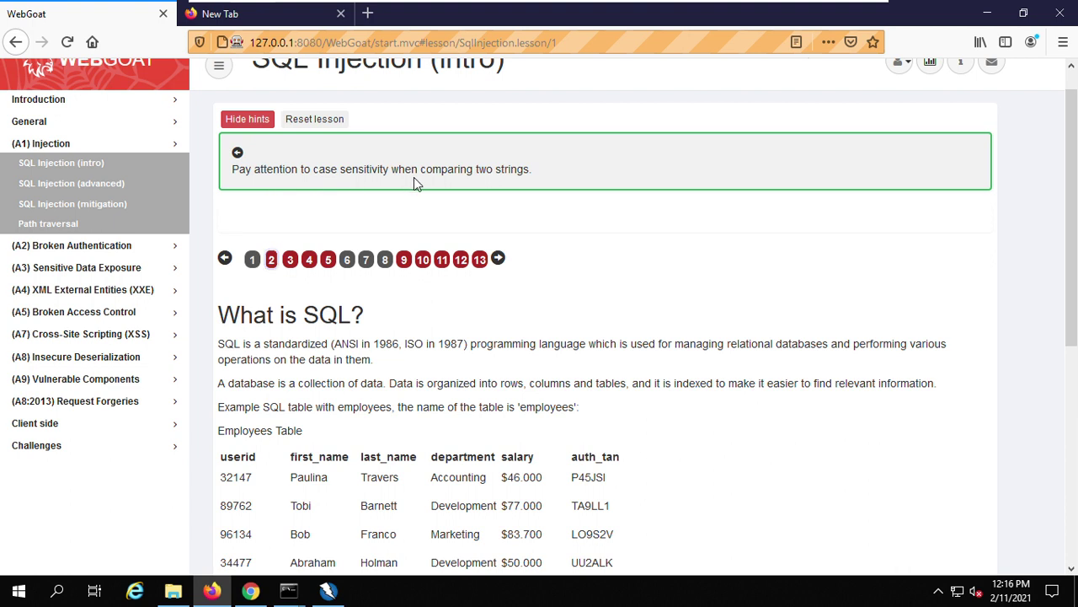
pyautogui.click(238, 154)
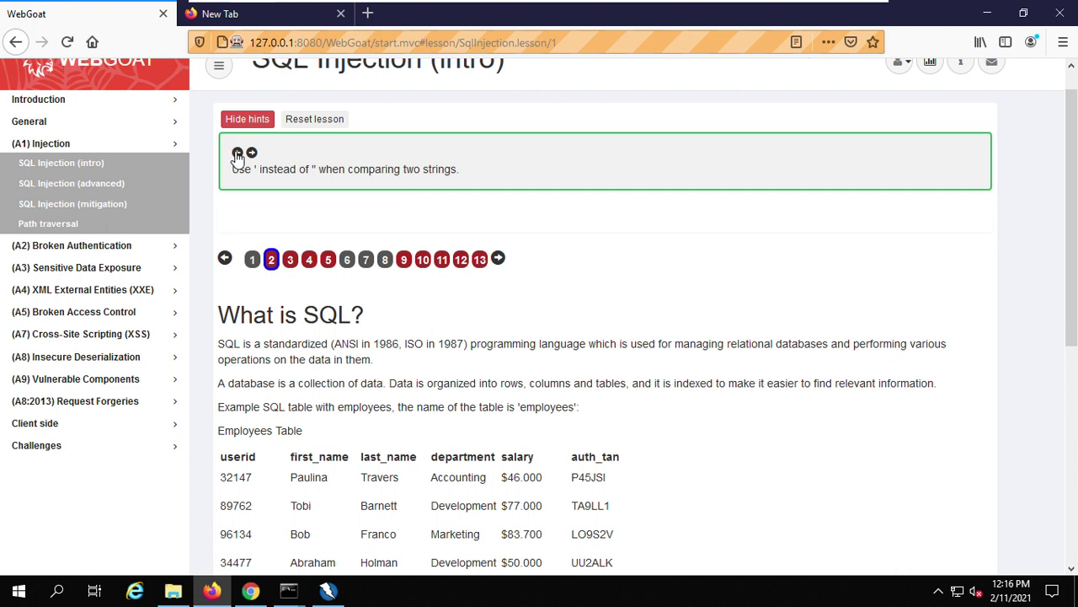
pyautogui.click(237, 153)
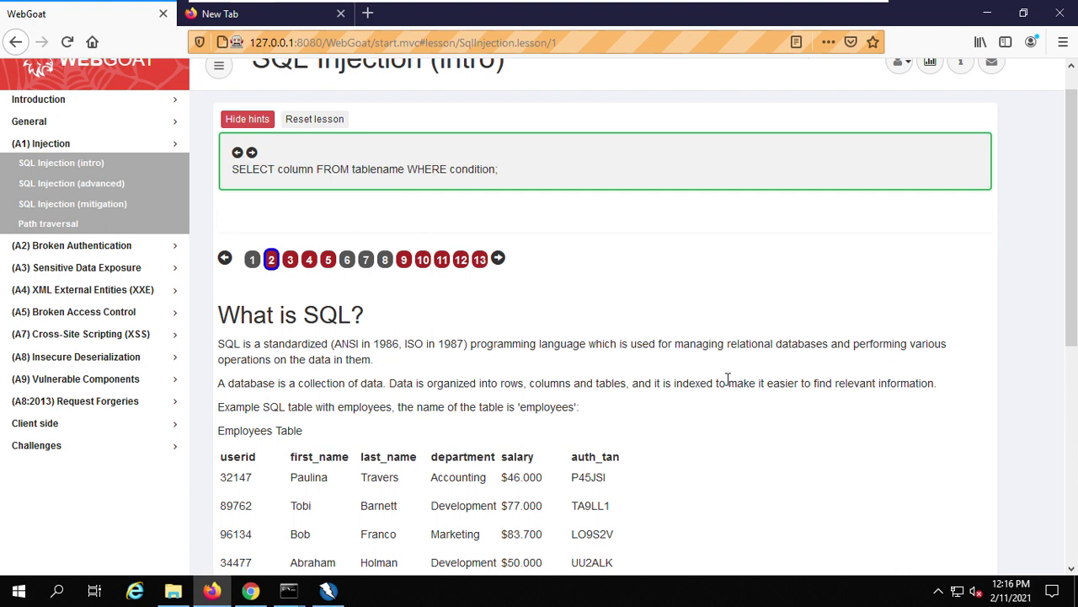
pyautogui.scroll(-3, 728, 380)
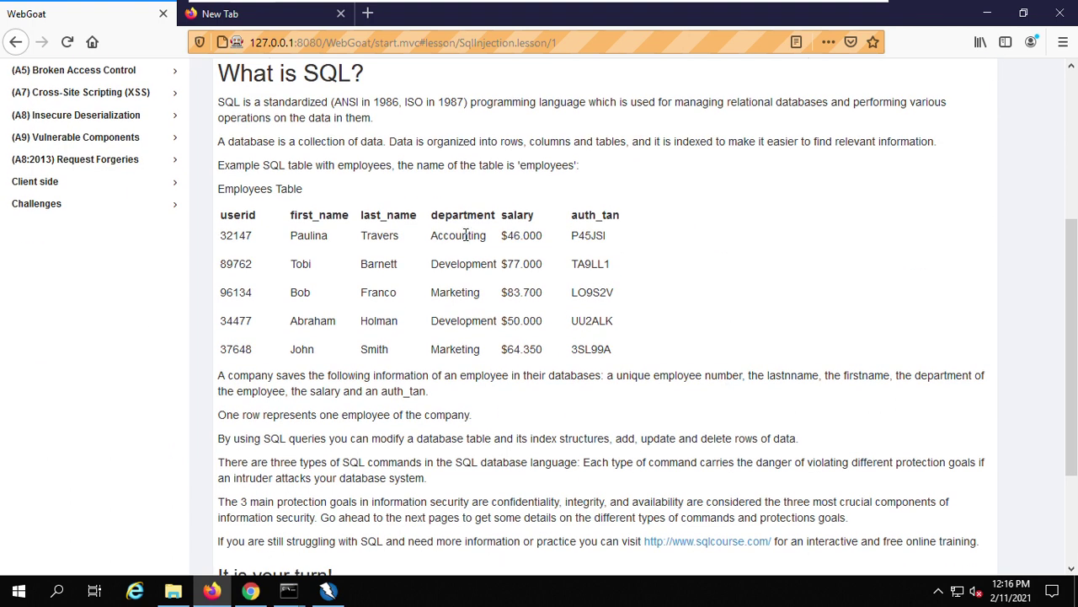
# Begin the query in the SQL box with select department from
pyautogui.scroll(-2, 462, 253)
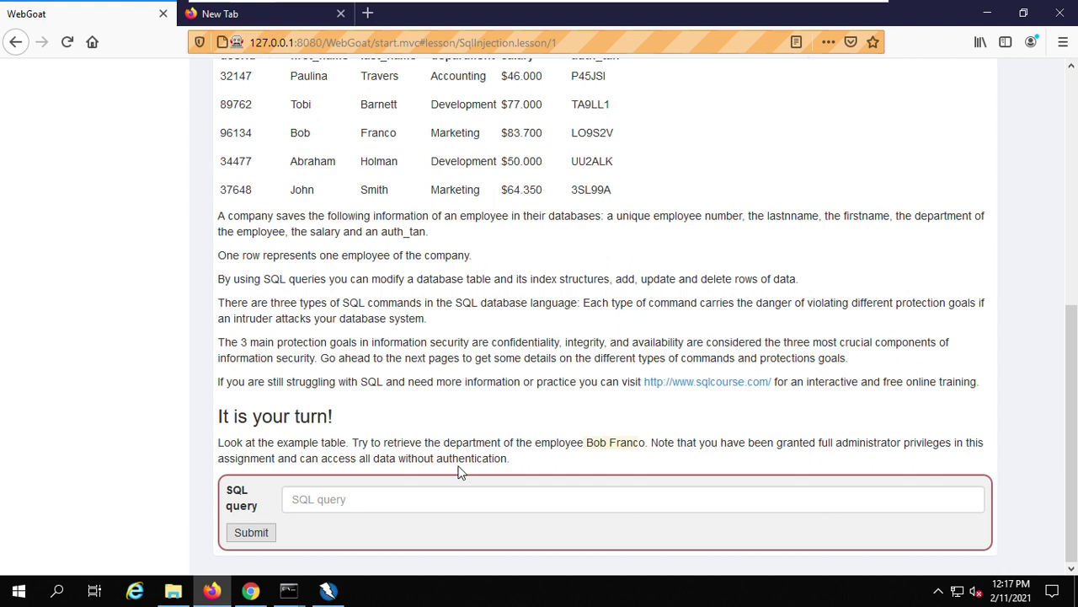
pyautogui.click(394, 503)
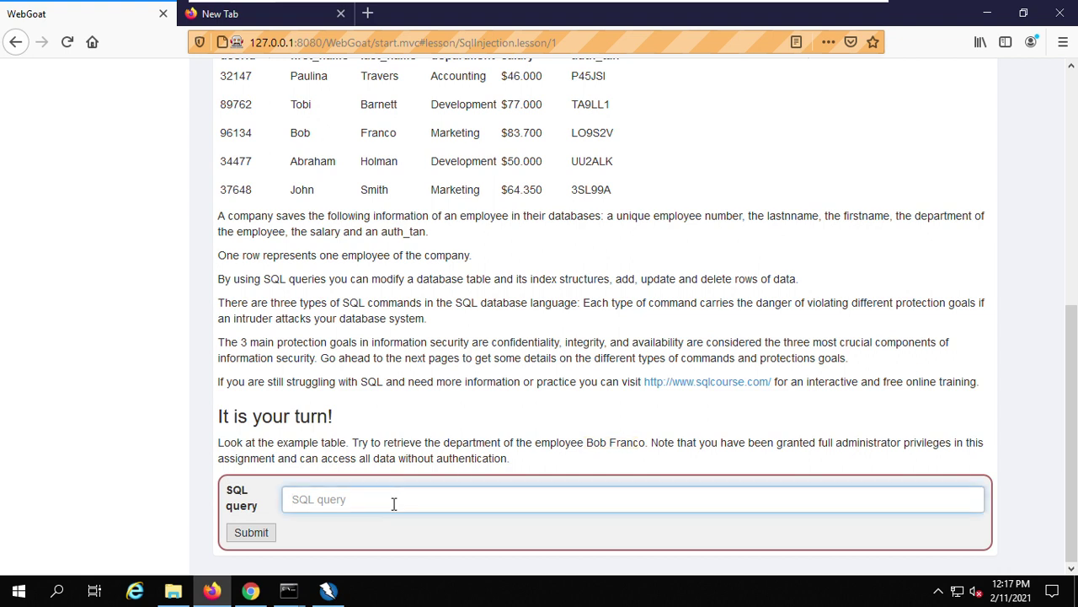
pyautogui.write('select')
pyautogui.scroll(5, 397, 392)
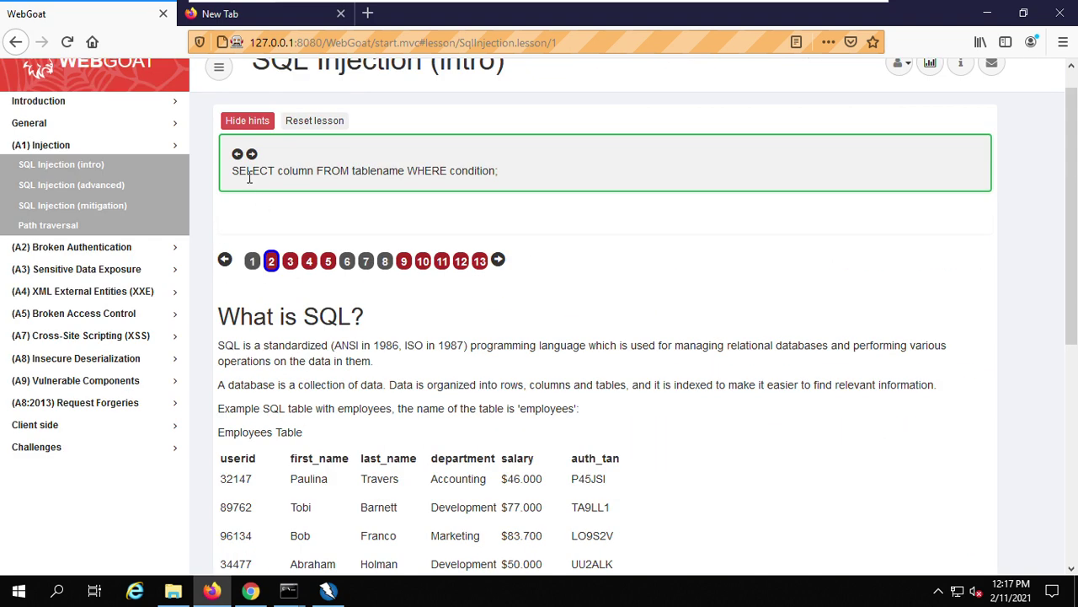
pyautogui.scroll(-2, 497, 413)
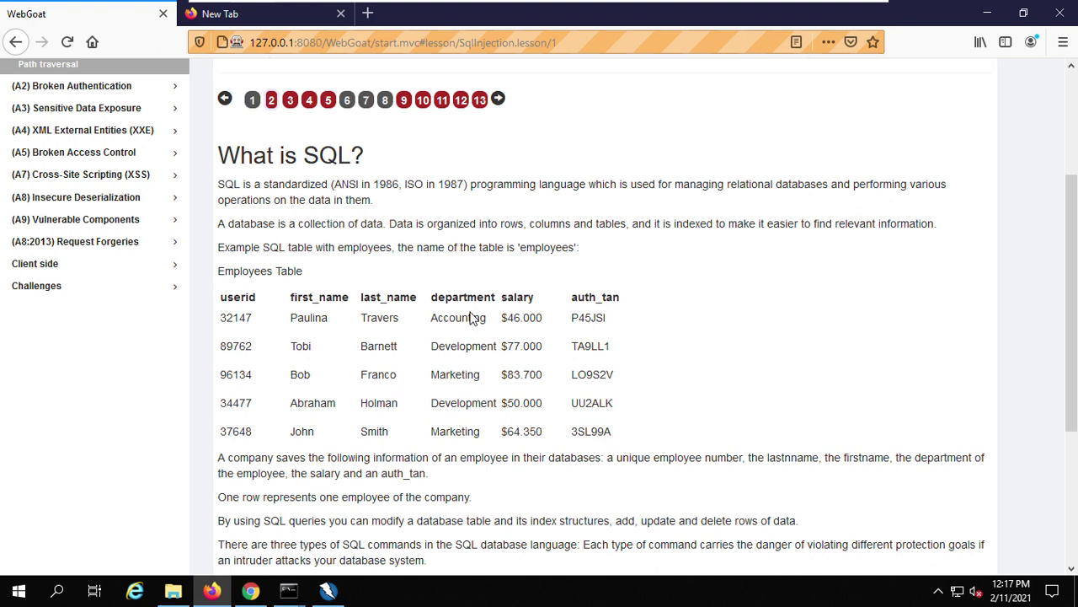
pyautogui.scroll(-3, 498, 429)
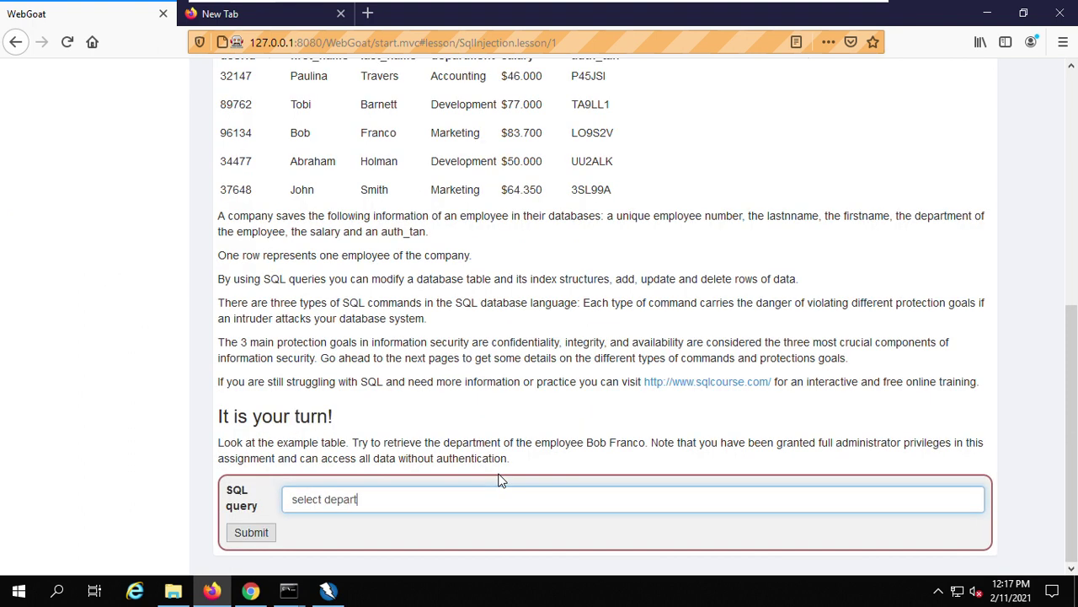
pyautogui.write('ment from')
pyautogui.scroll(2, 440, 403)
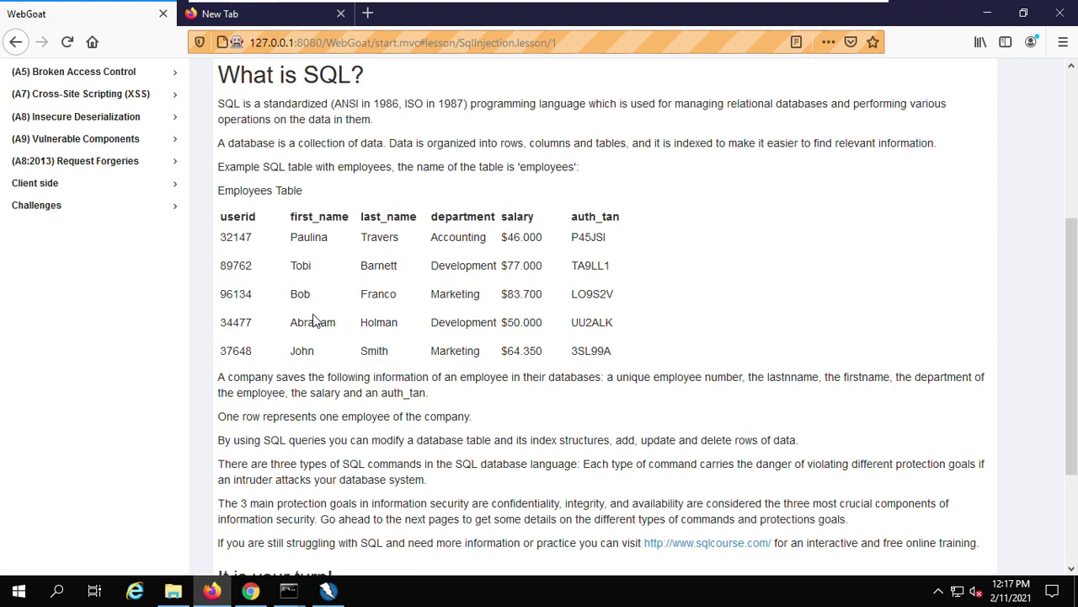
pyautogui.scroll(-2, 419, 410)
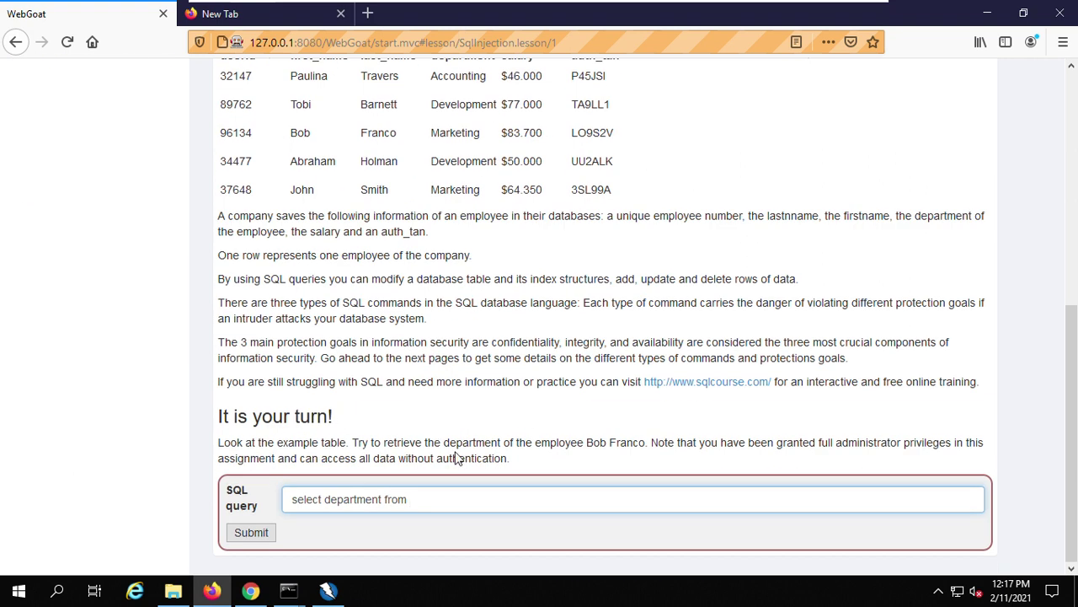
# Complete the query with employees where first_name="Bob"
pyautogui.write('empl')
pyautogui.write('oyees where')
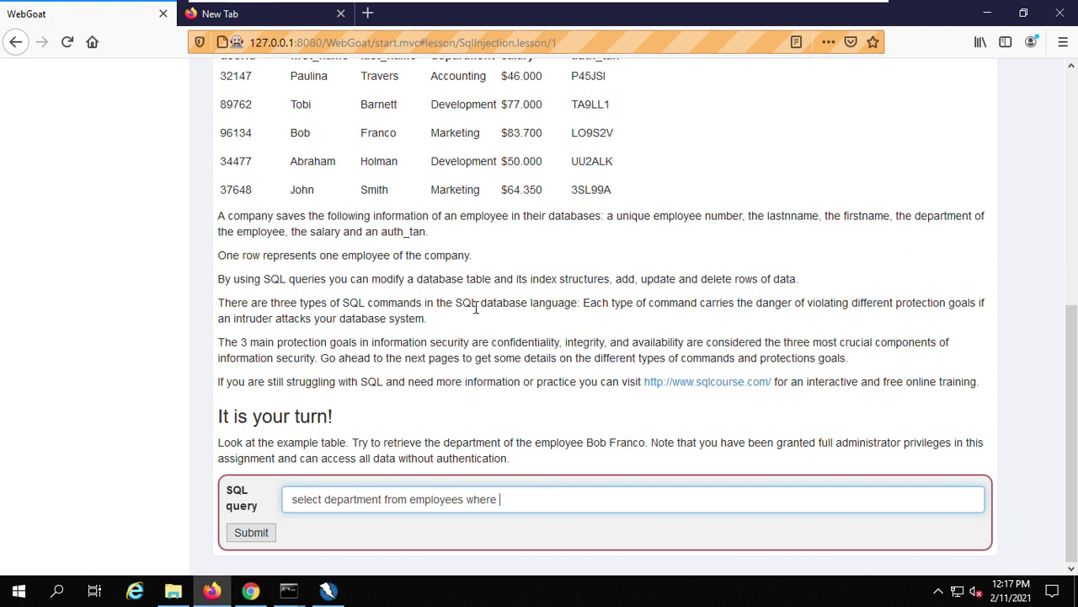
pyautogui.scroll(3, 476, 309)
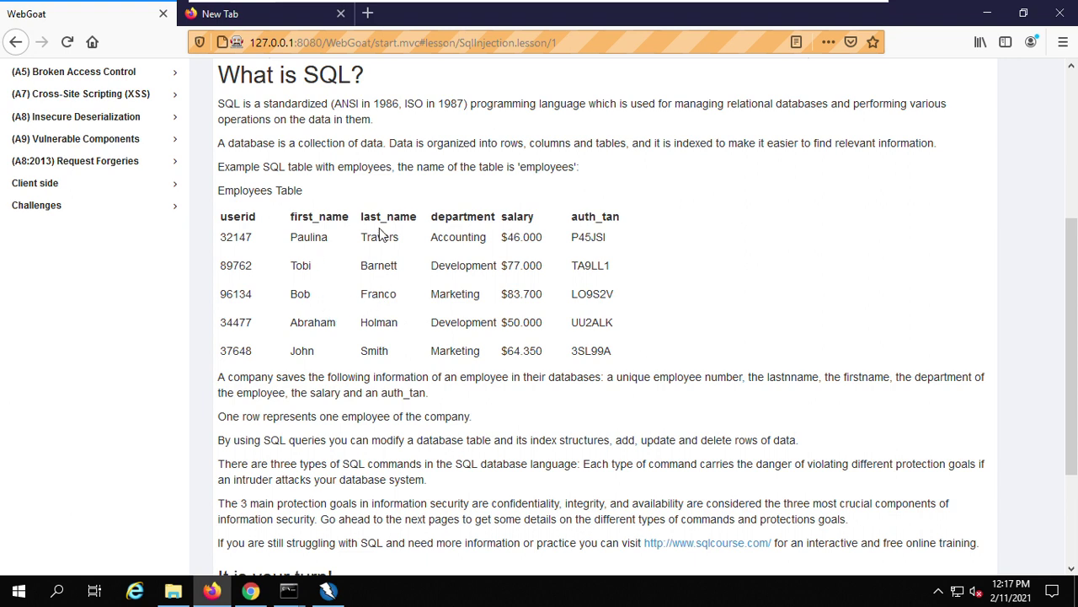
pyautogui.scroll(2, 403, 295)
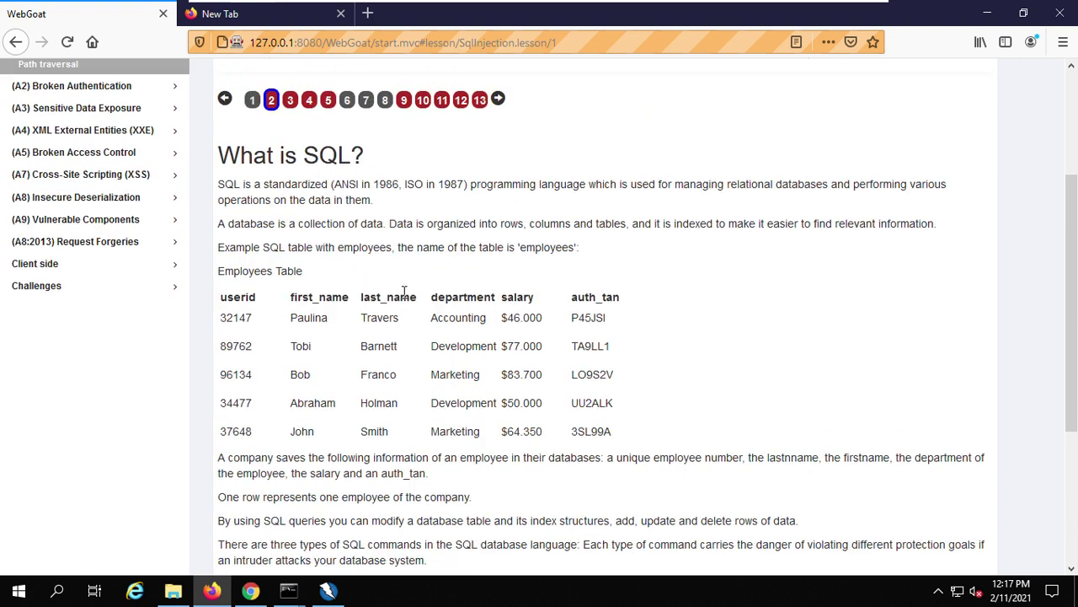
pyautogui.scroll(-6, 403, 290)
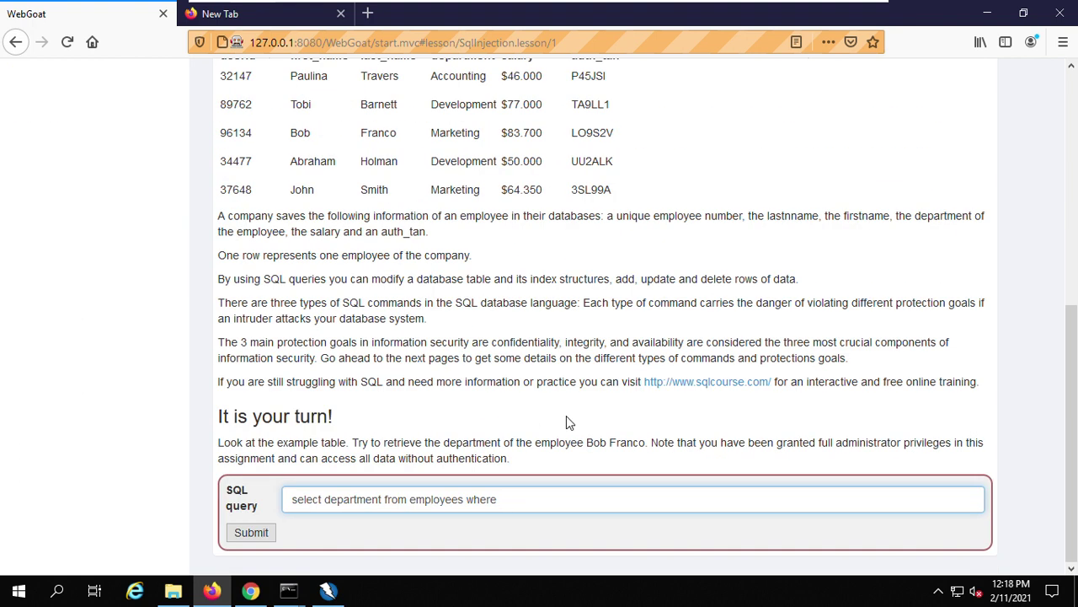
pyautogui.scroll(2, 341, 156)
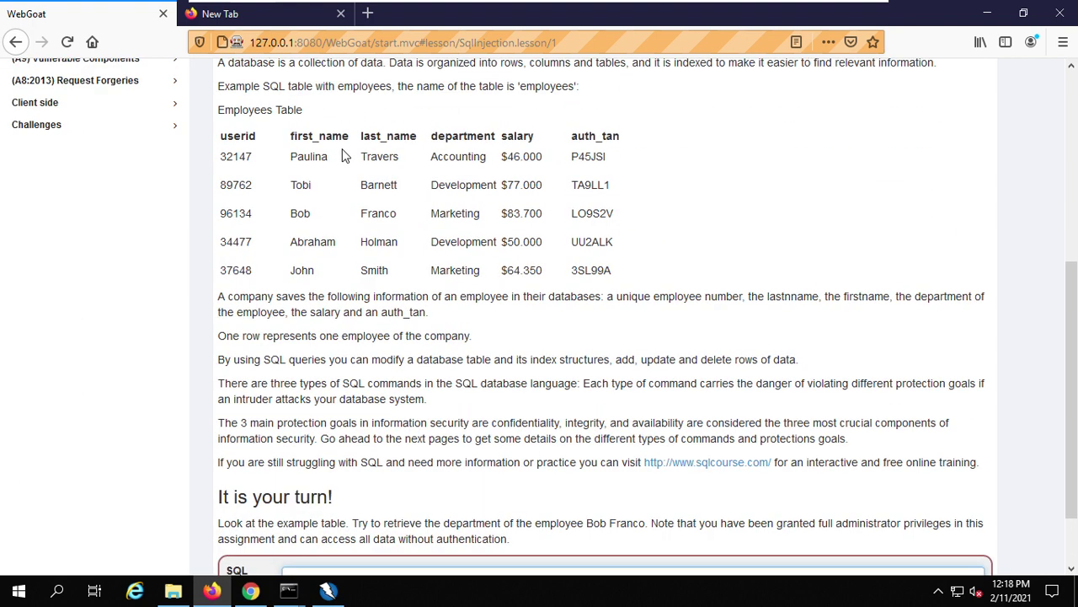
pyautogui.scroll(-2, 488, 348)
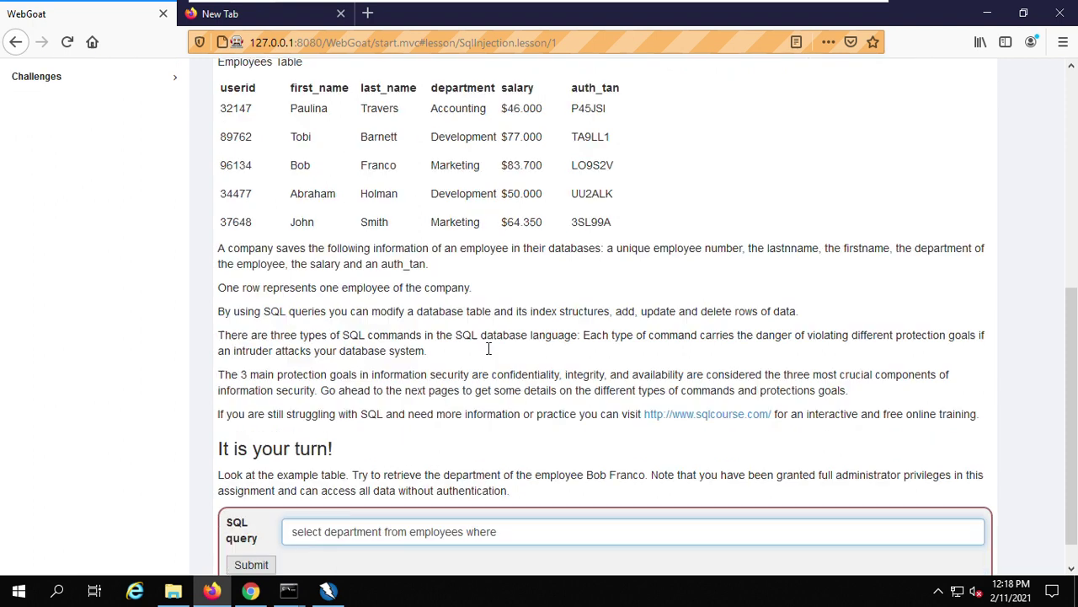
pyautogui.scroll(-1, 492, 352)
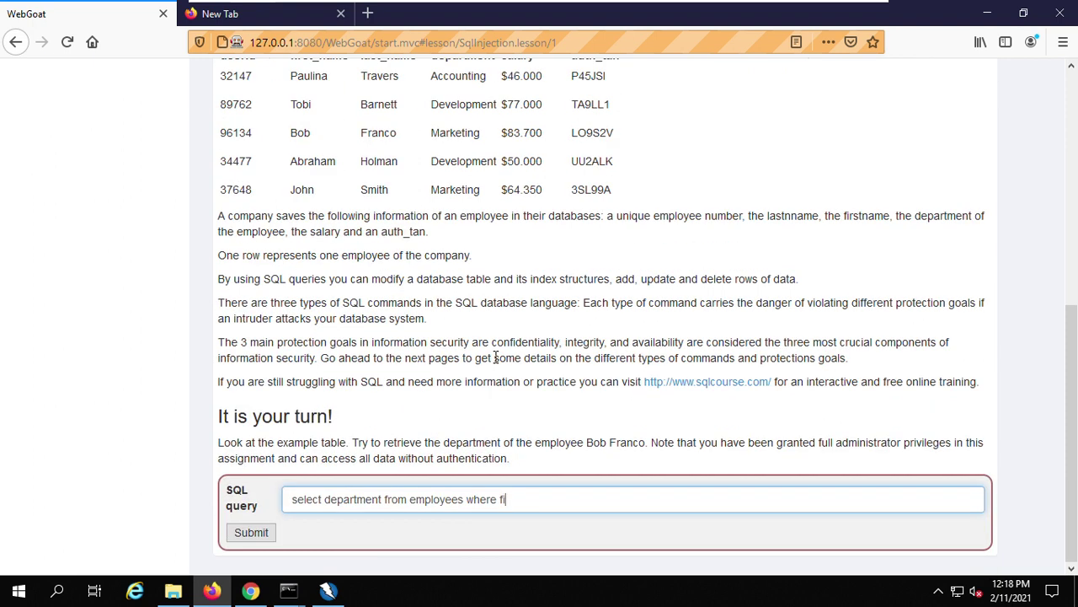
pyautogui.write('rst_name="Bob')
# Submit the department query for Bob and review the 'user lacks privilege or object not found: Bob' error
pyautogui.click(244, 534)
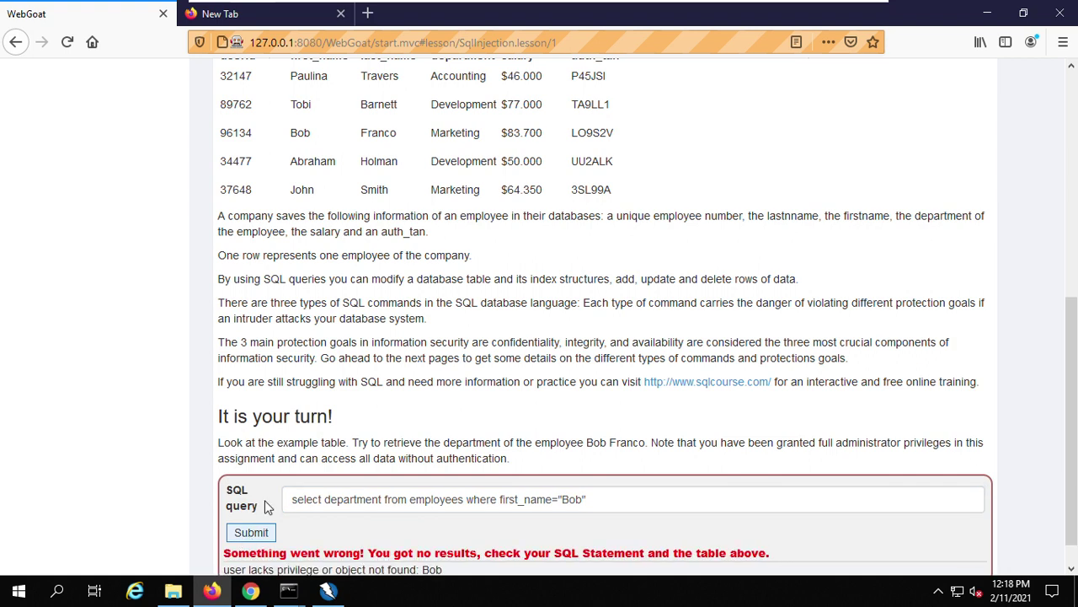
pyautogui.scroll(-1, 265, 505)
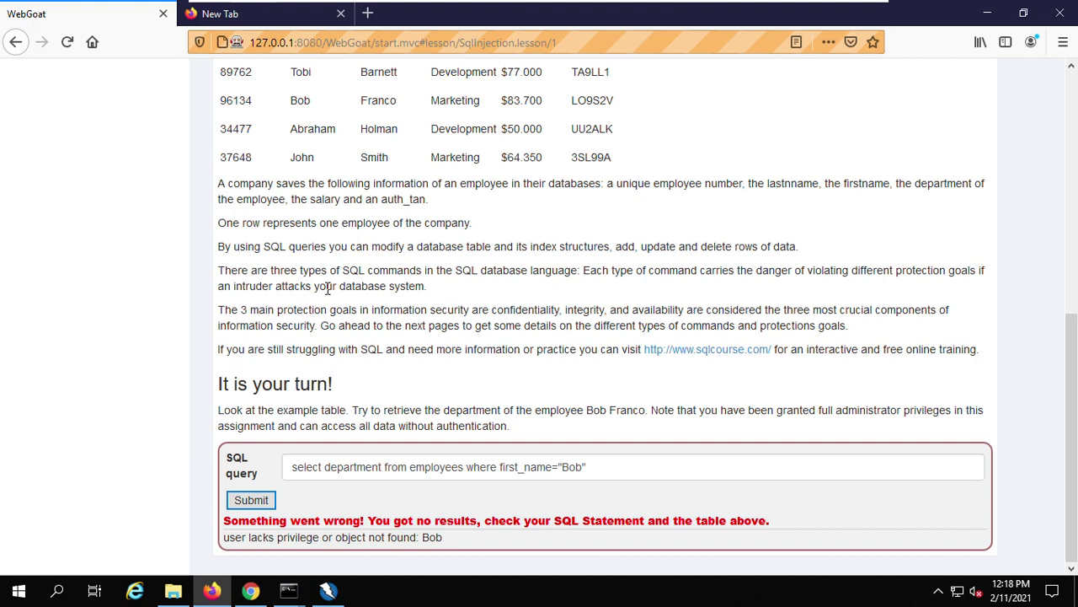
pyautogui.scroll(3, 327, 284)
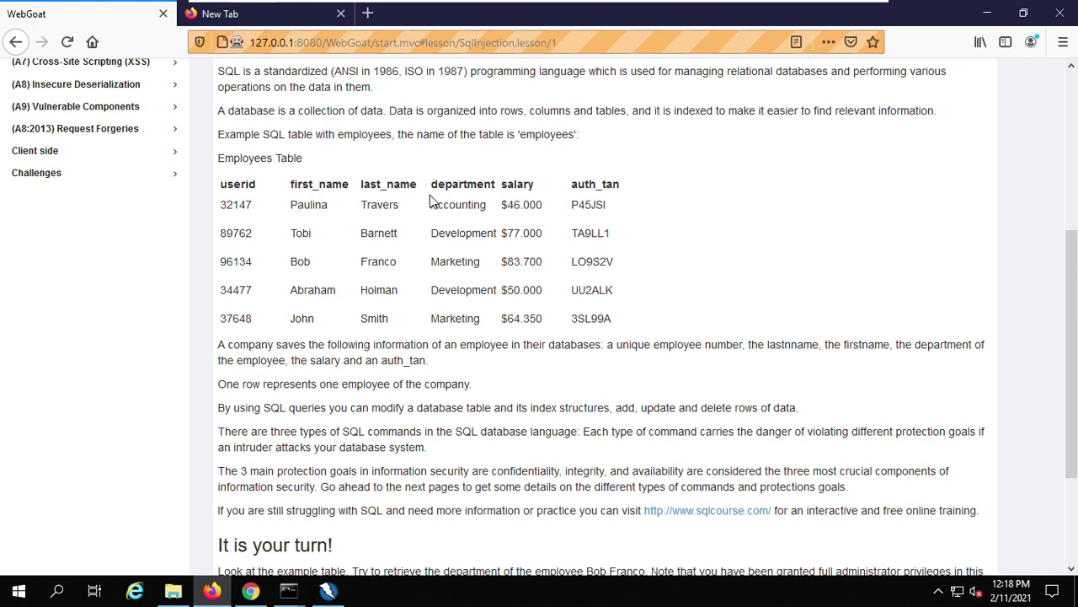
pyautogui.scroll(-3, 480, 286)
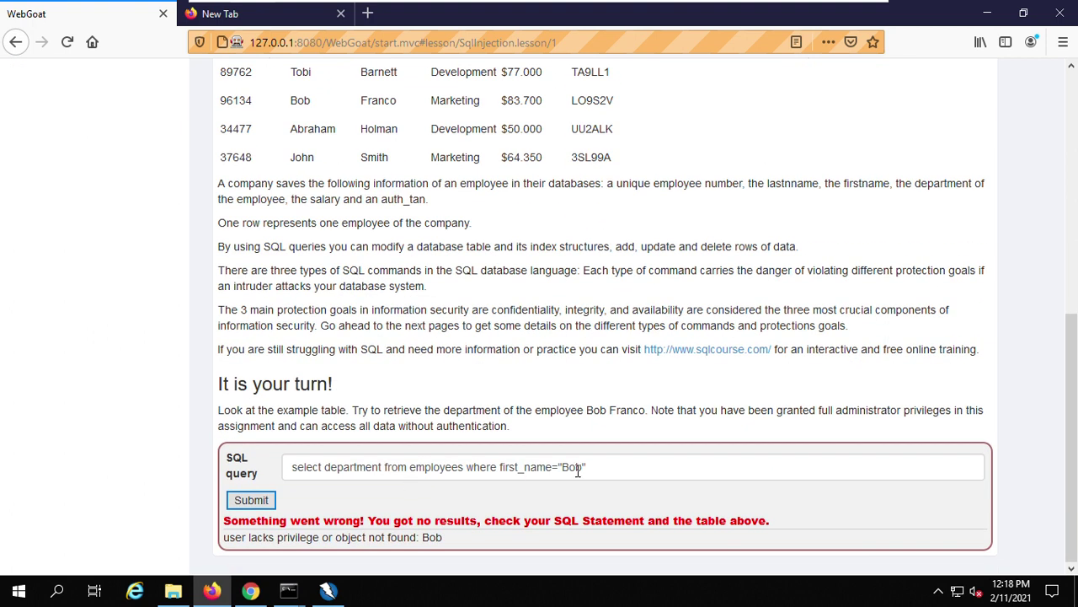
pyautogui.scroll(5, 392, 377)
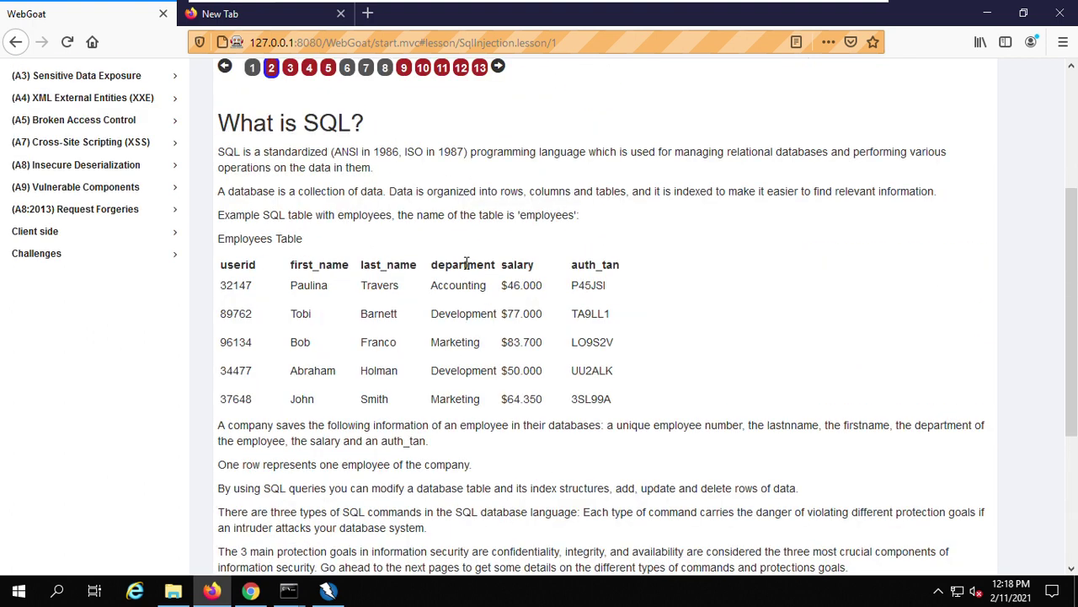
pyautogui.scroll(3, 450, 249)
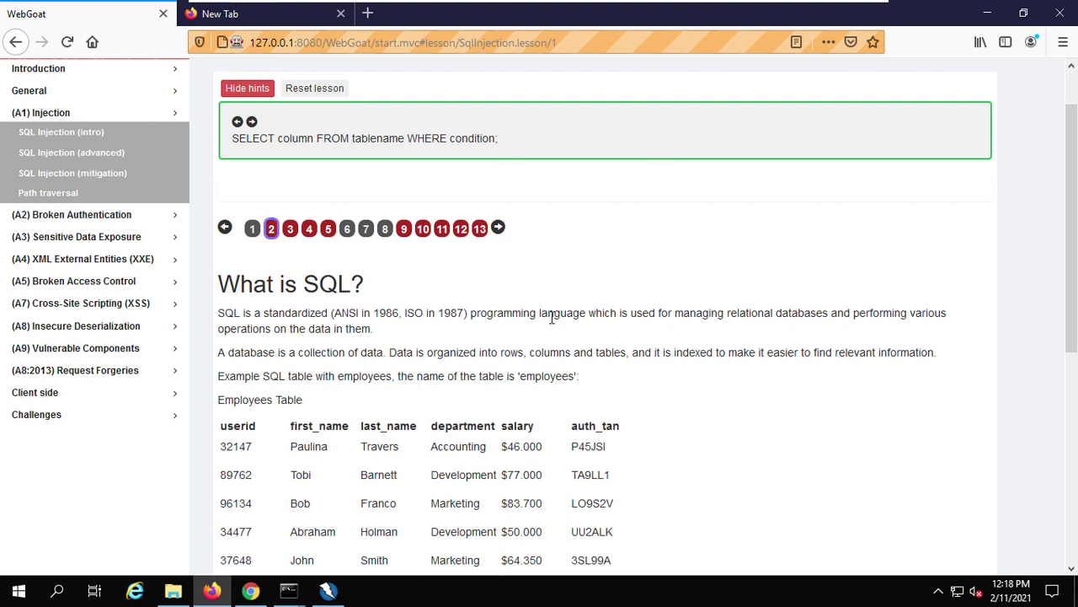
pyautogui.scroll(-1, 551, 320)
pyautogui.scroll(-5, 550, 320)
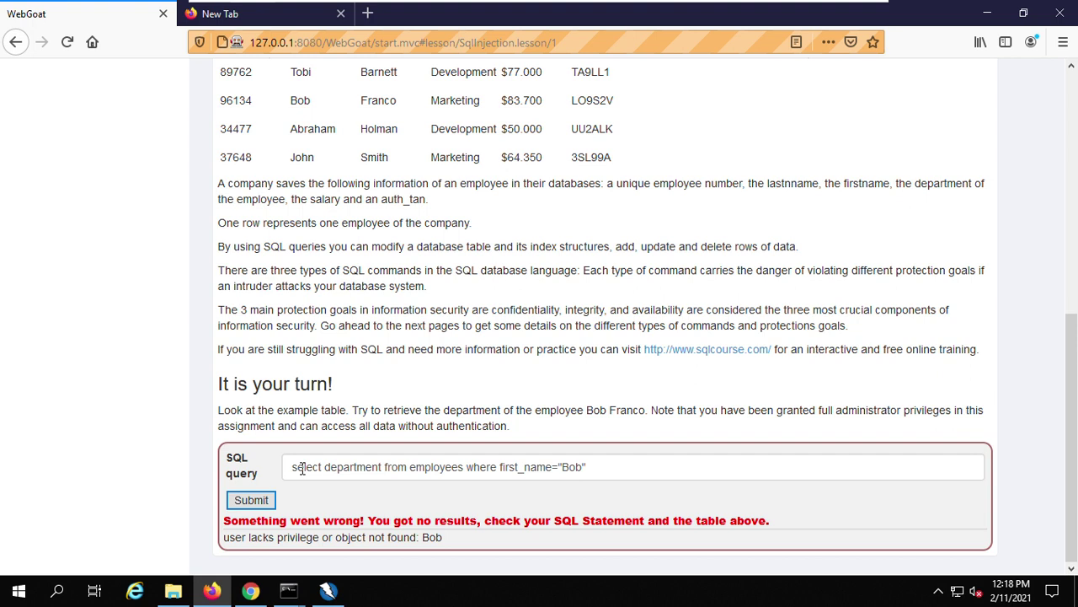
# Retype the keywords in uppercase so the query reads SELECT department FROM employees where first_name="Bob"
pyautogui.click(302, 469)
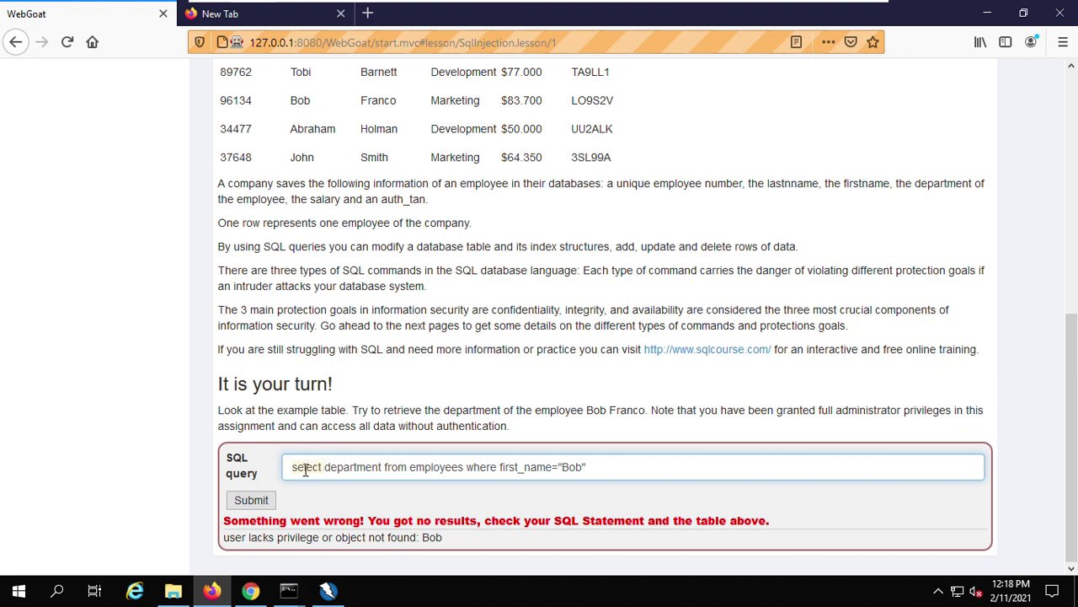
pyautogui.scroll(6, 332, 236)
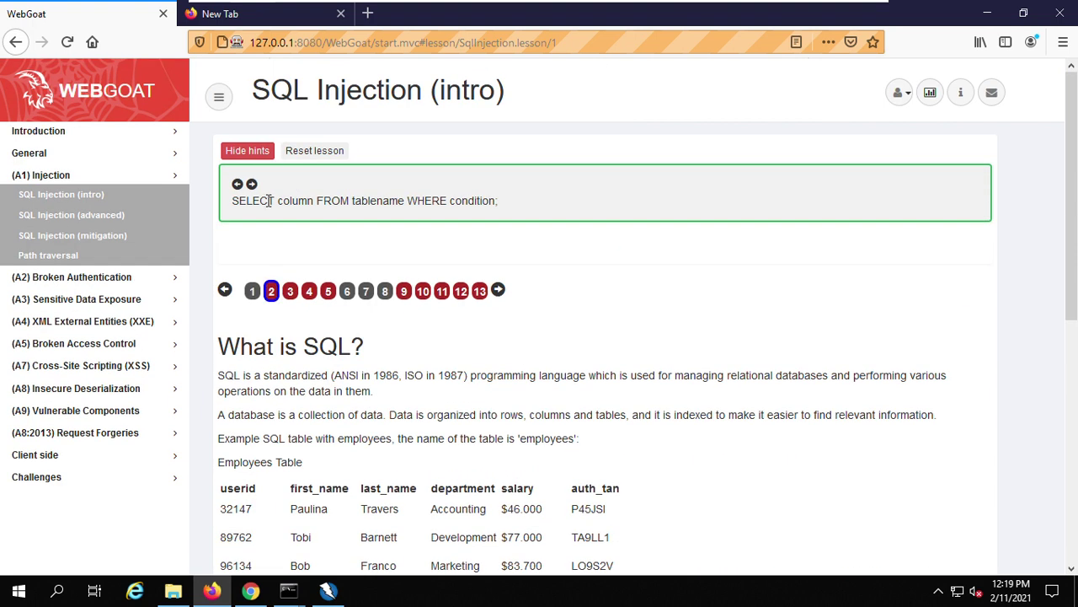
pyautogui.scroll(-5, 632, 365)
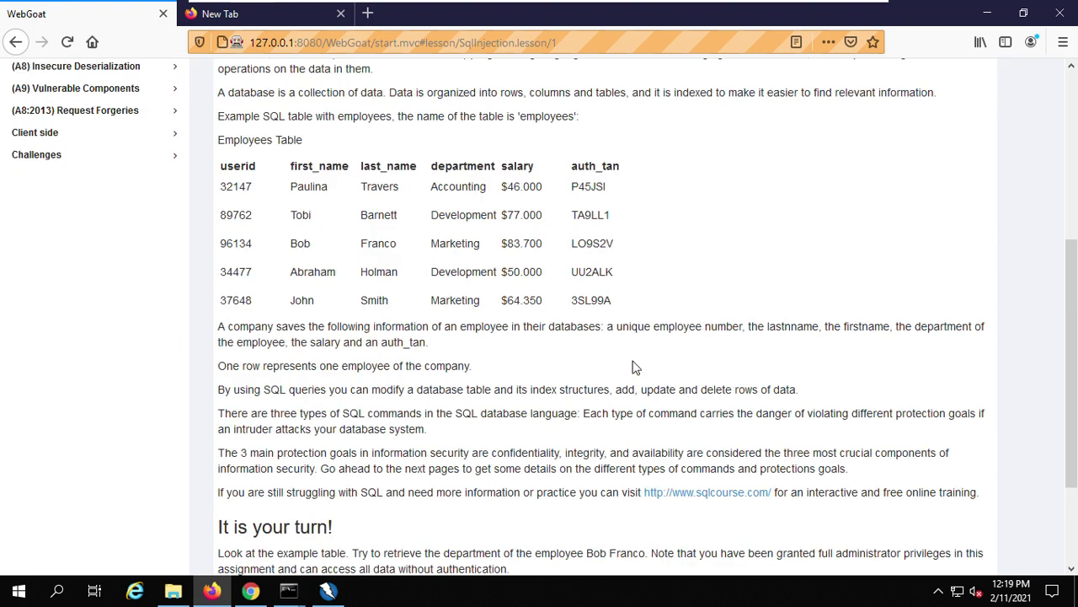
pyautogui.scroll(-1, 633, 366)
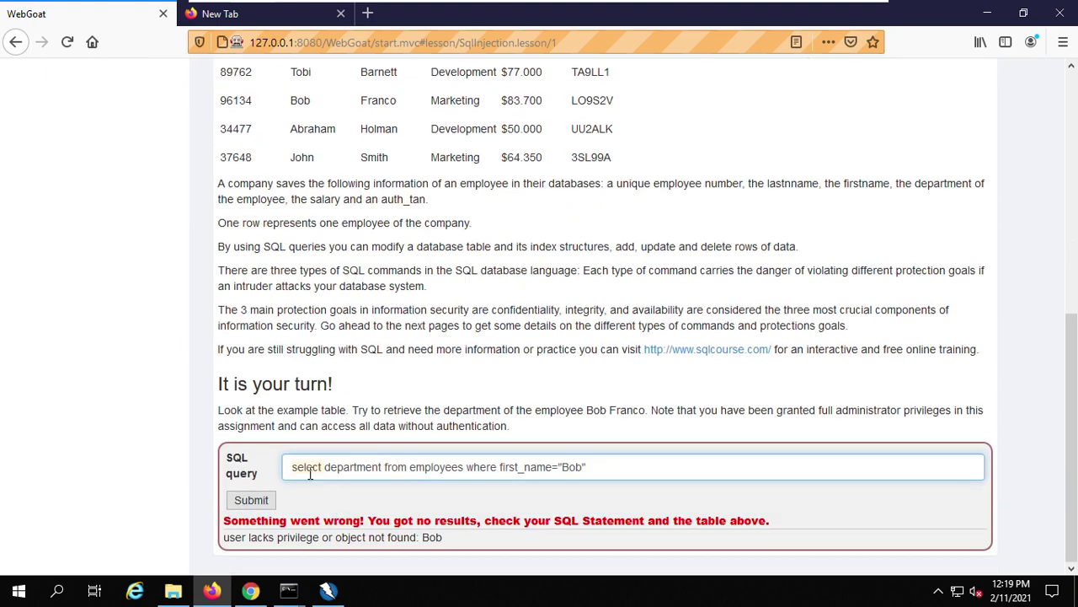
pyautogui.click(319, 466)
pyautogui.press('BackSpace')
pyautogui.press('BackSpace')
pyautogui.press('BackSpace')
pyautogui.press('BackSpace')
pyautogui.press('BackSpace')
pyautogui.press('BackSpace')
pyautogui.write('S')
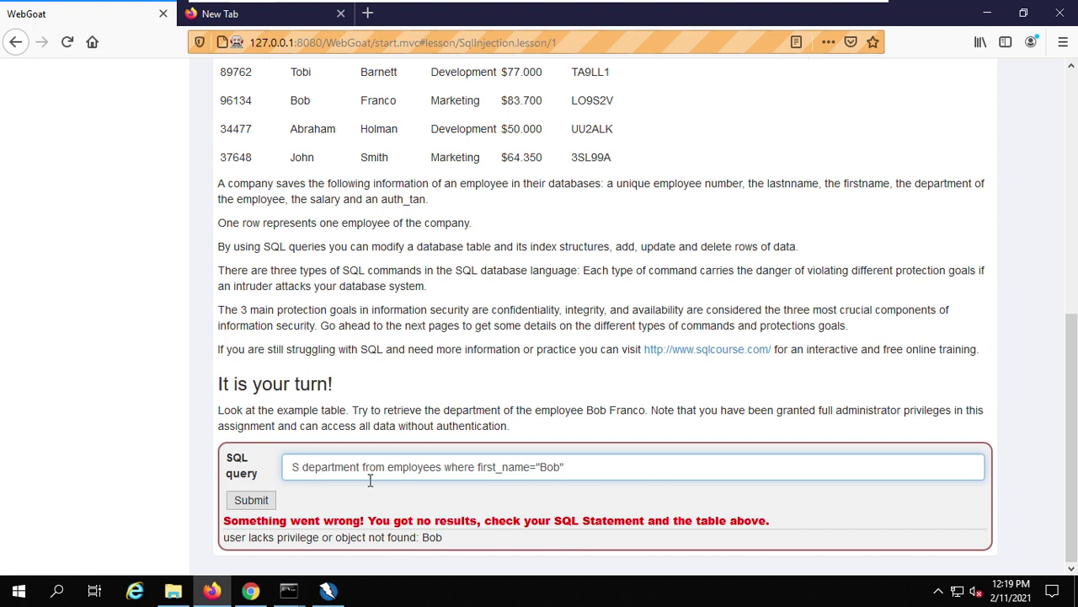
pyautogui.write('ELECT')
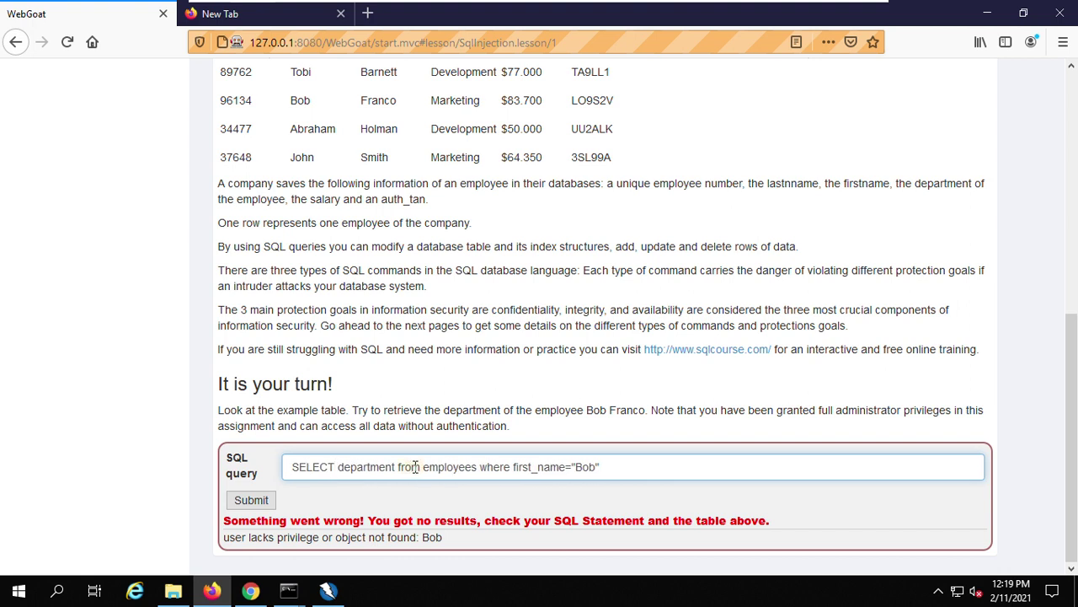
pyautogui.press('BackSpace')
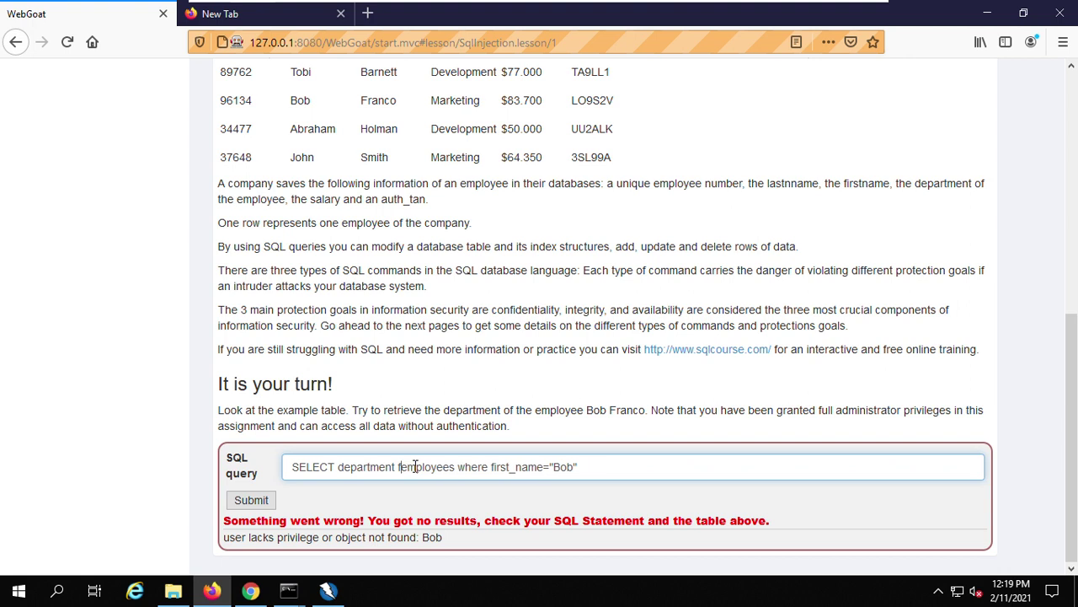
pyautogui.press('BackSpace')
pyautogui.write('FROM')
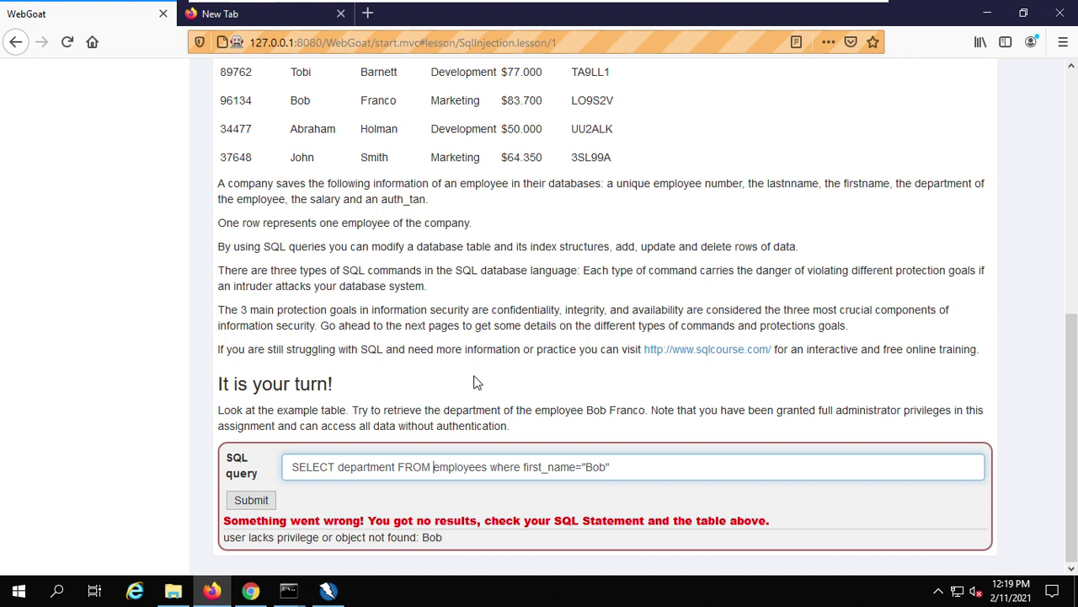
pyautogui.scroll(4, 475, 381)
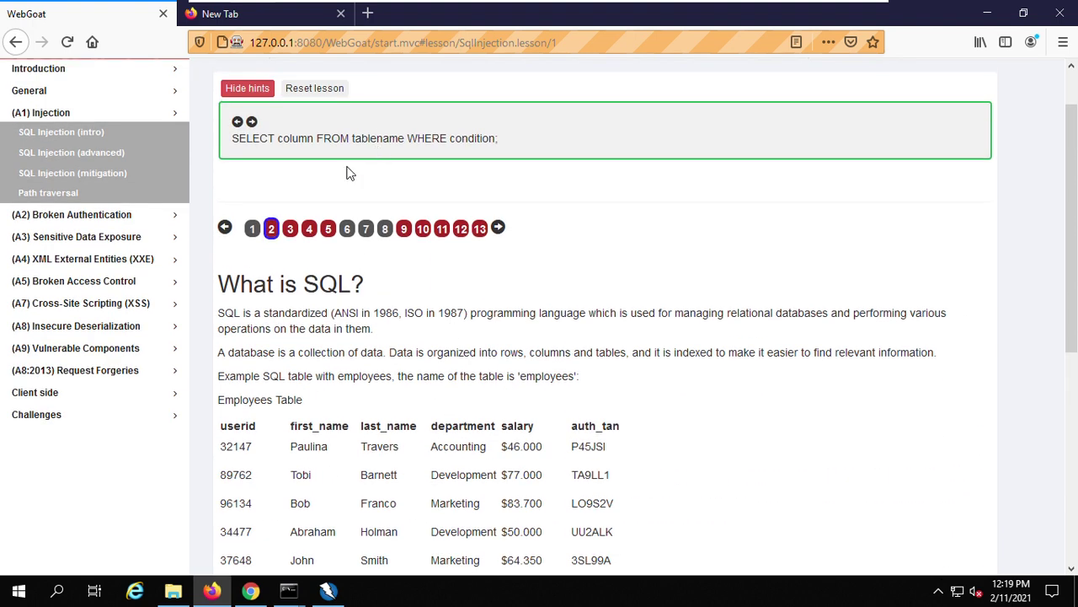
# Page the hints forward and back to the tip about fetching the department column from employees
pyautogui.click(251, 122)
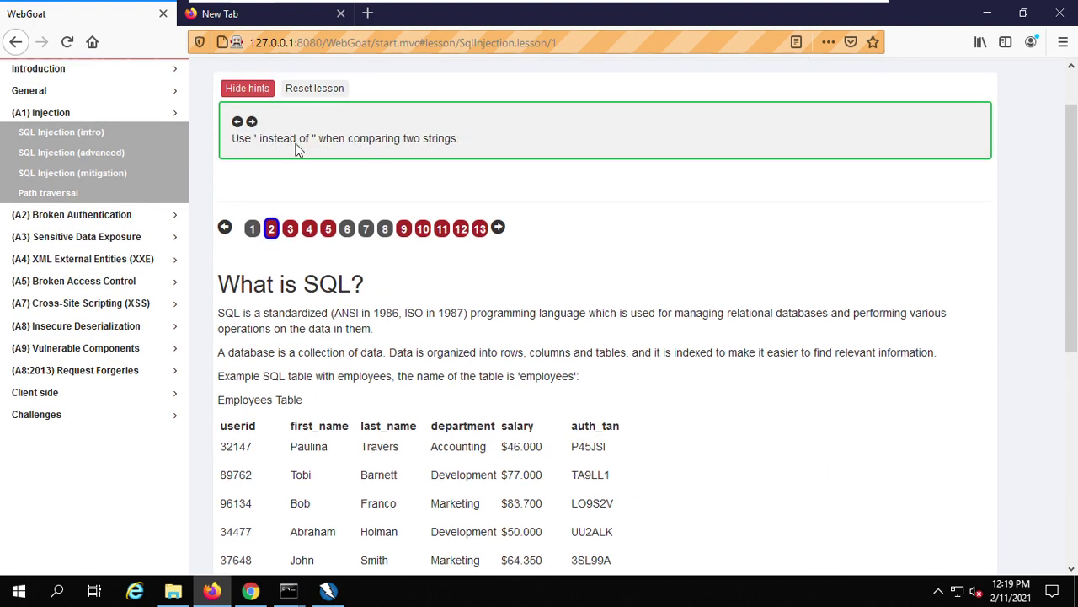
pyautogui.click(236, 121)
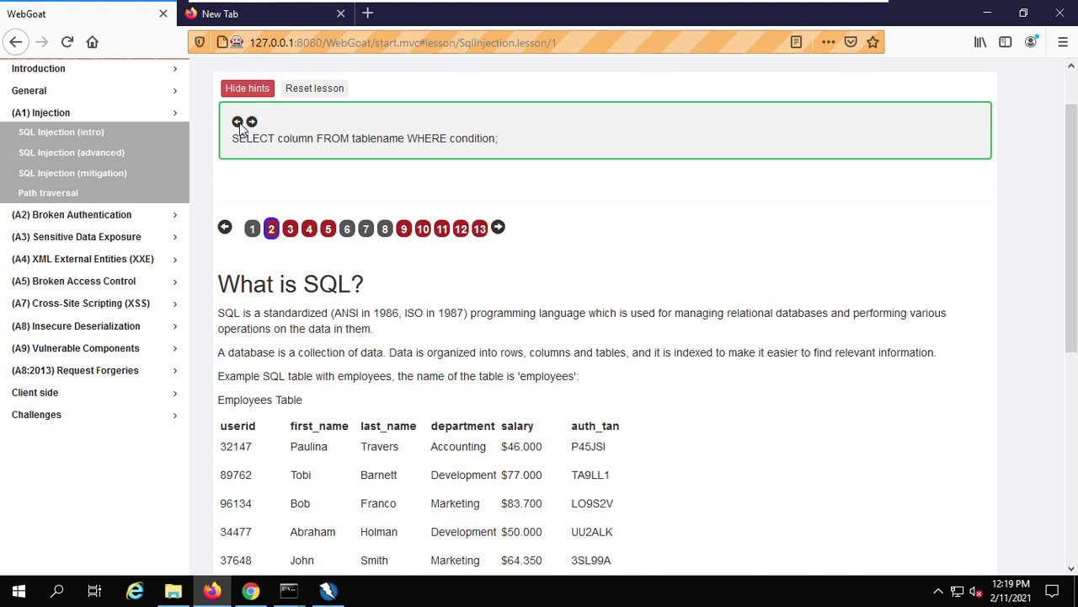
pyautogui.click(236, 122)
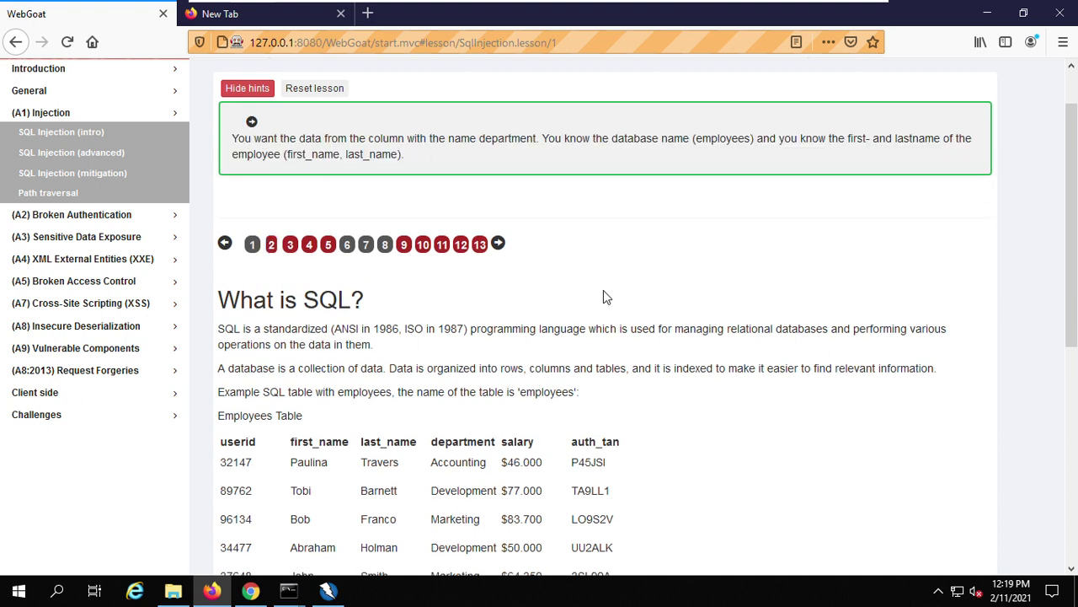
pyautogui.scroll(-3, 603, 290)
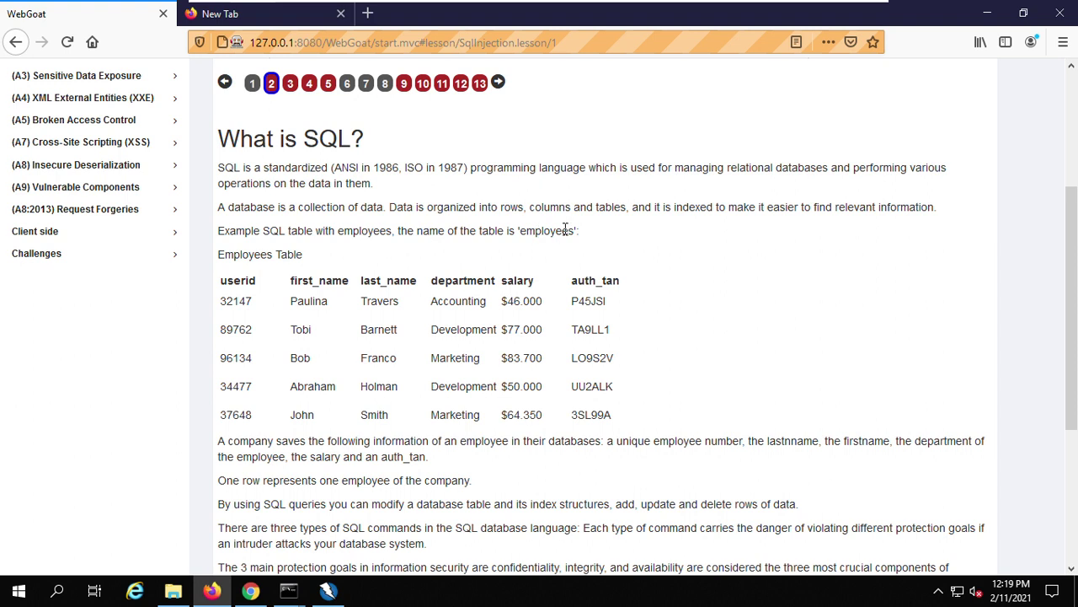
pyautogui.scroll(4, 553, 229)
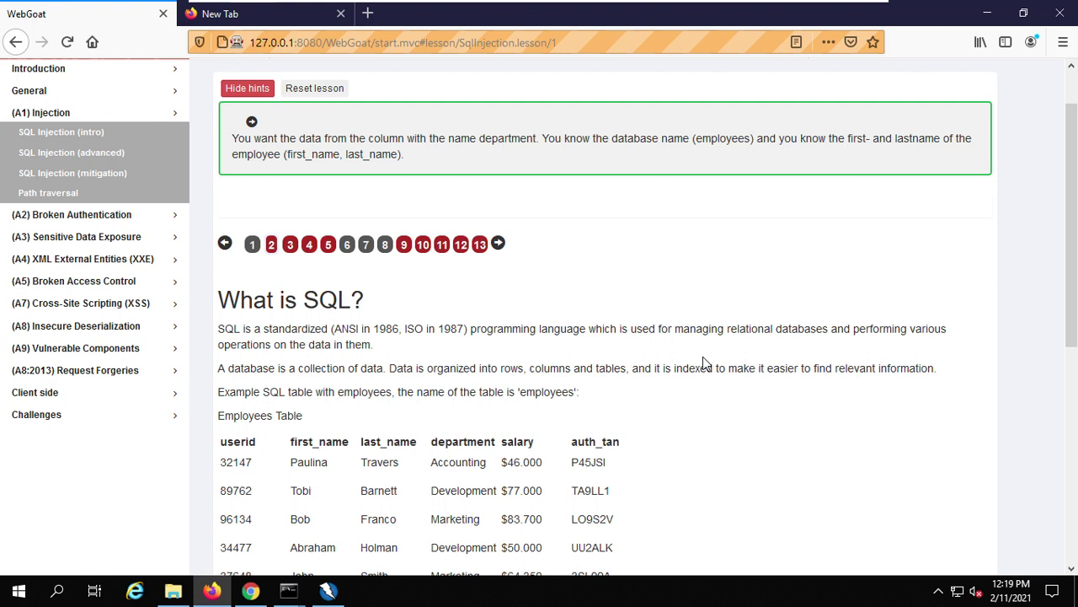
pyautogui.scroll(-2, 703, 362)
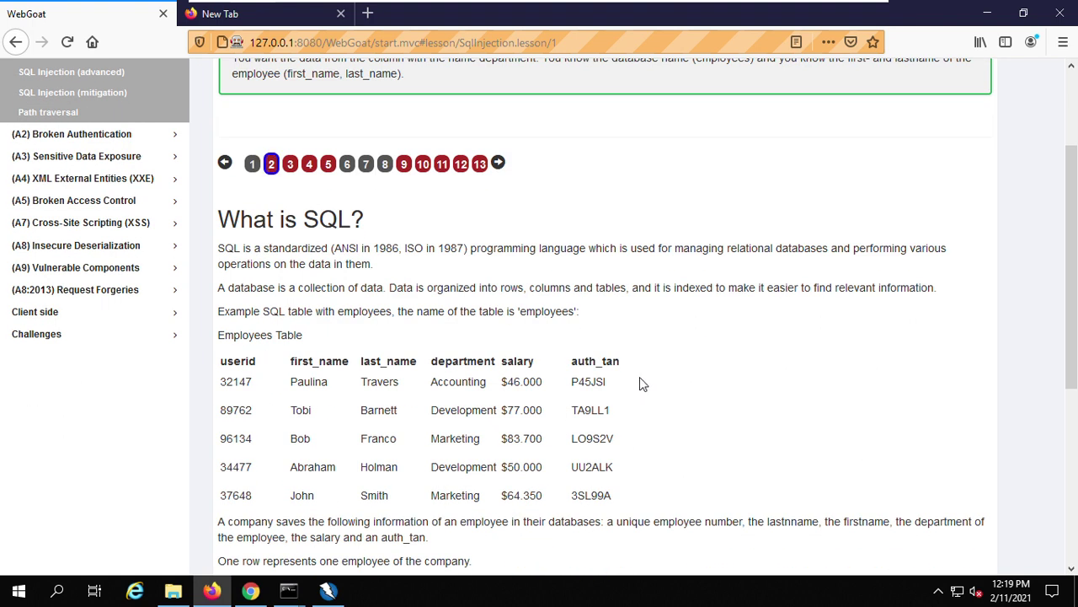
pyautogui.scroll(-8, 640, 377)
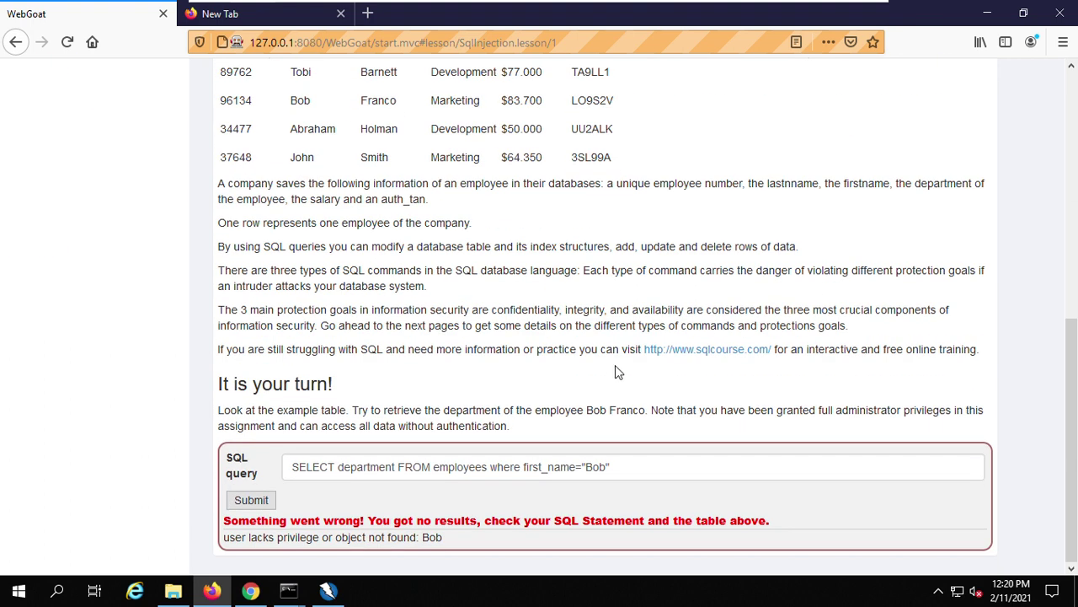
# Change the lowercase where keyword in the query to uppercase WHERE
pyautogui.click(487, 466)
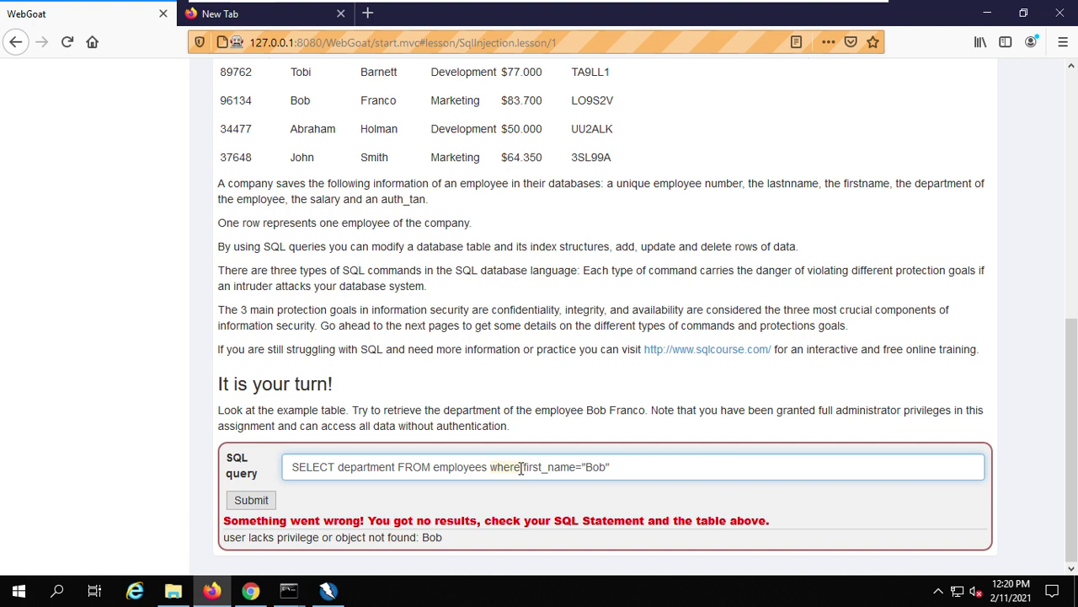
pyautogui.press('BackSpace')
pyautogui.press('BackSpace')
pyautogui.press('BackSpace')
pyautogui.press('BackSpace')
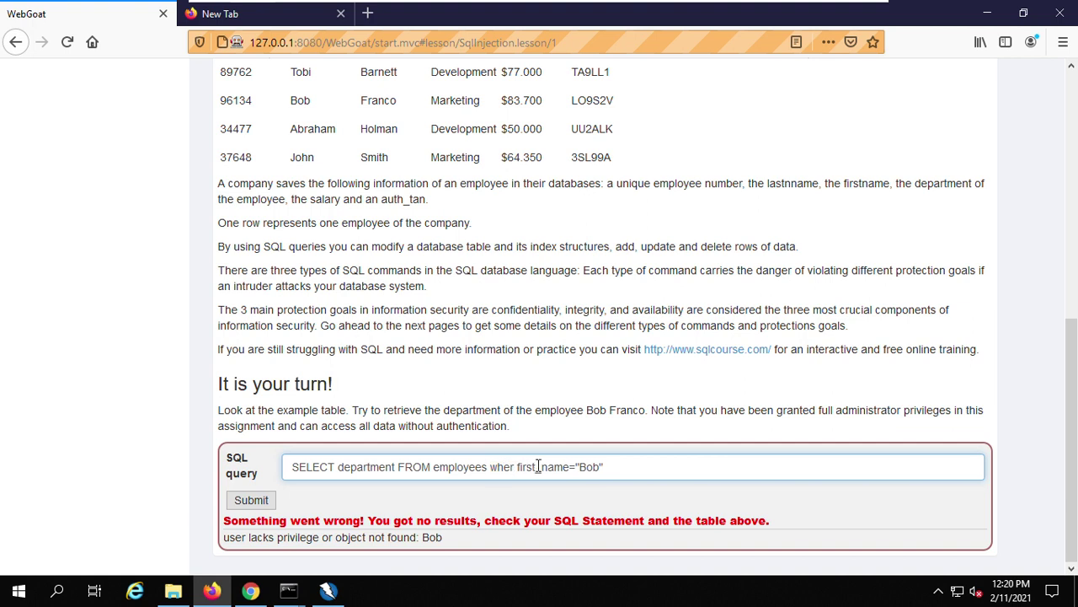
pyautogui.press('BackSpace')
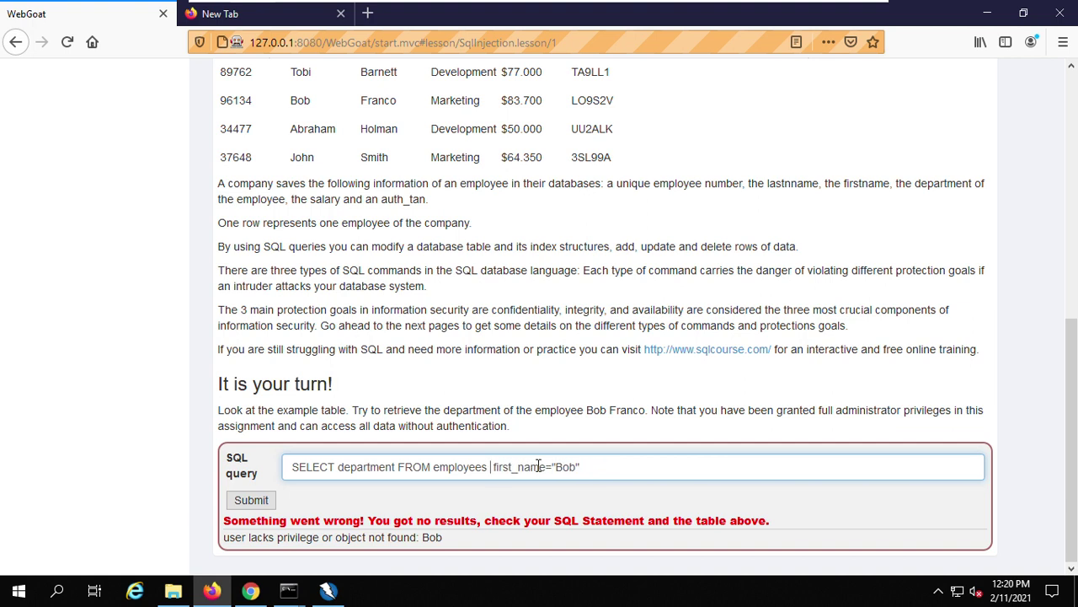
pyautogui.write('where')
pyautogui.press('BackSpace')
pyautogui.press('BackSpace')
pyautogui.press('BackSpace')
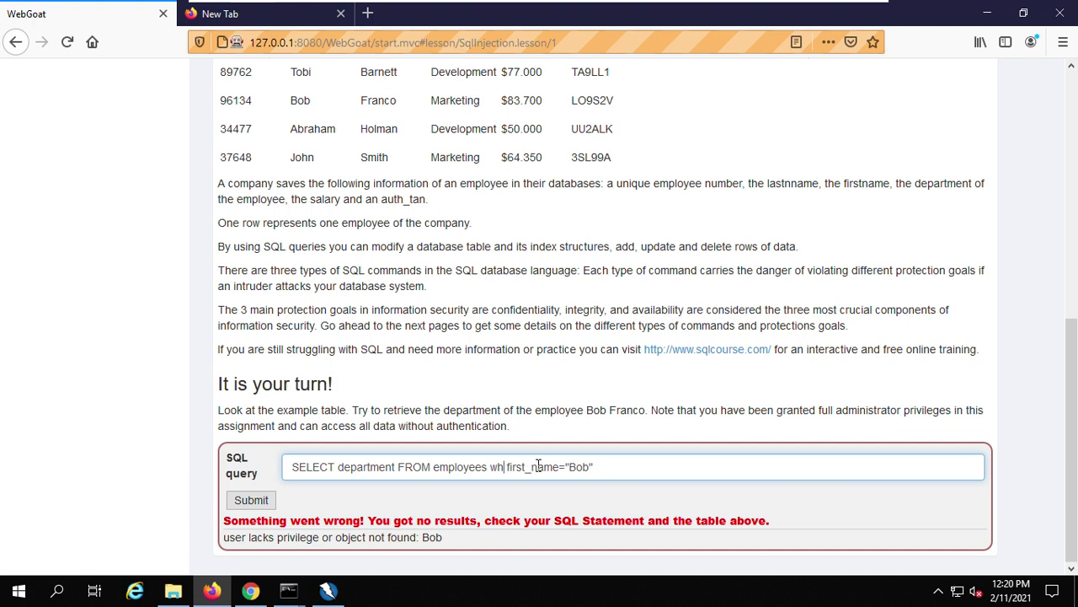
pyautogui.press('BackSpace')
pyautogui.press('BackSpace')
pyautogui.write('W')
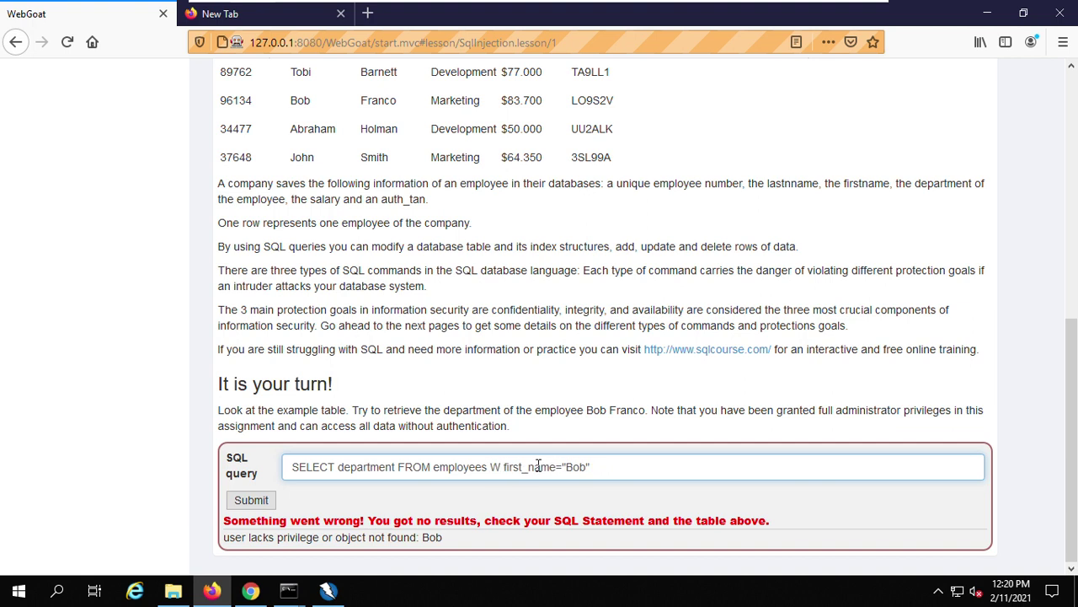
pyautogui.write('HERE')
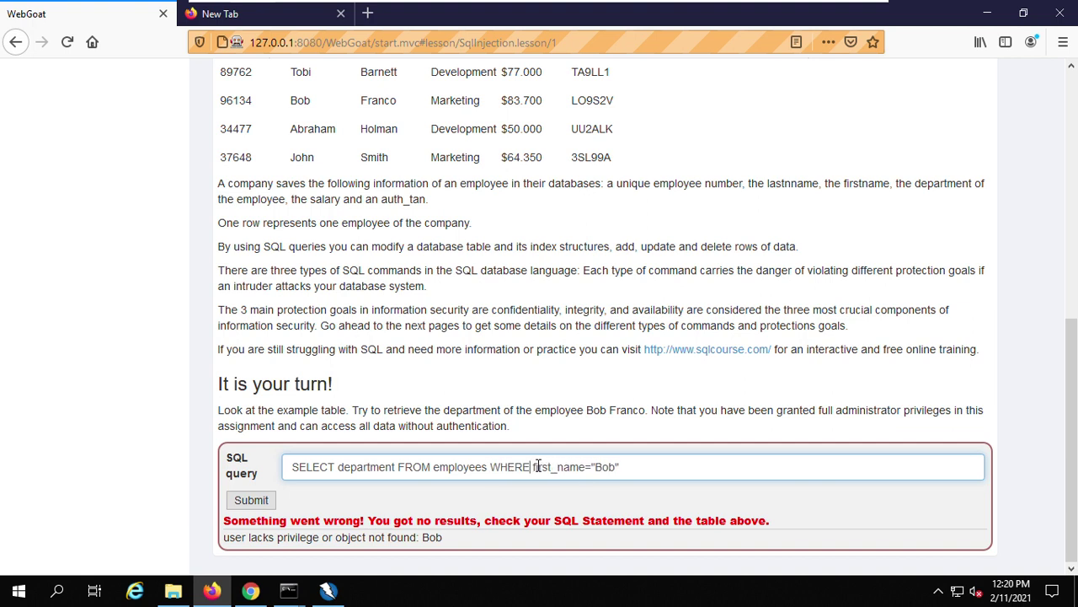
# Resubmit the revised query, which still returns the privilege error
pyautogui.scroll(2, 472, 329)
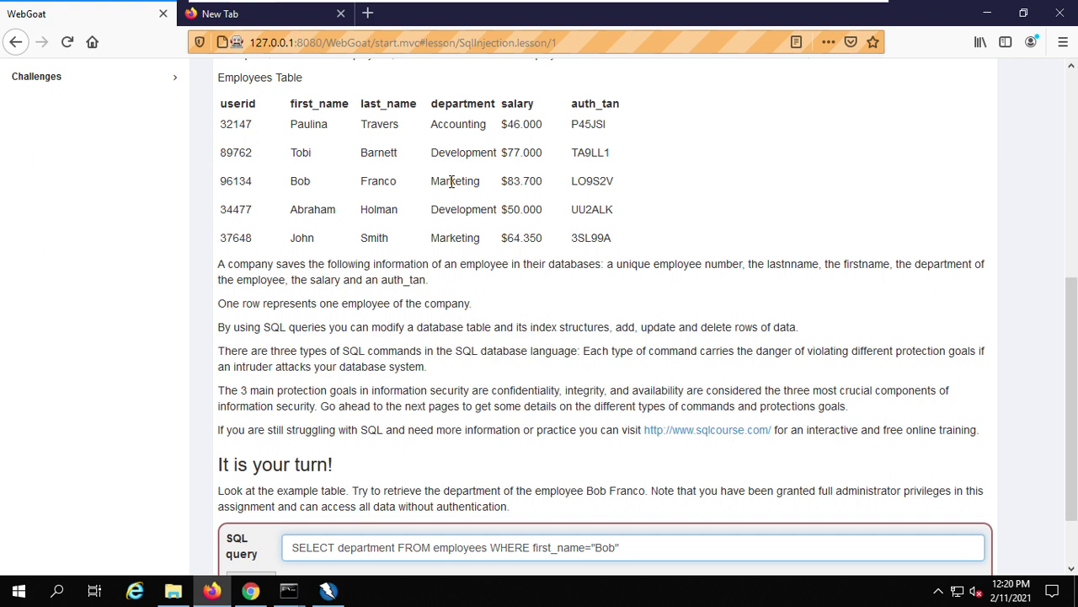
pyautogui.scroll(-2, 491, 325)
pyautogui.press('Return')
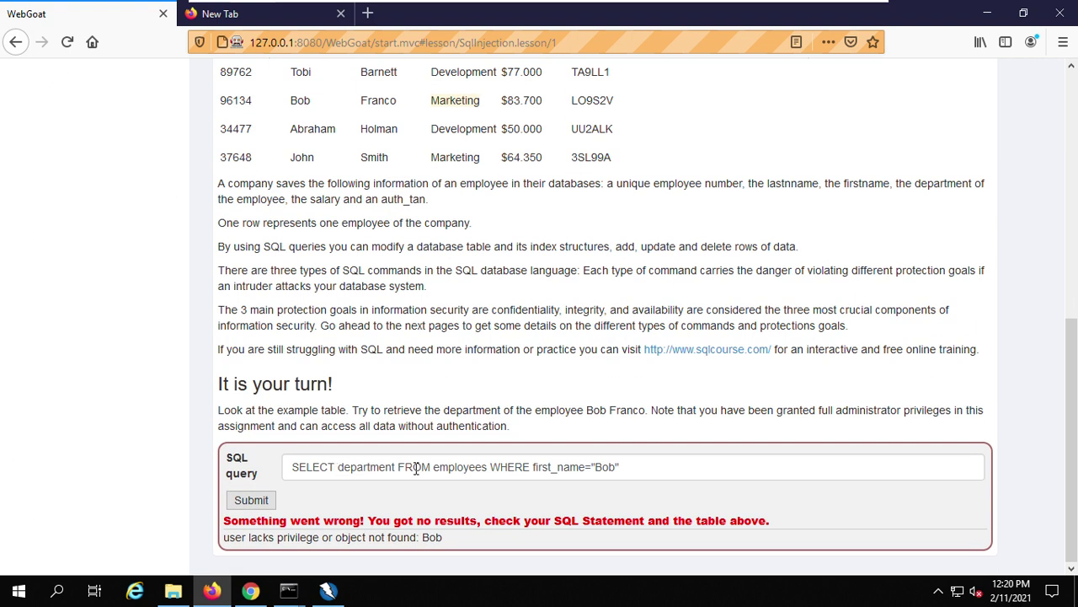
pyautogui.scroll(2, 415, 469)
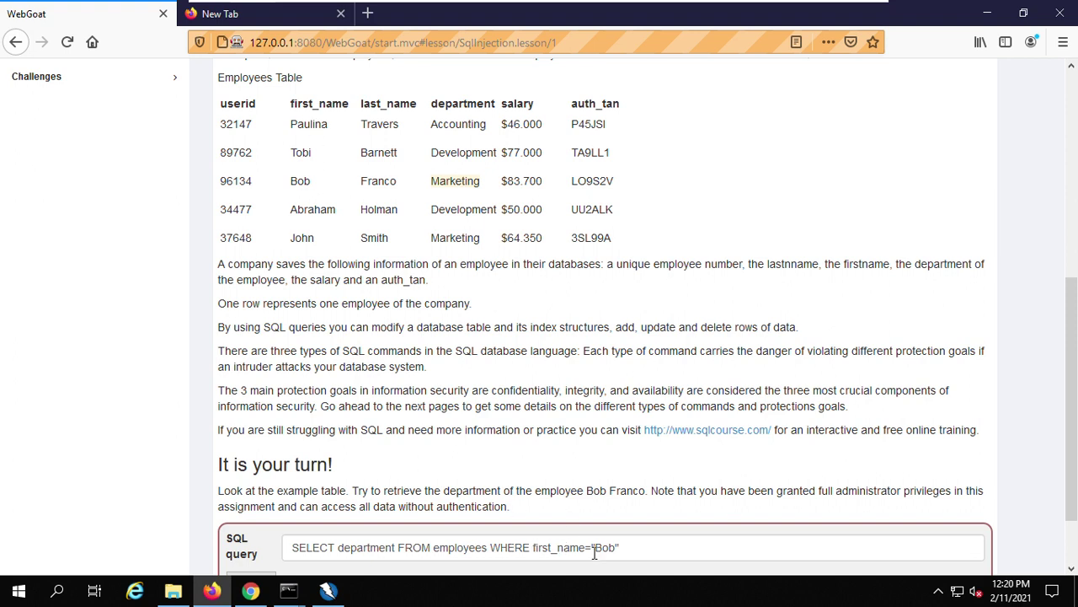
pyautogui.scroll(-2, 552, 461)
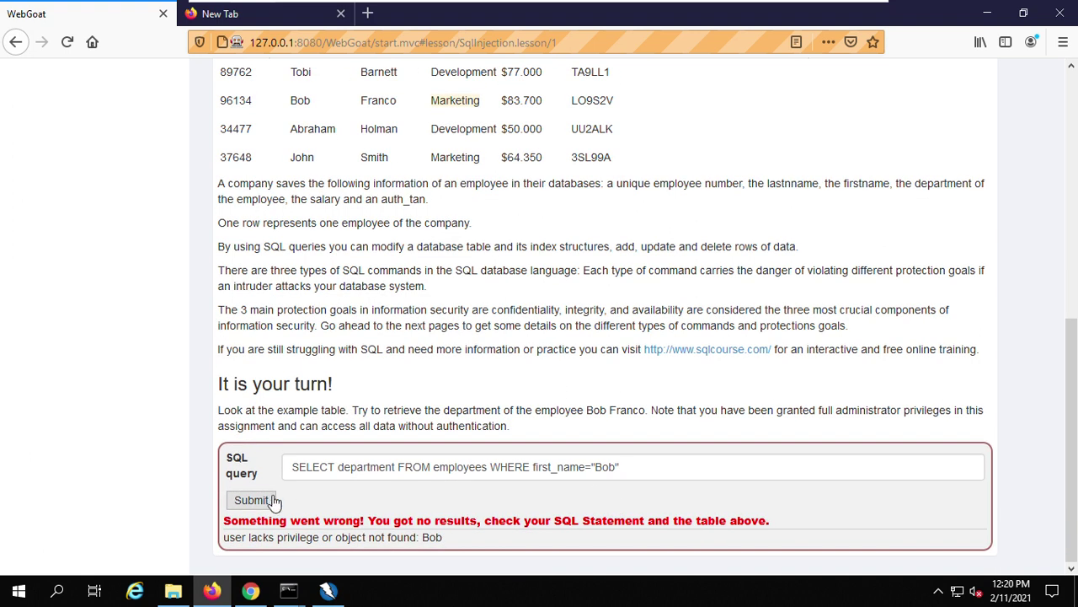
pyautogui.click(251, 502)
# Delete the quoted "Bob" value so the condition ends at first_name=
pyautogui.click(624, 466)
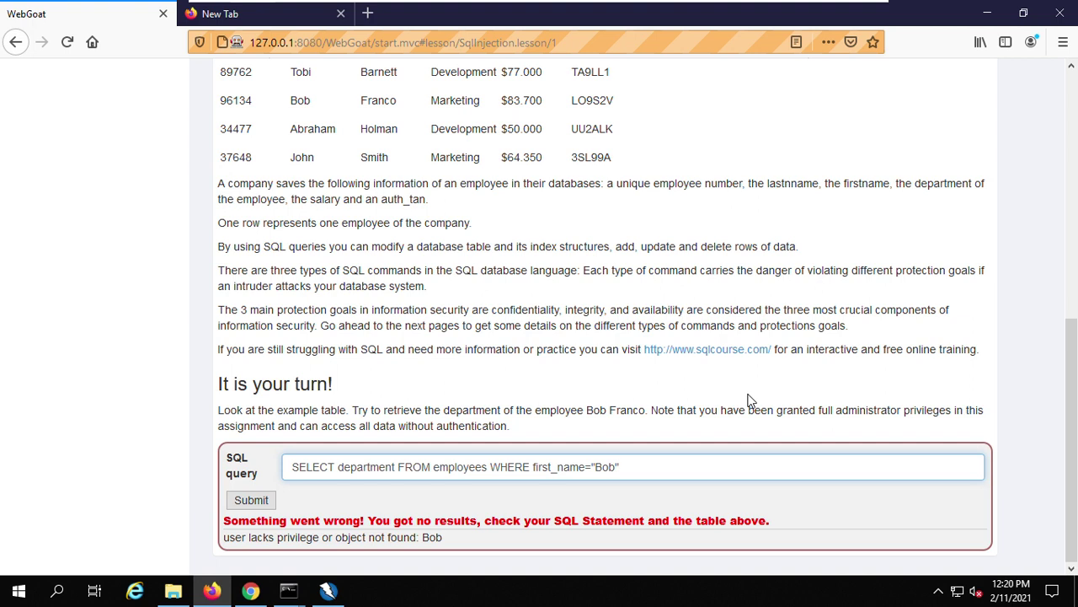
pyautogui.press('BackSpace')
pyautogui.press('BackSpace')
pyautogui.scroll(2, 383, 151)
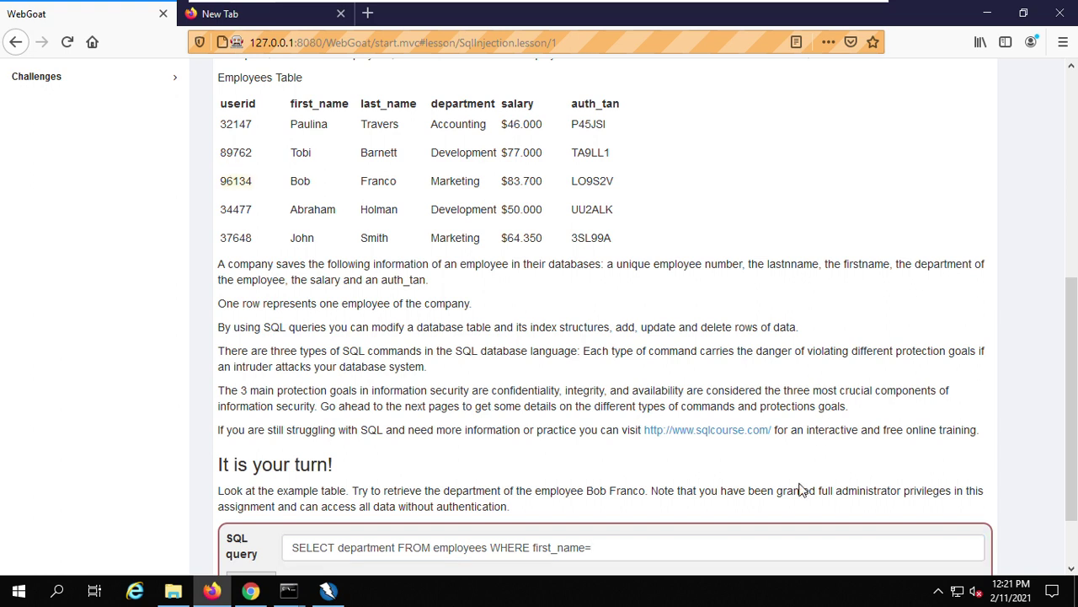
# Cut the query down to SELECT department FROM employees and submit it, still getting no results
pyautogui.click(613, 549)
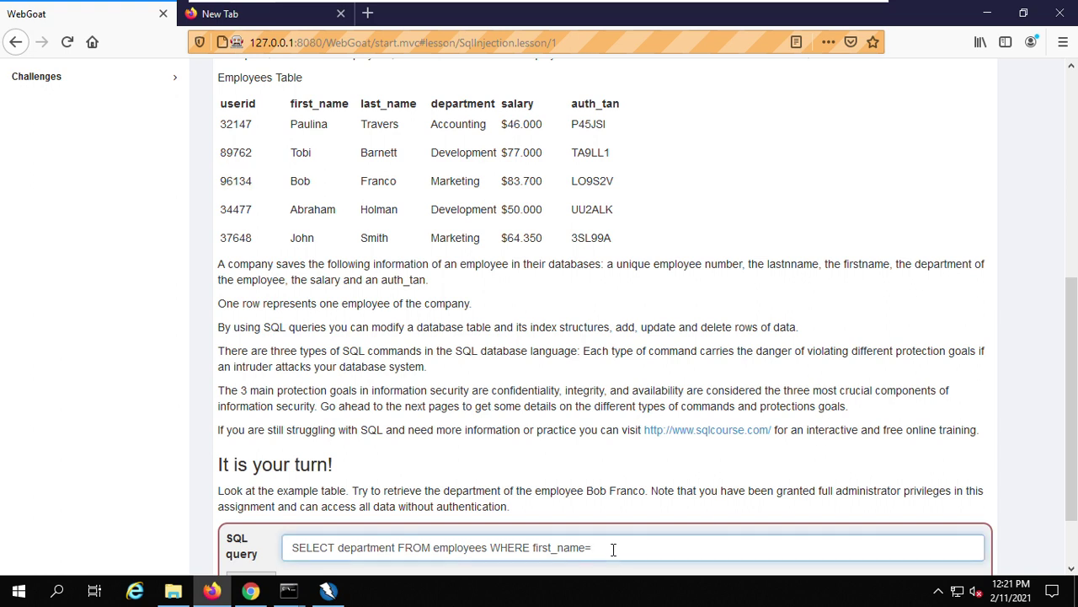
pyautogui.press('BackSpace')
pyautogui.press('BackSpace')
pyautogui.press('BackSpace')
pyautogui.press('BackSpace')
pyautogui.press('BackSpace')
pyautogui.press('BackSpace')
pyautogui.press('BackSpace')
pyautogui.press('BackSpace')
pyautogui.press('BackSpace')
pyautogui.press('BackSpace')
pyautogui.press('BackSpace')
pyautogui.press('BackSpace')
pyautogui.press('BackSpace')
pyautogui.press('BackSpace')
pyautogui.press('BackSpace')
pyautogui.press('BackSpace')
pyautogui.scroll(-2, 528, 512)
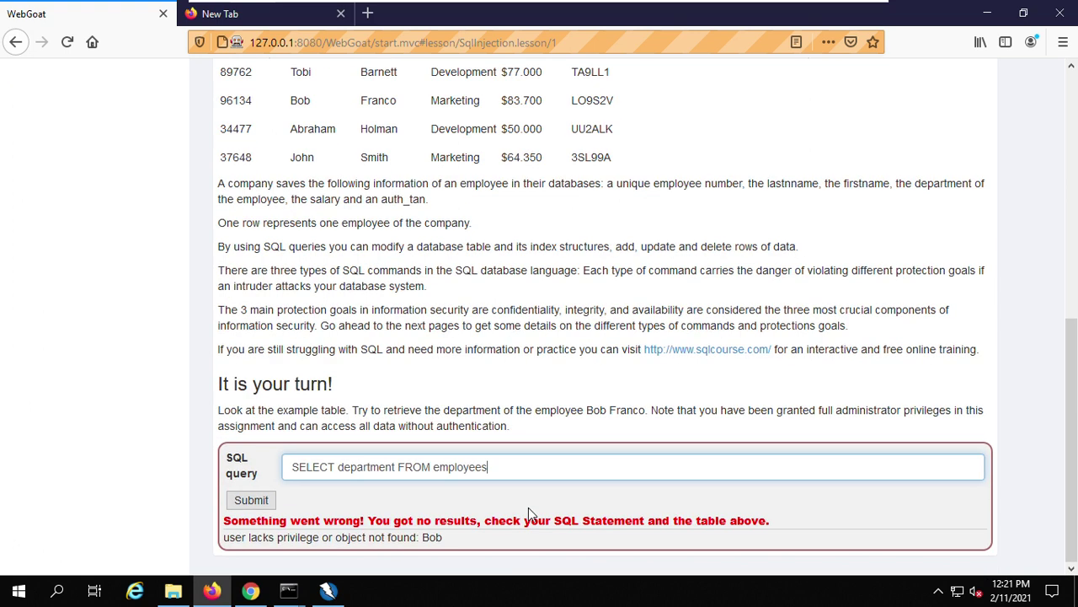
pyautogui.click(244, 501)
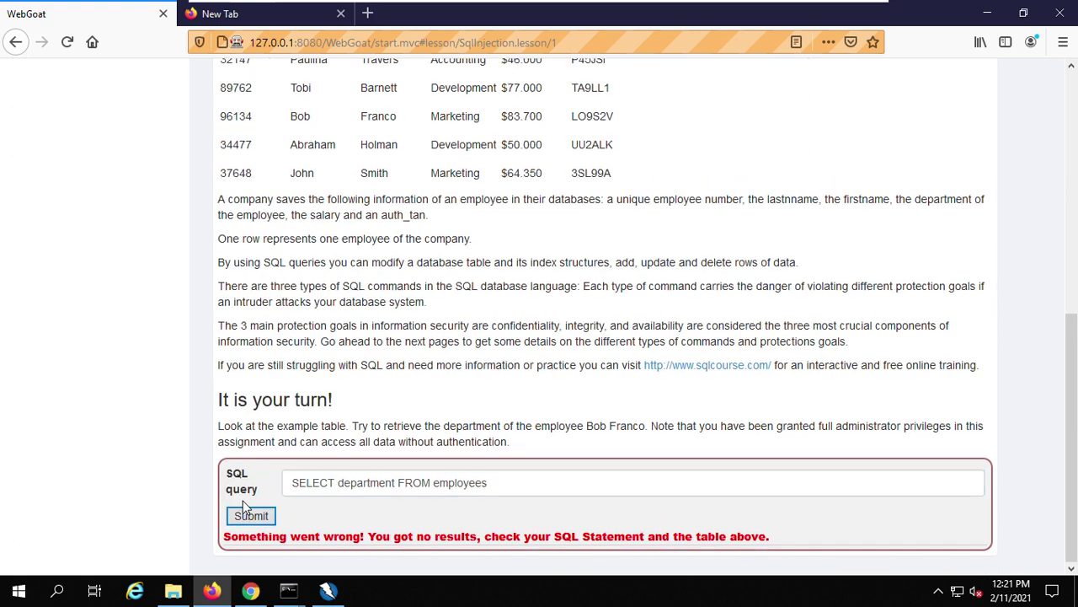
pyautogui.click(505, 486)
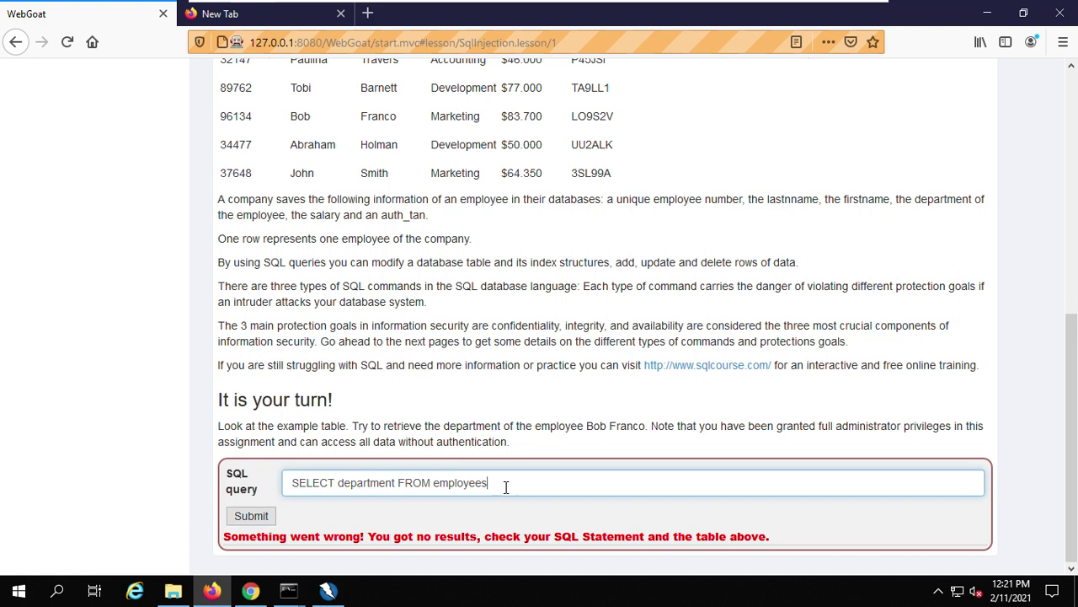
pyautogui.click(251, 518)
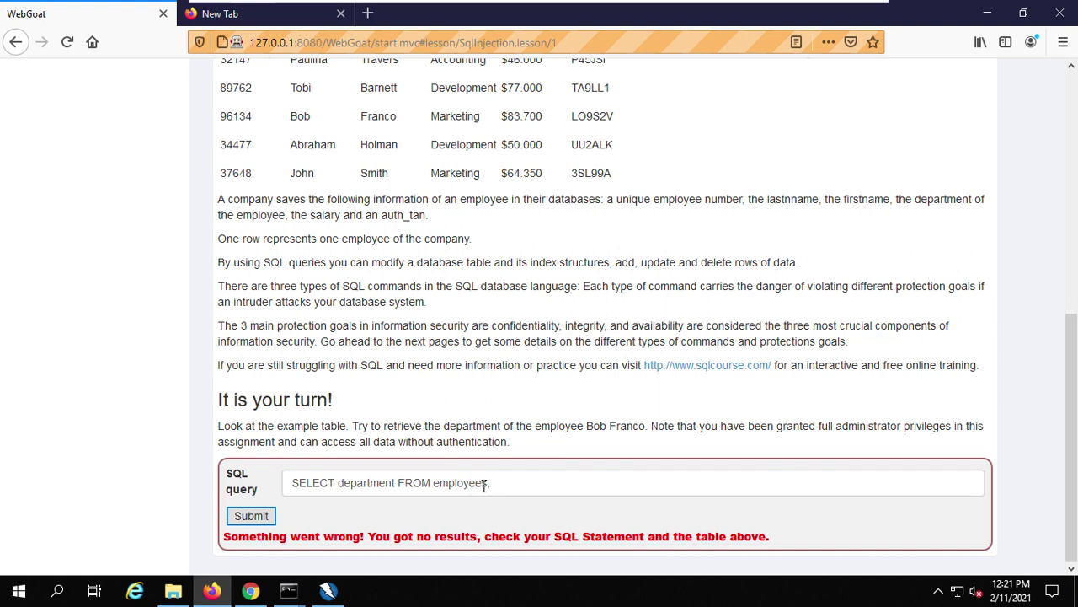
# Replace the trailing semicolon with WHERE after employees
pyautogui.click(486, 485)
pyautogui.press('BackSpace')
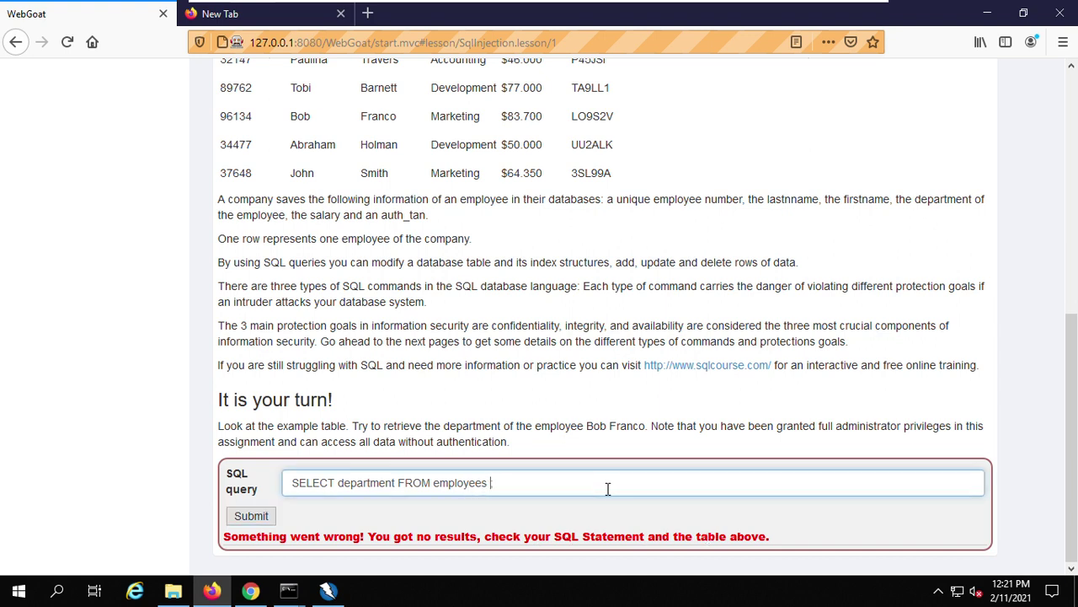
pyautogui.write('WHERE')
# Change the query to SELECT * FROM employees; and submit it
pyautogui.press('BackSpace')
pyautogui.press('BackSpace')
pyautogui.press('BackSpace')
pyautogui.press('BackSpace')
pyautogui.press('BackSpace')
pyautogui.press('BackSpace')
pyautogui.write(';')
pyautogui.doubleClick(358, 487)
pyautogui.click(371, 480)
pyautogui.doubleClick(371, 480)
pyautogui.write('*')
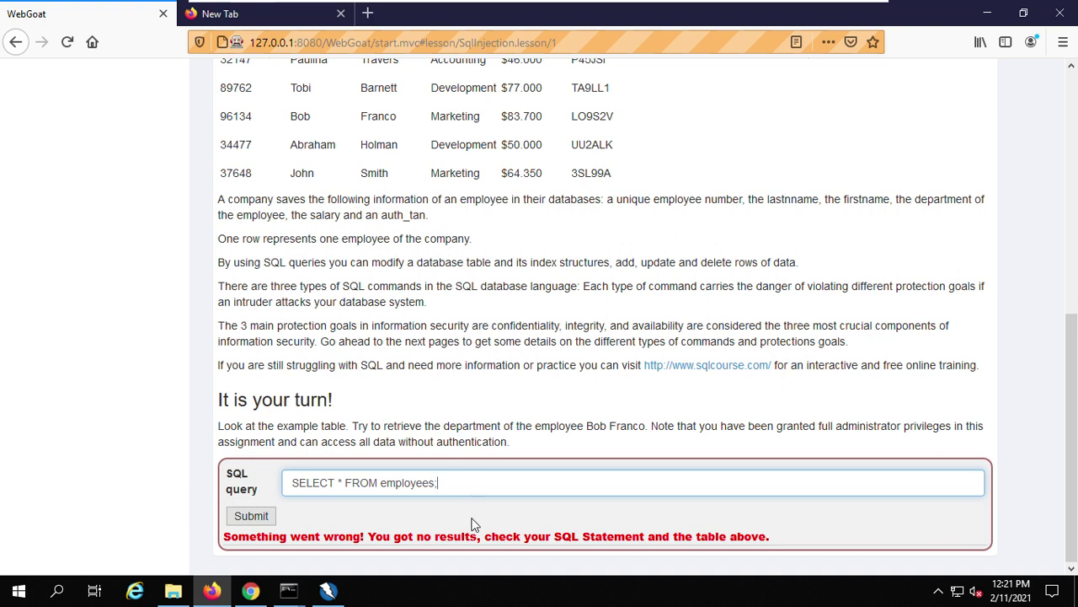
pyautogui.click(251, 516)
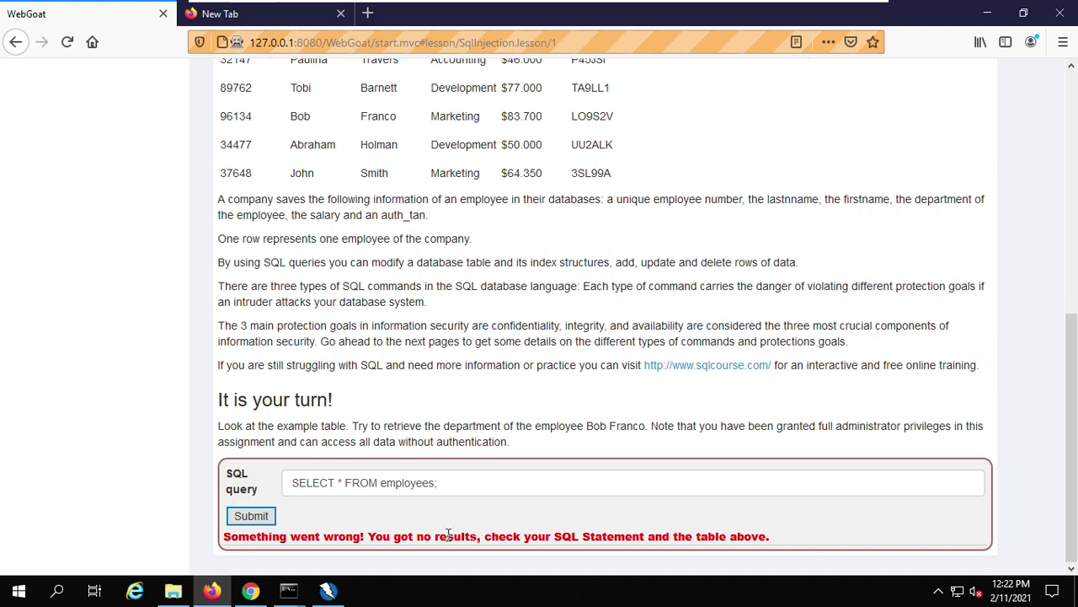
# Restore department and add where first_name="Bob" and last_name= conditions
pyautogui.click(455, 486)
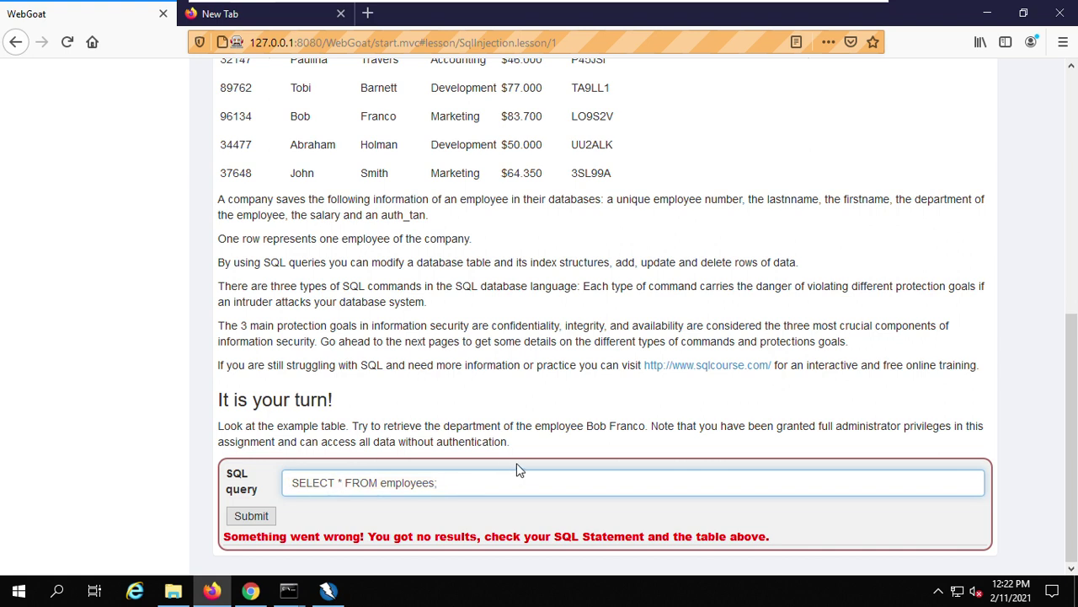
pyautogui.press('BackSpace')
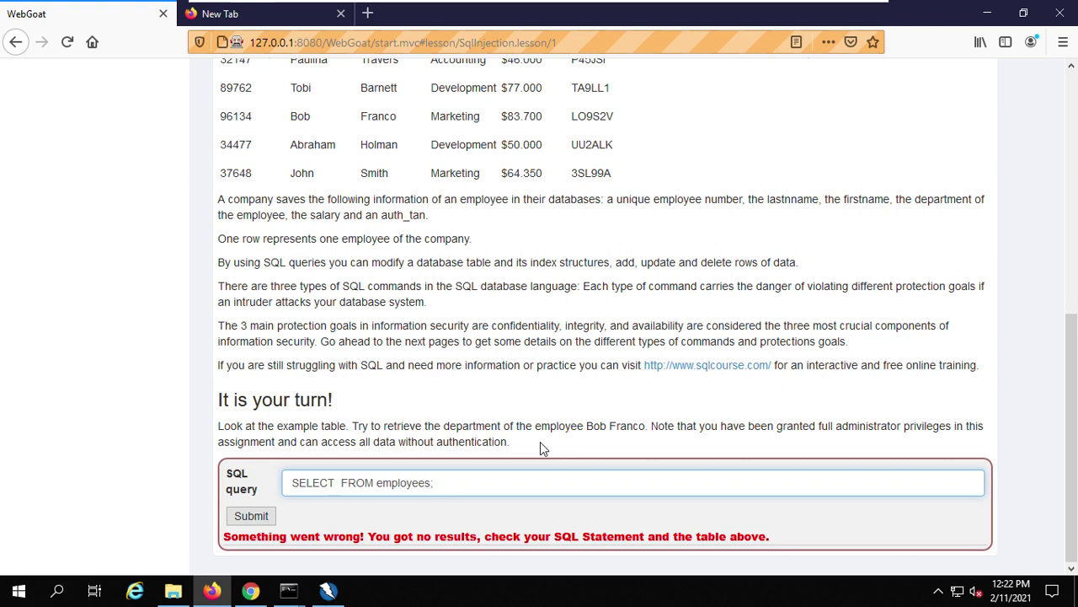
pyautogui.write('department')
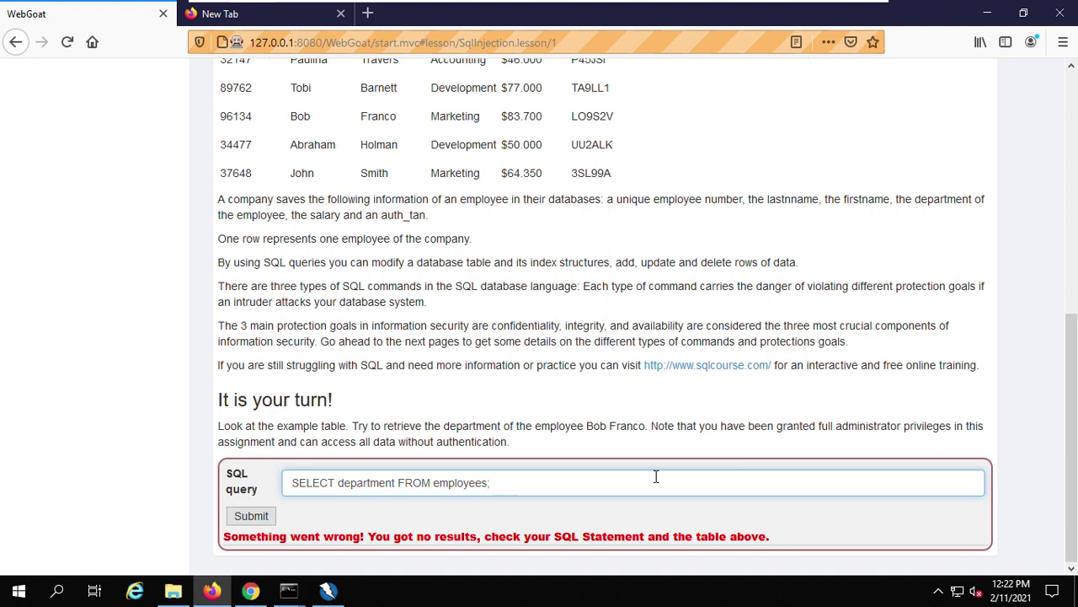
pyautogui.write('where first_name="Bob')
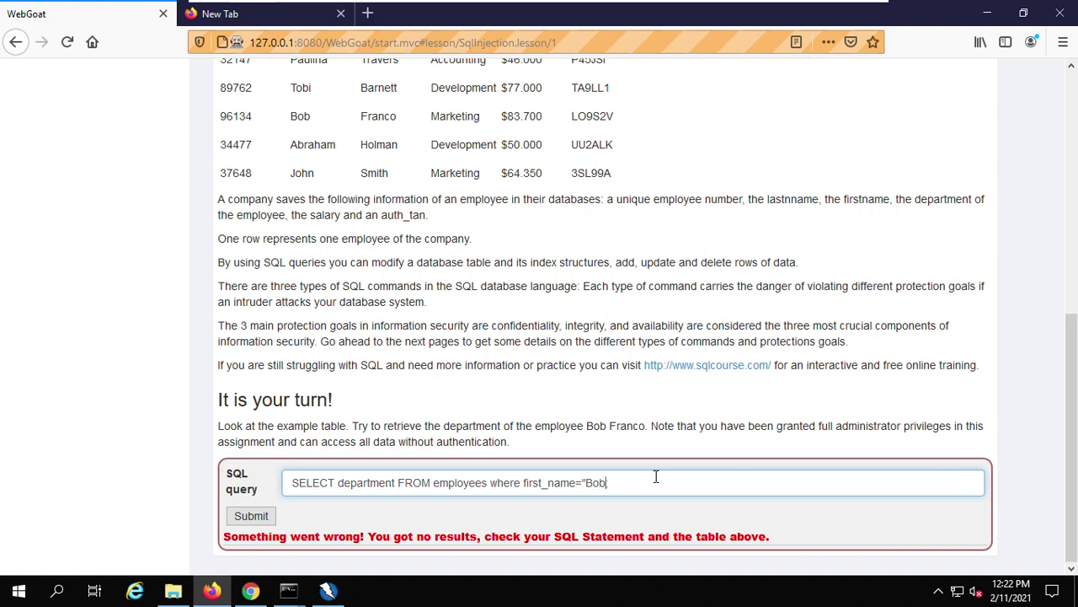
pyautogui.write('" and last_name;=;')
# Finish the condition with last_name="Franco"; and submit the query
pyautogui.scroll(2, 556, 371)
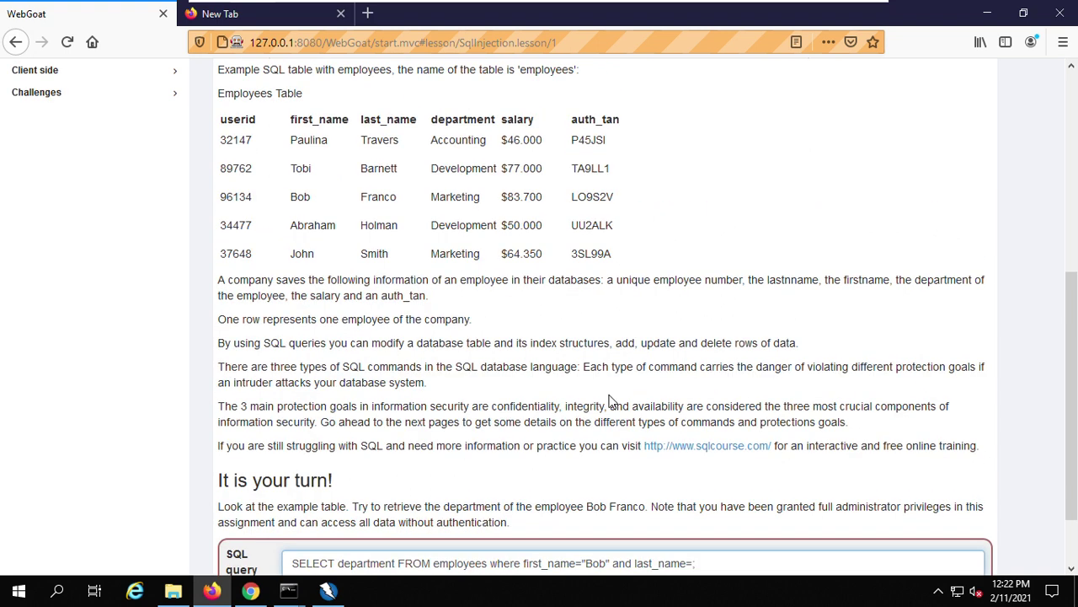
pyautogui.scroll(-2, 611, 401)
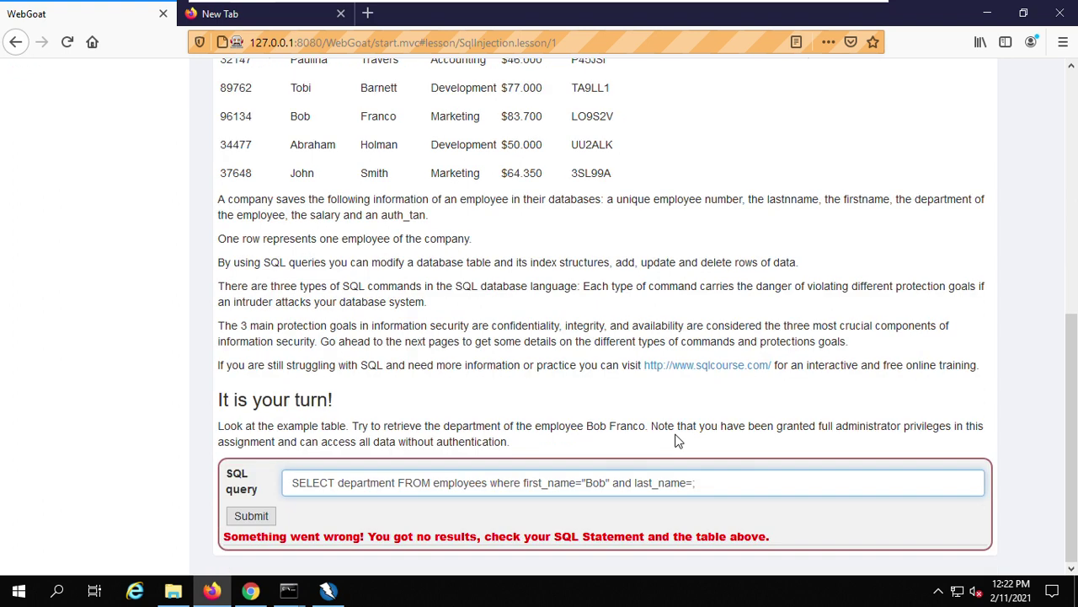
pyautogui.write('"Franco";')
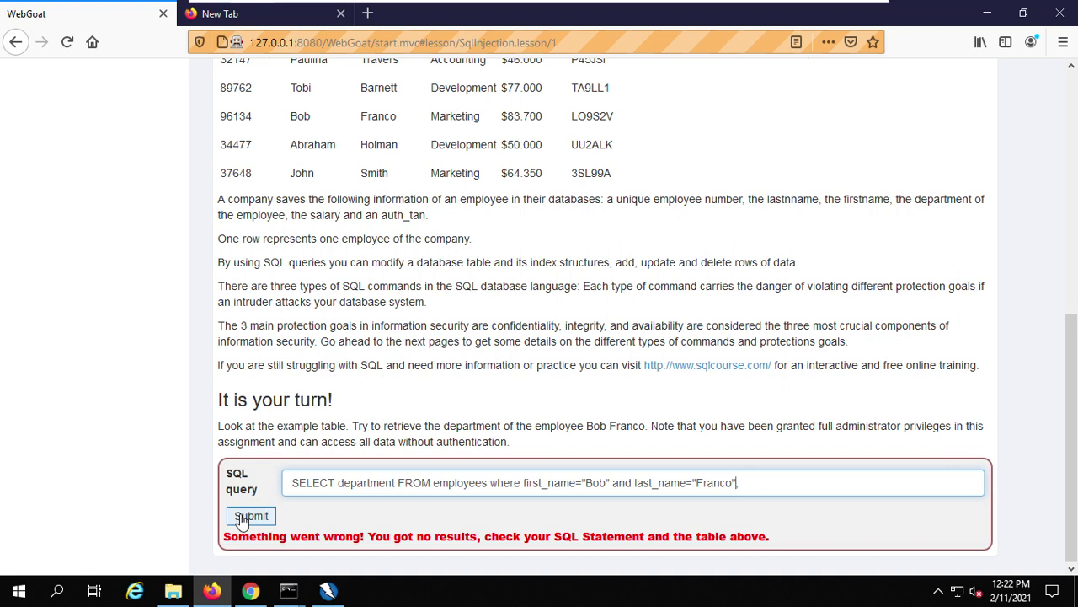
pyautogui.click(247, 519)
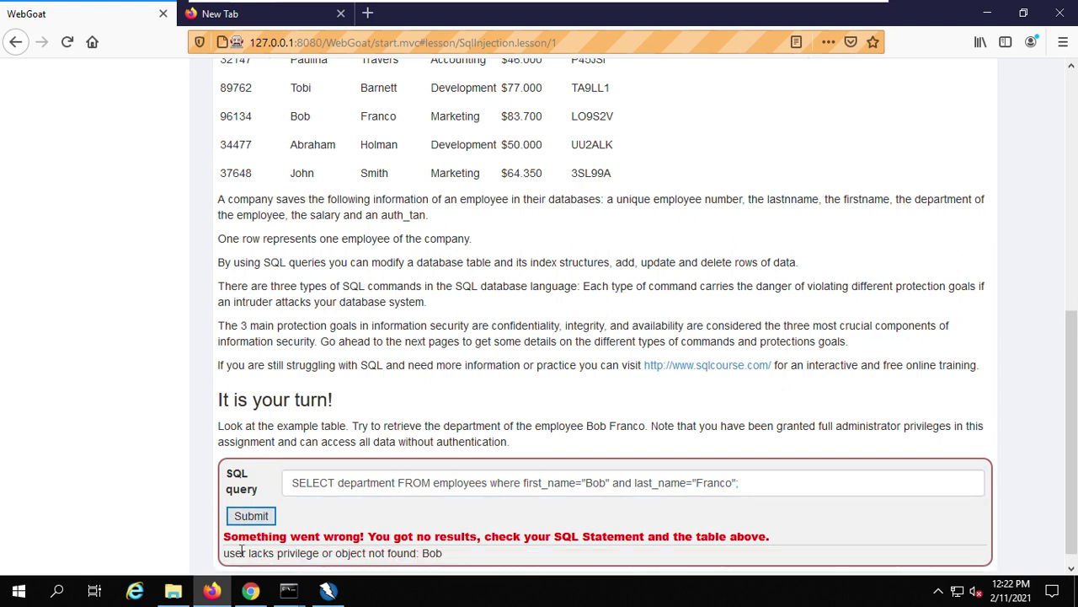
pyautogui.scroll(-1, 242, 549)
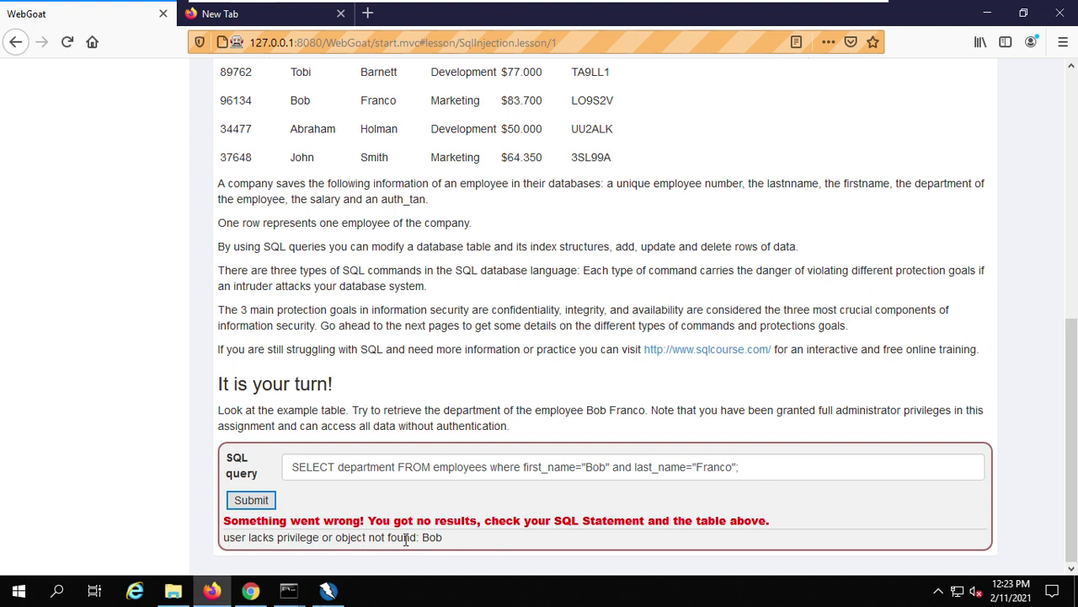
pyautogui.click(578, 470)
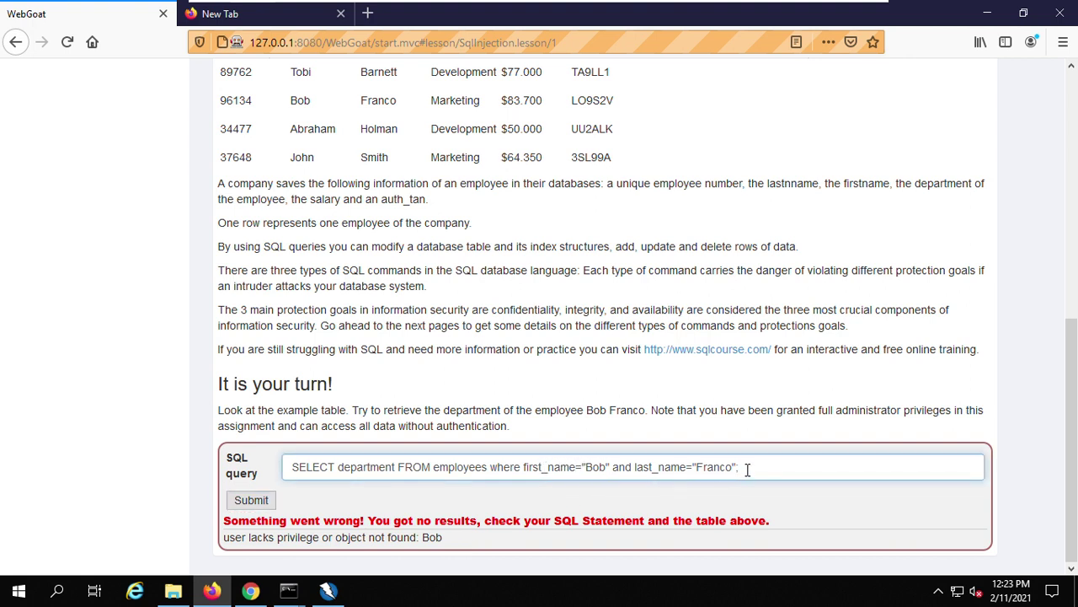
pyautogui.scroll(2, 249, 302)
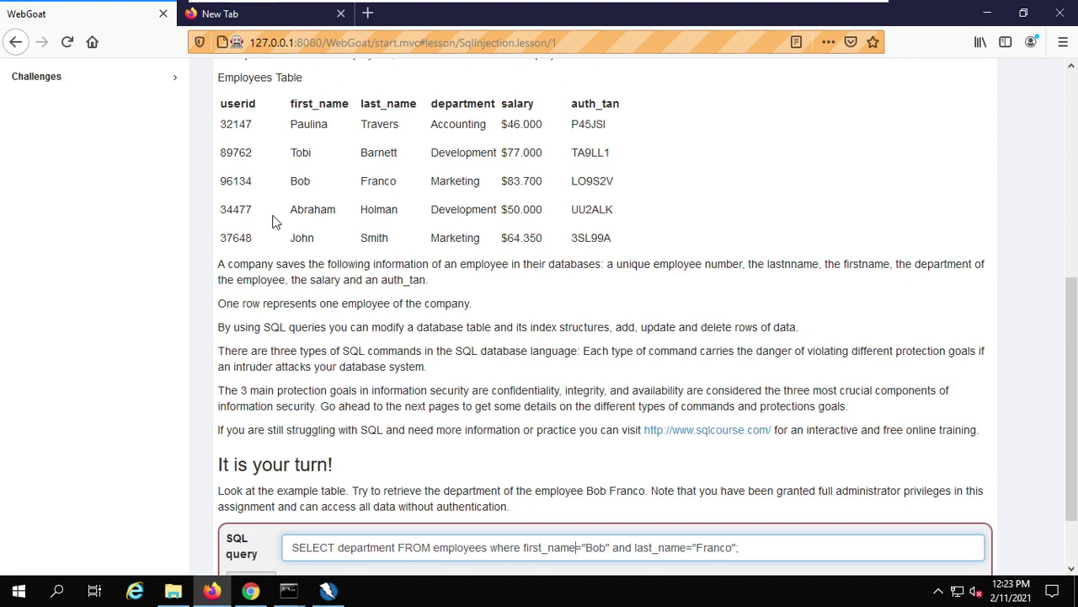
pyautogui.click(303, 183)
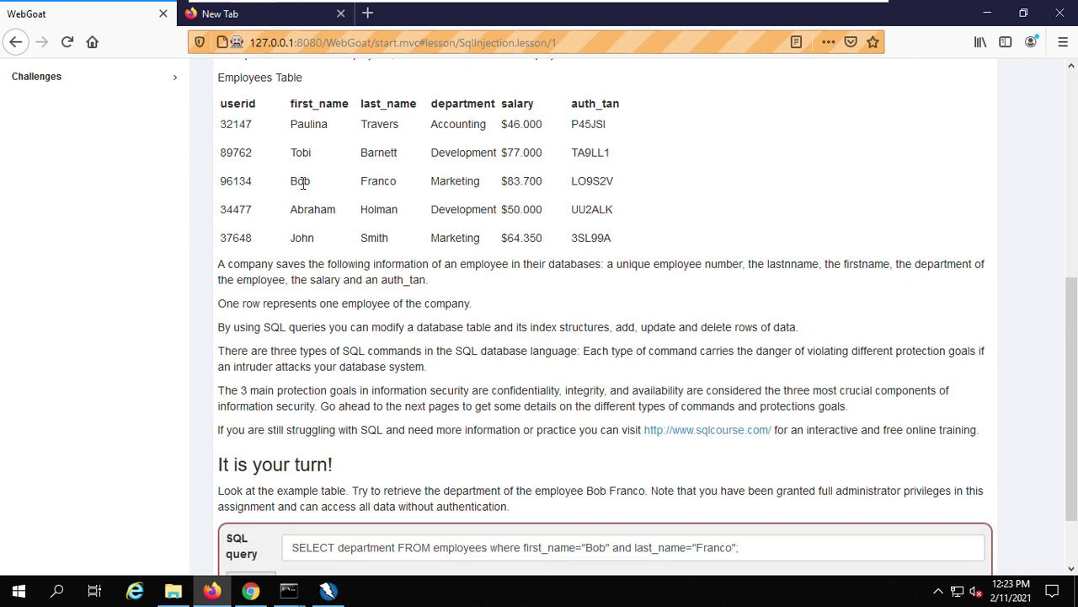
pyautogui.moveTo(303, 183); pyautogui.dragTo(389, 180)
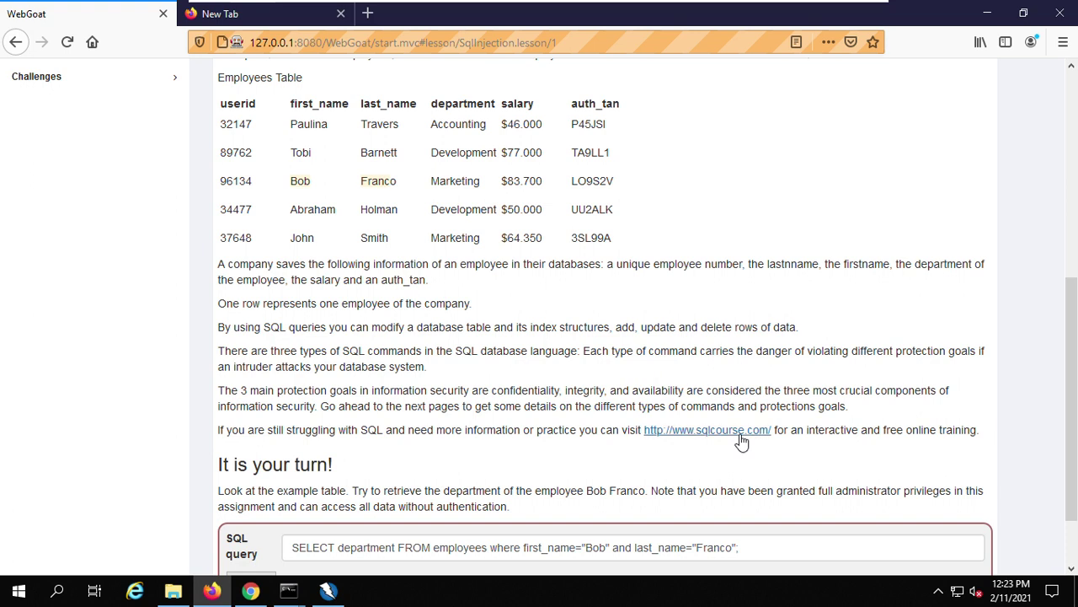
pyautogui.click(768, 544)
pyautogui.press('Return')
pyautogui.scroll(-1, 769, 535)
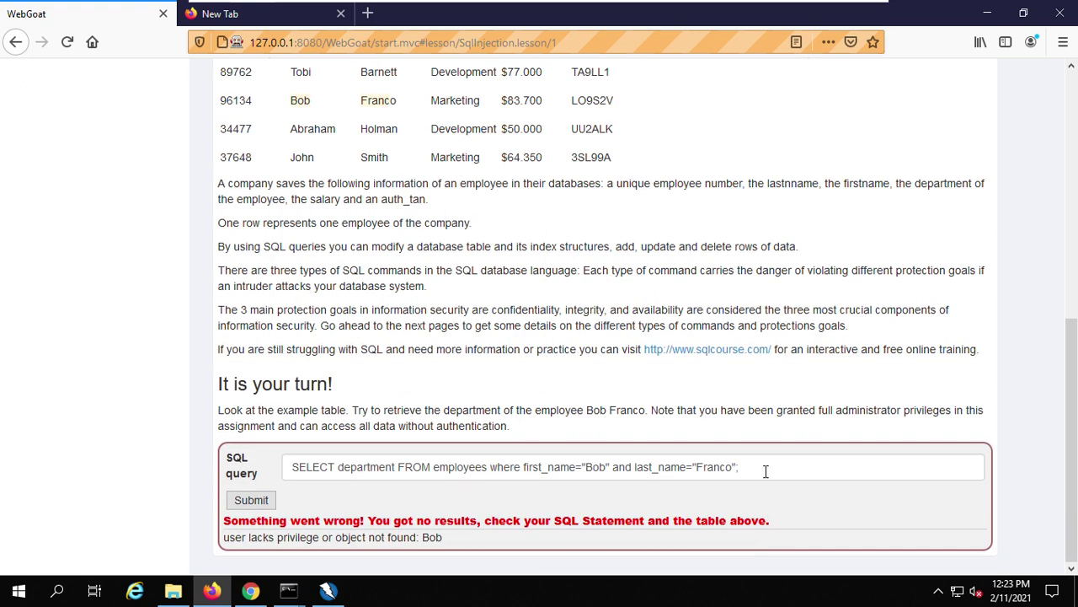
pyautogui.click(764, 469)
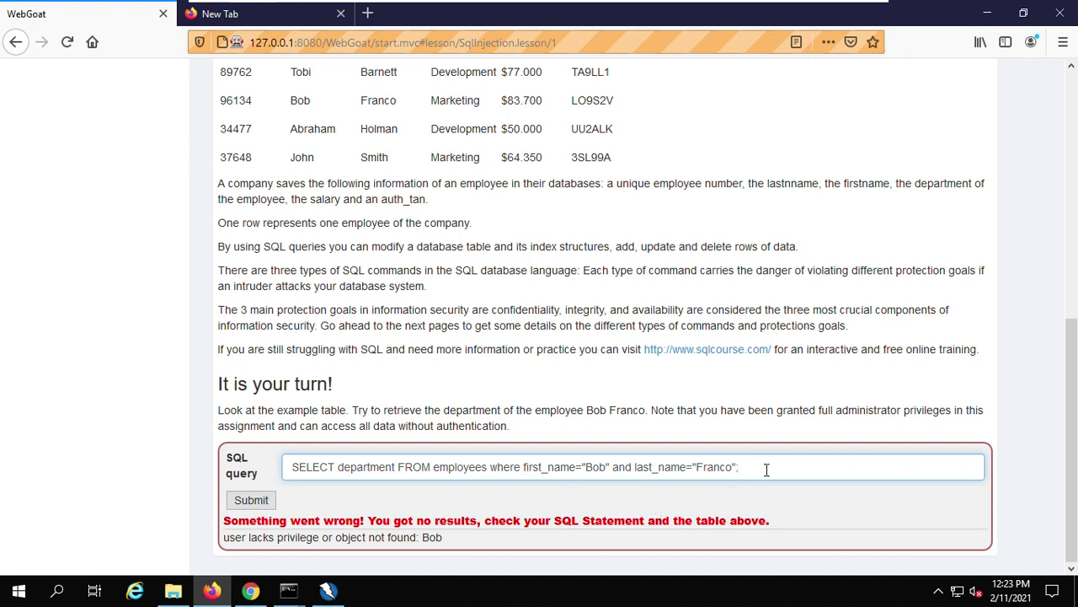
pyautogui.scroll(2, 768, 468)
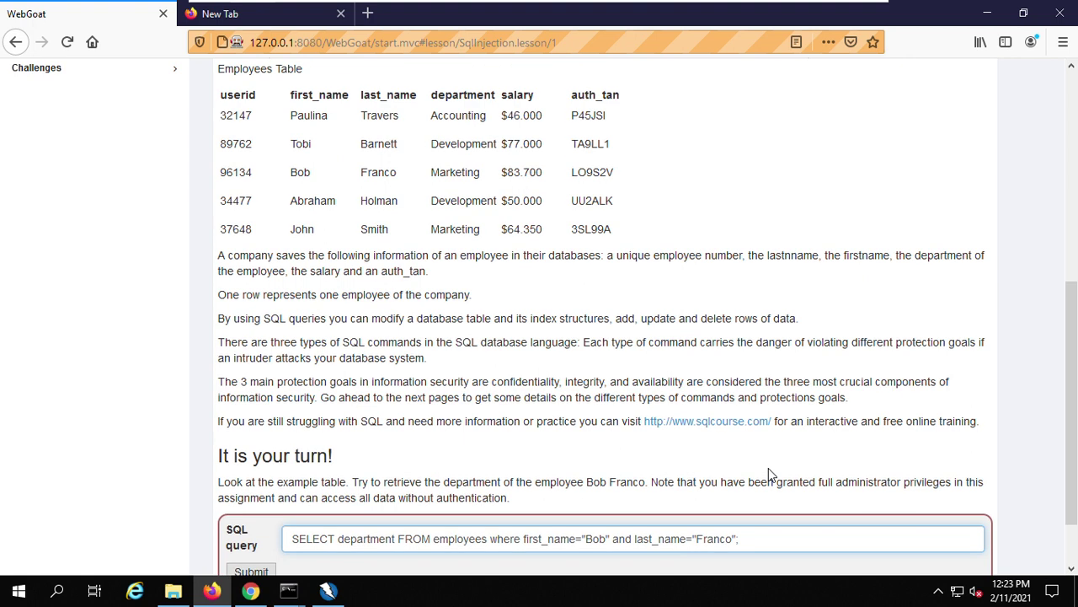
pyautogui.scroll(2, 568, 319)
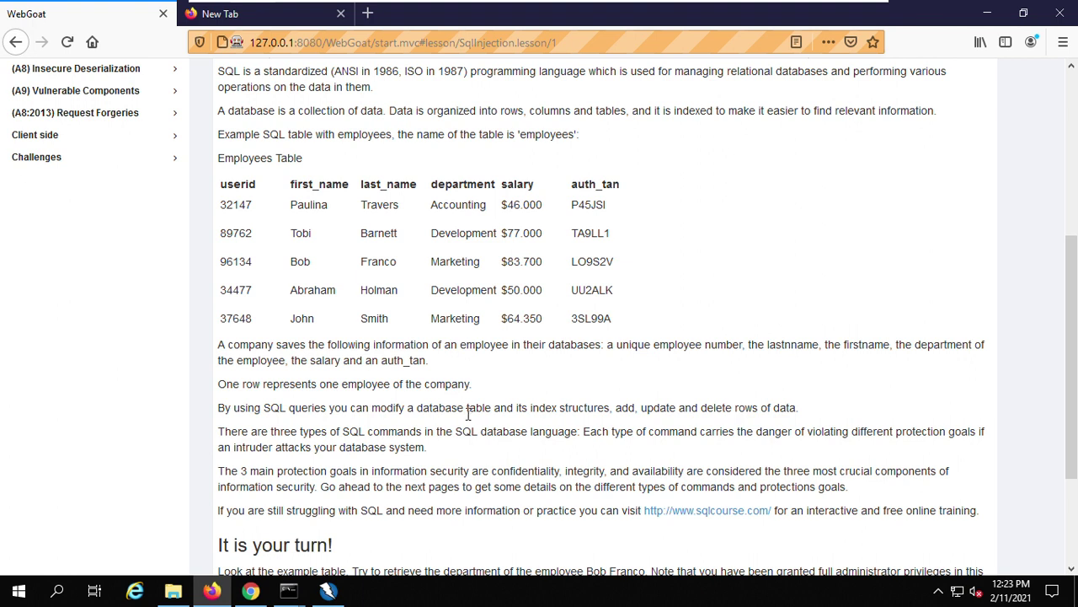
pyautogui.scroll(-4, 477, 425)
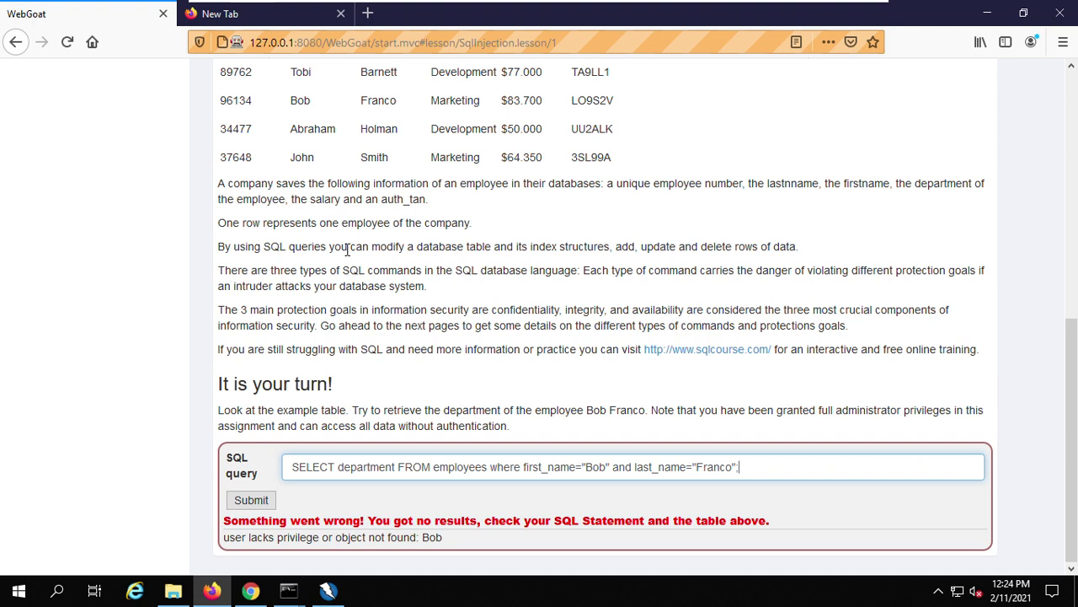
pyautogui.scroll(3, 347, 250)
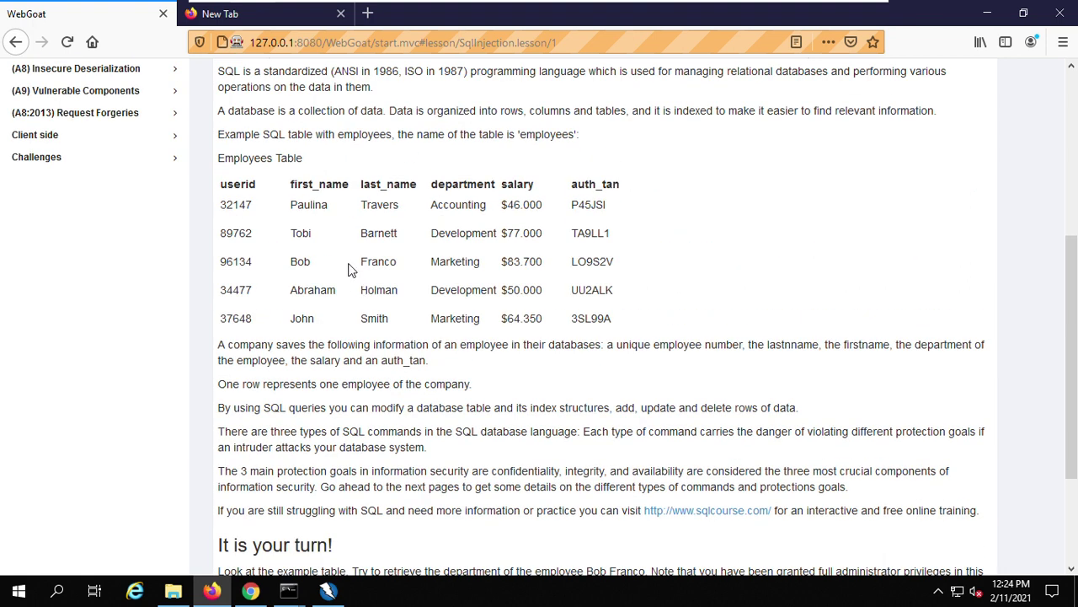
pyautogui.scroll(2, 352, 268)
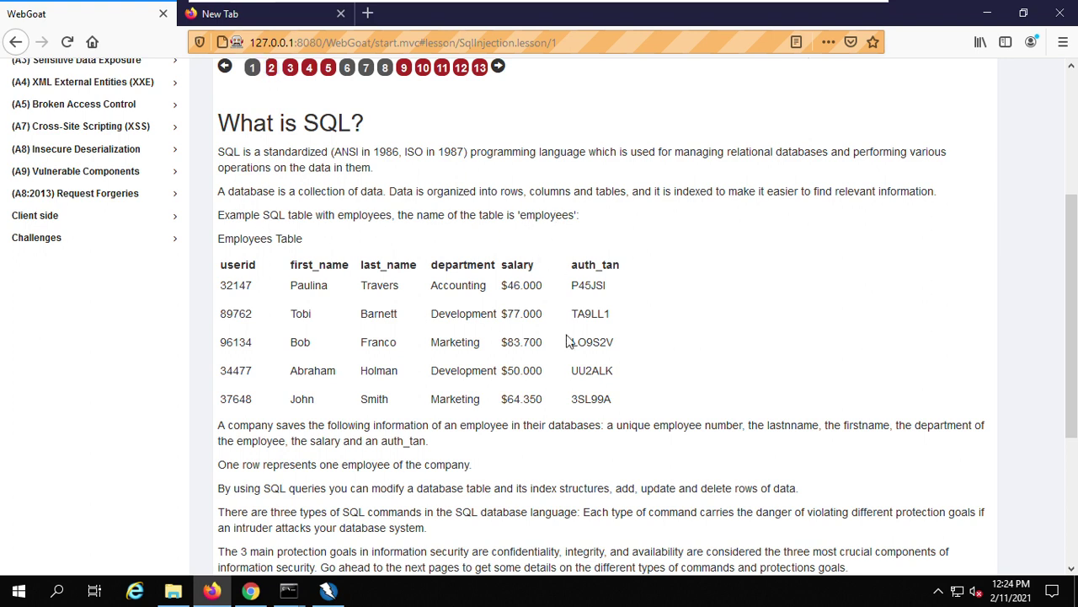
pyautogui.scroll(-5, 568, 354)
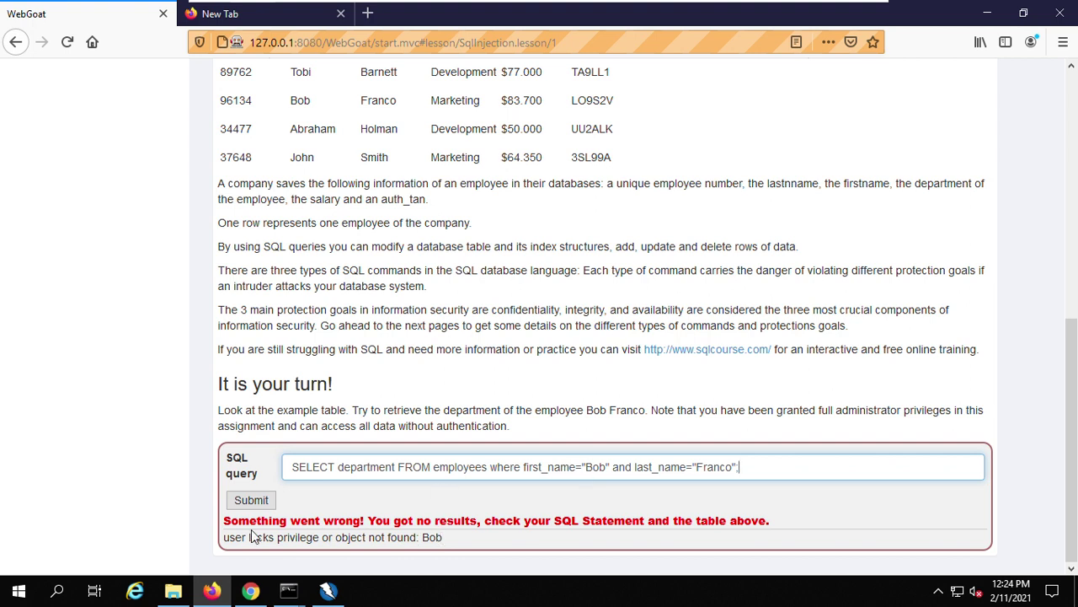
pyautogui.click(279, 540)
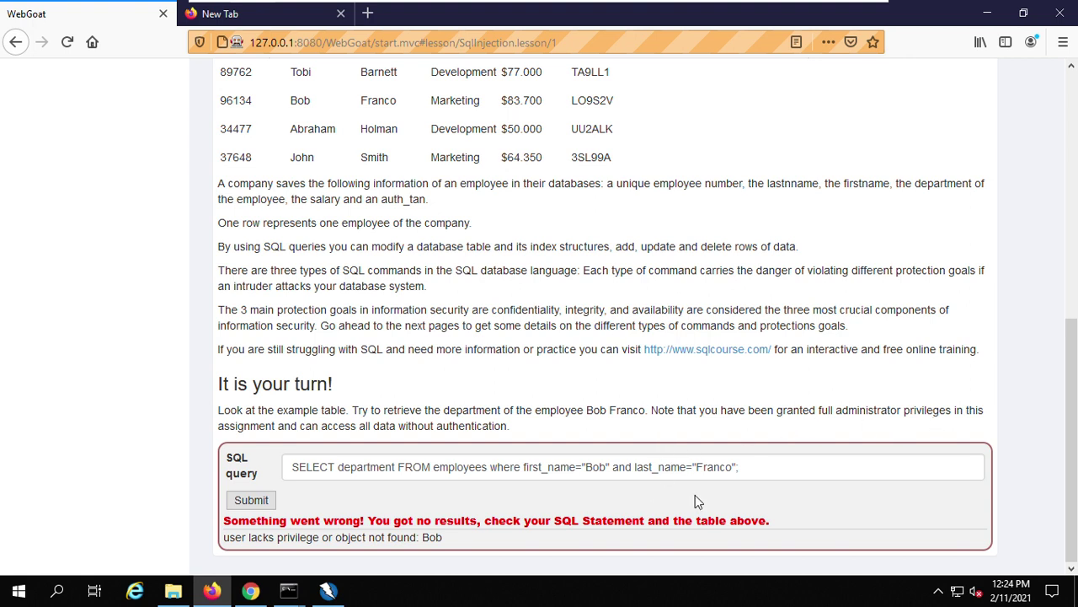
pyautogui.scroll(6, 579, 405)
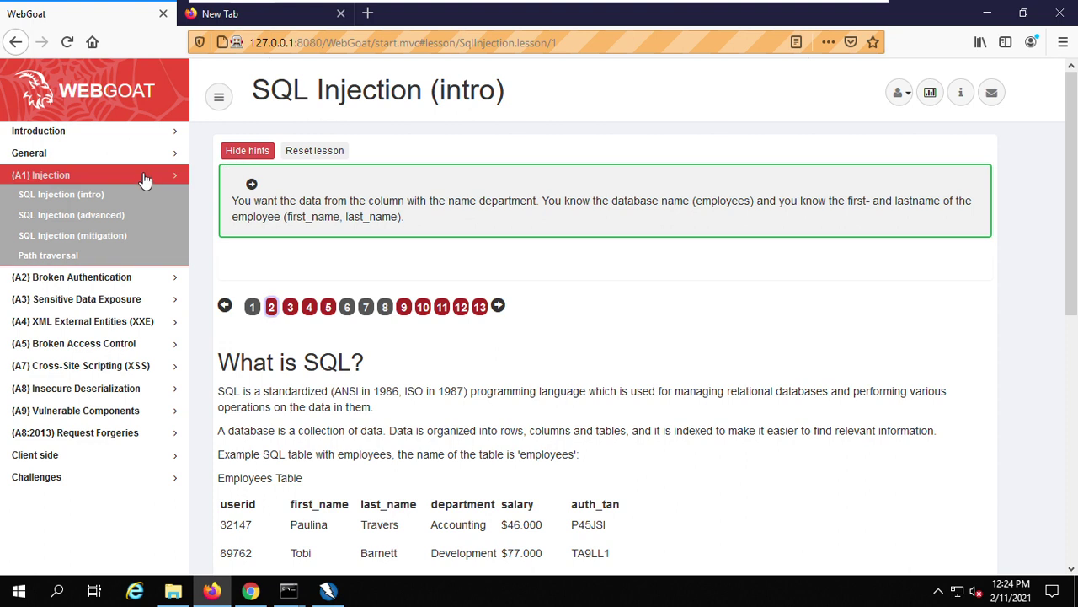
# Hide the hints and go to lesson page 3, Data Manipulation Language, showing the Sales department exercise
pyautogui.click(262, 159)
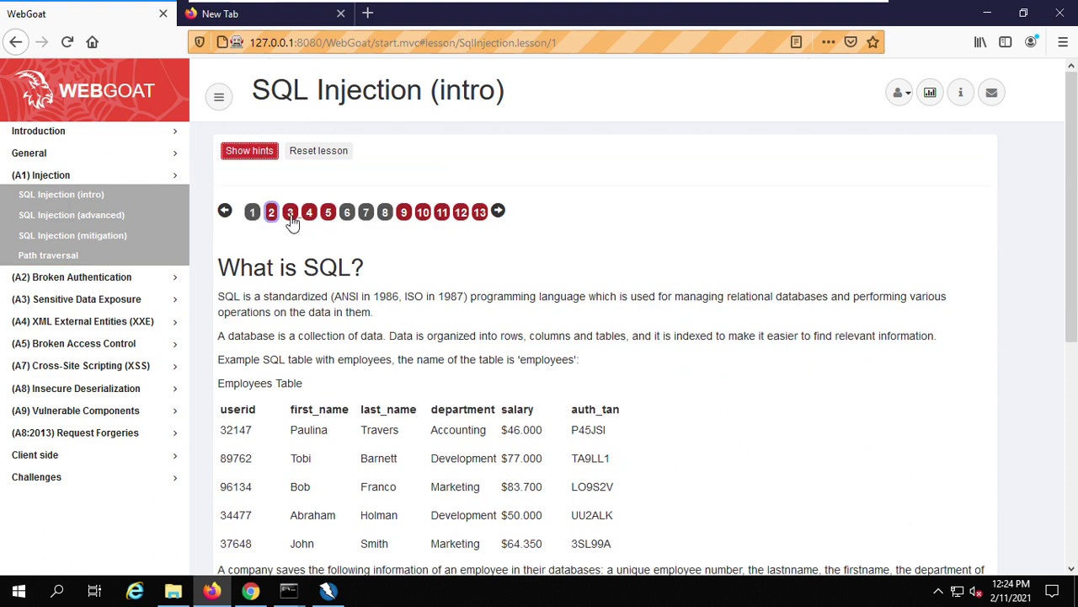
pyautogui.click(291, 214)
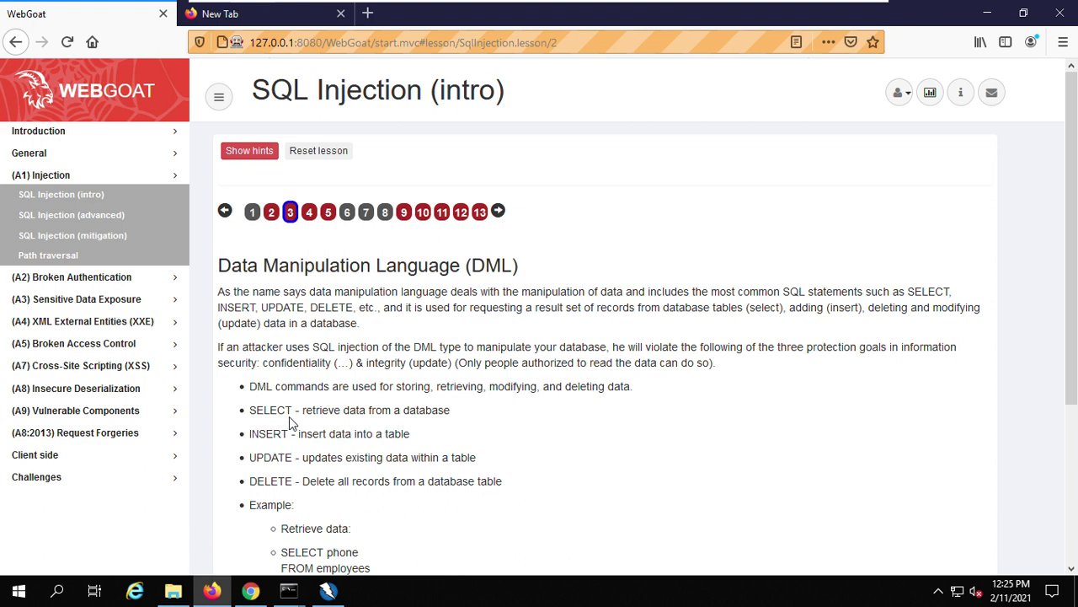
pyautogui.scroll(-2, 282, 413)
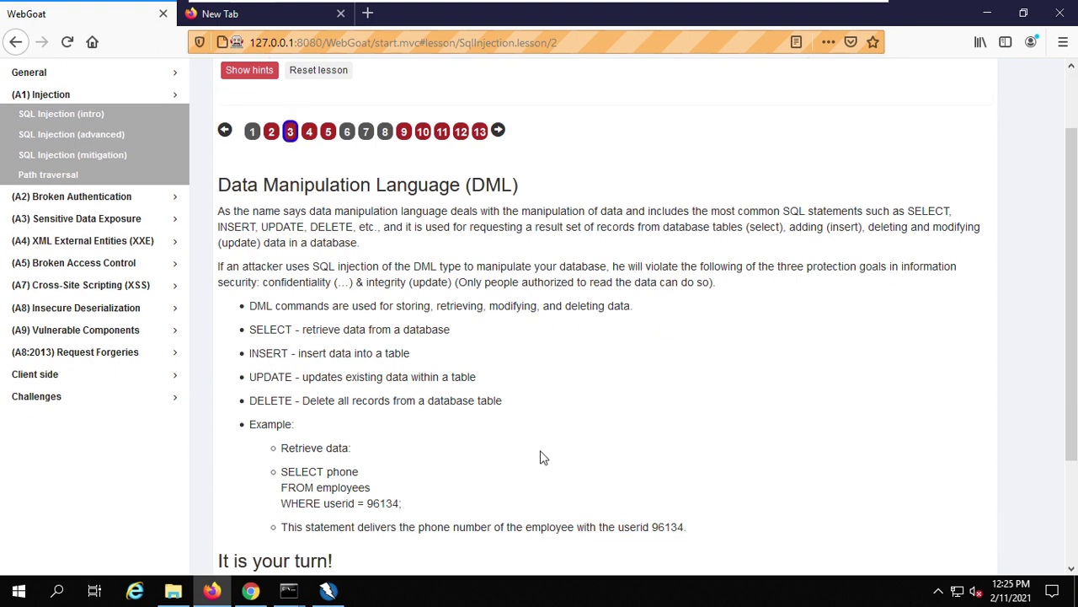
pyautogui.scroll(-3, 540, 454)
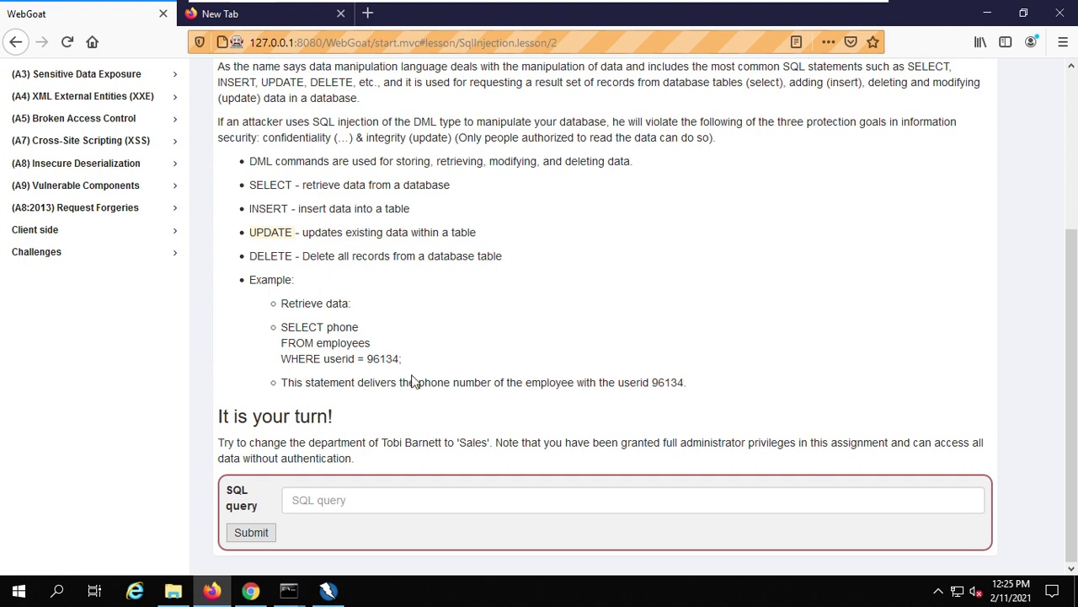
# Reveal the lesson hints and advance to the 'UPDATE table name SET column name=value WHERE condition;' template
pyautogui.scroll(2, 404, 346)
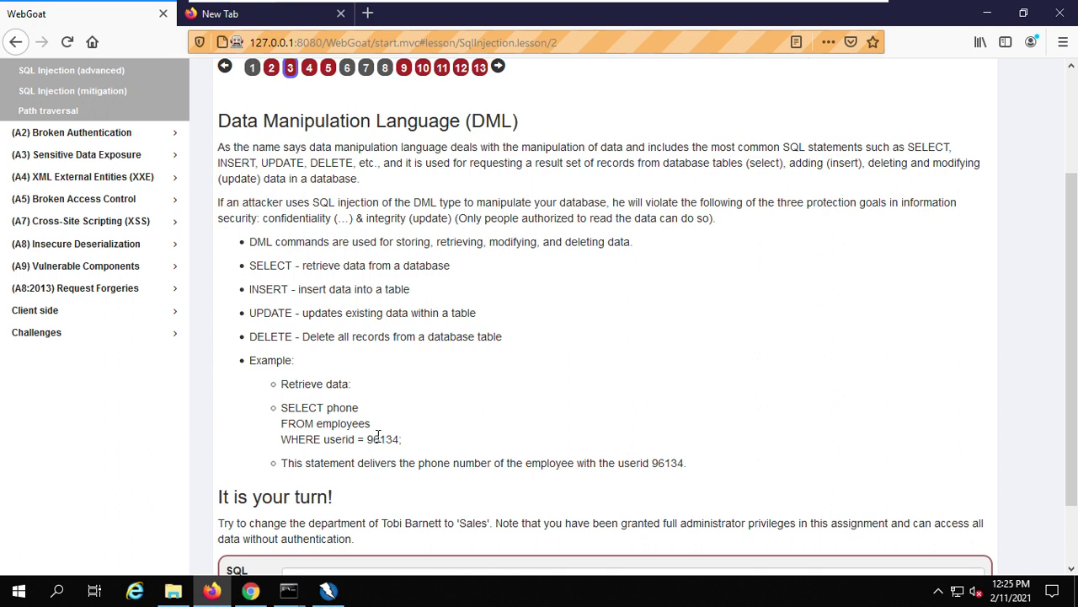
pyautogui.scroll(4, 255, 166)
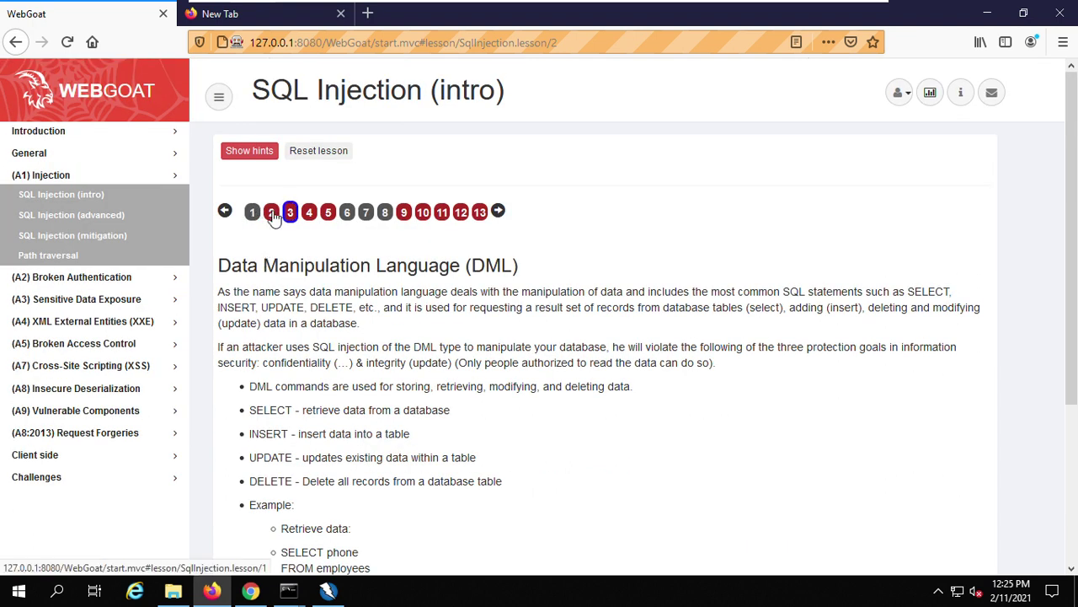
pyautogui.click(252, 156)
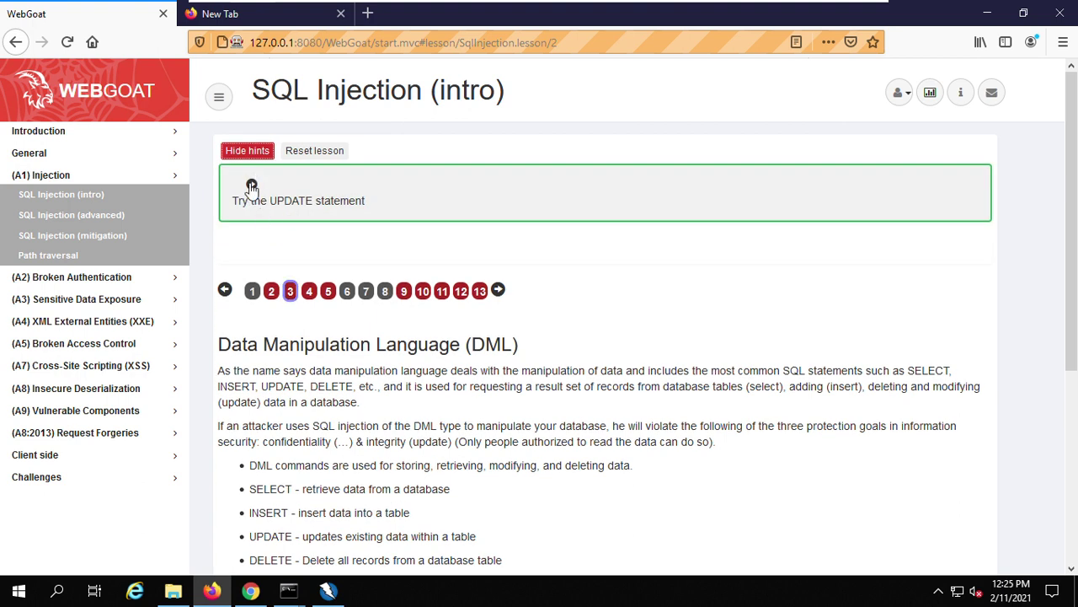
pyautogui.click(251, 184)
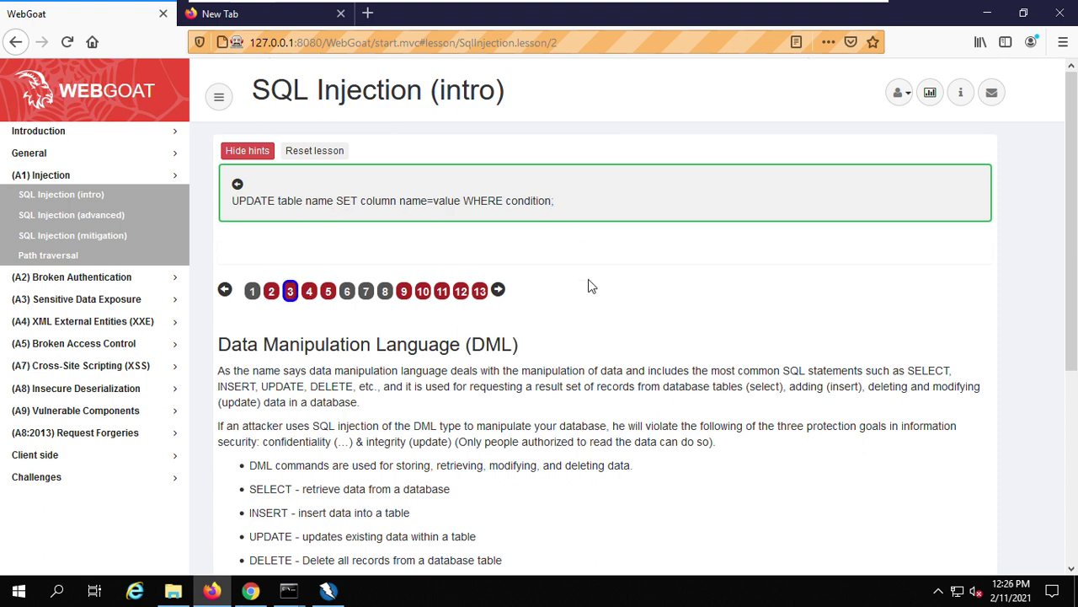
pyautogui.scroll(-3, 590, 291)
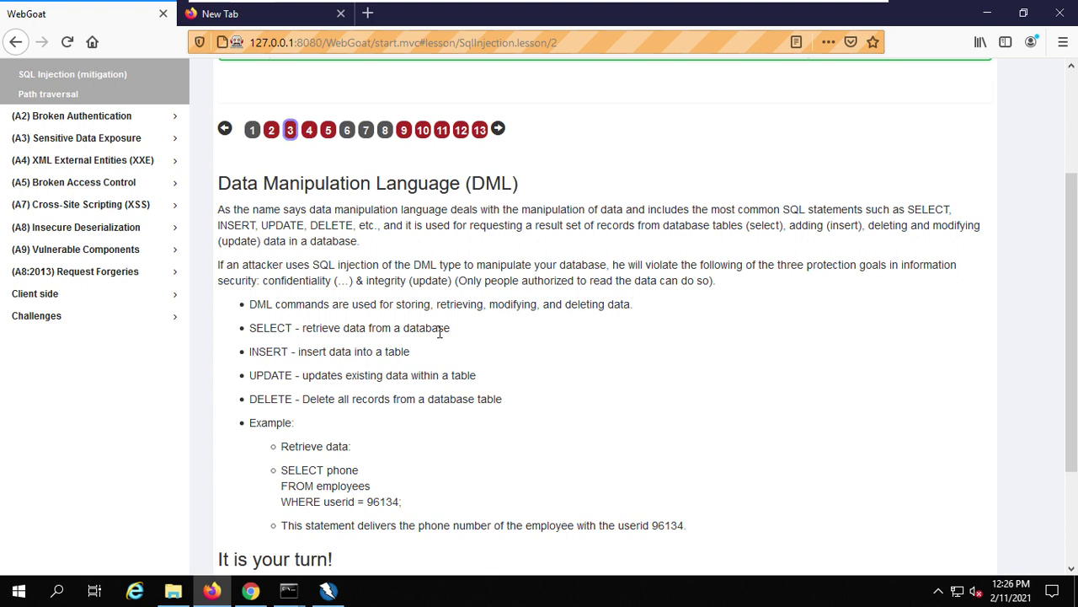
pyautogui.scroll(2, 338, 264)
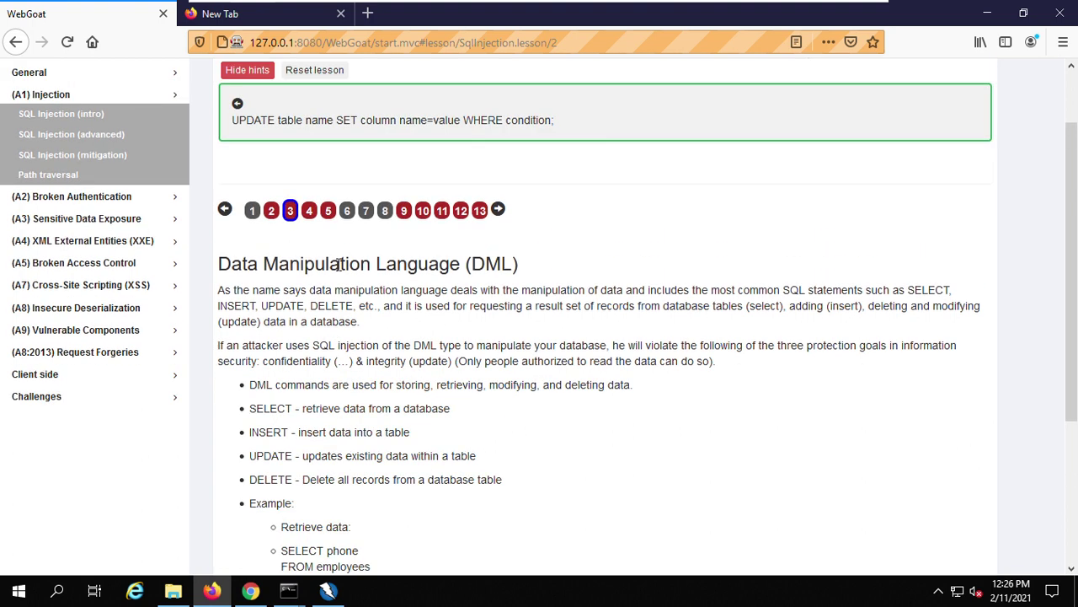
# On lesson page 2, replace the query's name condition with userid=96134 and submit it
pyautogui.click(271, 210)
pyautogui.scroll(-2, 411, 427)
pyautogui.scroll(-4, 411, 427)
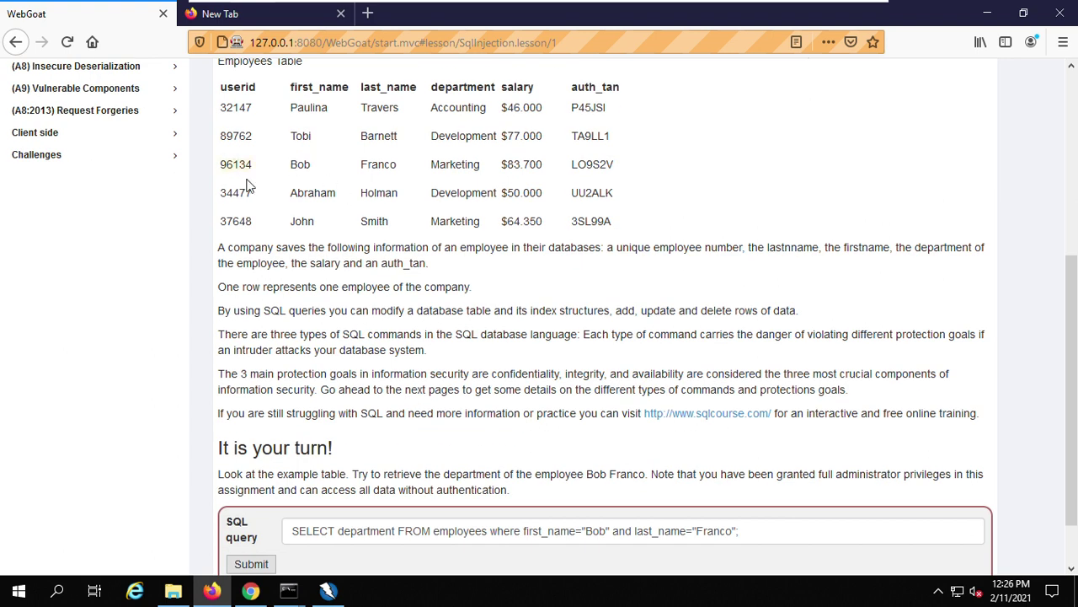
pyautogui.click(524, 530)
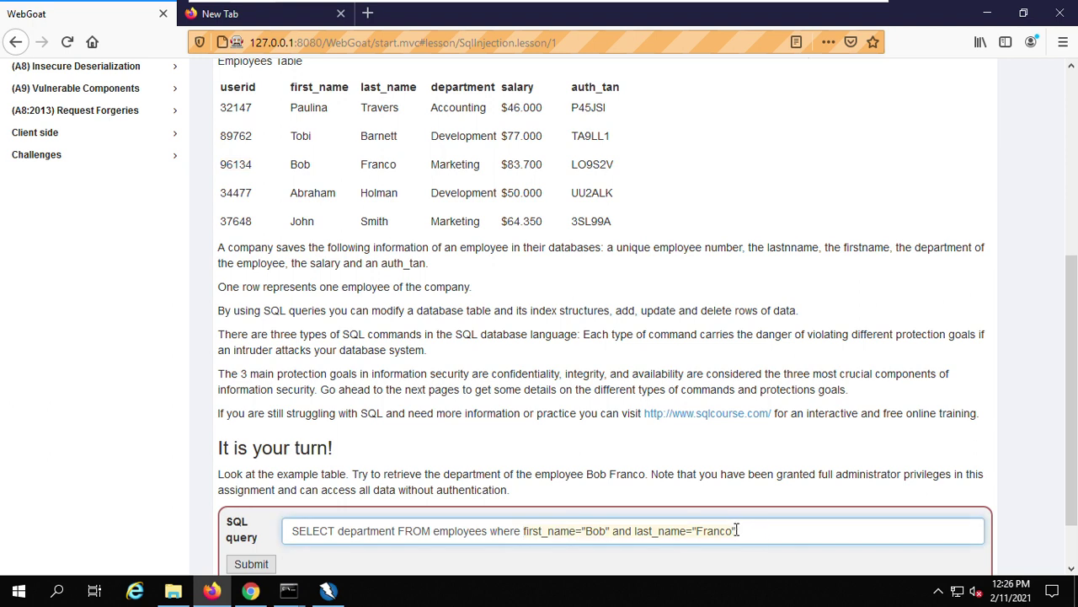
pyautogui.hotkey('shift', 'End')
pyautogui.press('Delete')
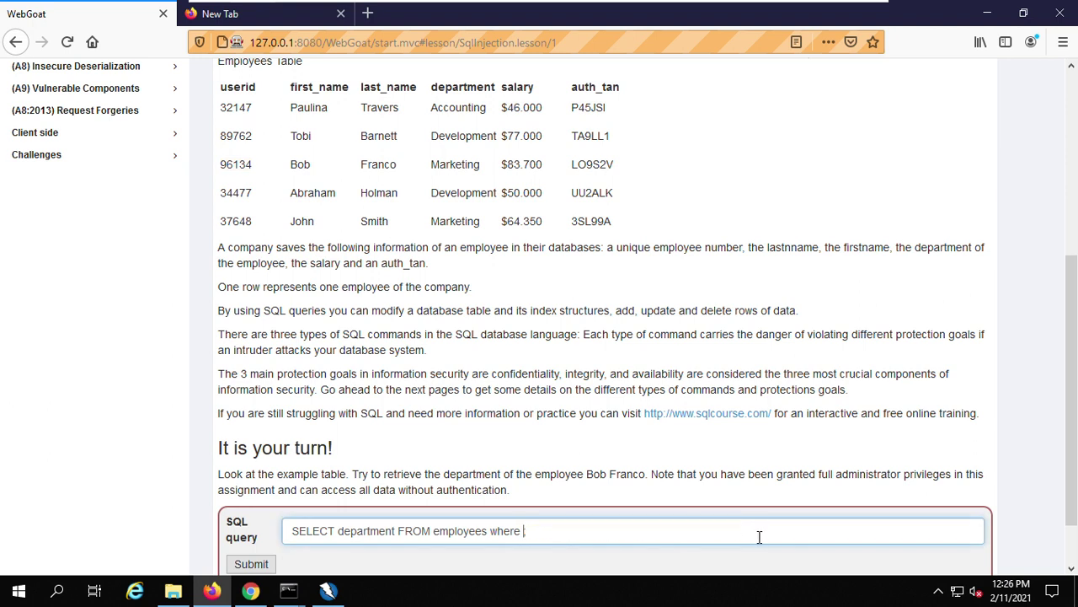
pyautogui.write('user')
pyautogui.write('id')
pyautogui.write('=9;')
pyautogui.write('34;')
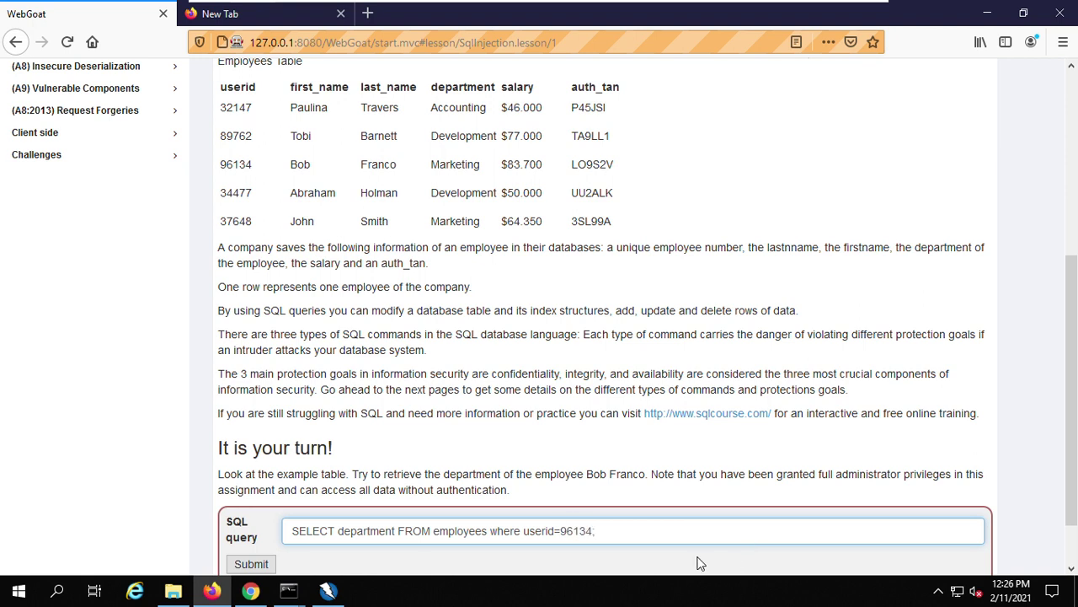
pyautogui.press('Return')
pyautogui.click(247, 500)
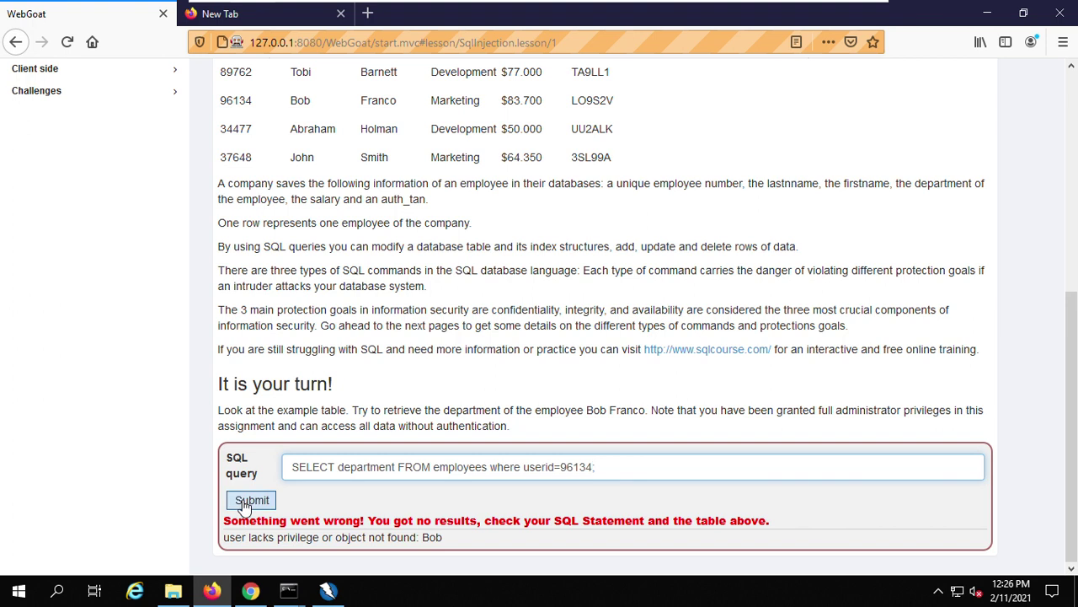
pyautogui.scroll(-1, 357, 485)
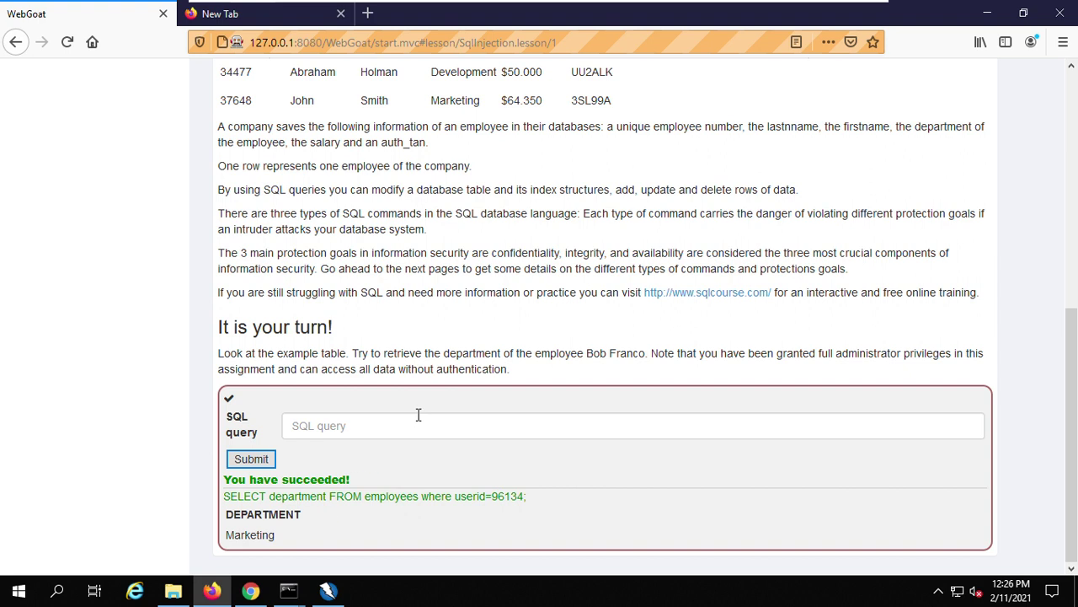
pyautogui.scroll(3, 421, 411)
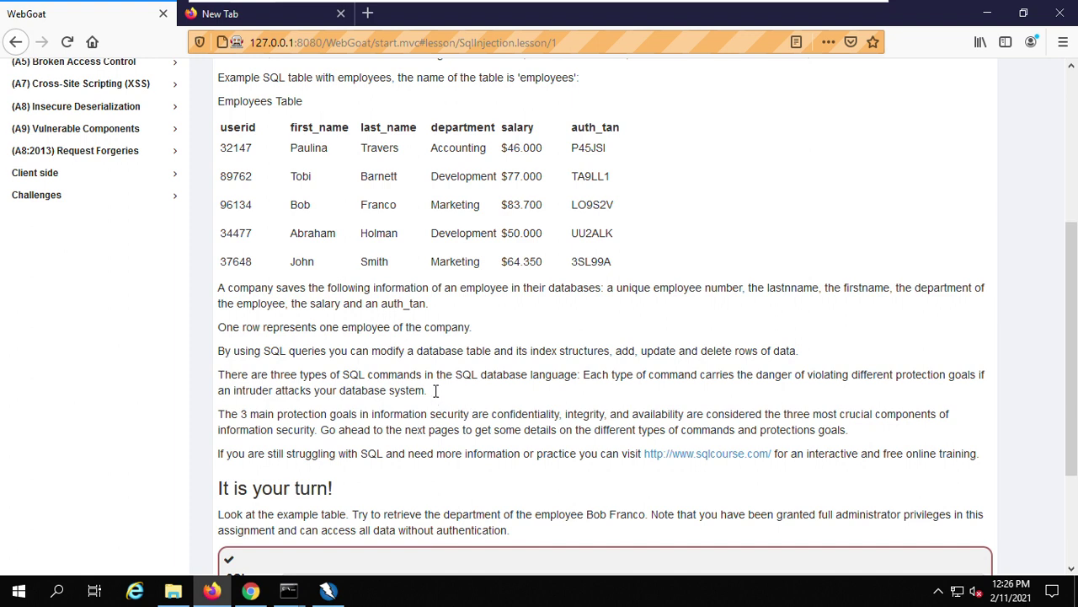
pyautogui.scroll(-2, 435, 392)
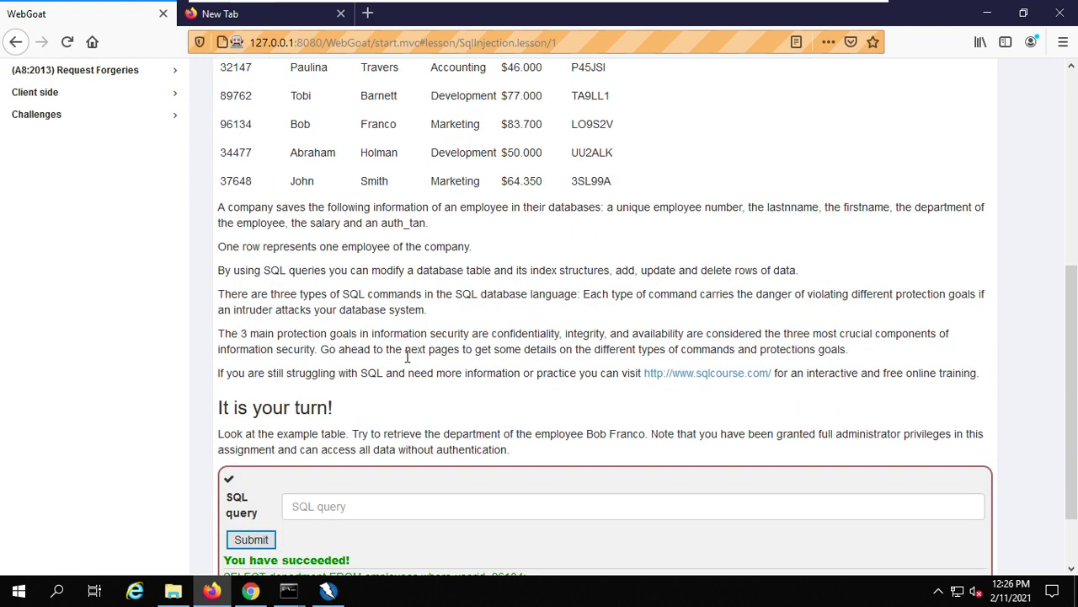
pyautogui.scroll(-2, 407, 356)
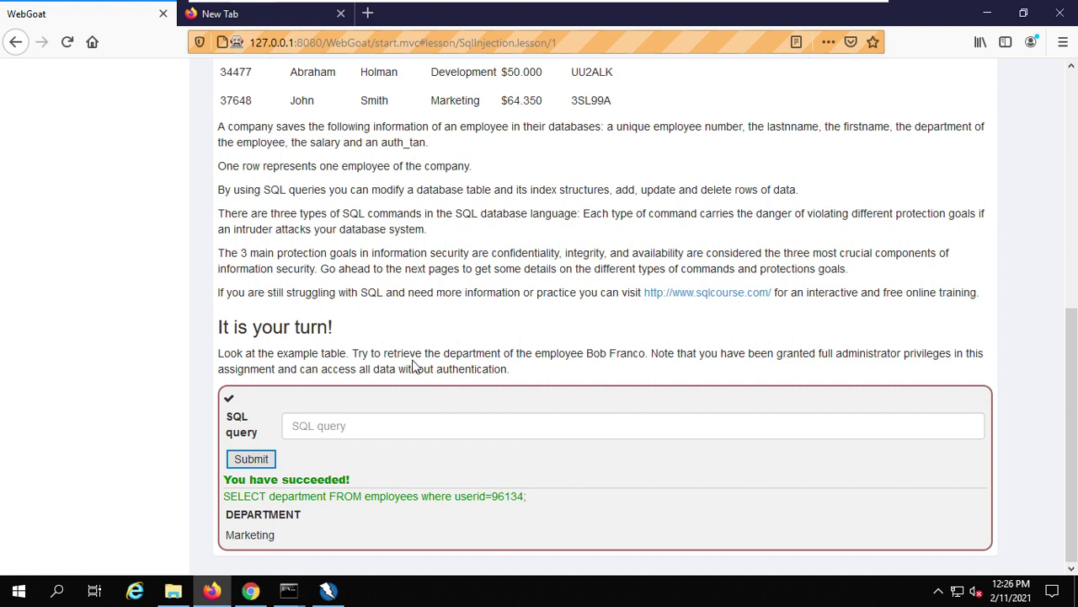
pyautogui.scroll(4, 421, 335)
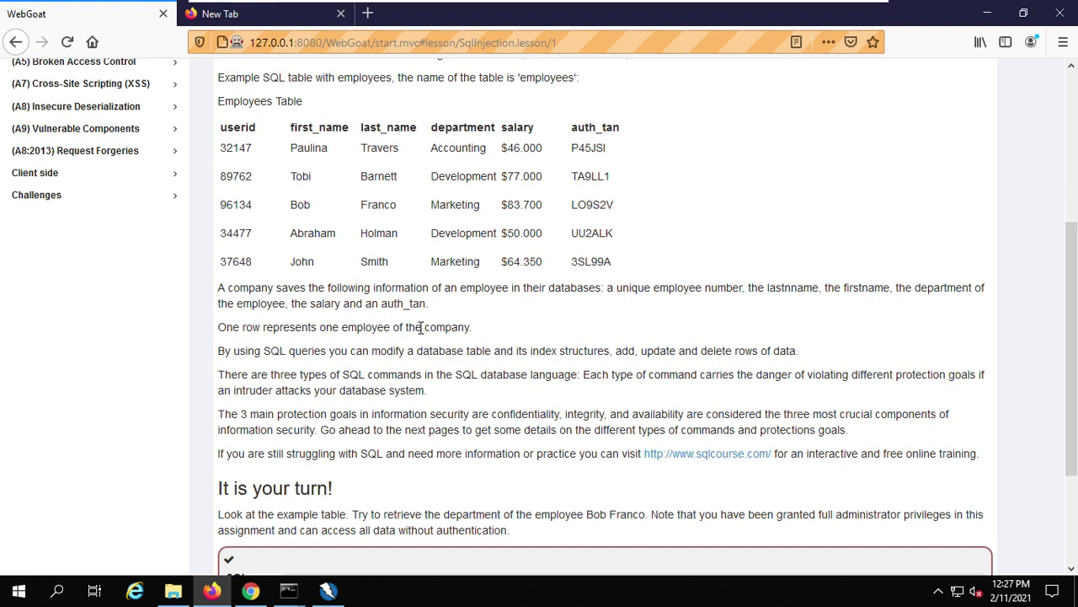
pyautogui.scroll(-4, 321, 334)
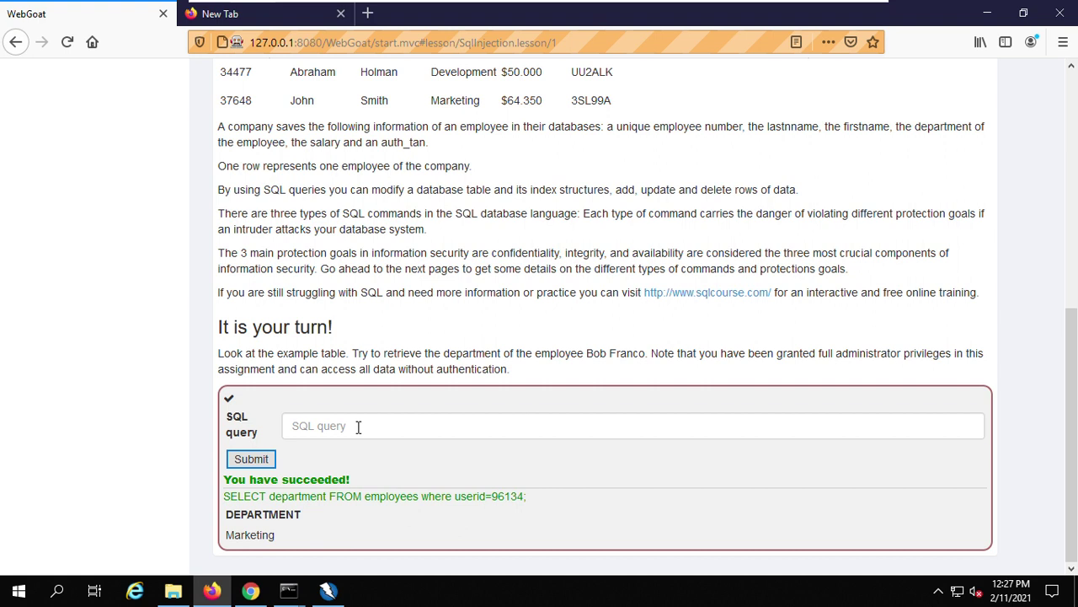
pyautogui.click(358, 427)
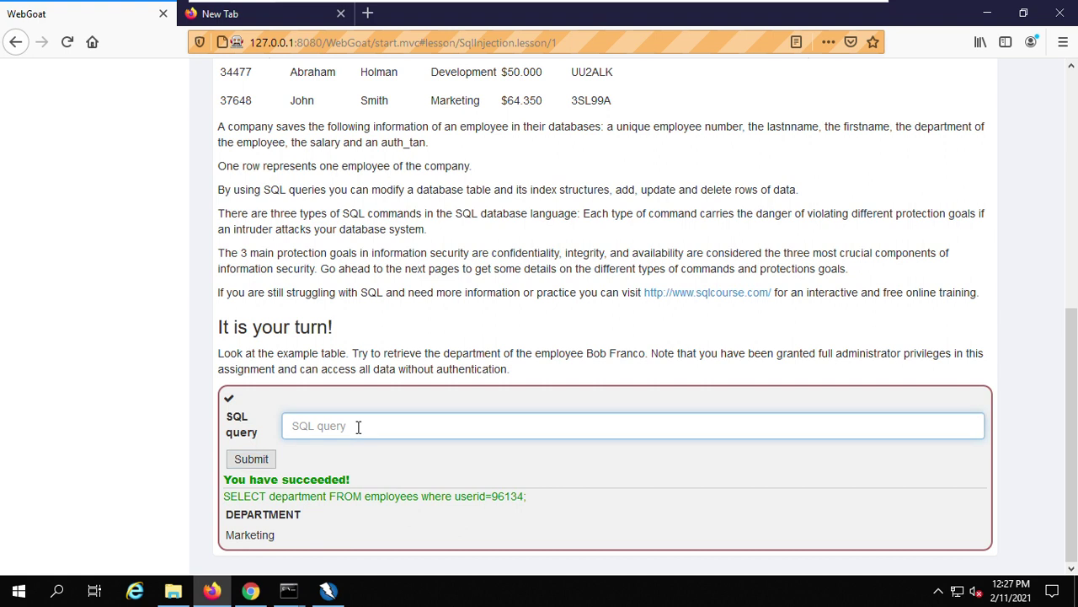
# Submit 'select department from employees where userid=96134', which returns the department Marketing
pyautogui.scroll(2, 388, 421)
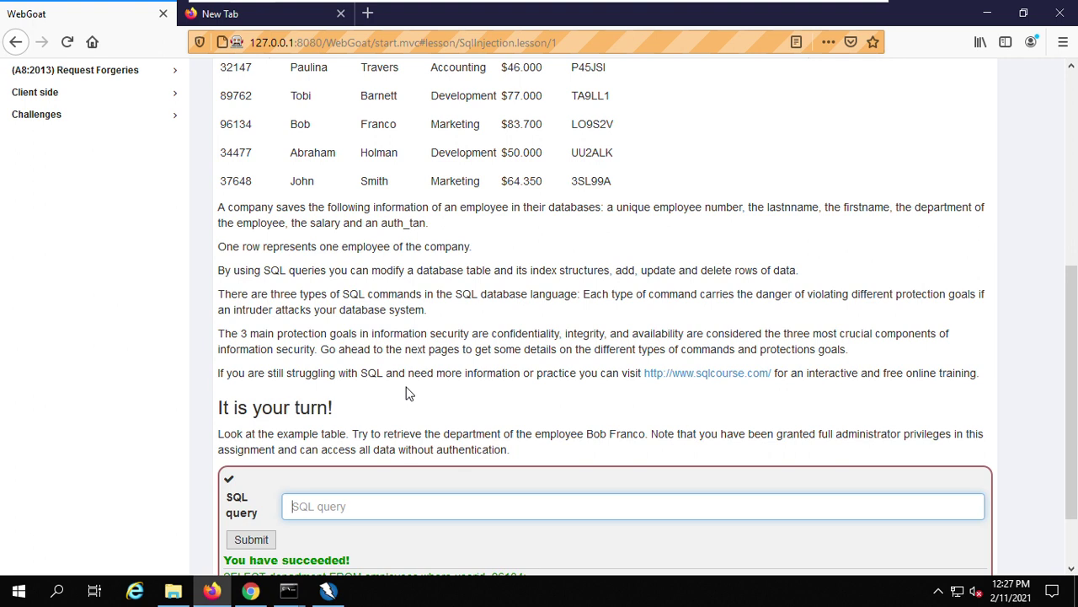
pyautogui.write('select department from ')
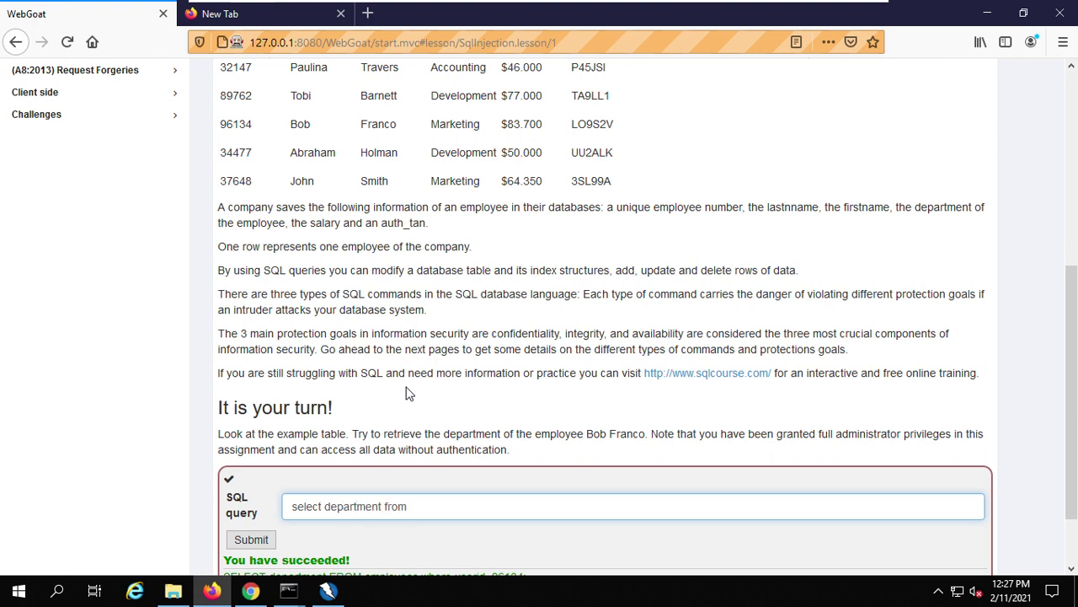
pyautogui.write('employees where userid')
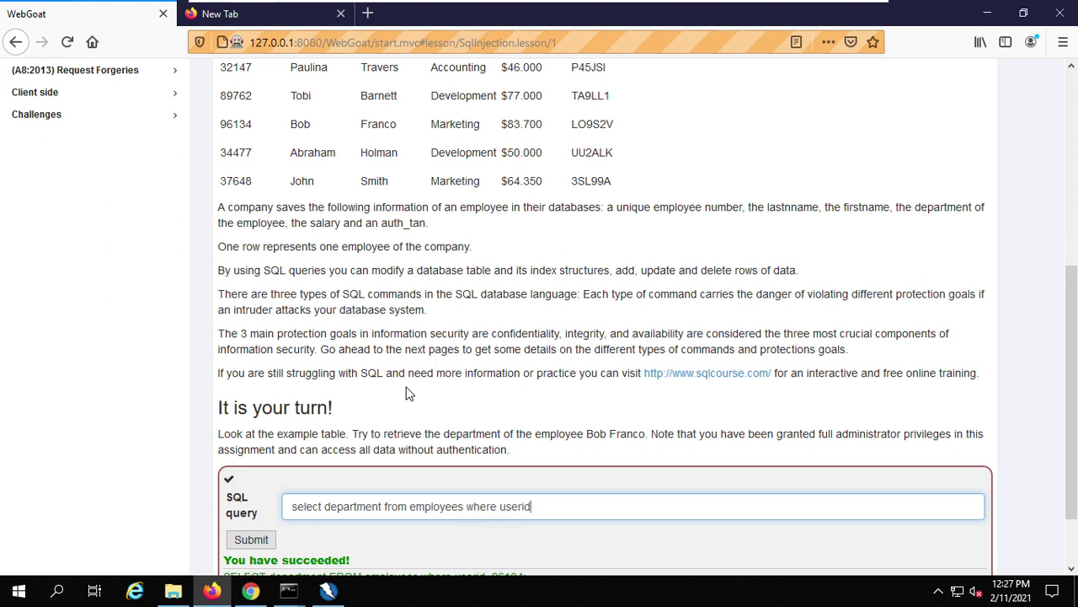
pyautogui.write('=96134;')
pyautogui.click(250, 543)
pyautogui.scroll(-2, 287, 527)
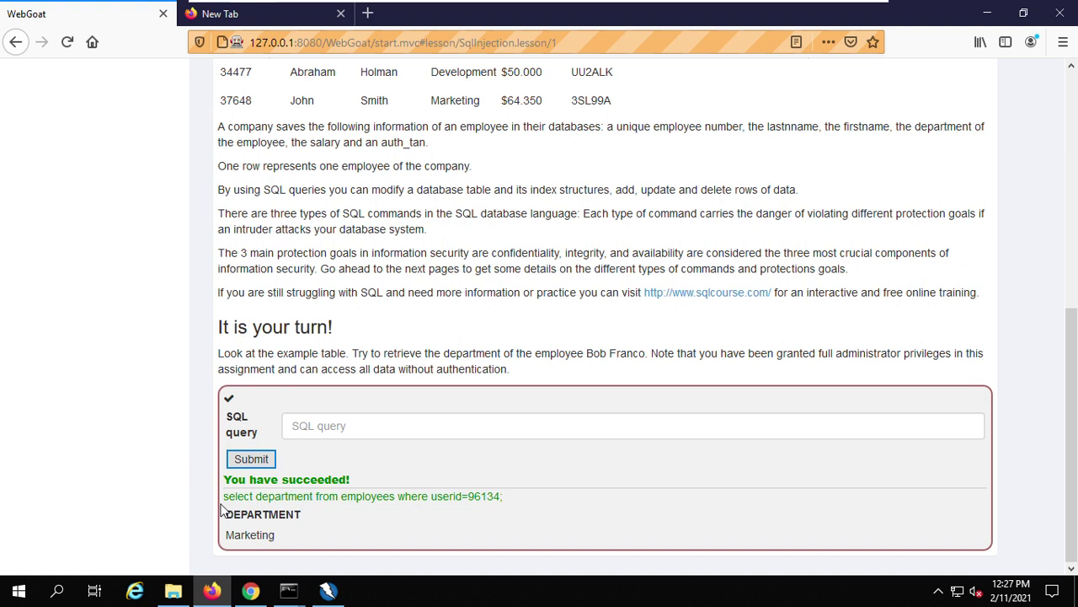
pyautogui.click(276, 500)
pyautogui.scroll(5, 488, 414)
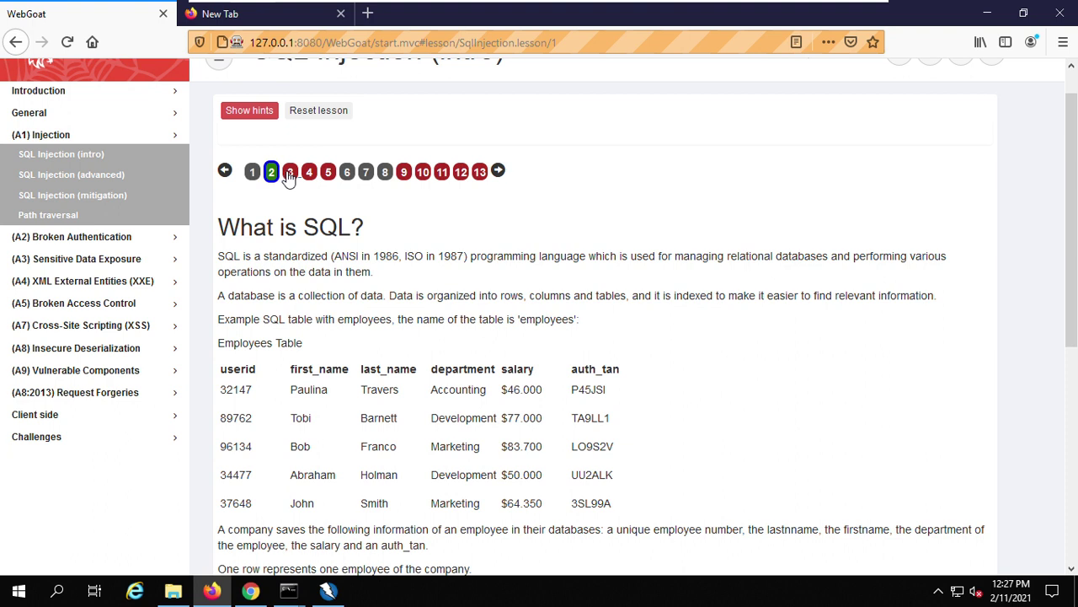
pyautogui.click(288, 181)
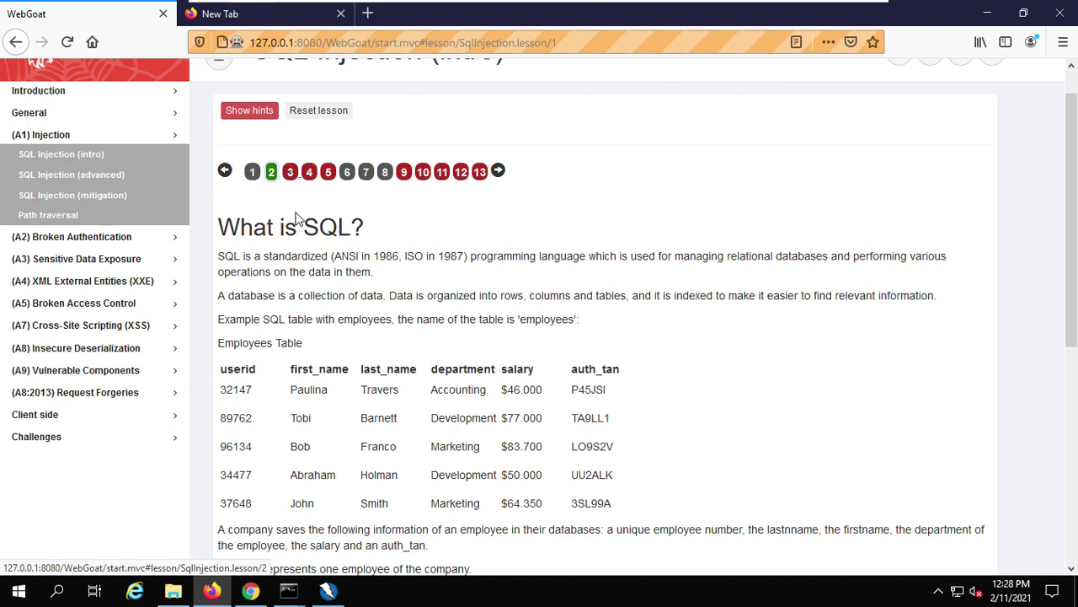
pyautogui.scroll(-5, 330, 313)
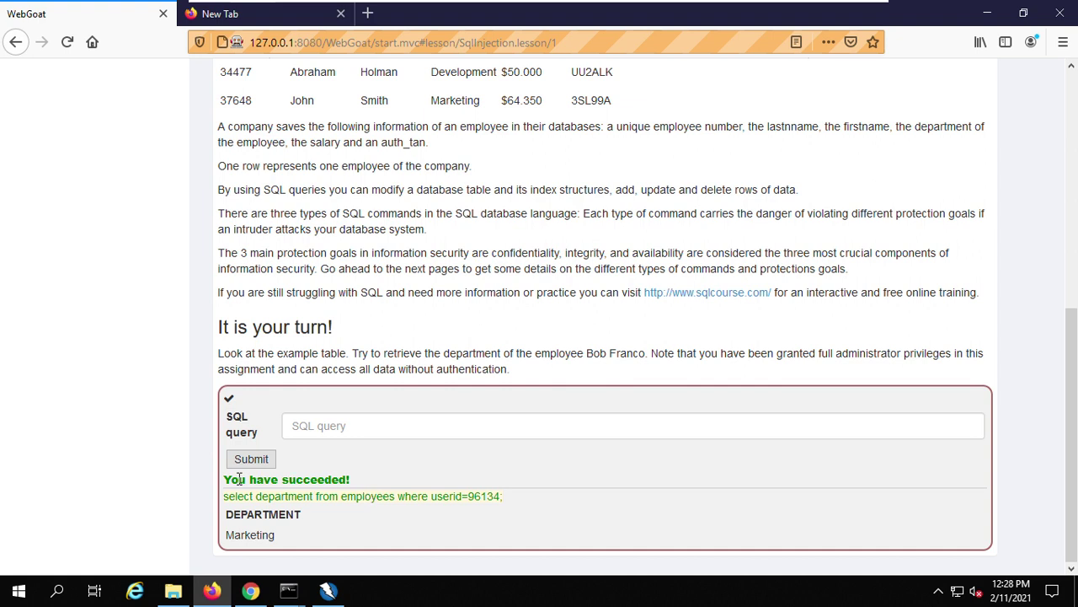
pyautogui.press('Home')
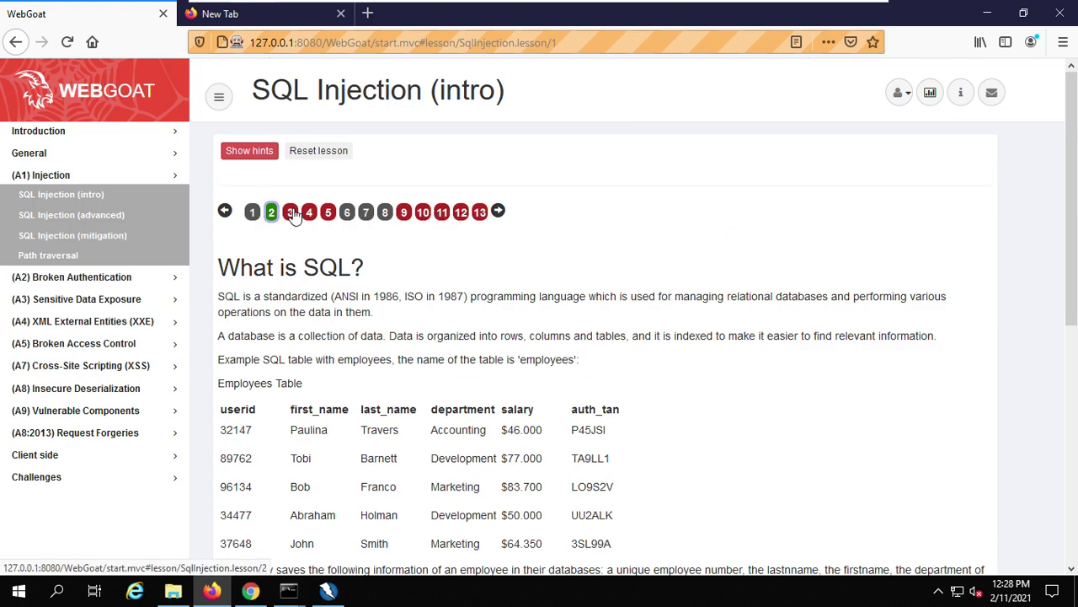
# Open lesson page 3 and reveal the hint showing the UPDATE statement syntax
pyautogui.click(290, 211)
pyautogui.scroll(-2, 463, 378)
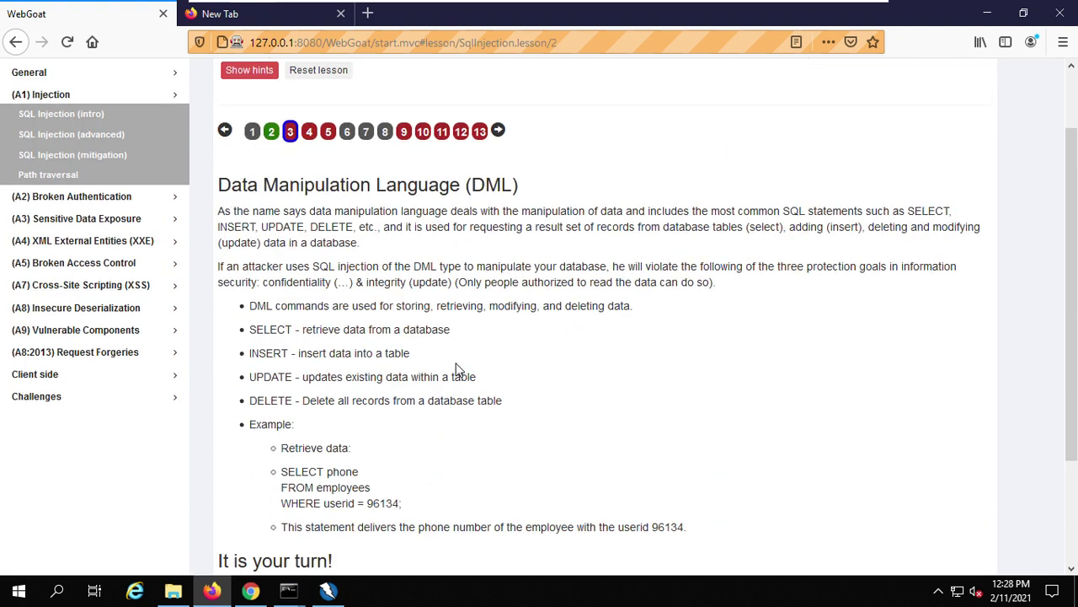
pyautogui.scroll(2, 457, 361)
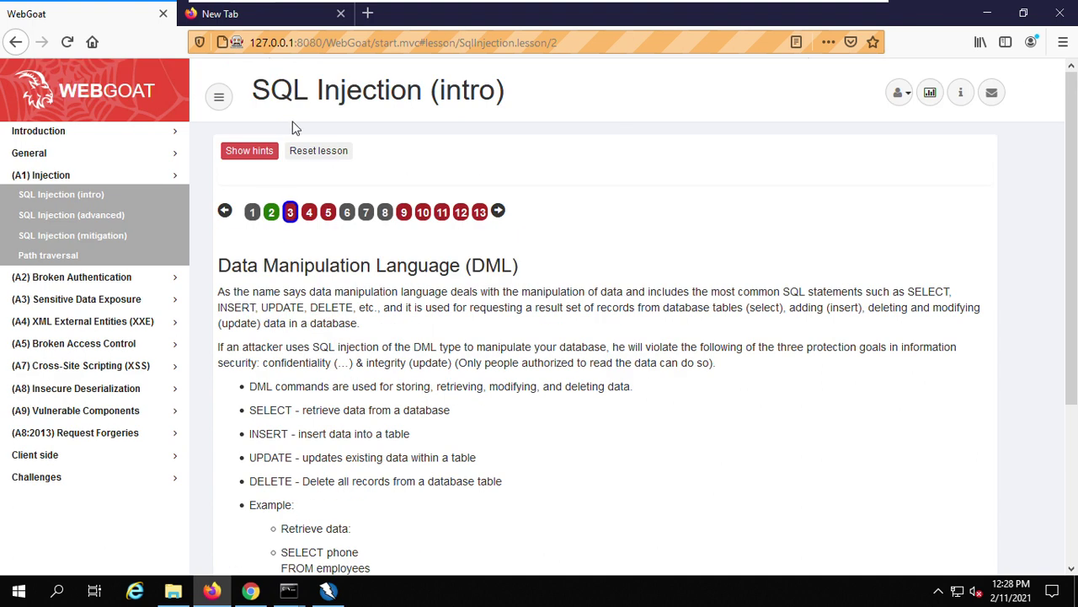
pyautogui.click(250, 152)
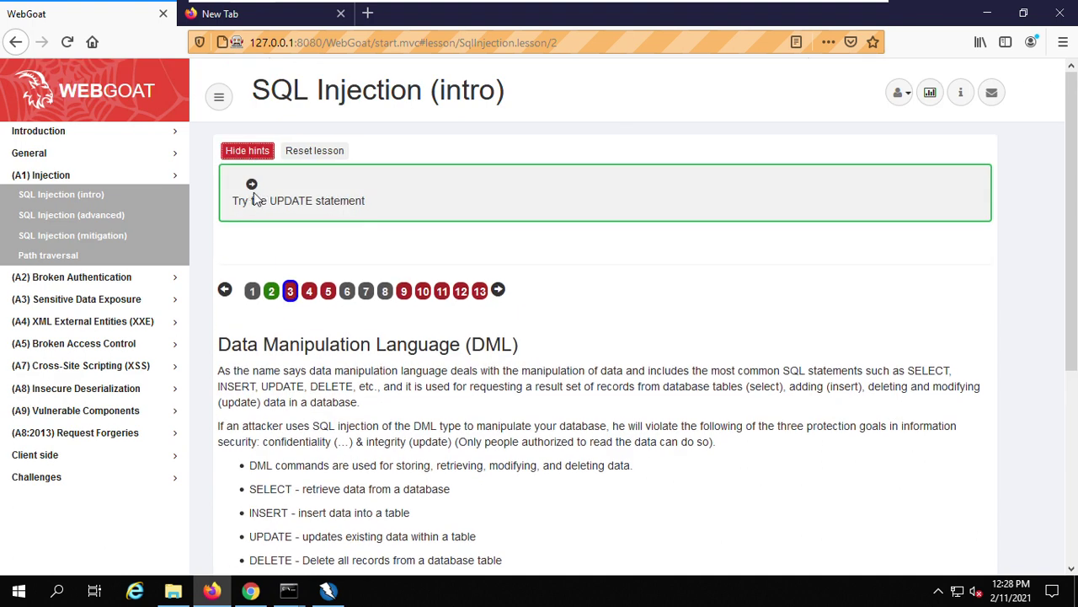
pyautogui.click(251, 185)
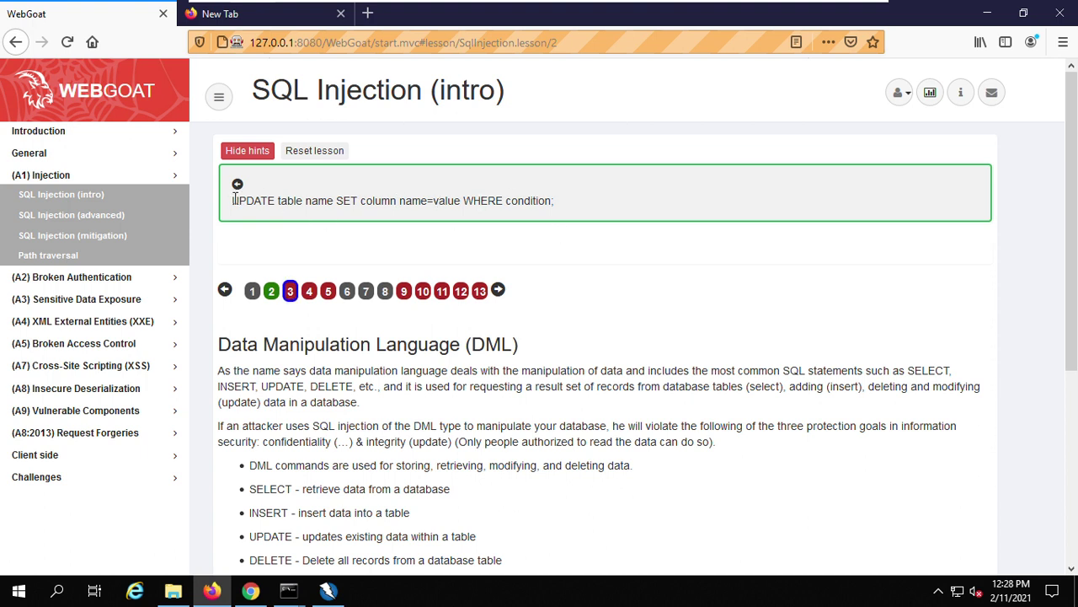
# Copy the UPDATE syntax hint and place the cursor in the SQL query field
pyautogui.rightClick(536, 200)
pyautogui.click(549, 211)
pyautogui.scroll(-4, 505, 309)
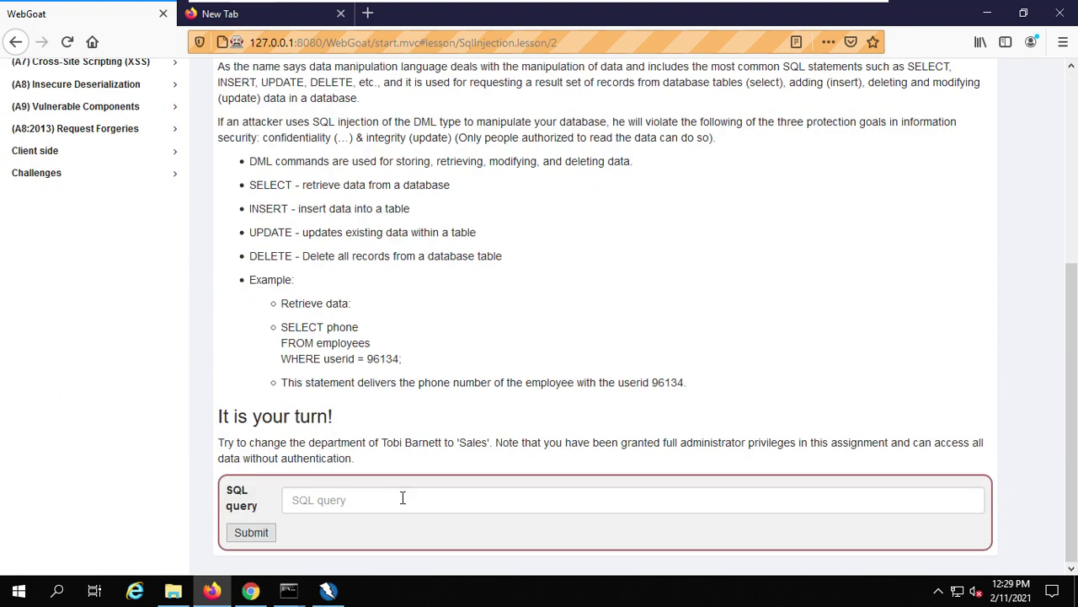
pyautogui.click(403, 498)
# Paste the UPDATE template and fill in employees, department='Sales' and a partial userid condition
pyautogui.write('UPDATE table name SET column name=value WHERE condition;')
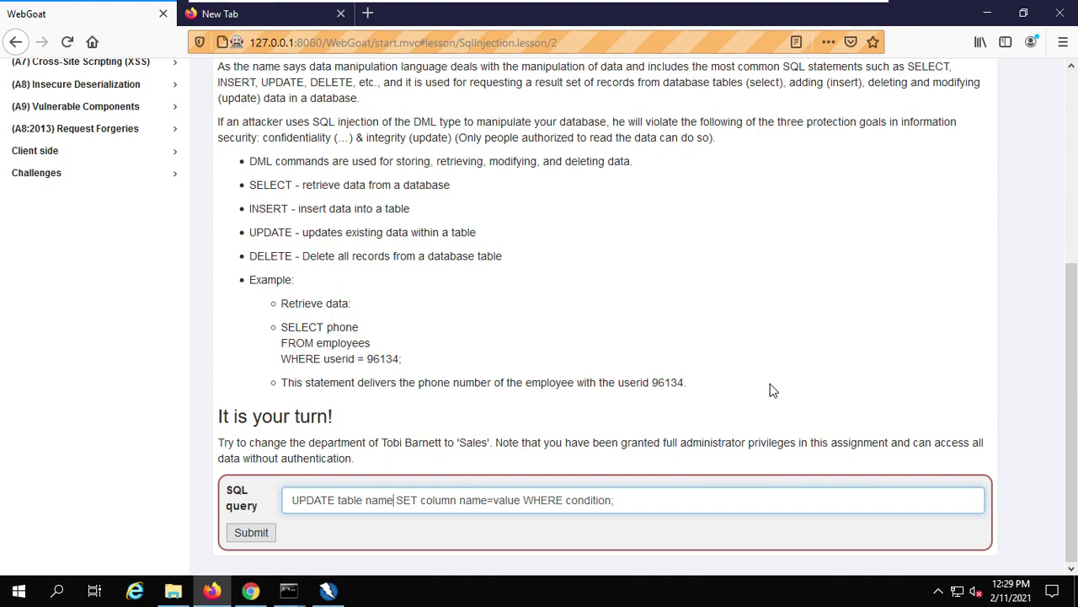
pyautogui.press('BackSpace')
pyautogui.press('BackSpace')
pyautogui.press('BackSpace')
pyautogui.press('BackSpace')
pyautogui.press('BackSpace')
pyautogui.press('BackSpace')
pyautogui.press('BackSpace')
pyautogui.press('BackSpace')
pyautogui.press('BackSpace')
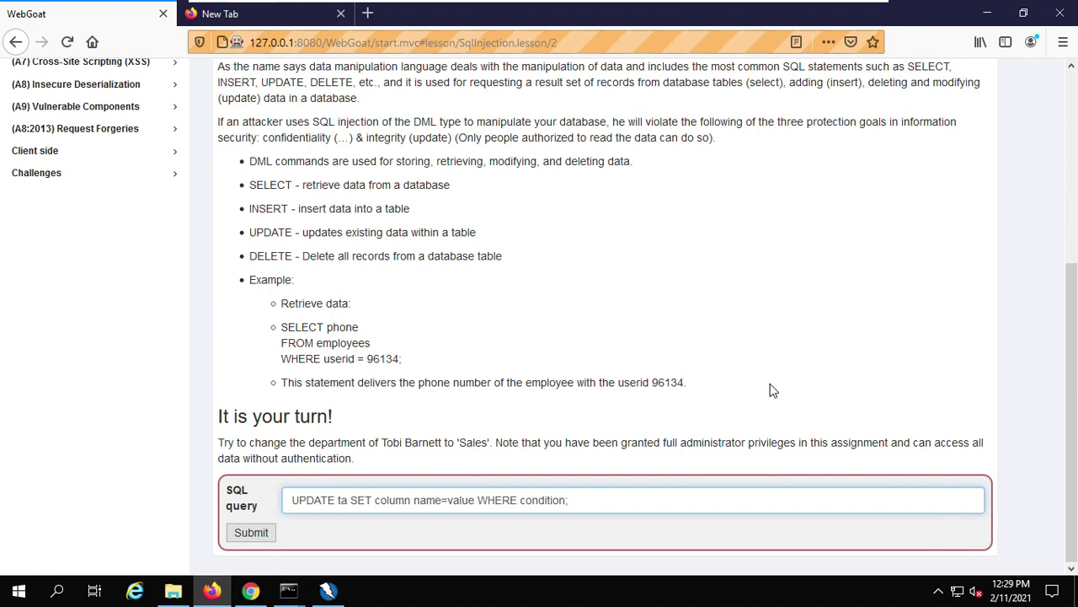
pyautogui.press('BackSpace')
pyautogui.write('emplo')
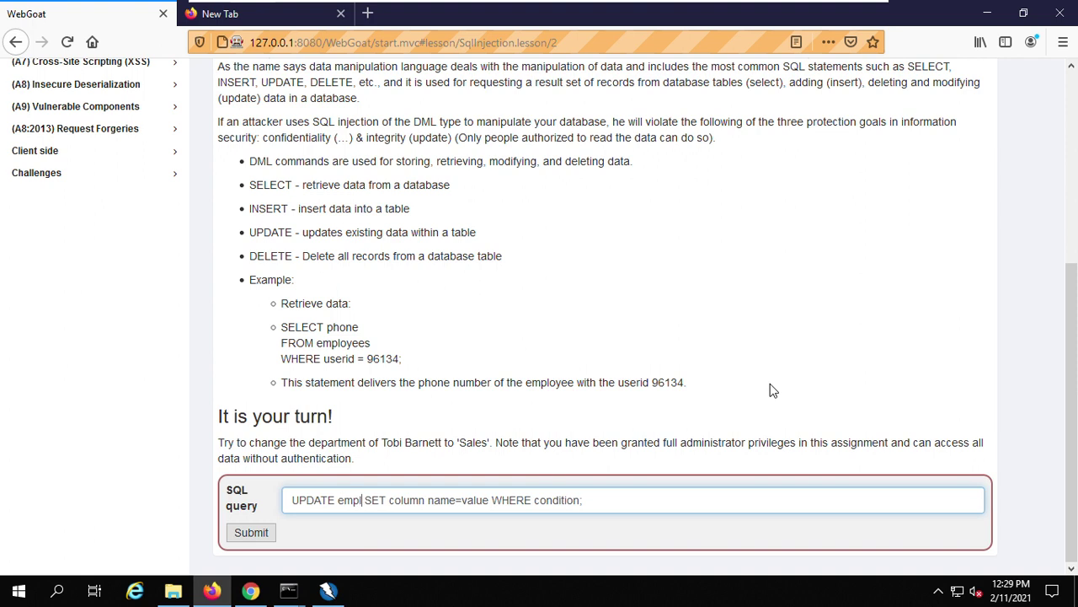
pyautogui.write('yees')
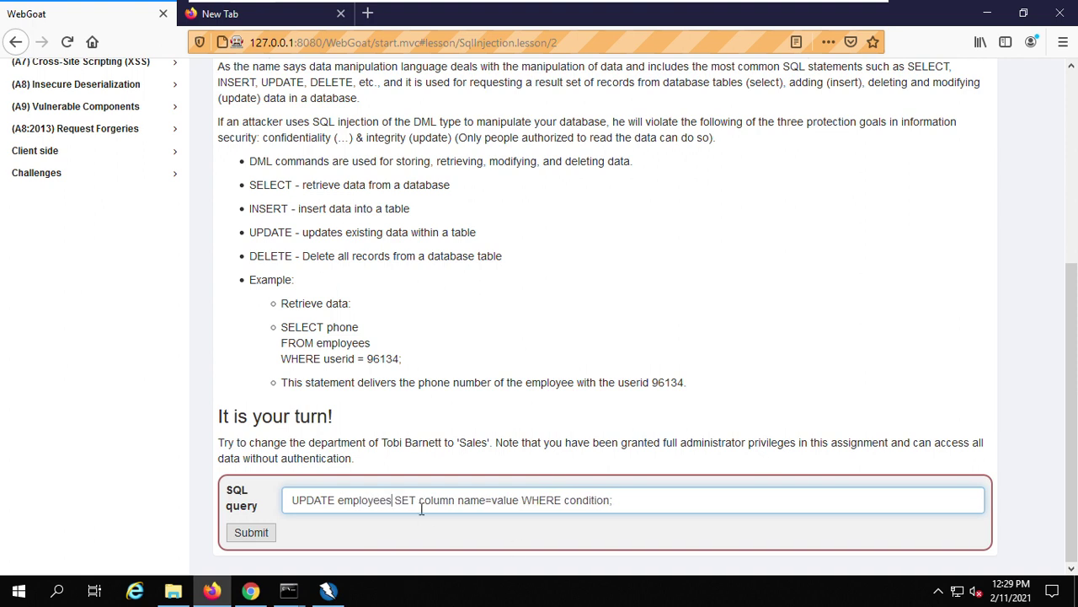
pyautogui.moveTo(422, 504); pyautogui.dragTo(446, 500)
pyautogui.write('department')
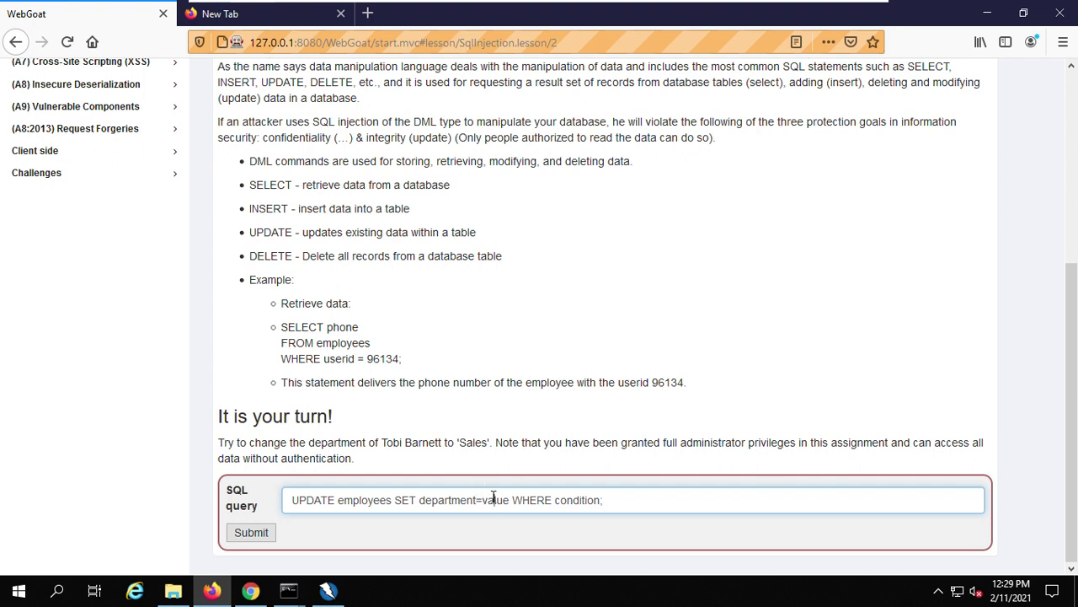
pyautogui.write("'S")
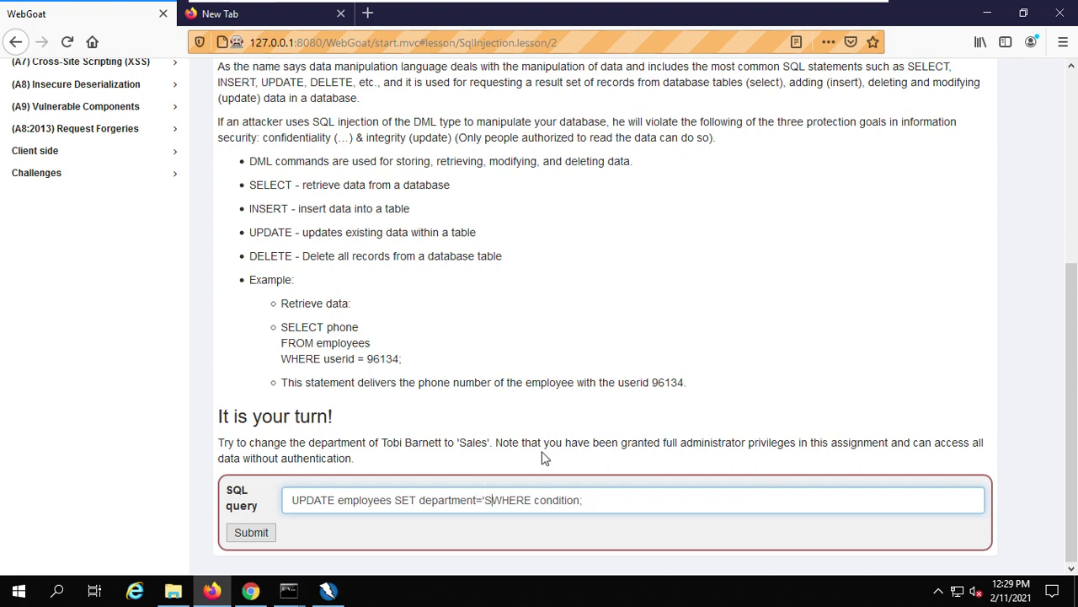
pyautogui.write("ales'")
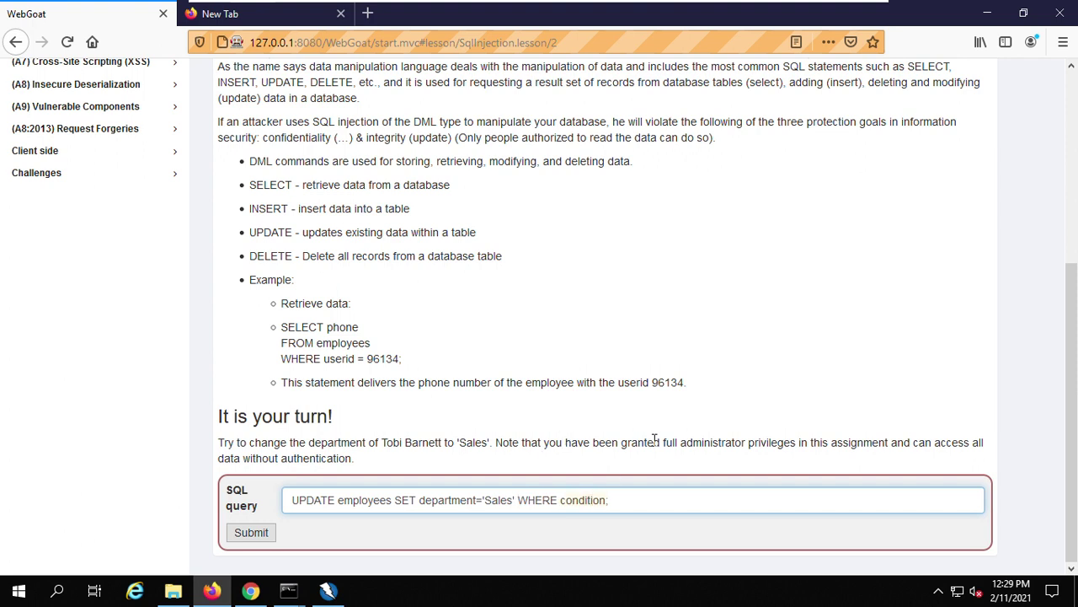
pyautogui.hotkey('ctrl', 'BackSpace')
pyautogui.hotkey('ctrl', 'BackSpace')
pyautogui.write('user')
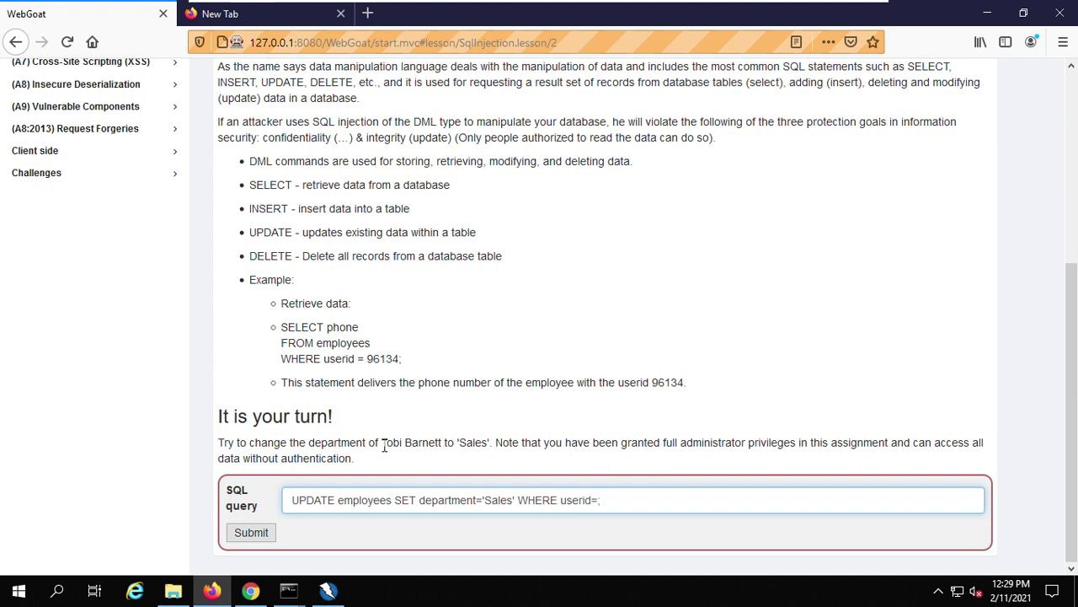
# End the UPDATE query with a semicolon and bring the GitHub lab05 instructions forward
pyautogui.write('id=;')
pyautogui.scroll(1, 384, 326)
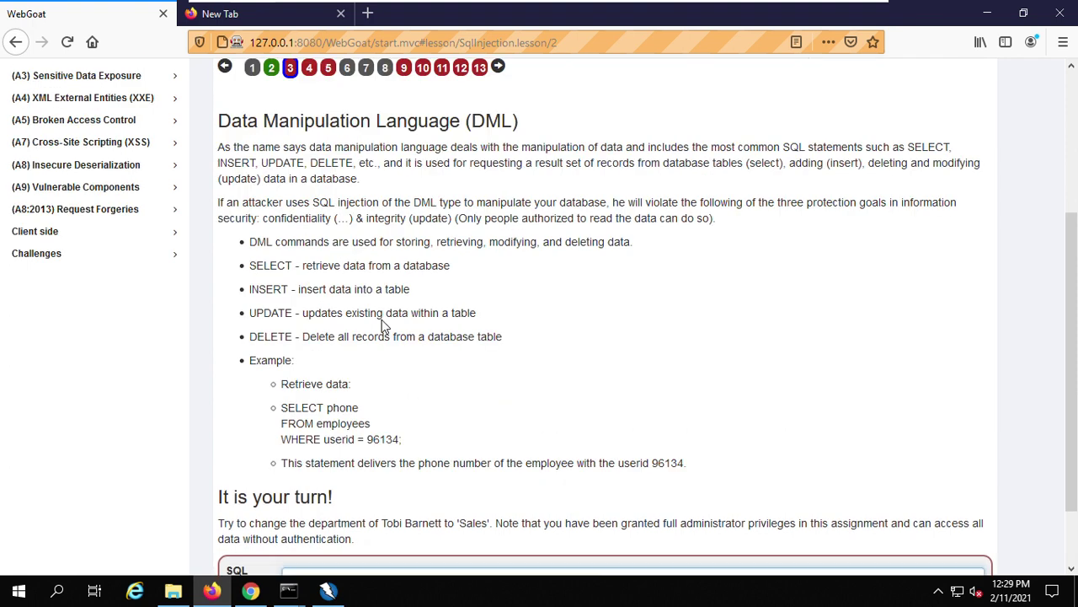
pyautogui.scroll(1, 383, 326)
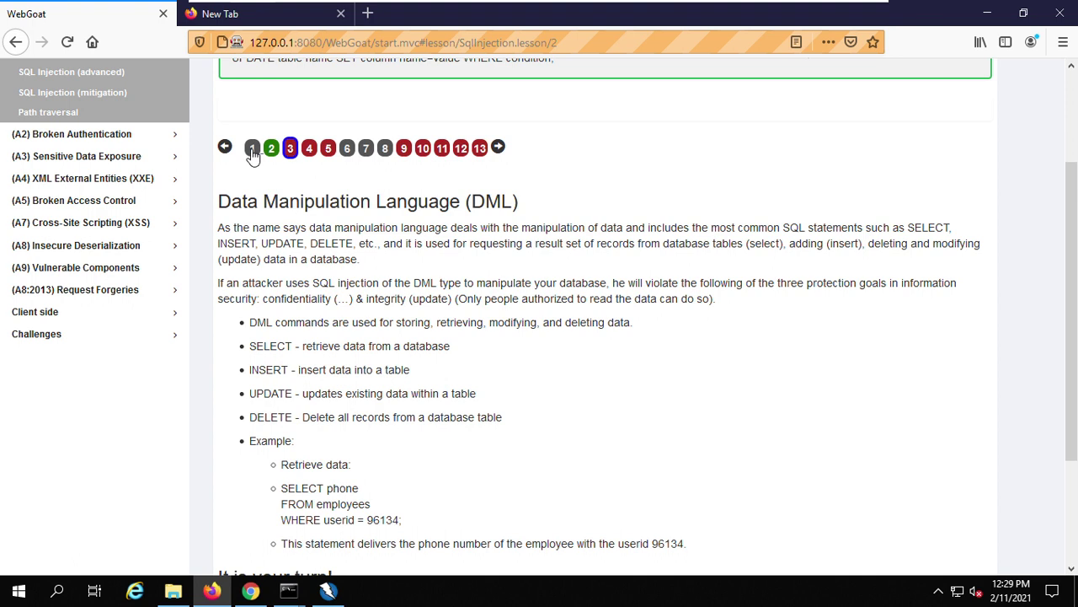
pyautogui.click(250, 590)
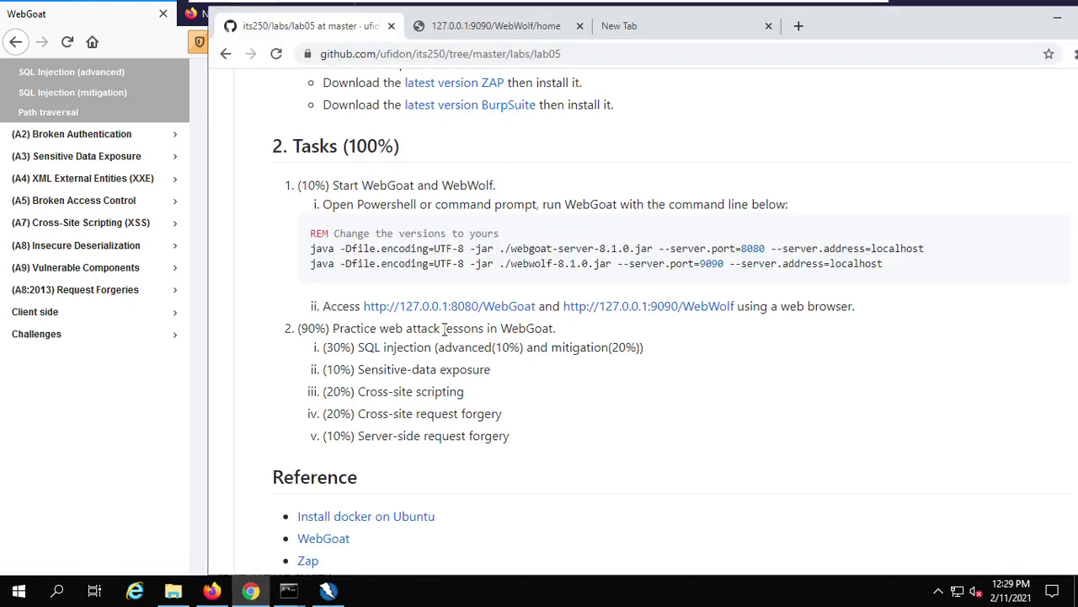
# Open the WebGoat link in a new Chrome tab and sign in
pyautogui.rightClick(455, 312)
pyautogui.click(477, 320)
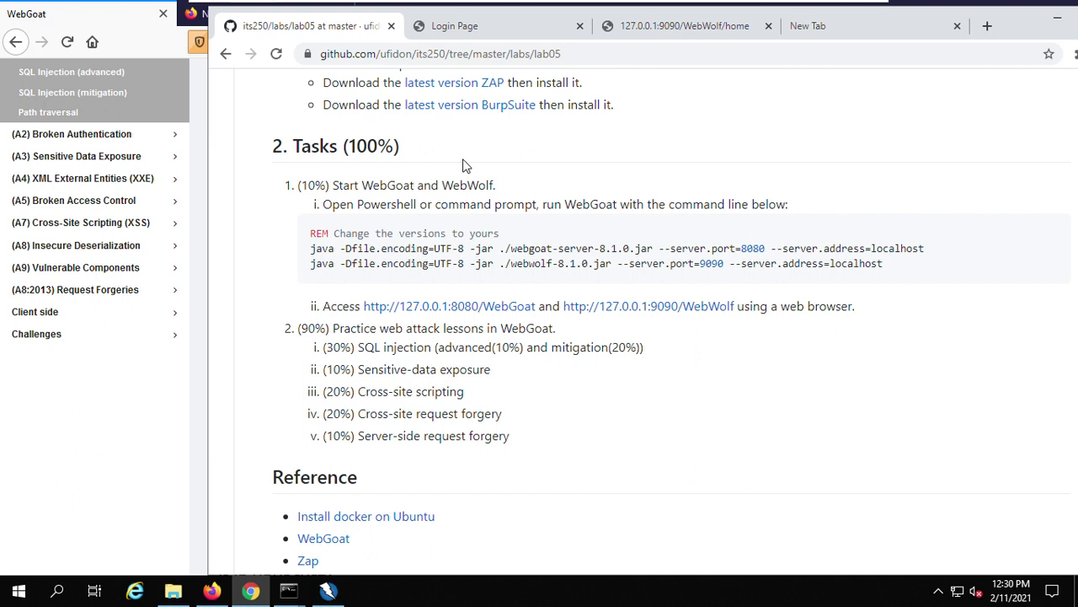
pyautogui.click(489, 32)
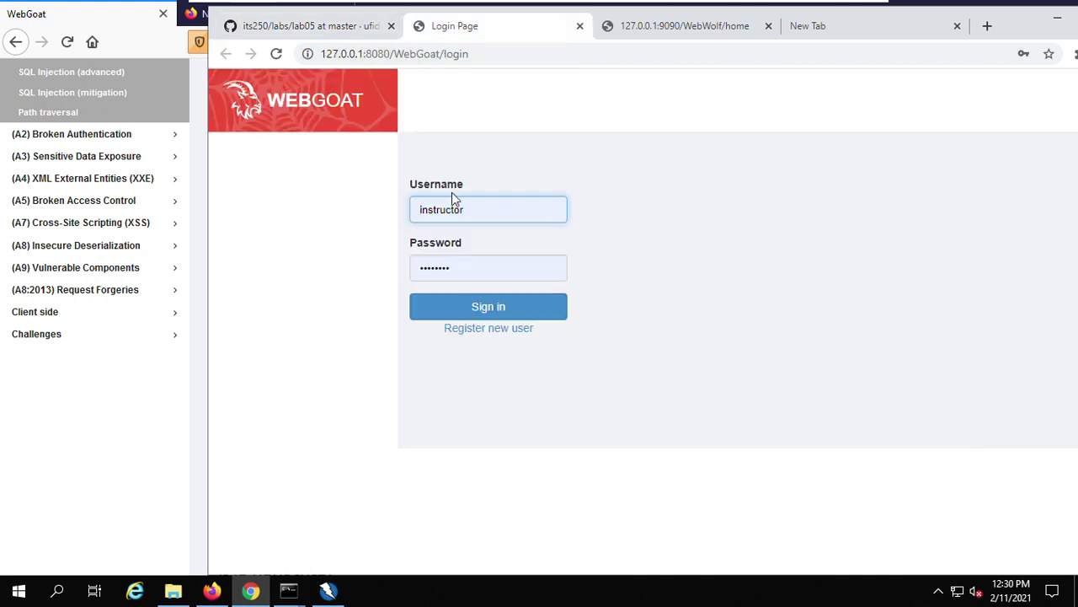
pyautogui.click(483, 311)
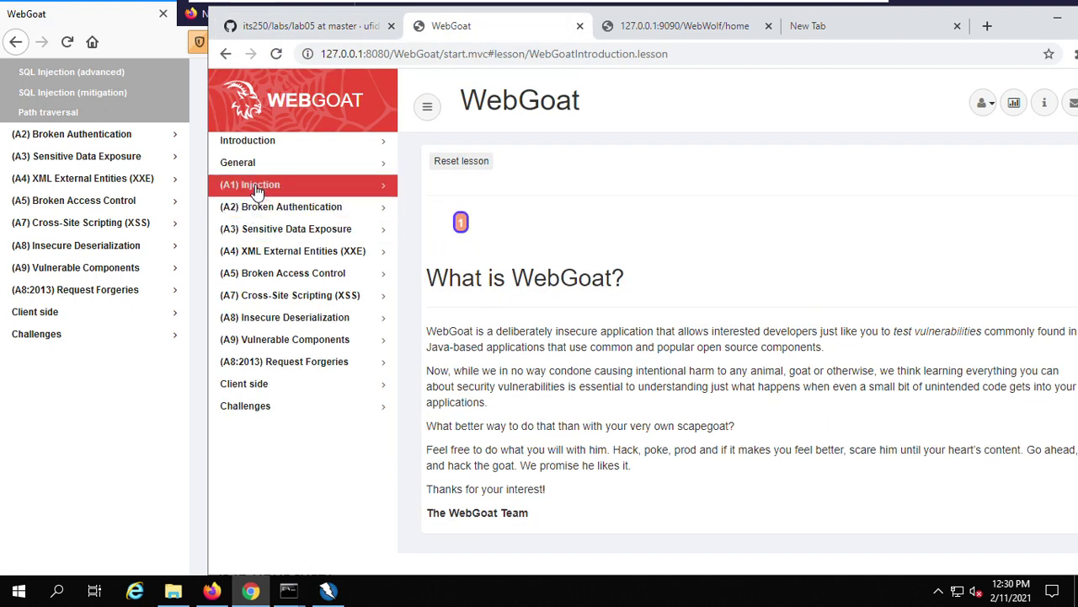
# Show page 2 of (A1) Injection > SQL Injection (intro), then return to the Firefox lesson
pyautogui.click(244, 185)
pyautogui.click(290, 207)
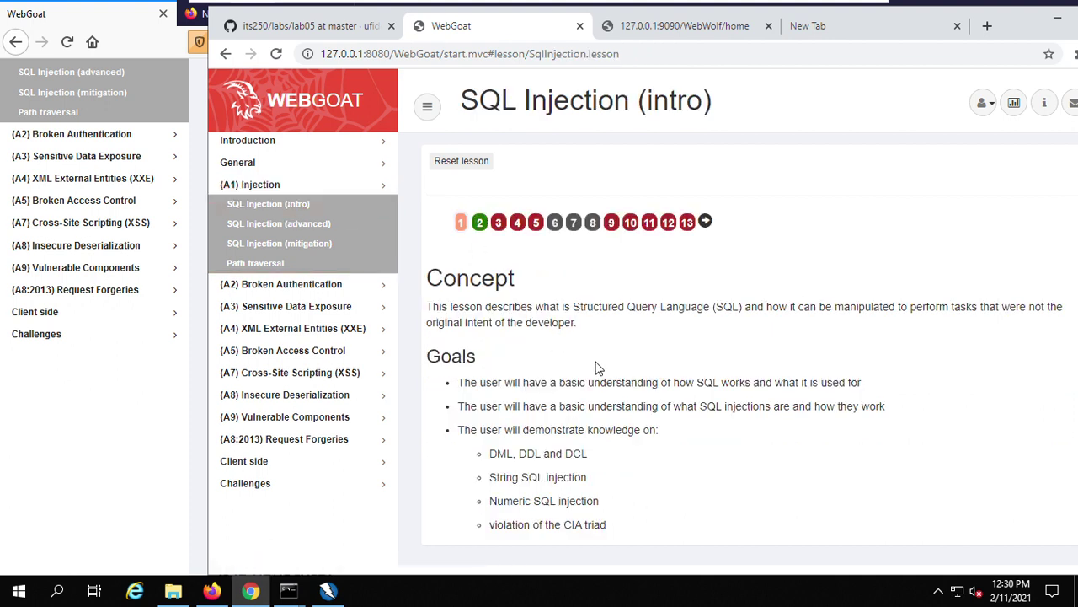
pyautogui.click(479, 222)
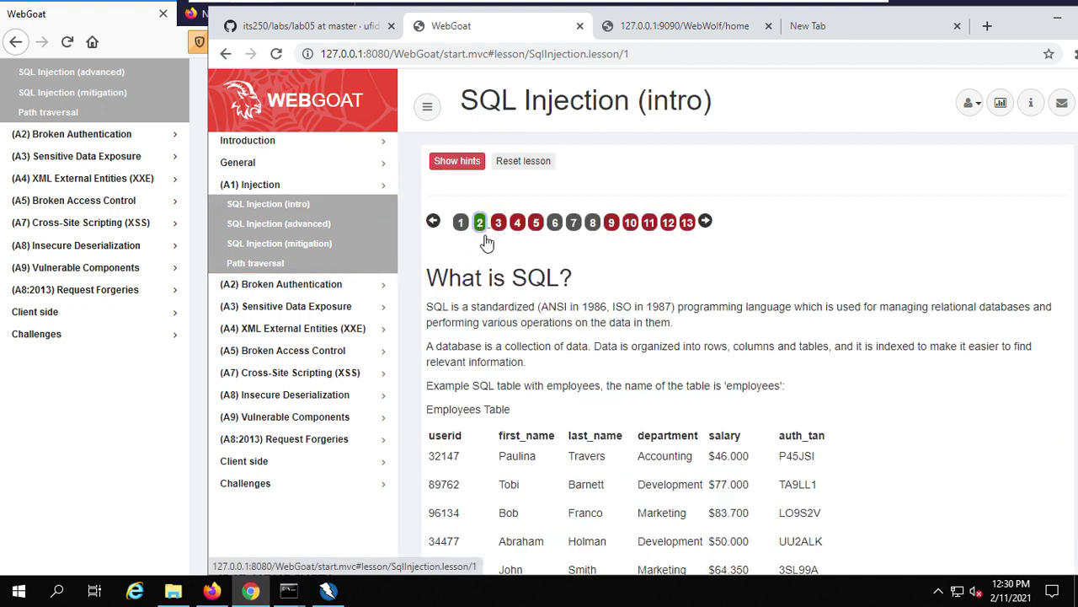
pyautogui.scroll(-3, 608, 408)
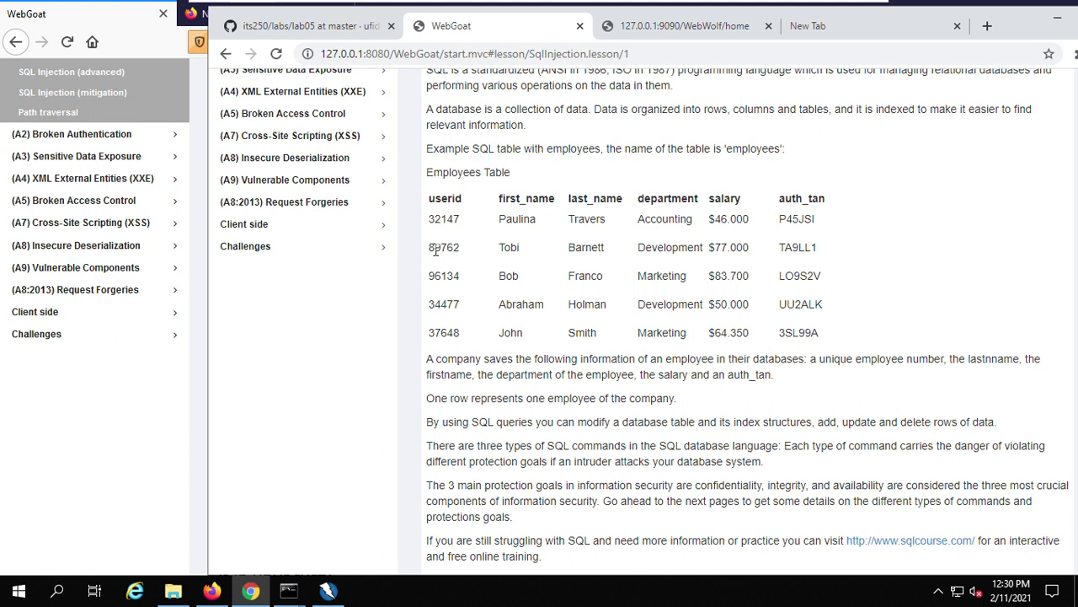
pyautogui.click(156, 42)
# Complete the WHERE clause with the employee's userid and run the UPDATE setting department to Sales
pyautogui.scroll(-4, 467, 429)
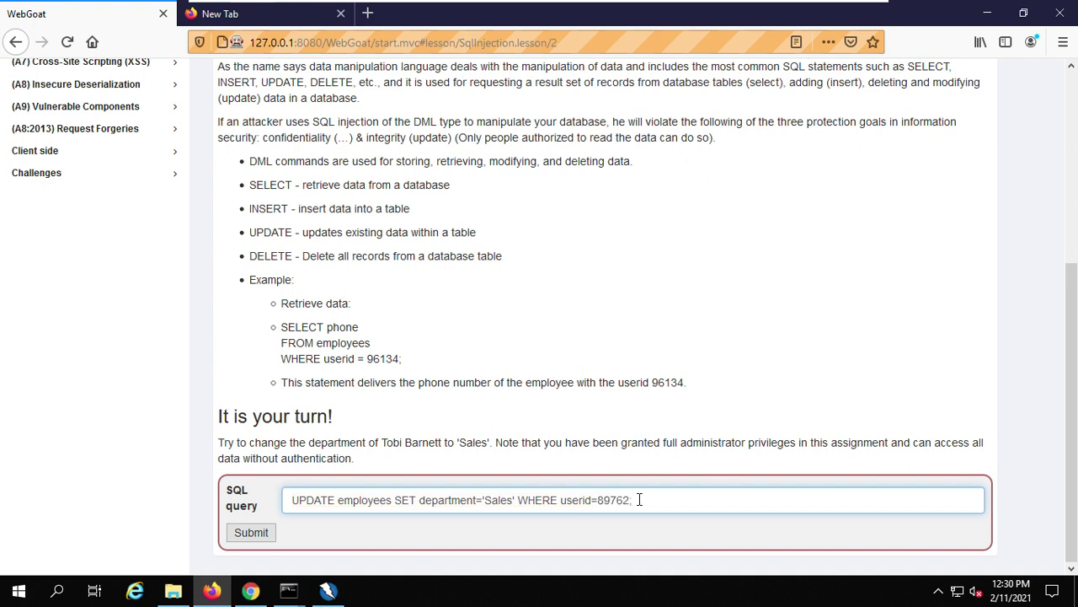
pyautogui.click(248, 537)
pyautogui.scroll(-2, 346, 438)
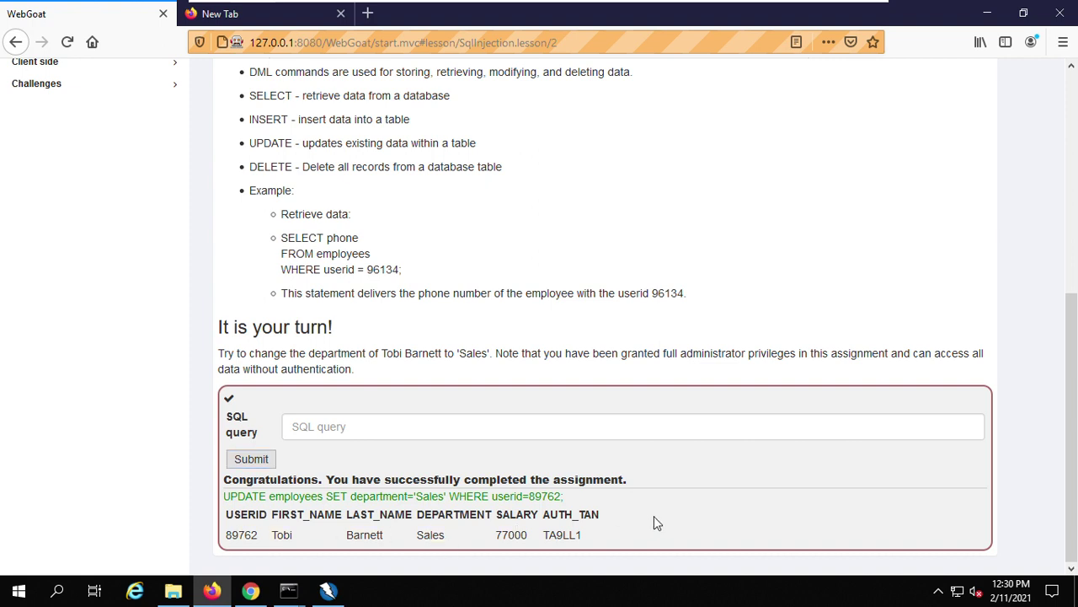
pyautogui.scroll(3, 654, 514)
pyautogui.scroll(3, 649, 504)
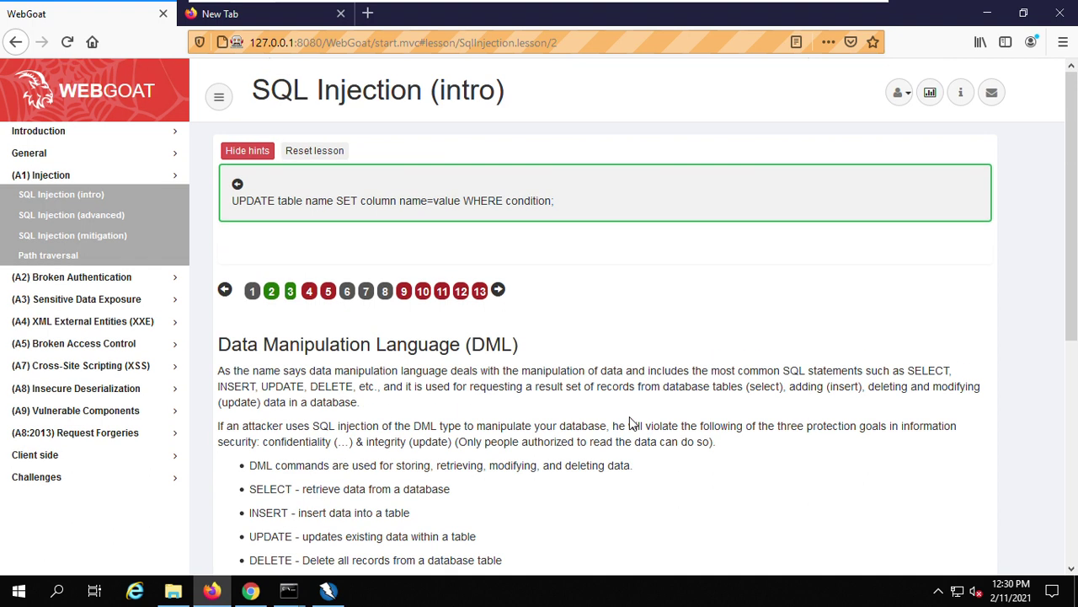
# Go to lesson page 4, the DDL task adding a varchar(20) phone column to employees
pyautogui.click(310, 291)
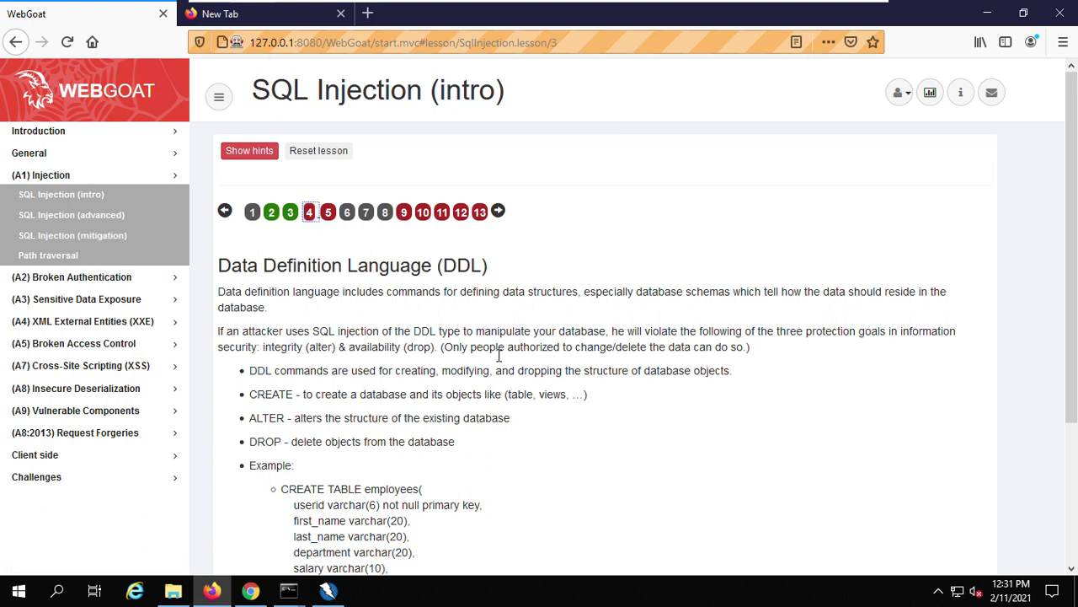
pyautogui.scroll(-2, 534, 385)
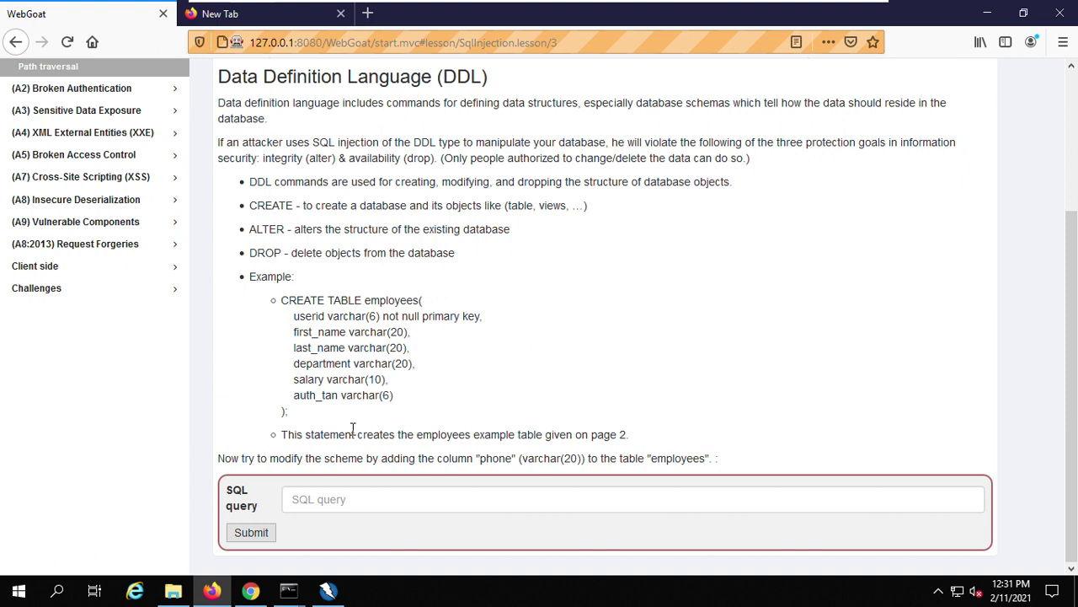
pyautogui.click(341, 500)
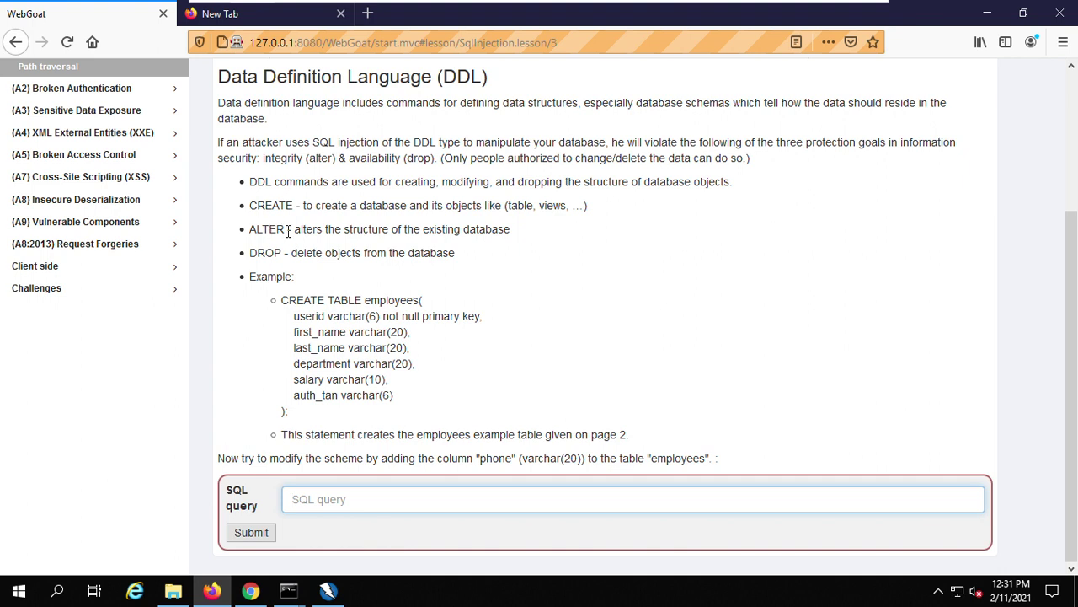
pyautogui.click(337, 226)
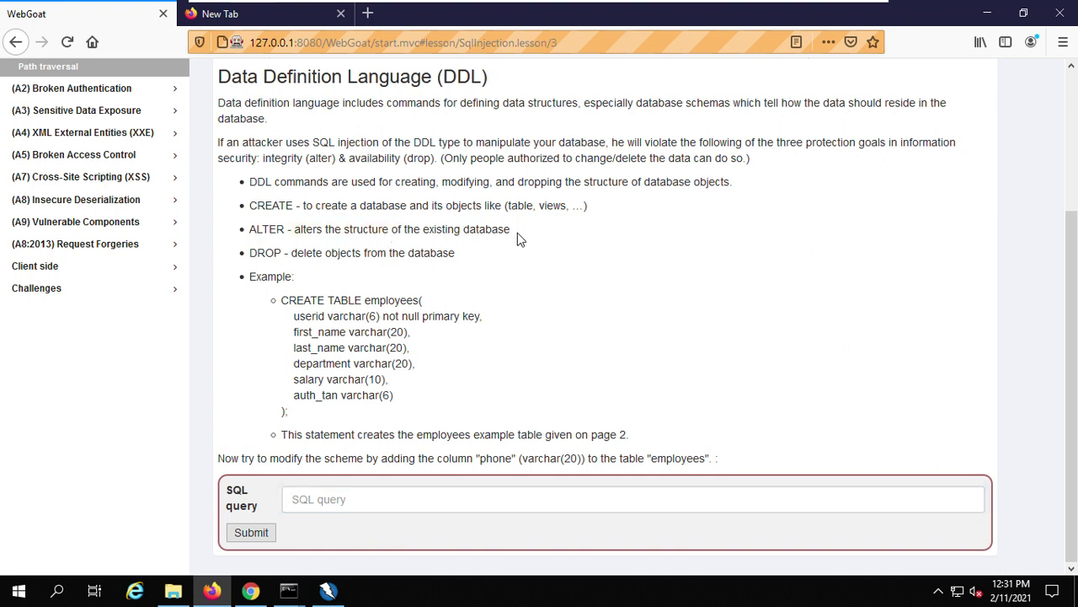
pyautogui.scroll(3, 523, 274)
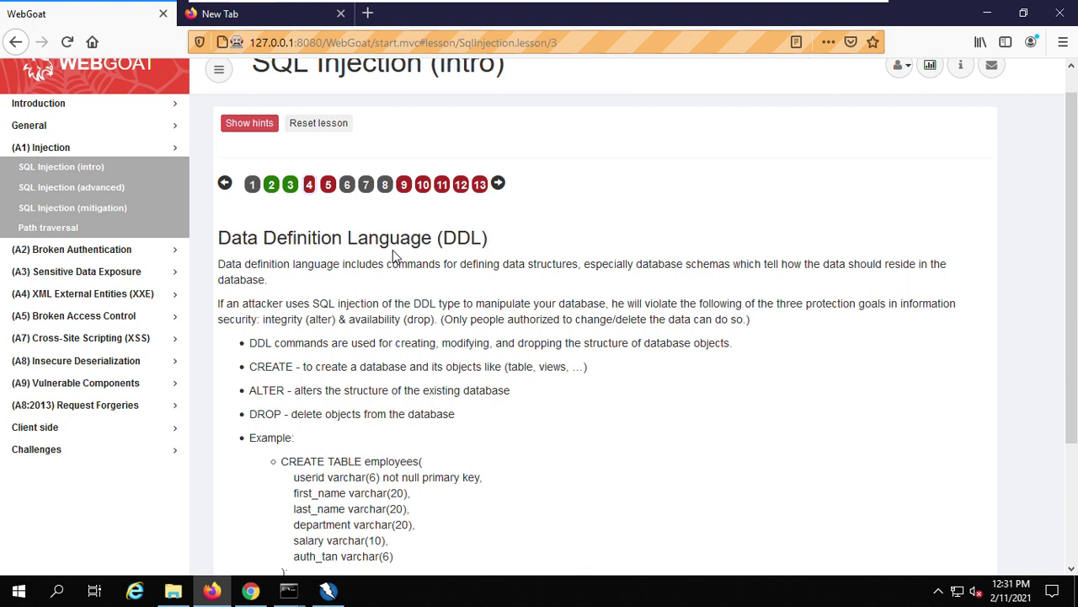
# Reveal the DDL hints through the ALTER TABLE table name ADD column name data type(size); syntax
pyautogui.click(250, 125)
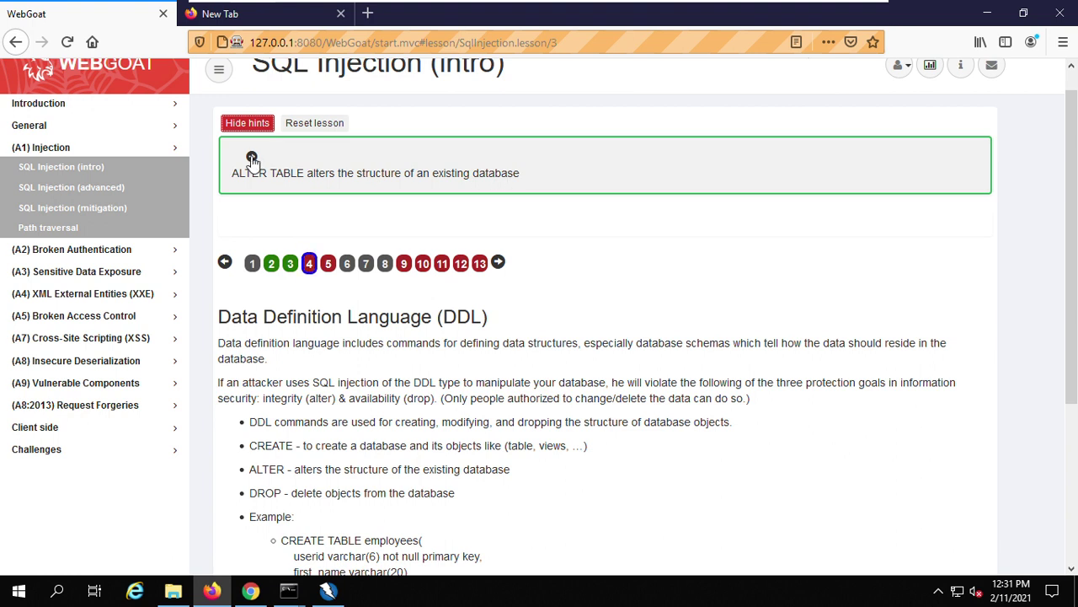
pyautogui.click(251, 158)
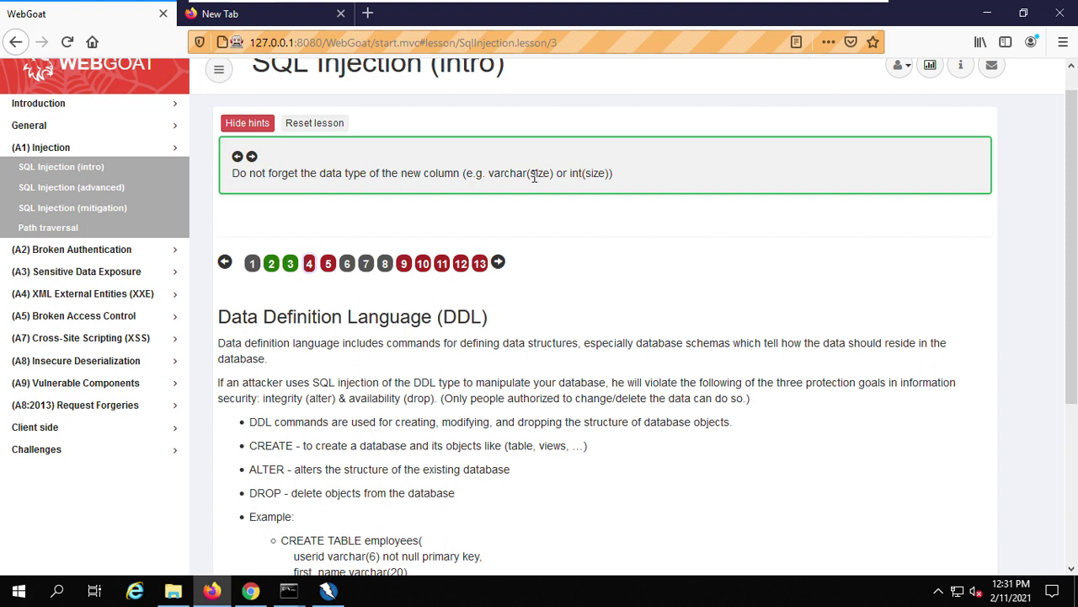
pyautogui.click(252, 158)
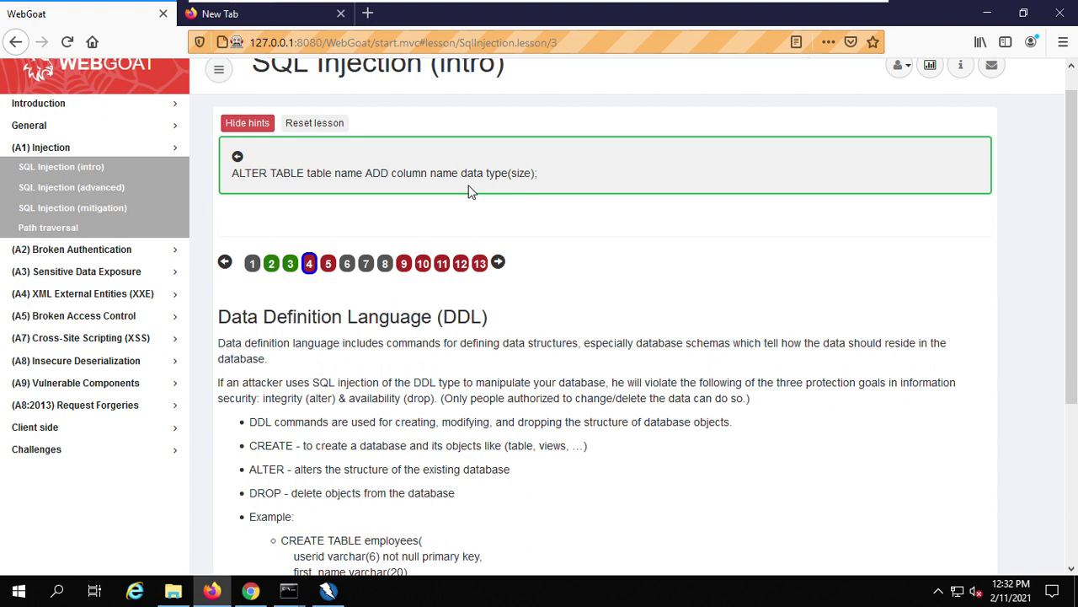
pyautogui.scroll(1, 468, 207)
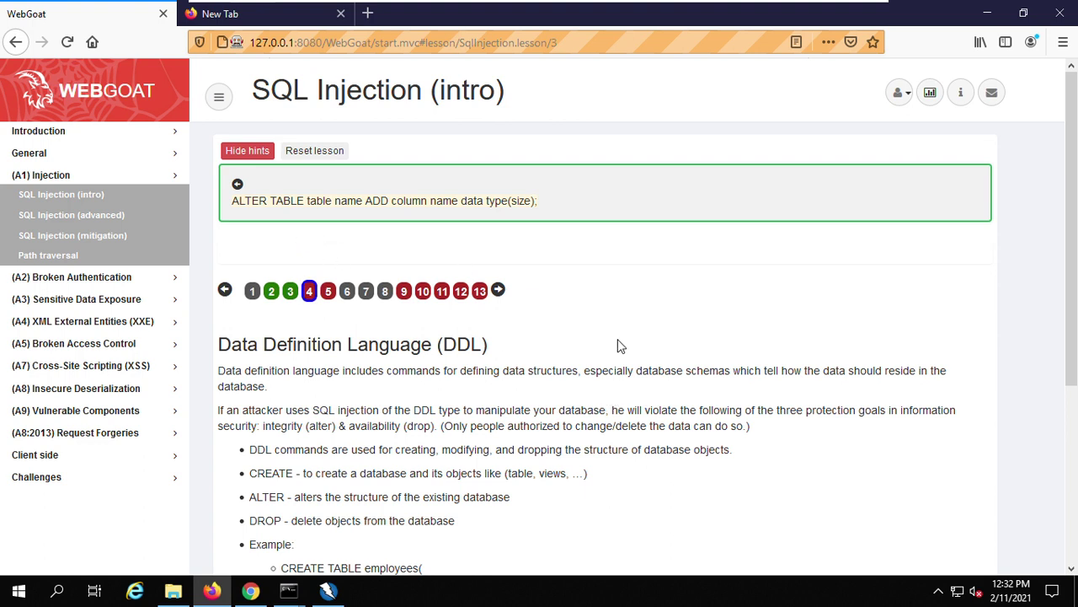
pyautogui.scroll(-2, 688, 430)
# Paste the ALTER TABLE hint template and fill in table employee and column "phone"
pyautogui.scroll(-2, 688, 432)
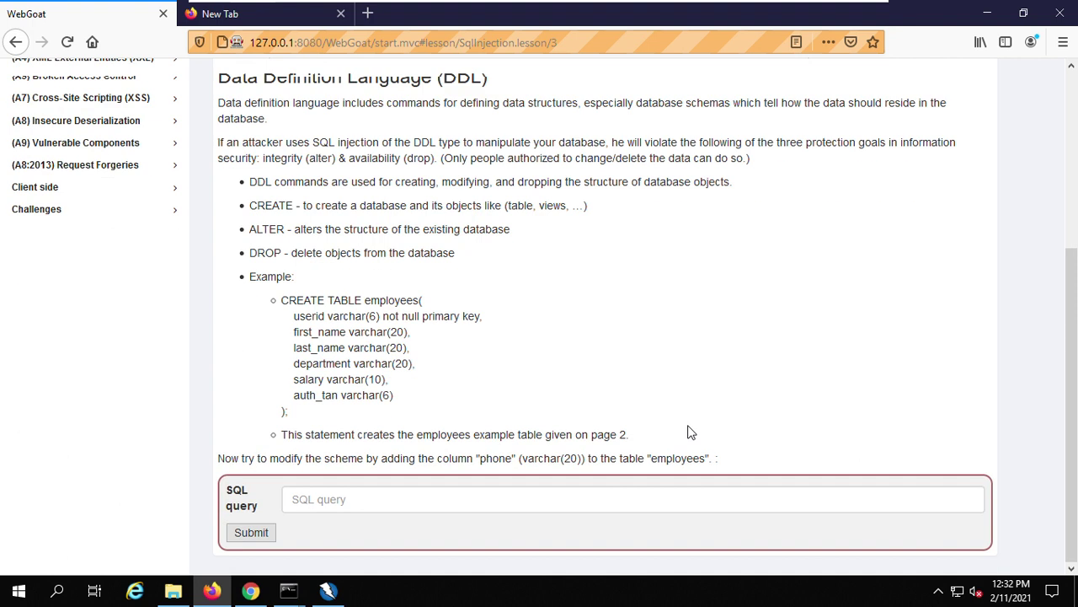
pyautogui.click(325, 503)
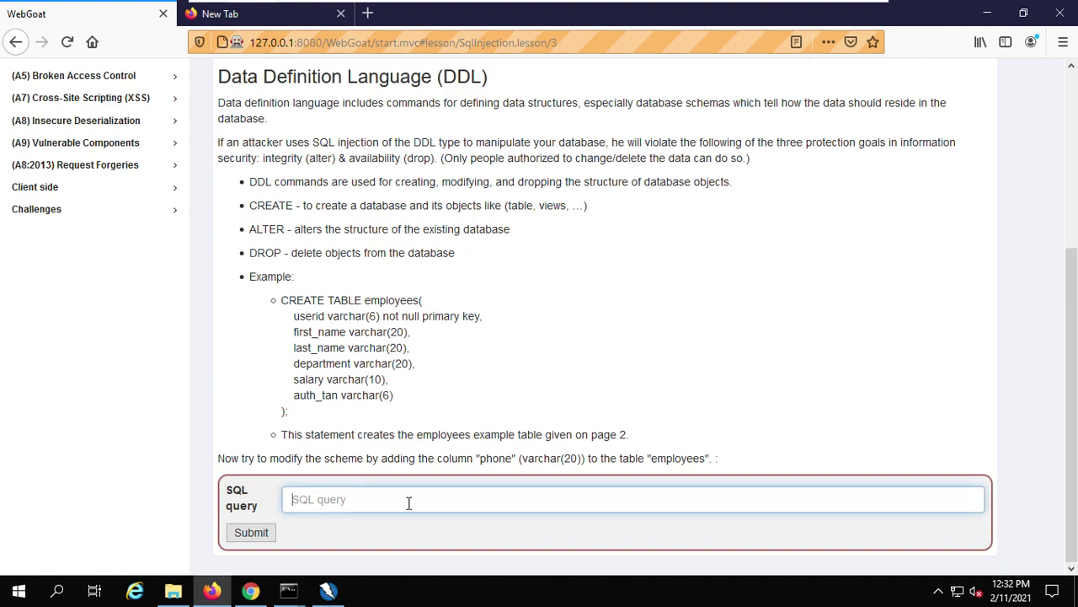
pyautogui.write('ALTER TABLE table name ADD column name data type(size);')
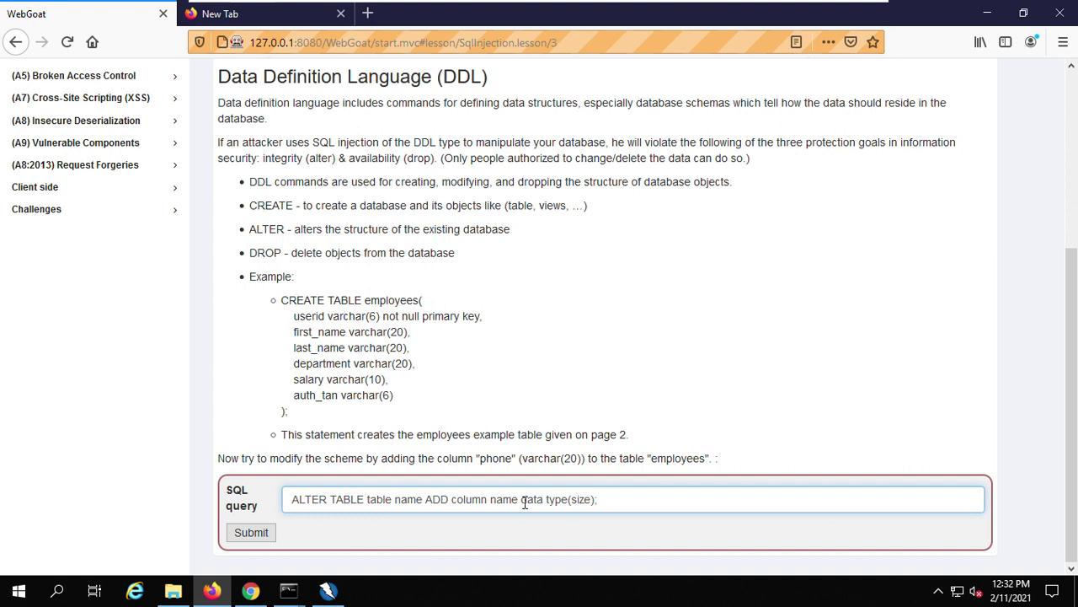
pyautogui.press('BackSpace')
pyautogui.press('BackSpace')
pyautogui.press('BackSpace')
pyautogui.press('BackSpace')
pyautogui.press('BackSpace')
pyautogui.press('BackSpace')
pyautogui.press('BackSpace')
pyautogui.press('BackSpace')
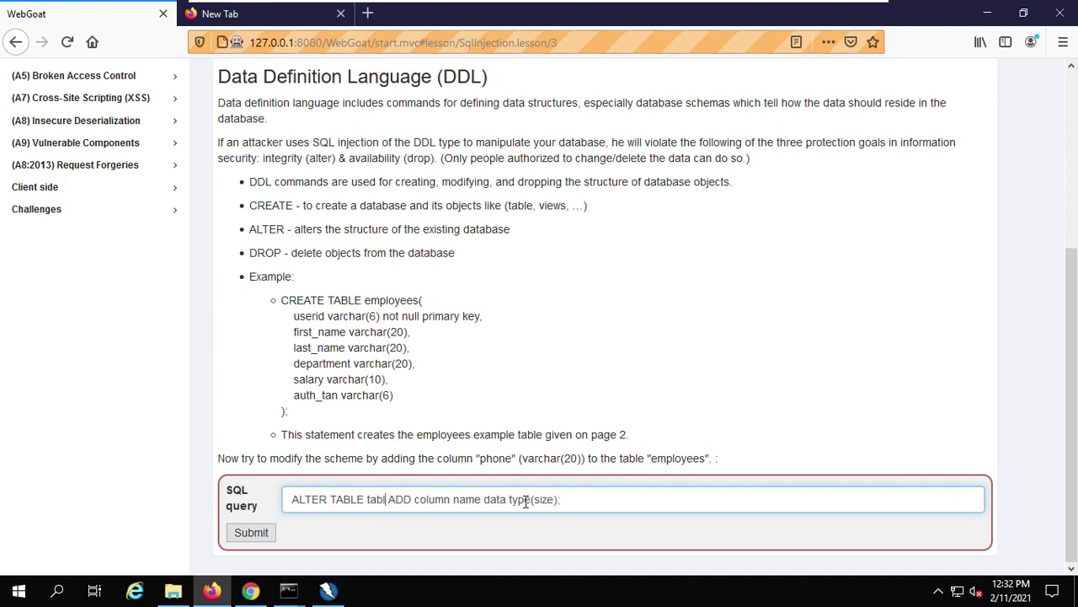
pyautogui.press('BackSpace')
pyautogui.press('BackSpace')
pyautogui.write('e')
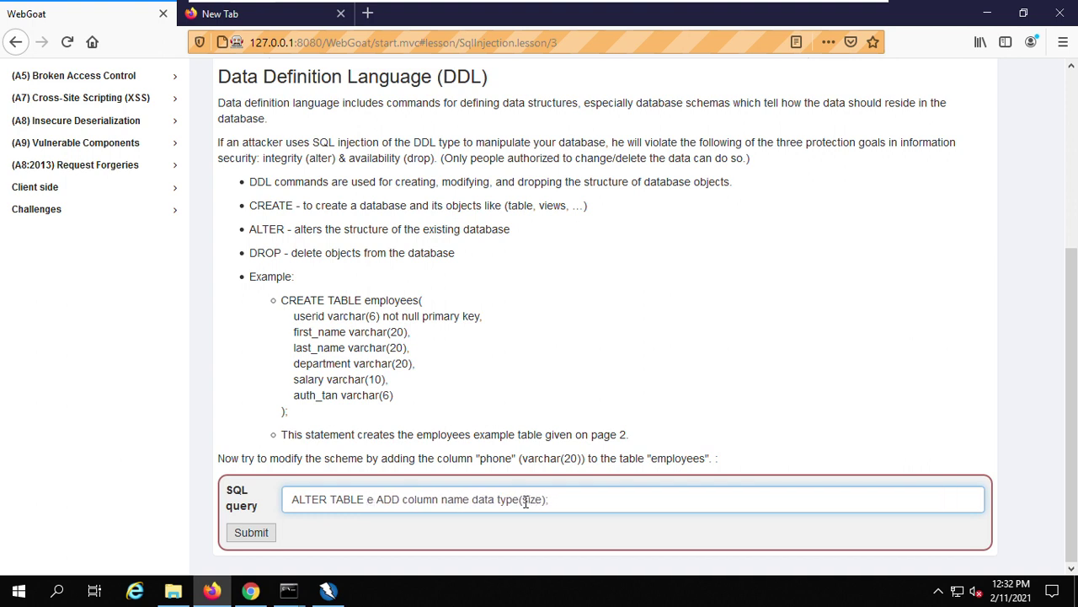
pyautogui.write('mployee')
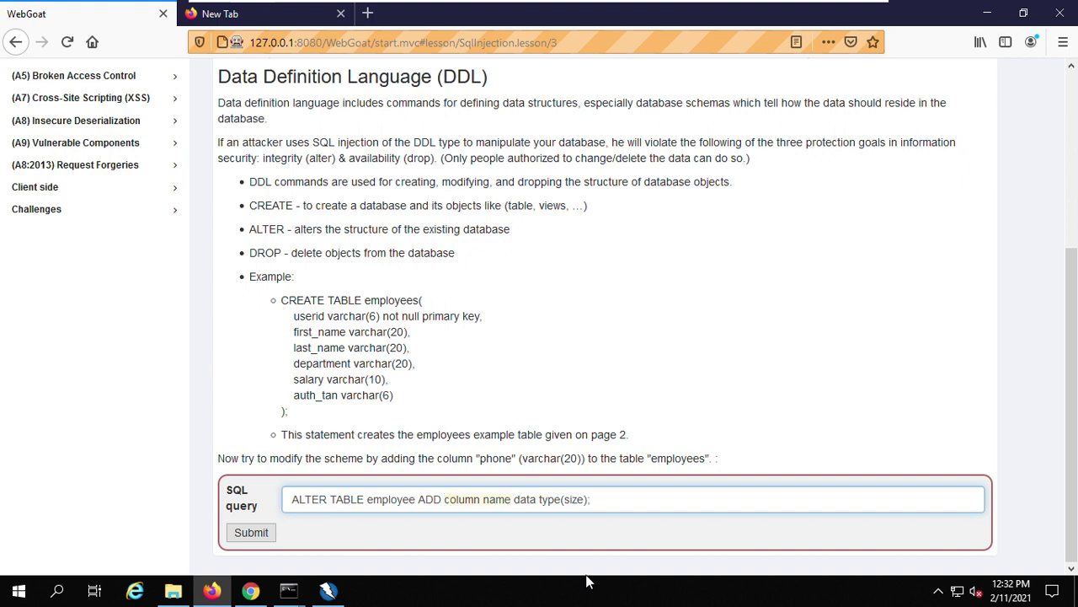
pyautogui.write('"phone')
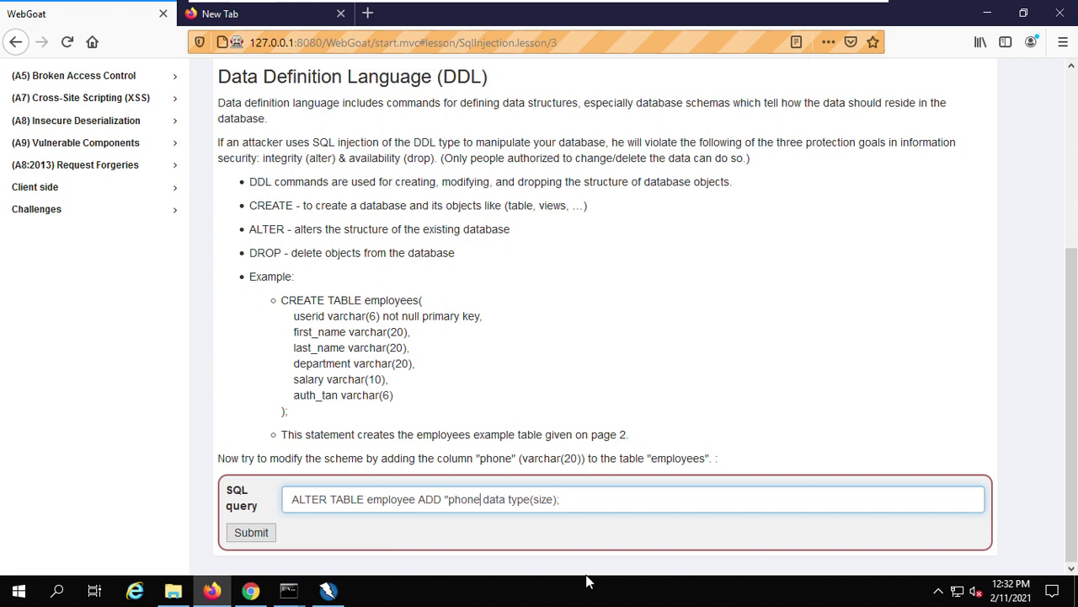
pyautogui.write('"')
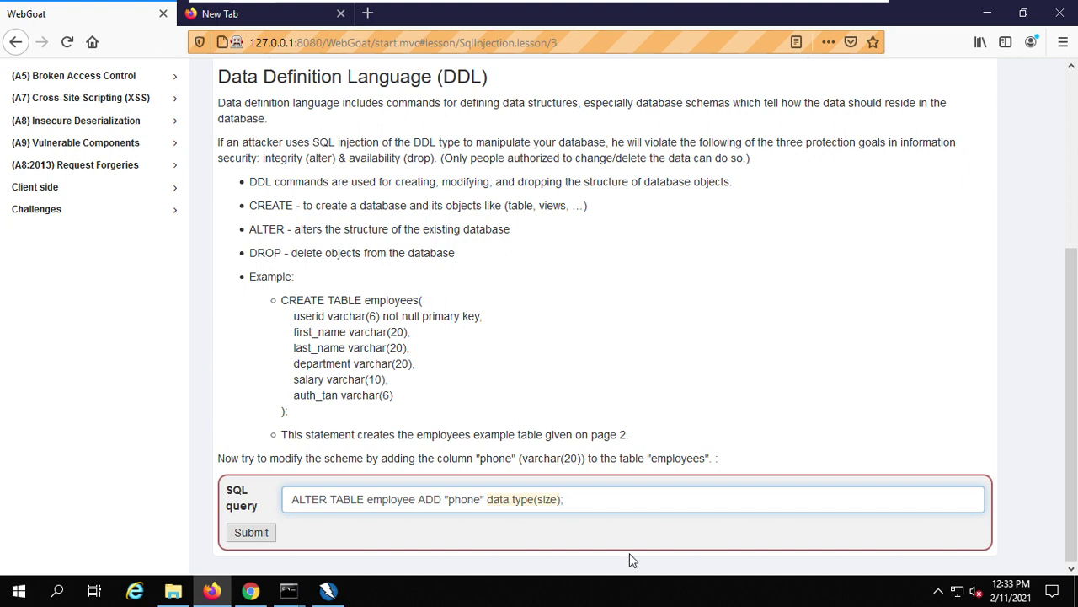
# Replace the data type placeholder with varchar(20) and submit the query
pyautogui.press('BackSpace')
pyautogui.write('va')
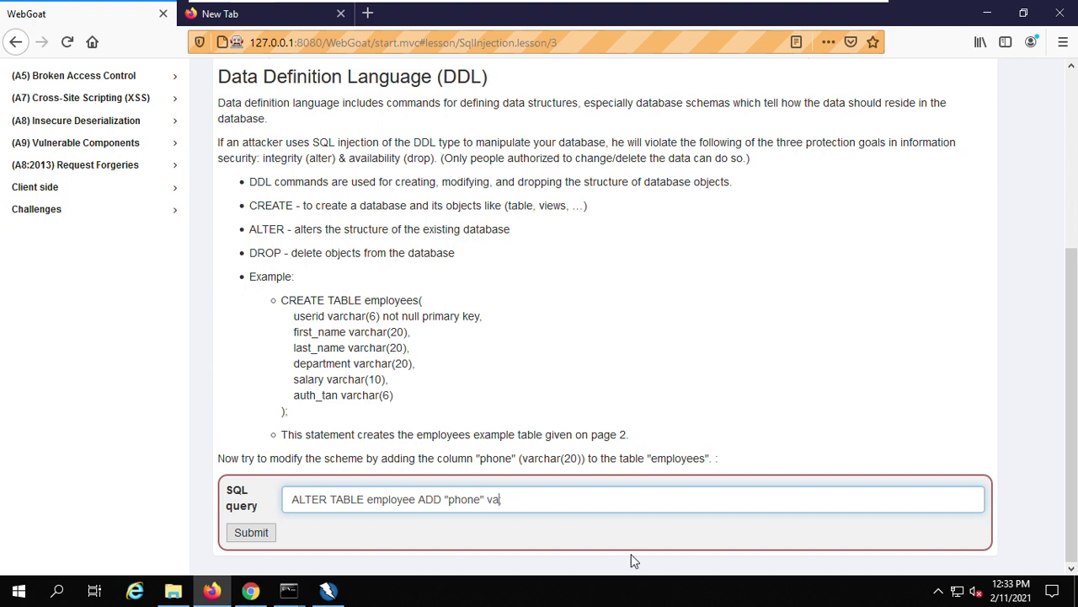
pyautogui.write('rchar(20);')
pyautogui.click(383, 501)
pyautogui.click(249, 533)
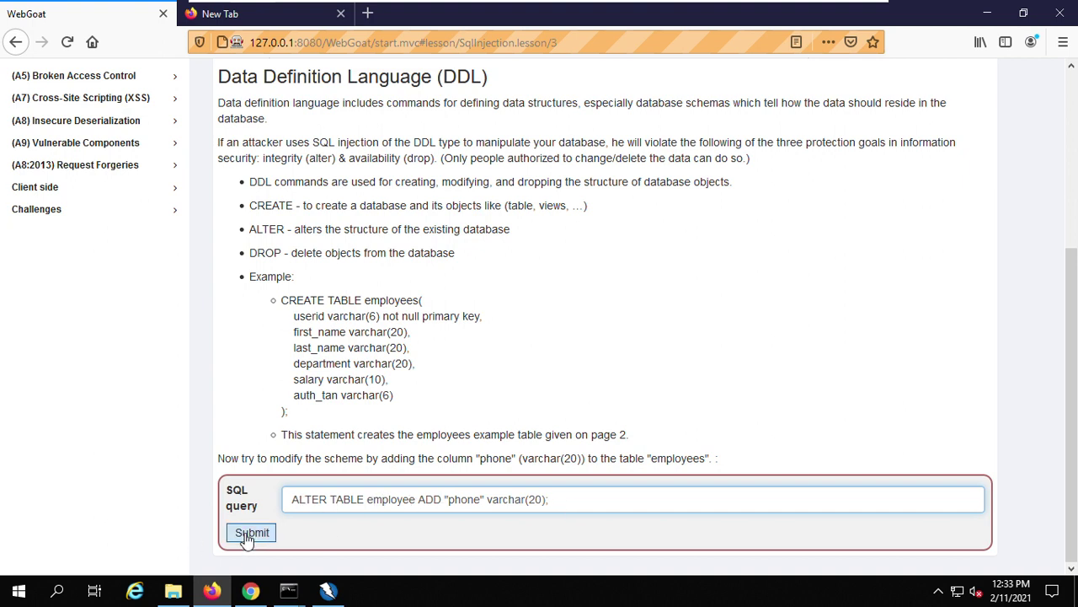
# Correct the table name to employees and resubmit, which fails with object not found: PHONE
pyautogui.scroll(-1, 376, 431)
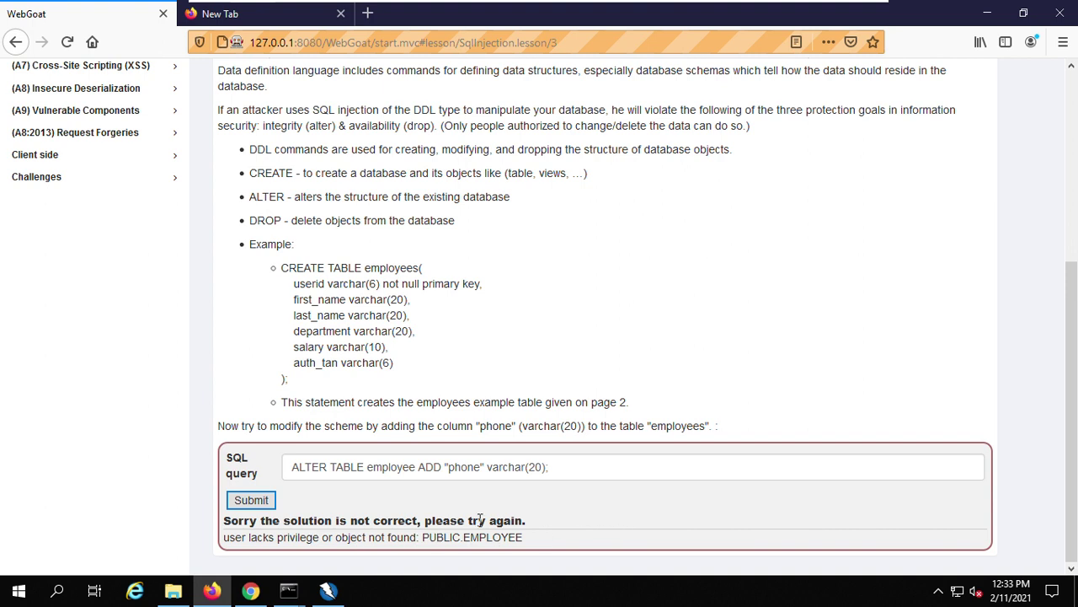
pyautogui.click(415, 466)
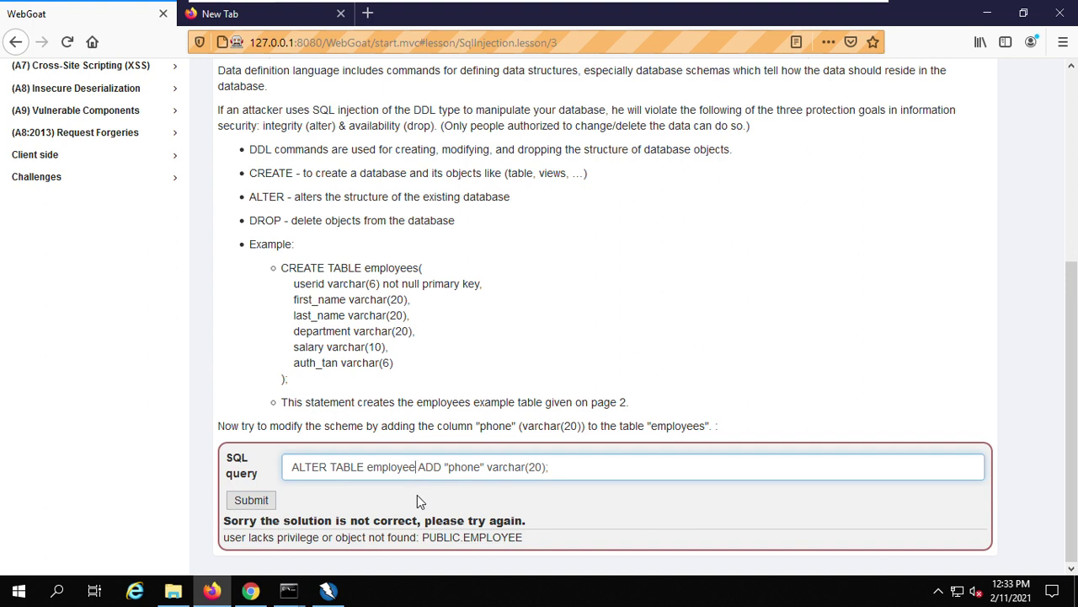
pyautogui.write('s')
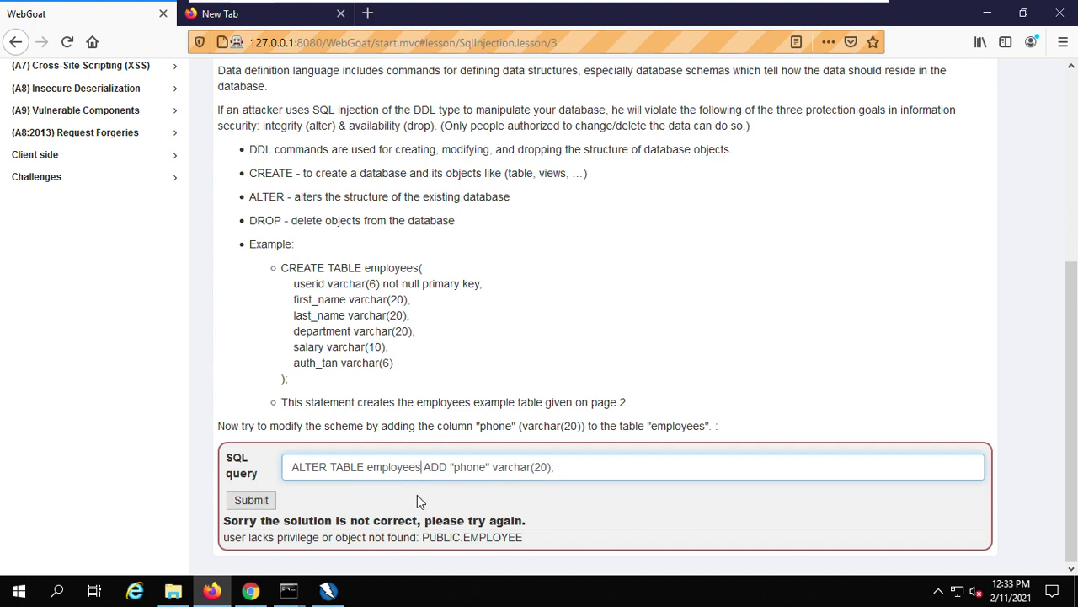
pyautogui.click(251, 501)
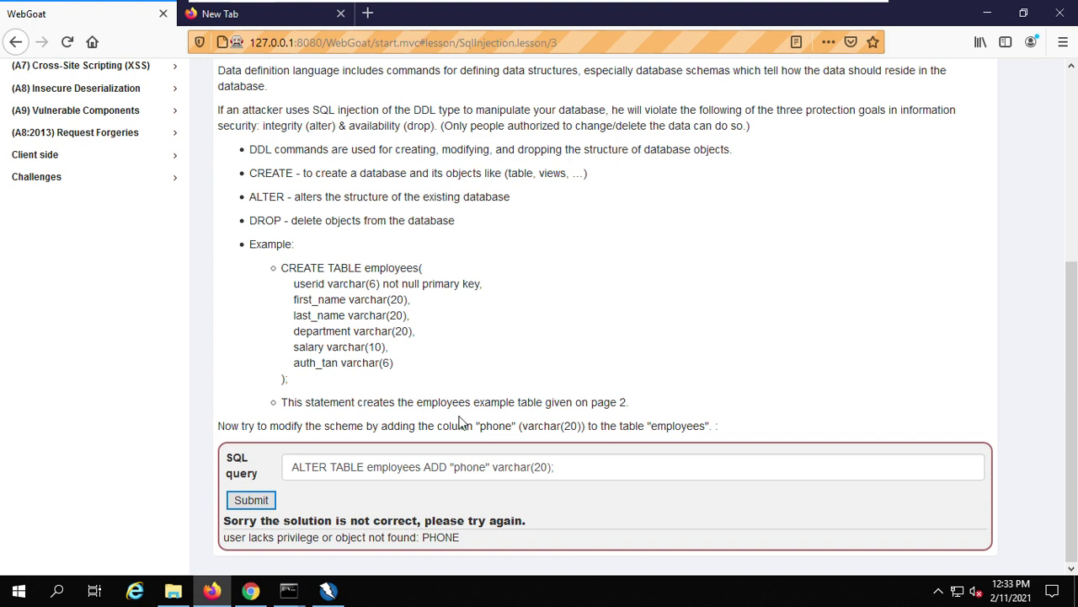
pyautogui.scroll(3, 438, 252)
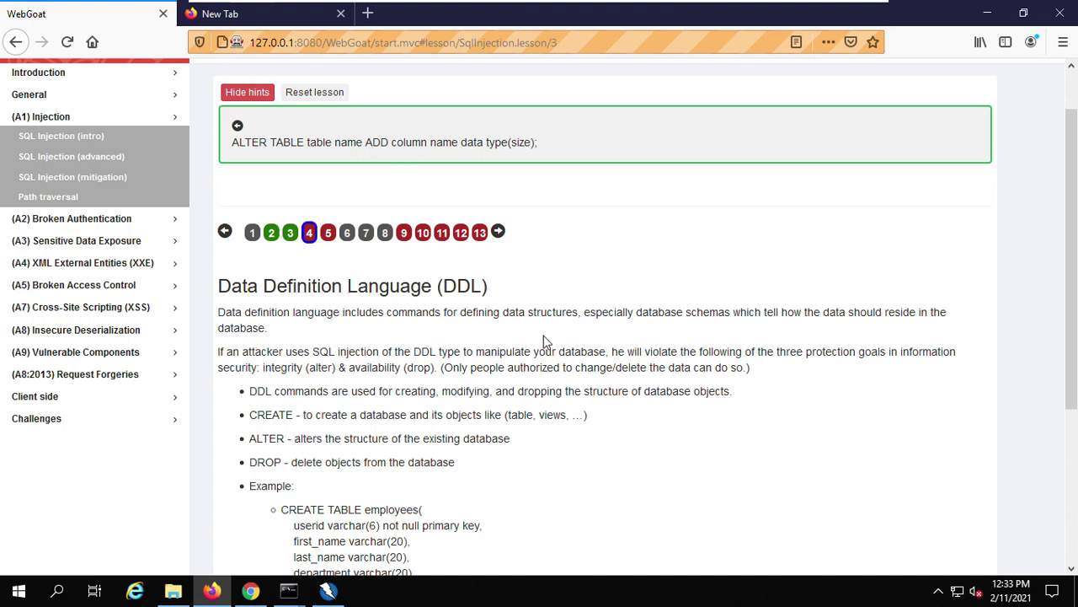
pyautogui.scroll(-5, 543, 342)
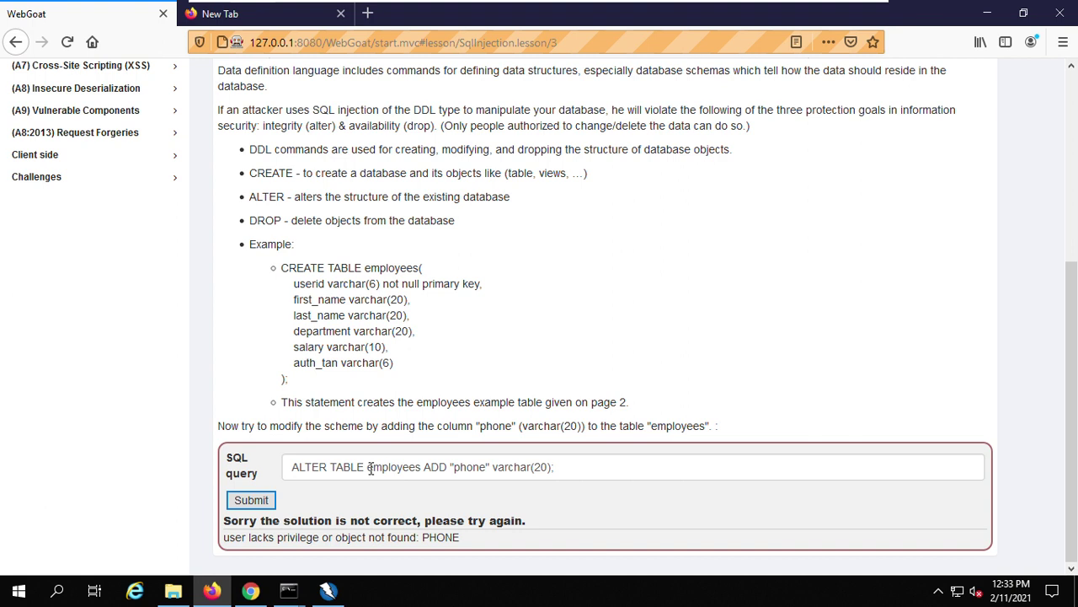
pyautogui.scroll(6, 370, 468)
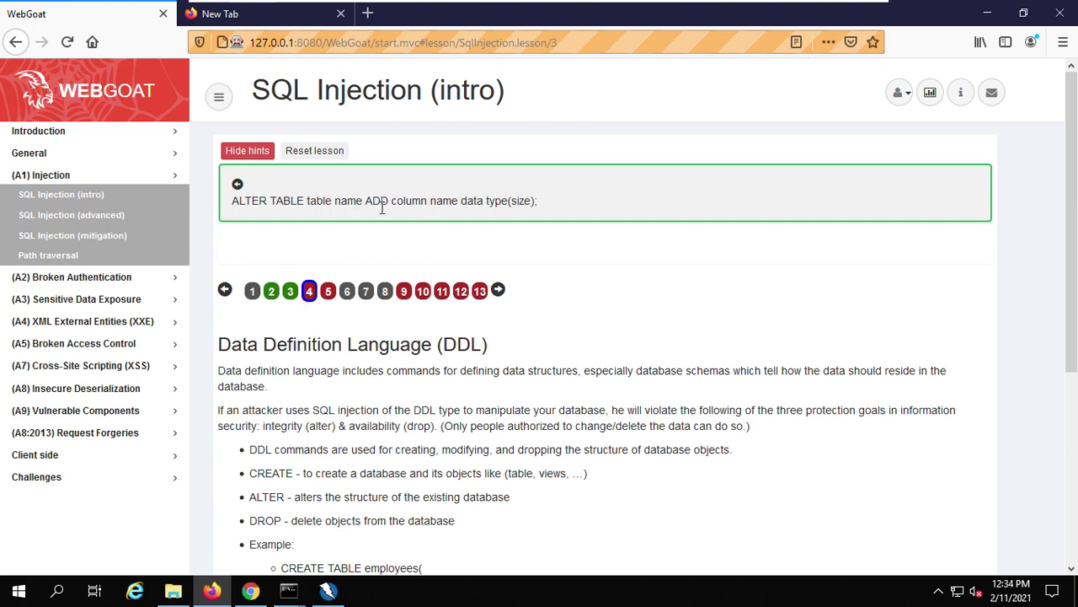
# Search Google in Chrome for 'sql alter table add column'
pyautogui.click(251, 588)
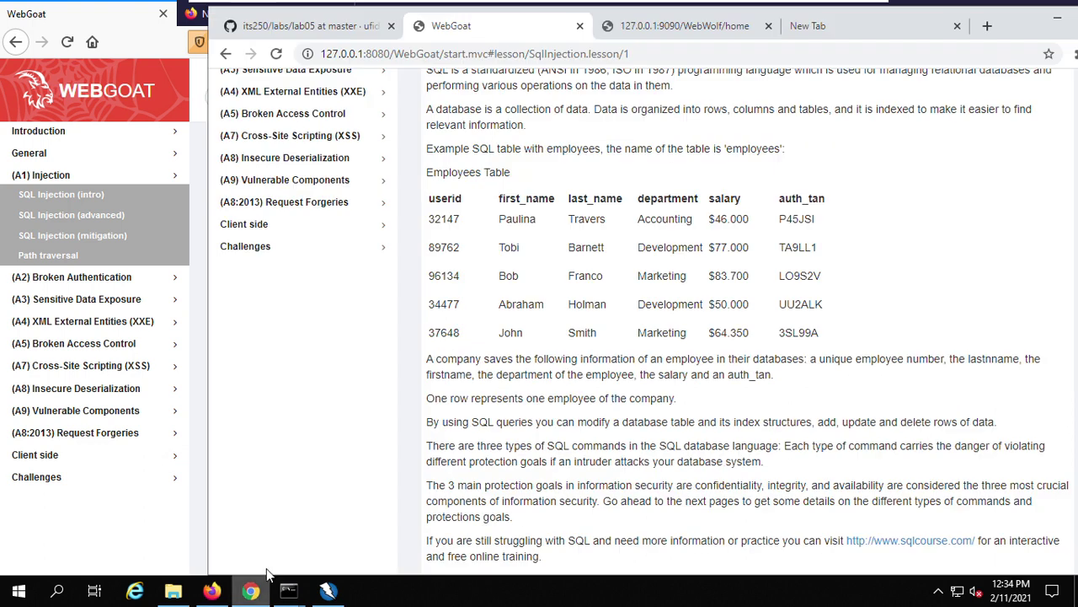
pyautogui.click(832, 30)
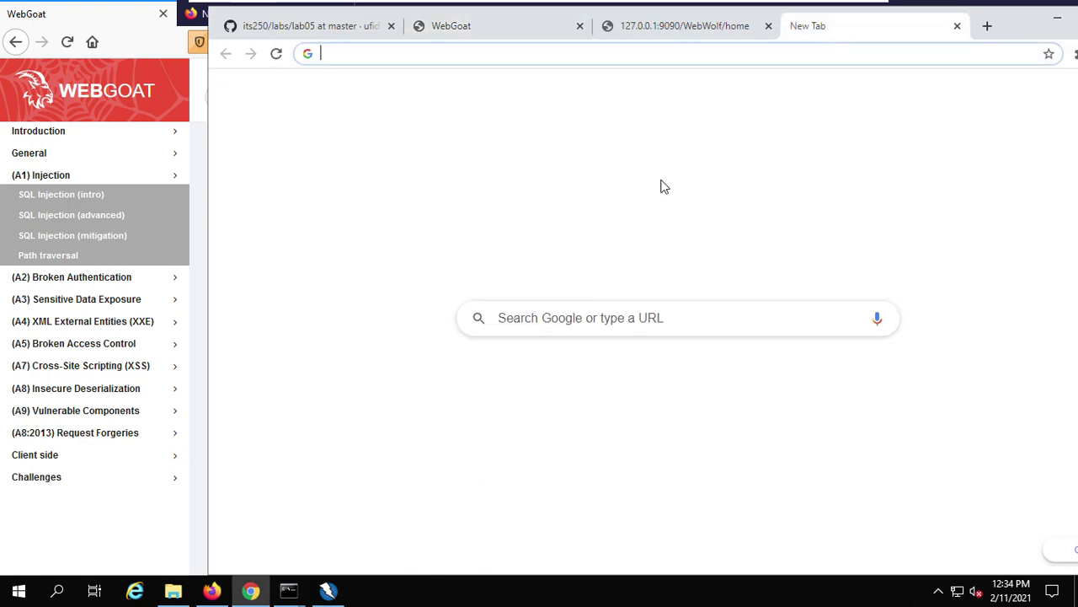
pyautogui.click(582, 314)
pyautogui.write('s')
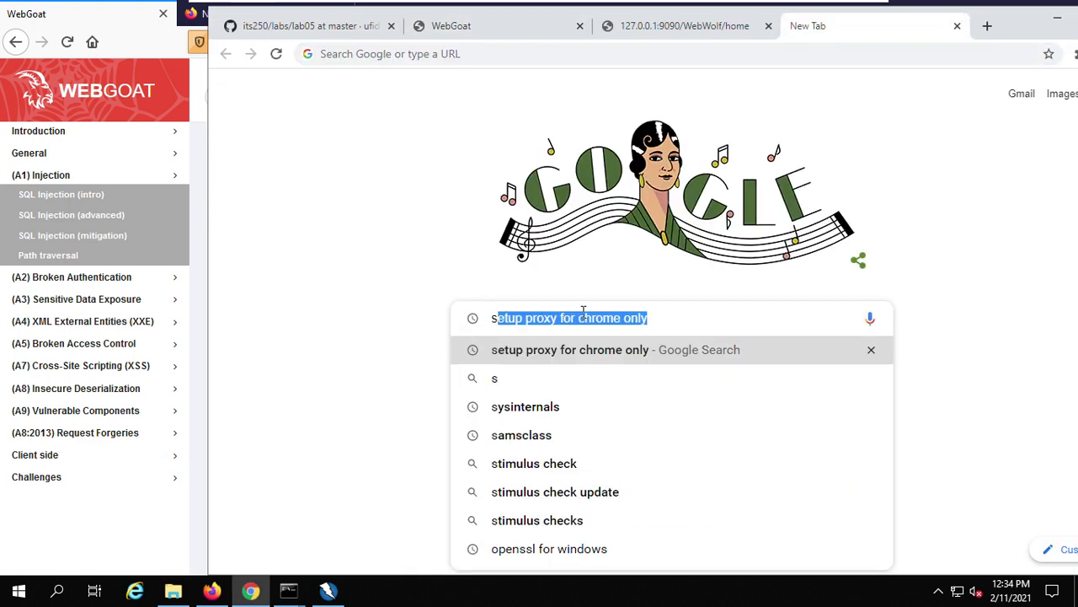
pyautogui.write('ql alter')
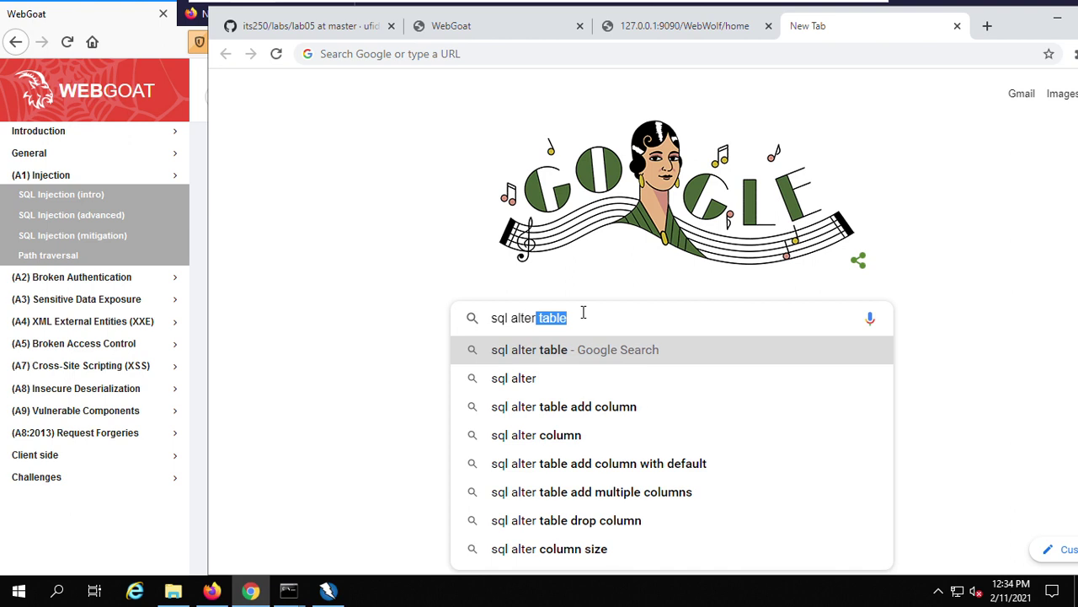
pyautogui.press('Right')
pyautogui.click(567, 410)
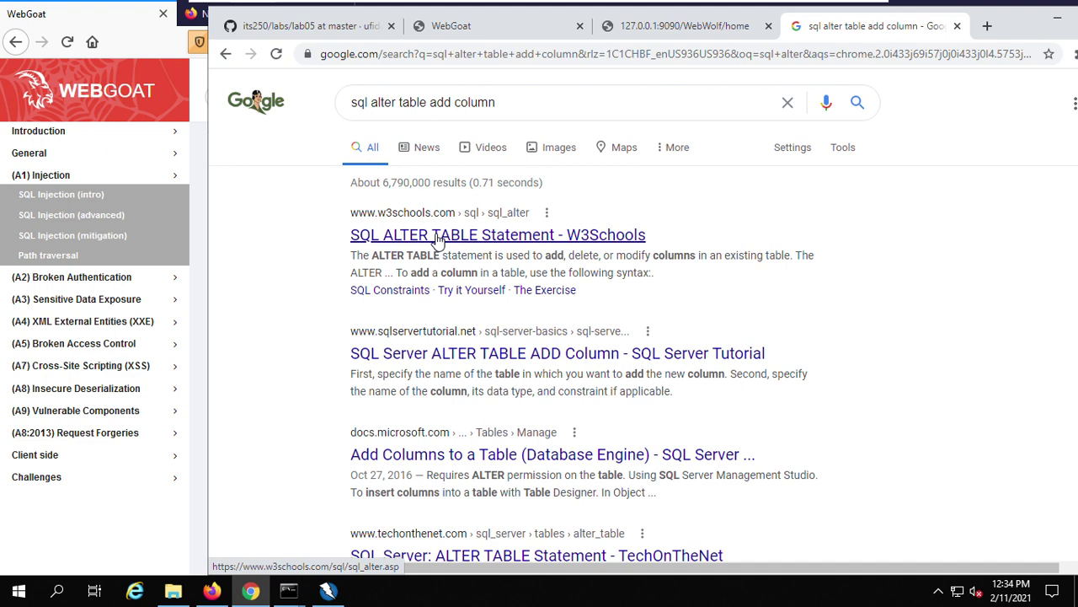
# Read the W3Schools SQL ALTER TABLE Statement page's ADD Column example, then return to WebGoat
pyautogui.click(438, 235)
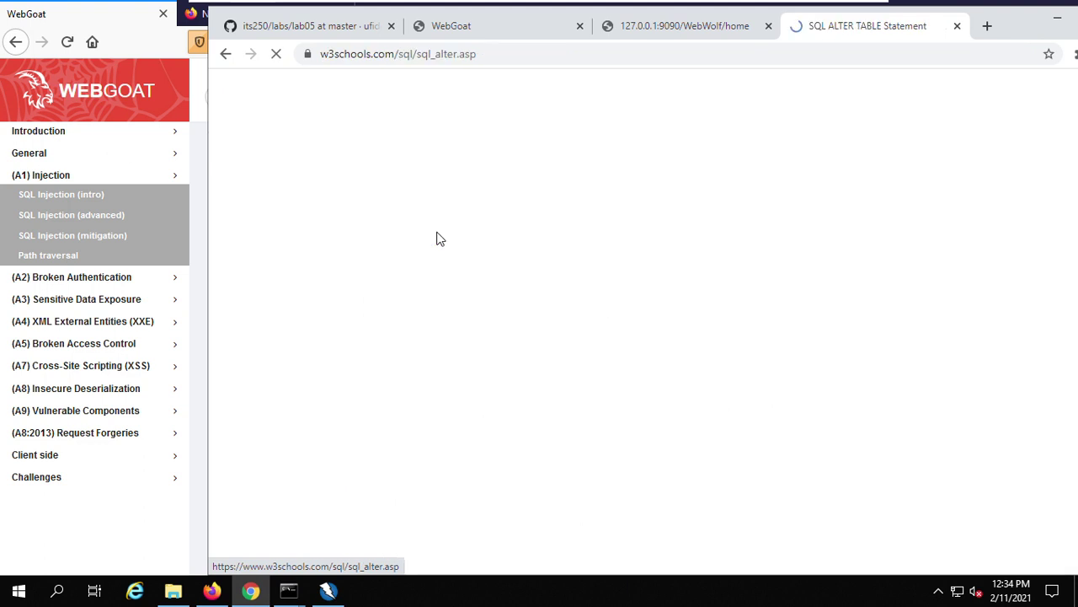
pyautogui.scroll(-2, 474, 325)
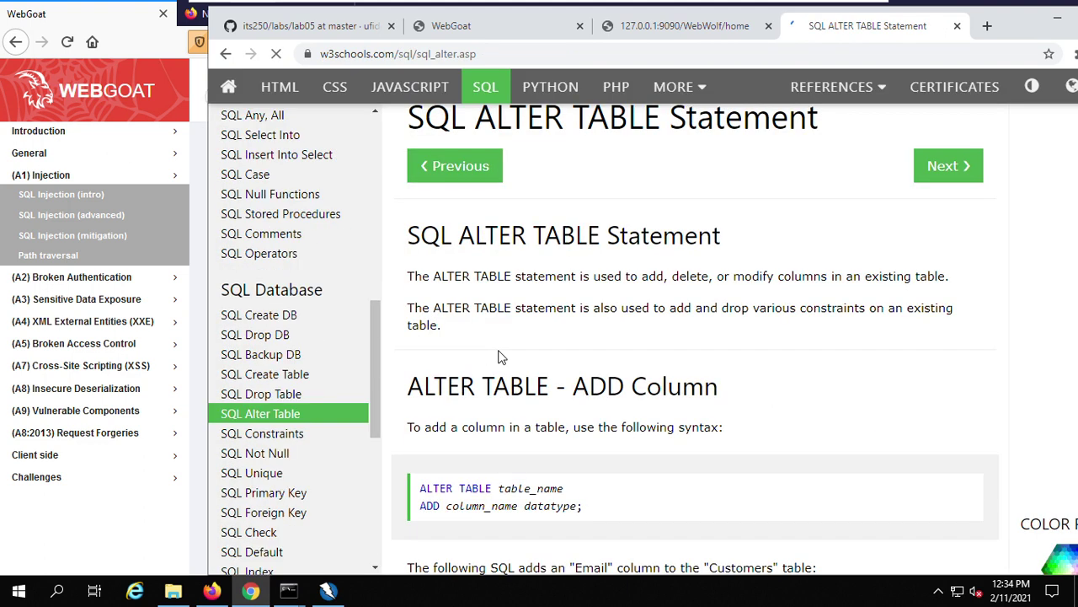
pyautogui.scroll(-2, 481, 353)
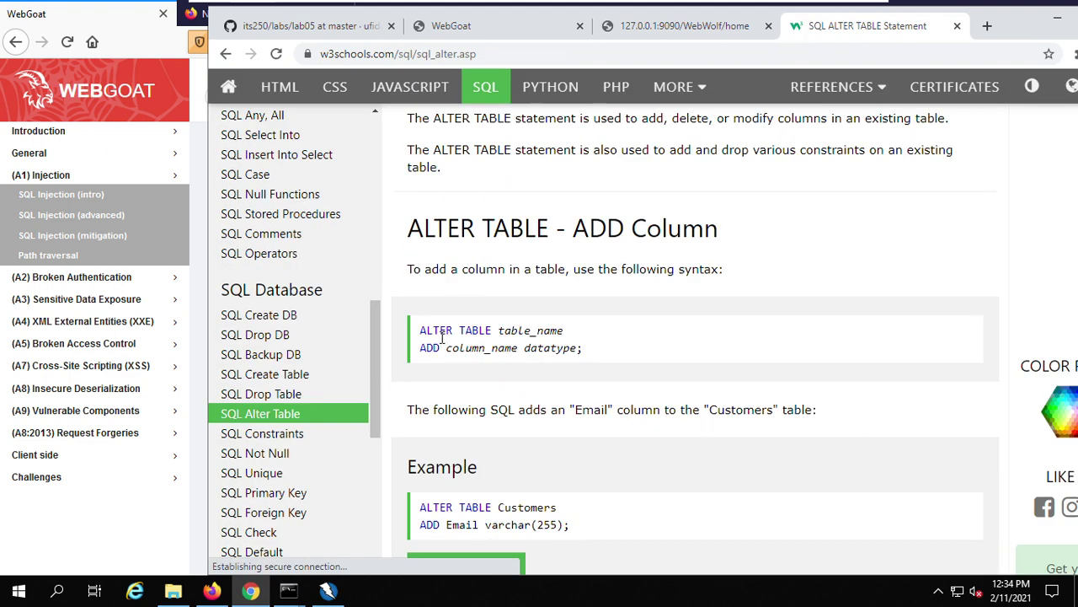
pyautogui.scroll(-1, 512, 345)
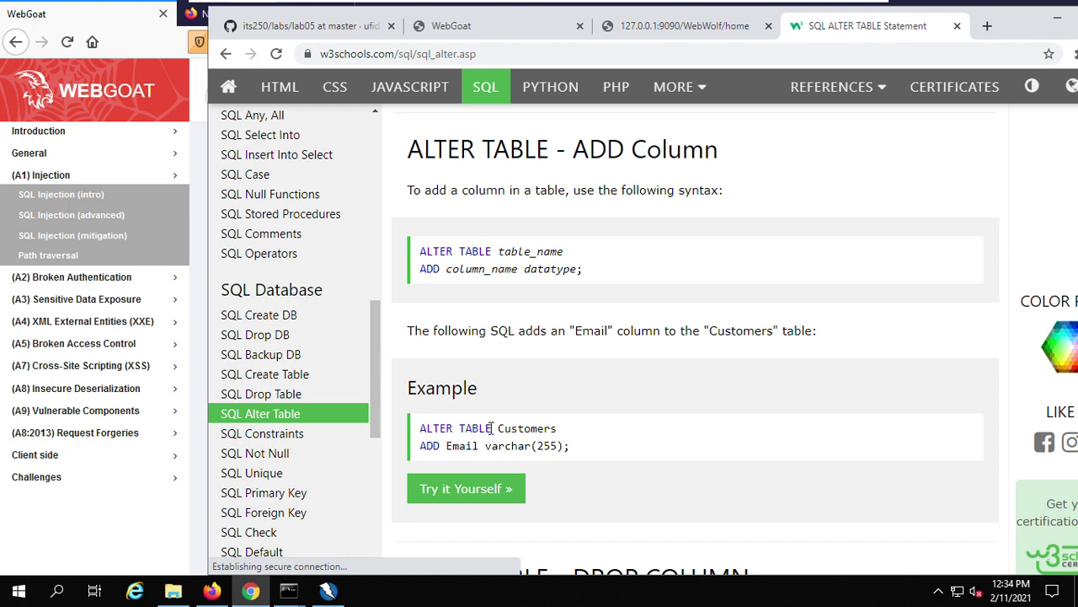
pyautogui.scroll(-2, 540, 430)
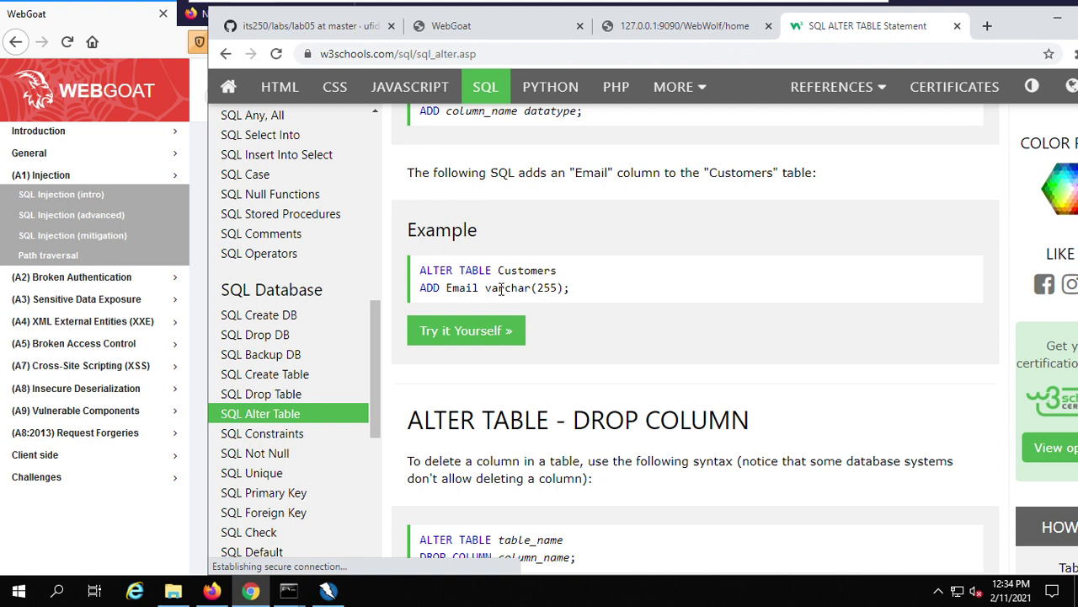
pyautogui.scroll(-8, 549, 288)
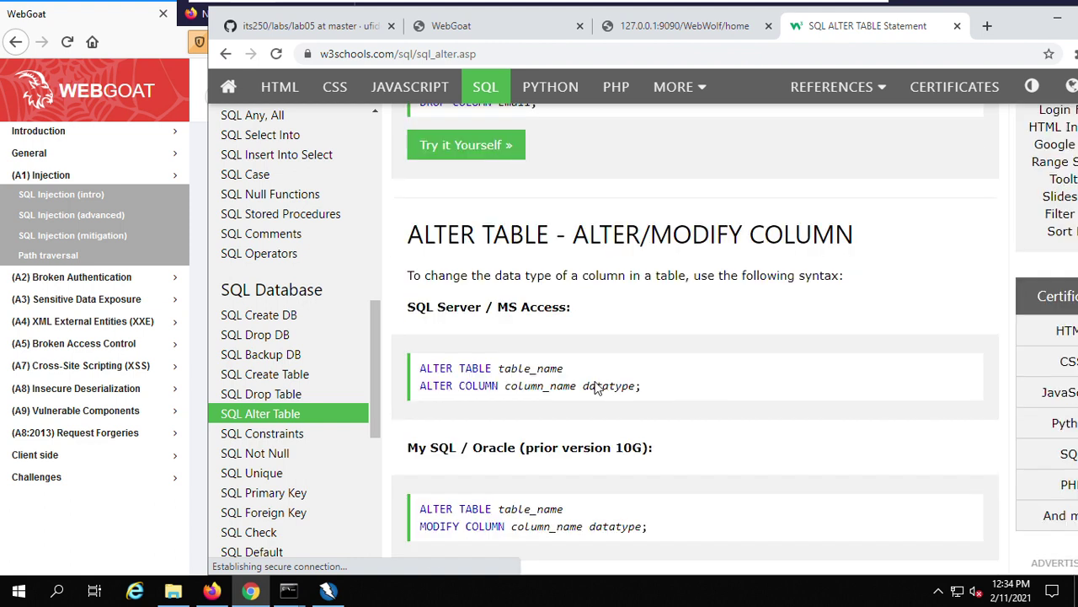
pyautogui.click(176, 103)
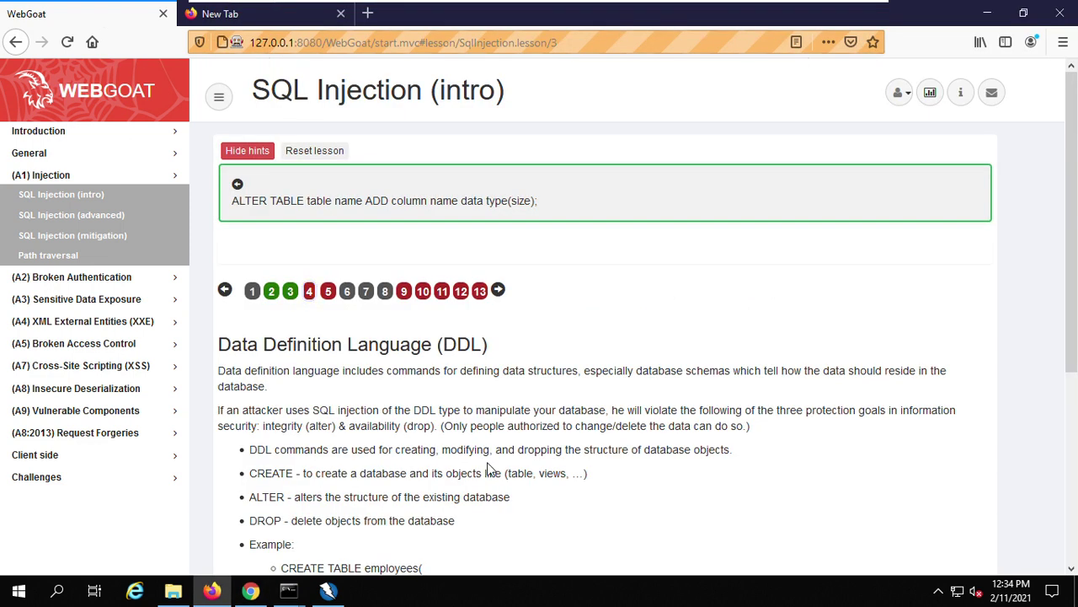
pyautogui.scroll(-3, 491, 470)
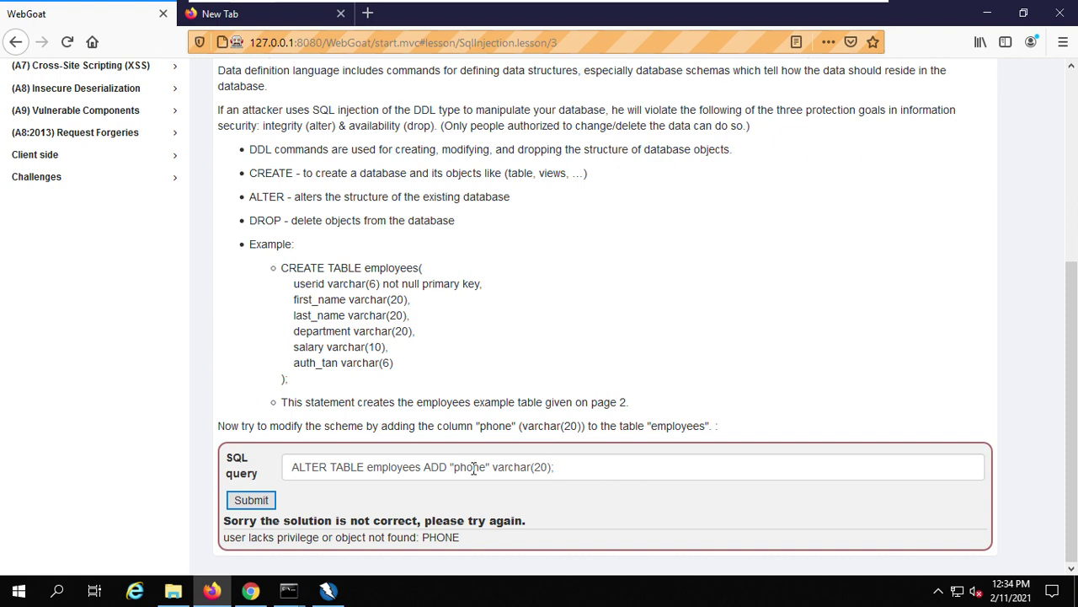
pyautogui.click(474, 468)
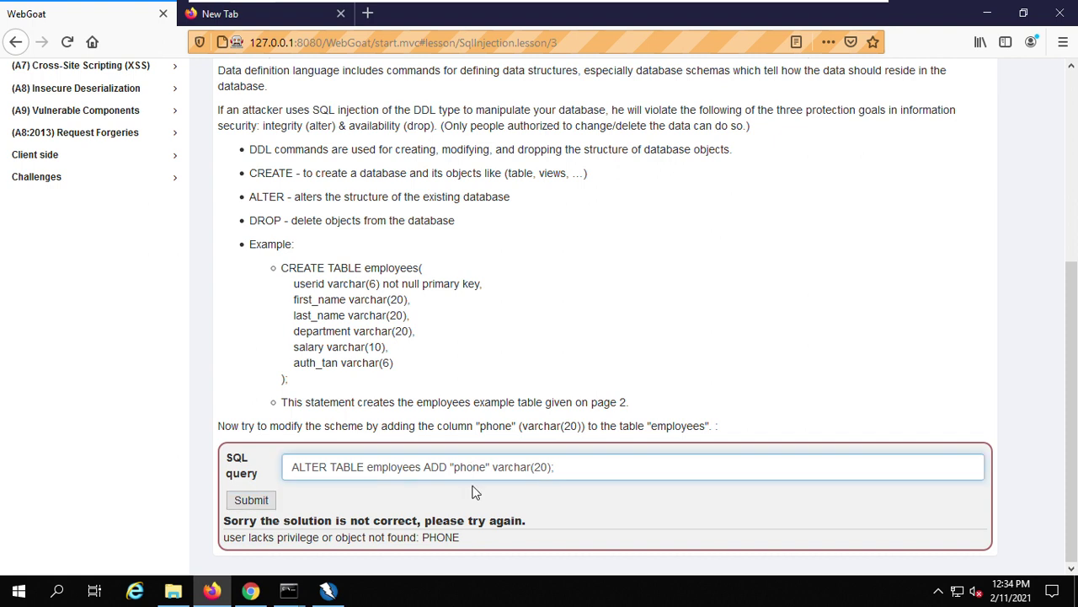
pyautogui.click(251, 592)
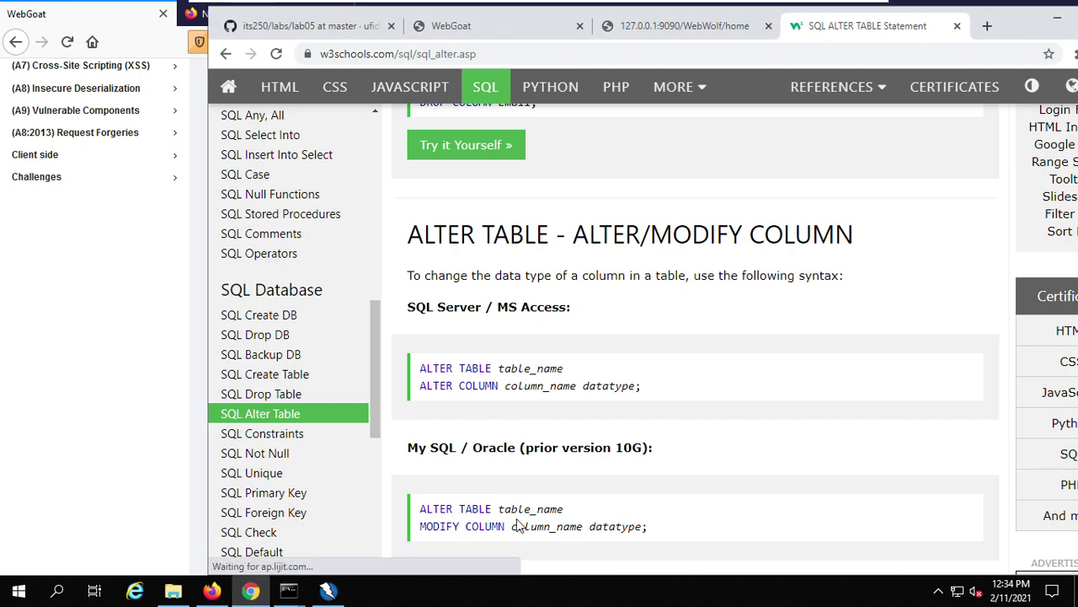
pyautogui.scroll(-4, 561, 494)
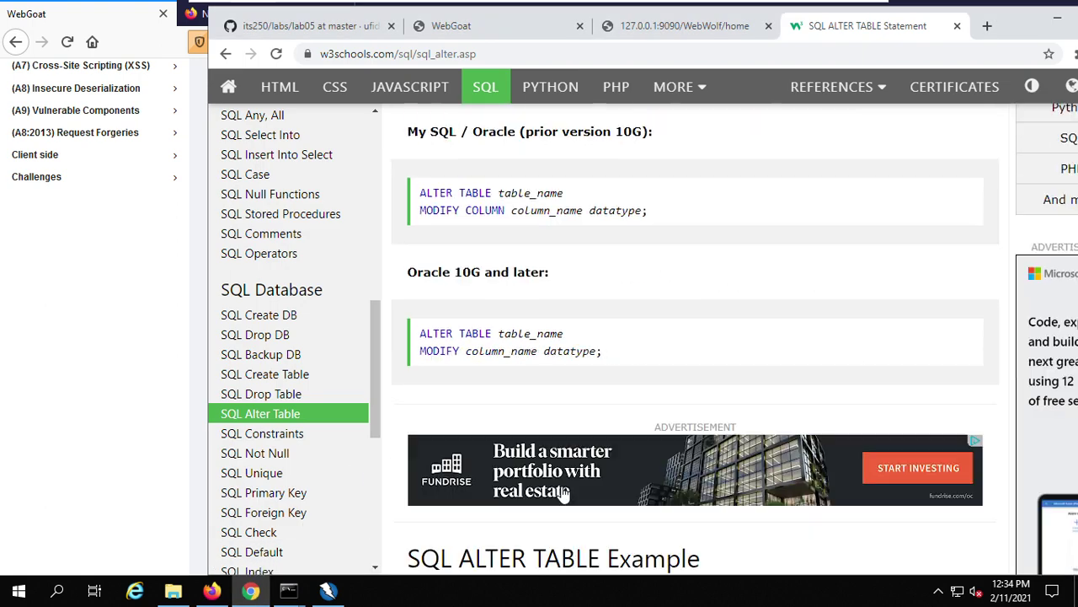
pyautogui.scroll(-1, 539, 472)
pyautogui.scroll(-2, 509, 278)
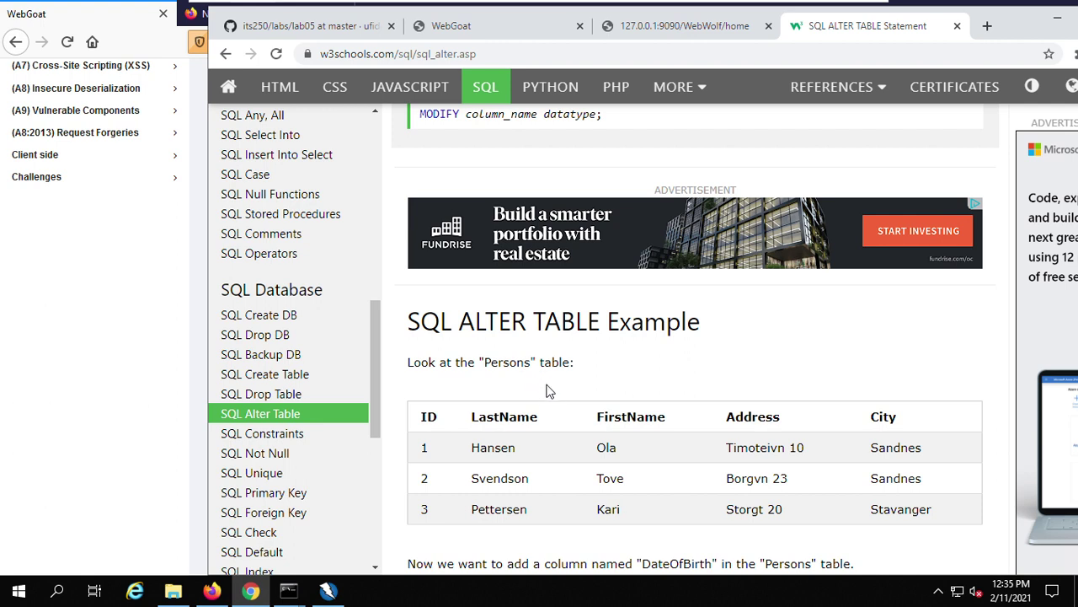
pyautogui.scroll(1, 549, 389)
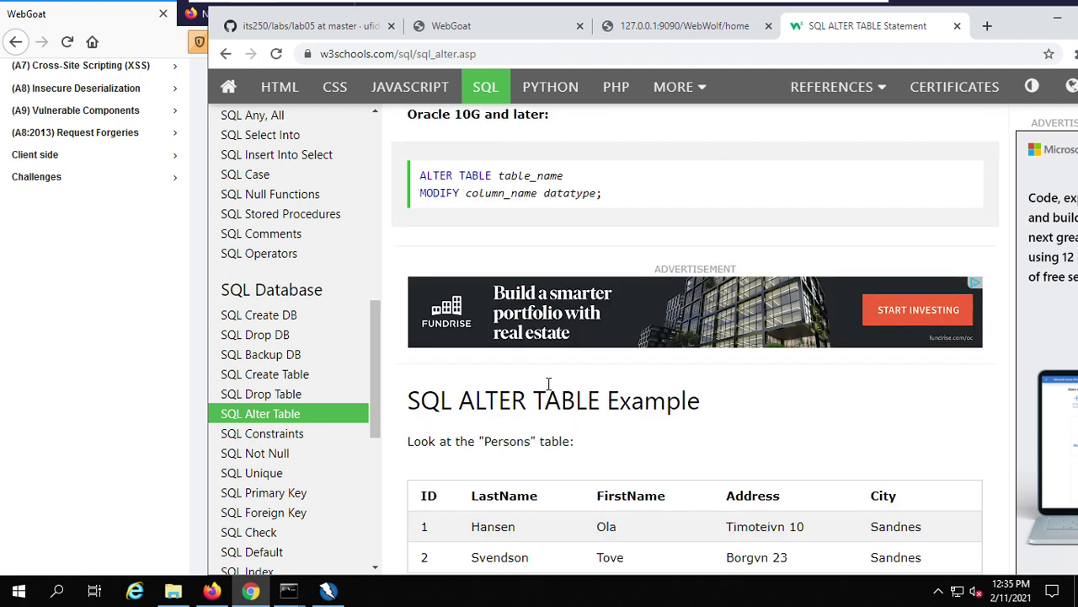
pyautogui.scroll(-6, 549, 389)
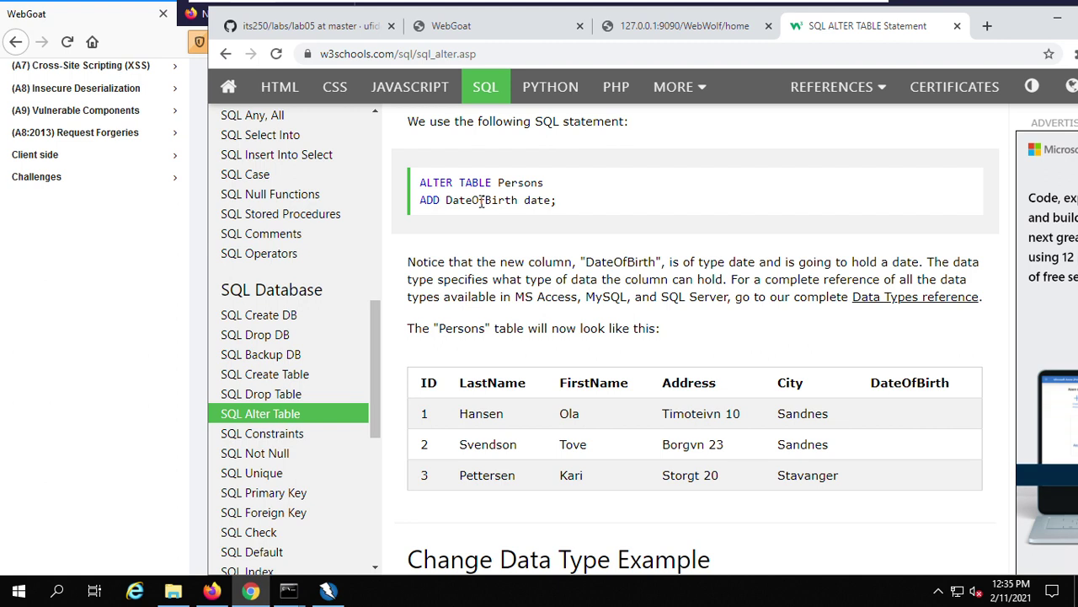
pyautogui.click(86, 23)
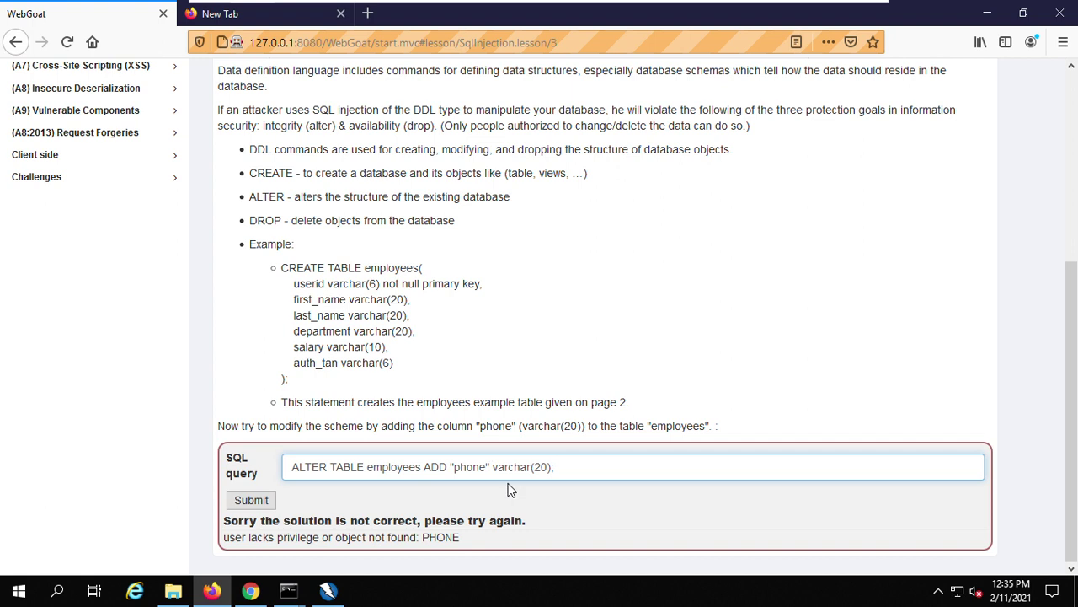
# Remove the quotes around phone, submit the accepted query, and move on to lesson page 5
pyautogui.press('BackSpace')
pyautogui.click(455, 467)
pyautogui.press('BackSpace')
pyautogui.click(273, 502)
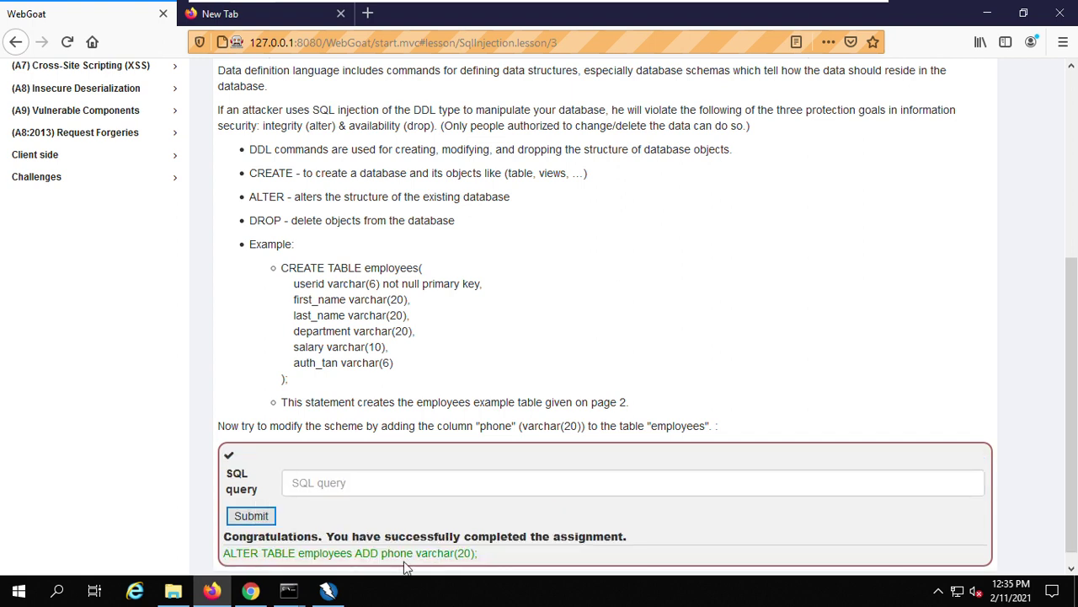
pyautogui.scroll(-1, 395, 556)
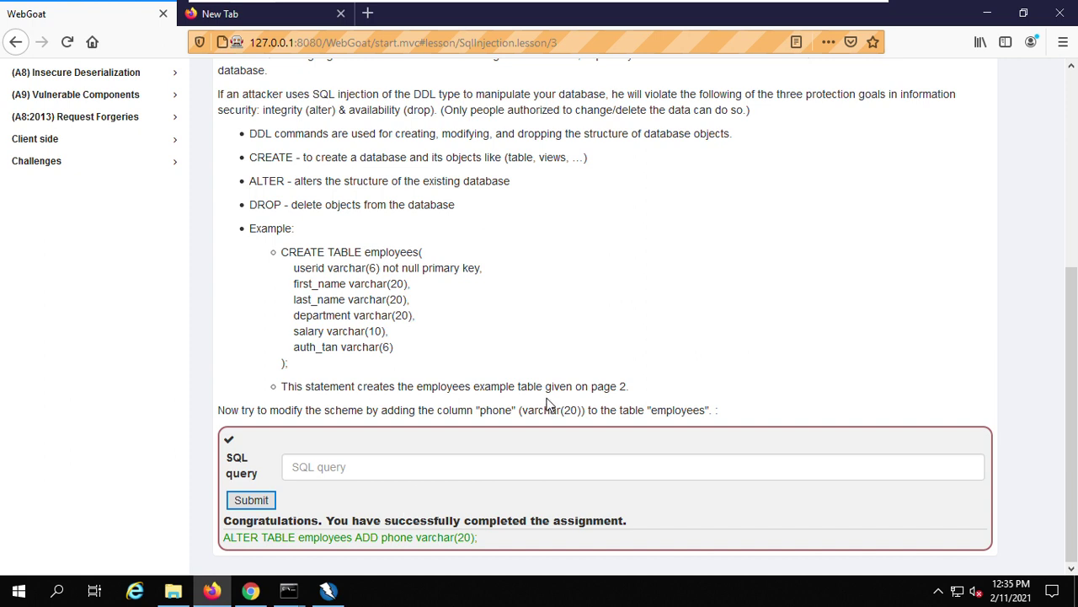
pyautogui.scroll(5, 548, 402)
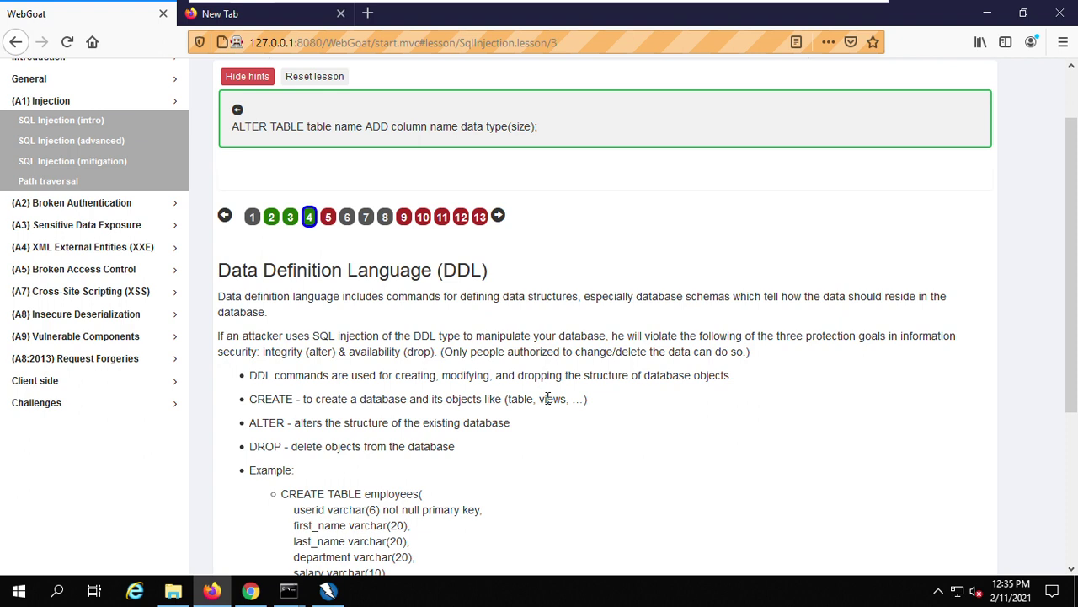
pyautogui.click(328, 219)
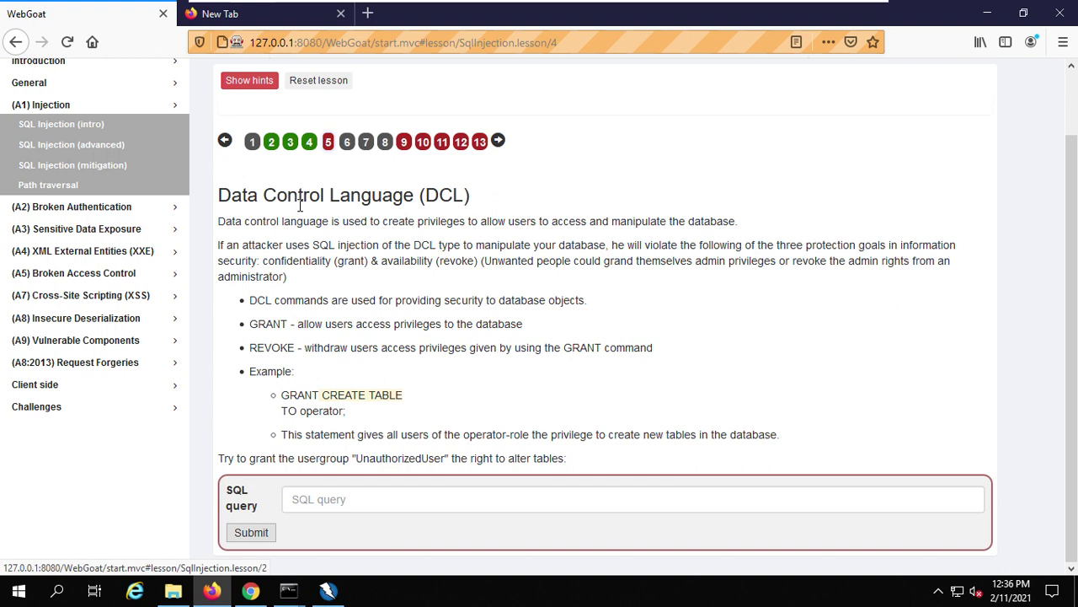
# Reveal the DCL assignment's hint and place the cursor in the SQL query field
pyautogui.click(244, 84)
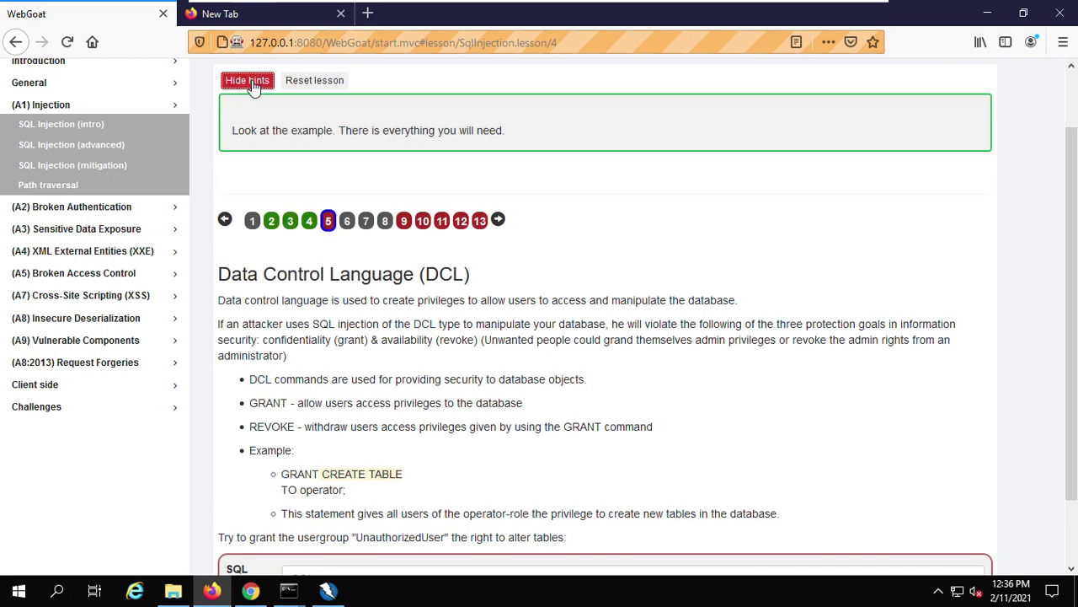
pyautogui.scroll(-2, 479, 440)
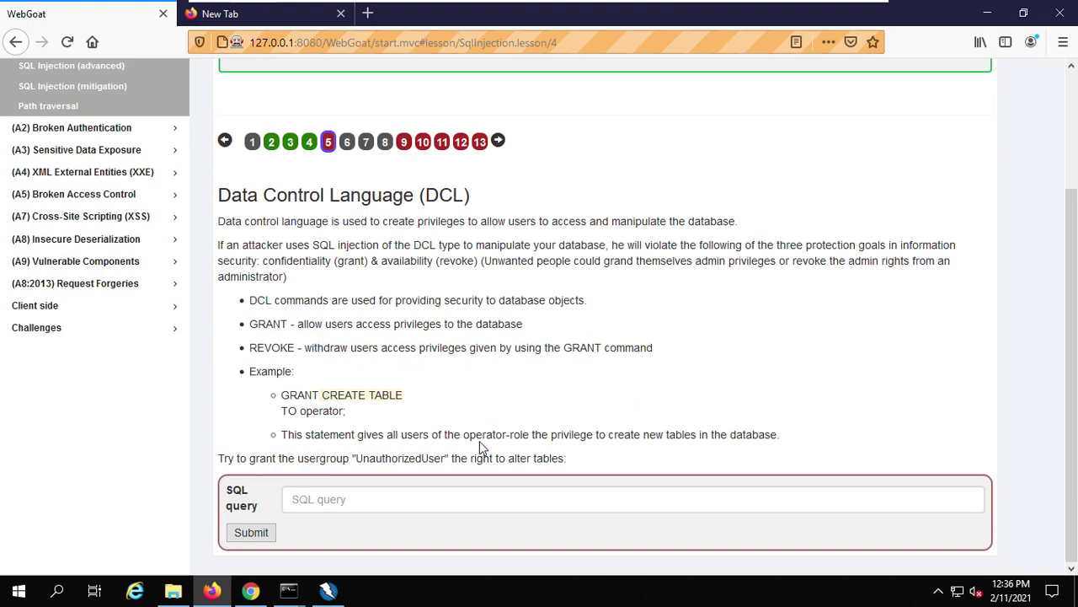
pyautogui.click(337, 503)
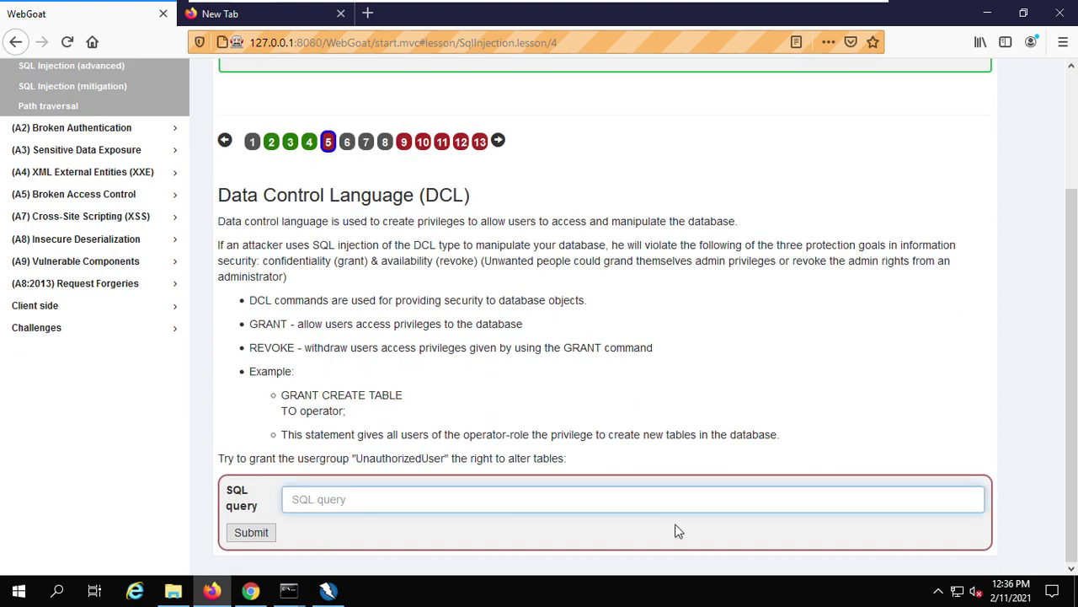
# Enter the query GRANT ALTER TABLE TO UnauthorizedUser; in the DCL assignment
pyautogui.write('grant')
pyautogui.press('BackSpace')
pyautogui.press('BackSpace')
pyautogui.press('BackSpace')
pyautogui.press('BackSpace')
pyautogui.press('BackSpace')
pyautogui.write('GRANT ALTER')
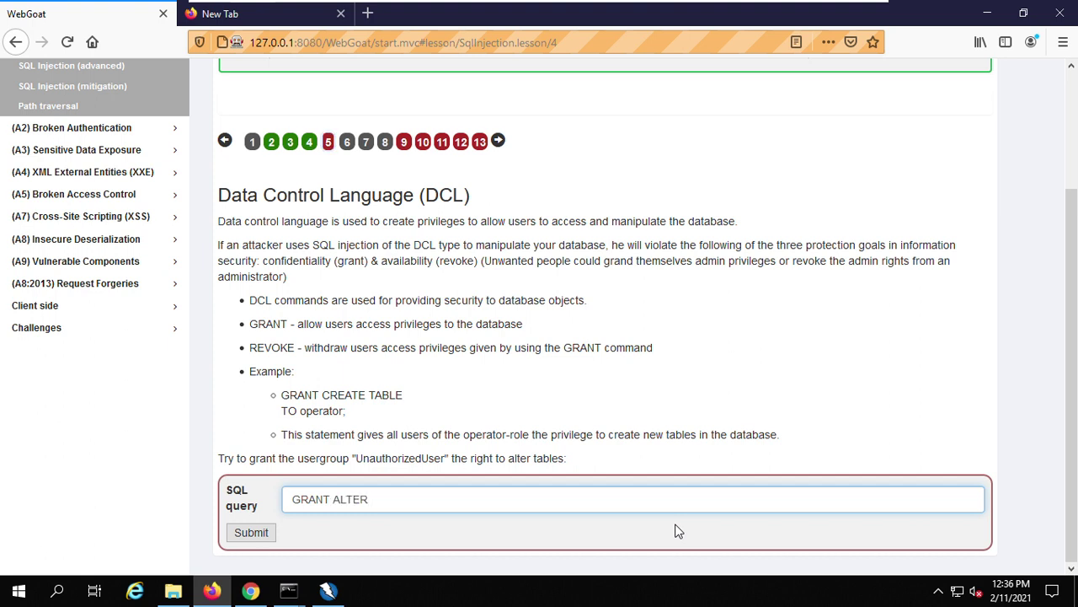
pyautogui.write(' TABLE TO')
pyautogui.doubleClick(391, 456)
pyautogui.hotkey('ctrl', 'c')
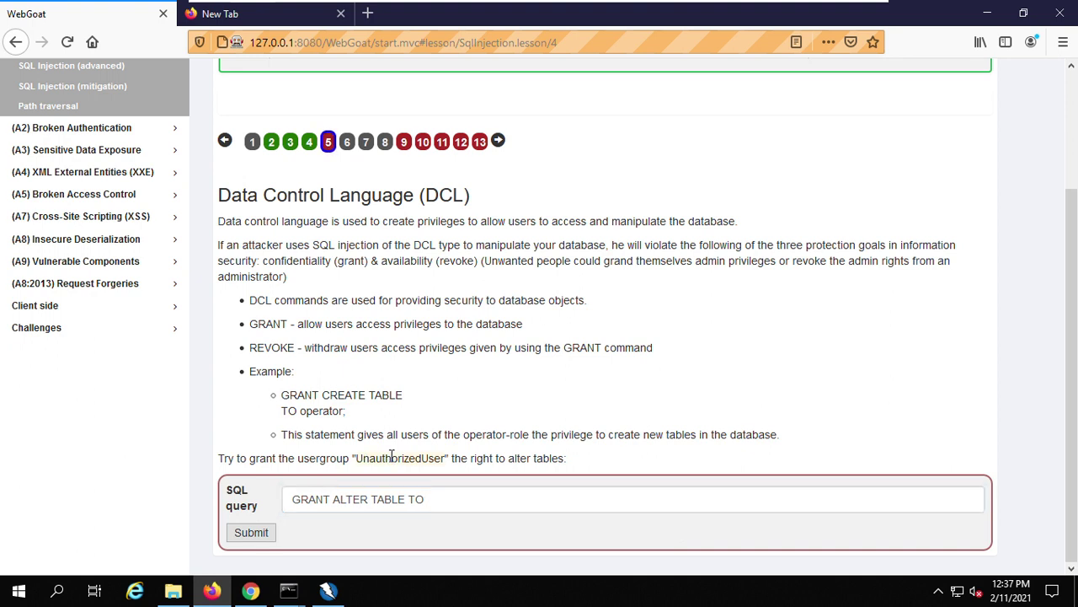
pyautogui.click(458, 497)
pyautogui.hotkey('ctrl', 'v')
pyautogui.write(';')
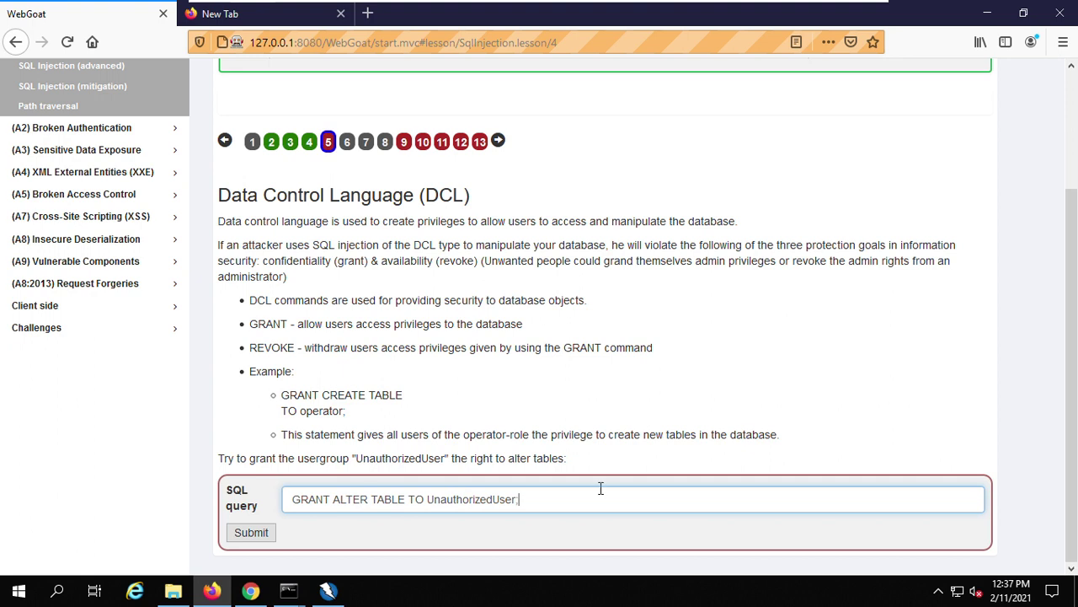
# Submit the GRANT query and move to lesson page 6, 'What is SQL injection?'
pyautogui.click(244, 536)
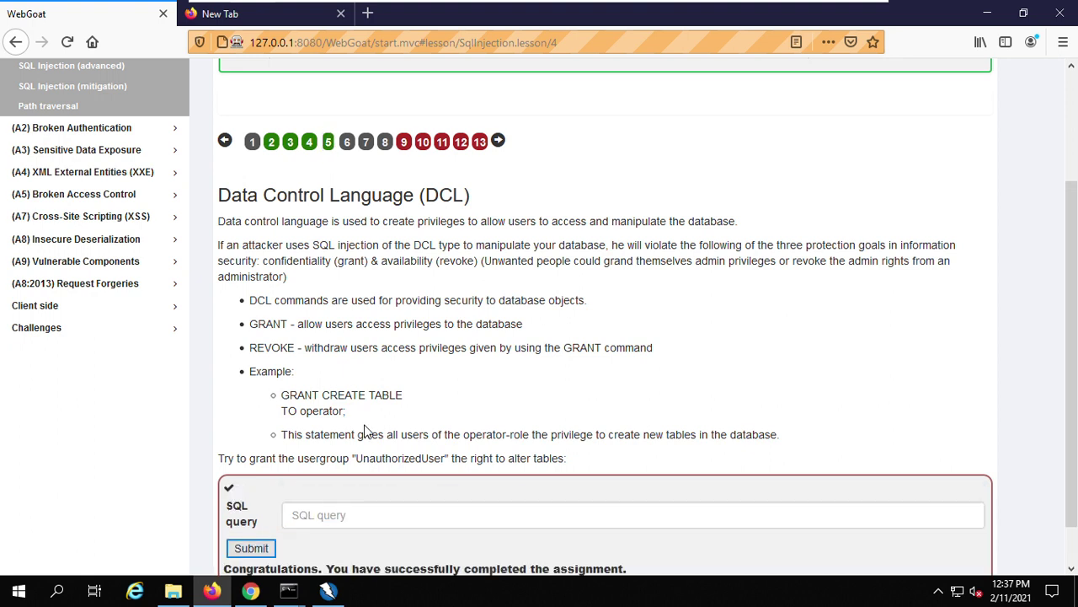
pyautogui.scroll(-1, 373, 447)
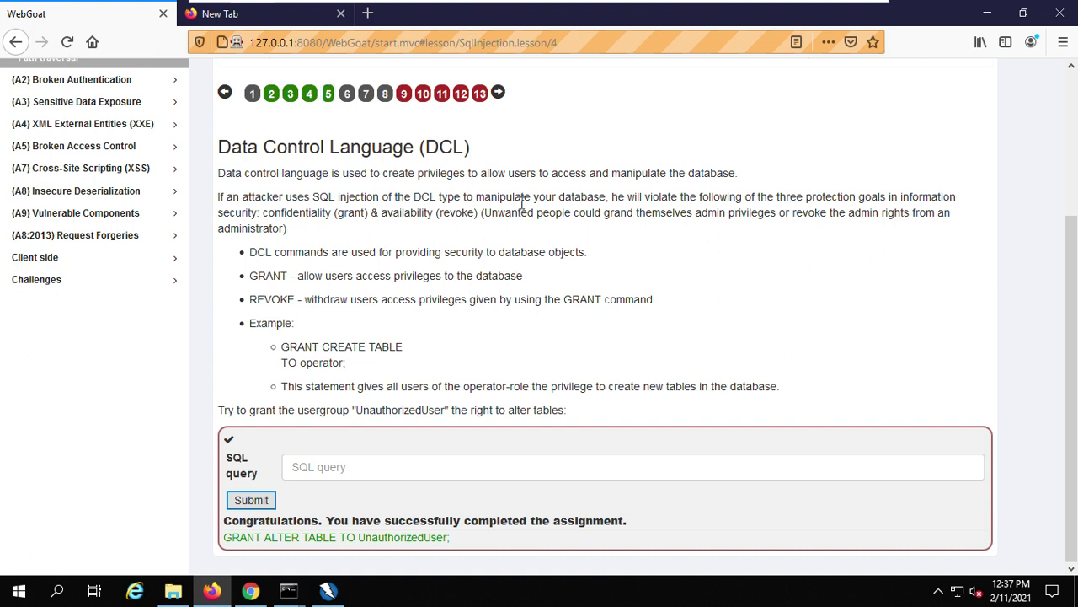
pyautogui.click(348, 97)
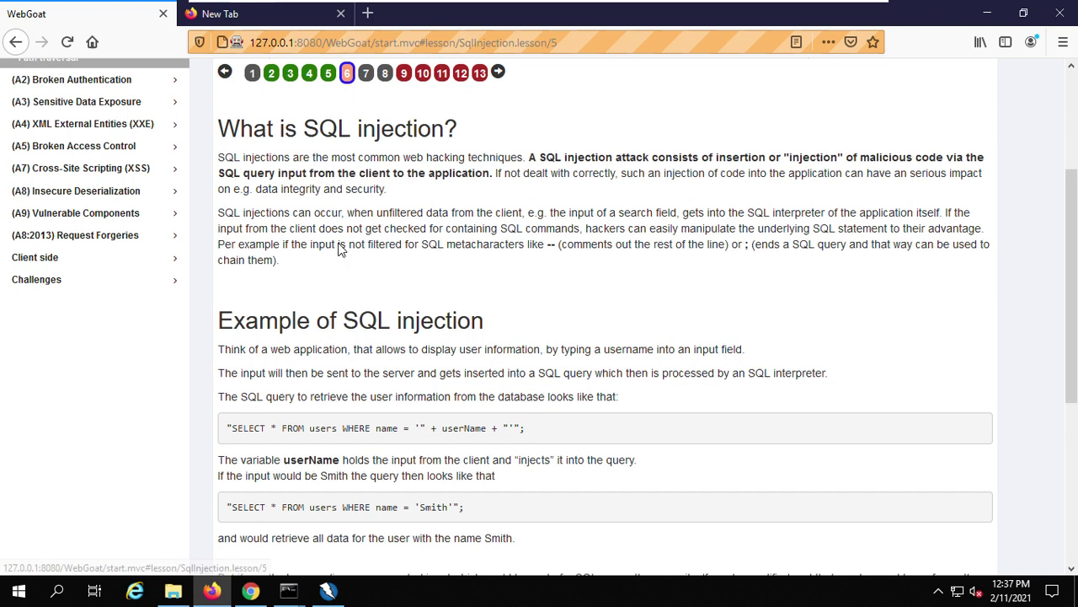
pyautogui.scroll(-1, 324, 128)
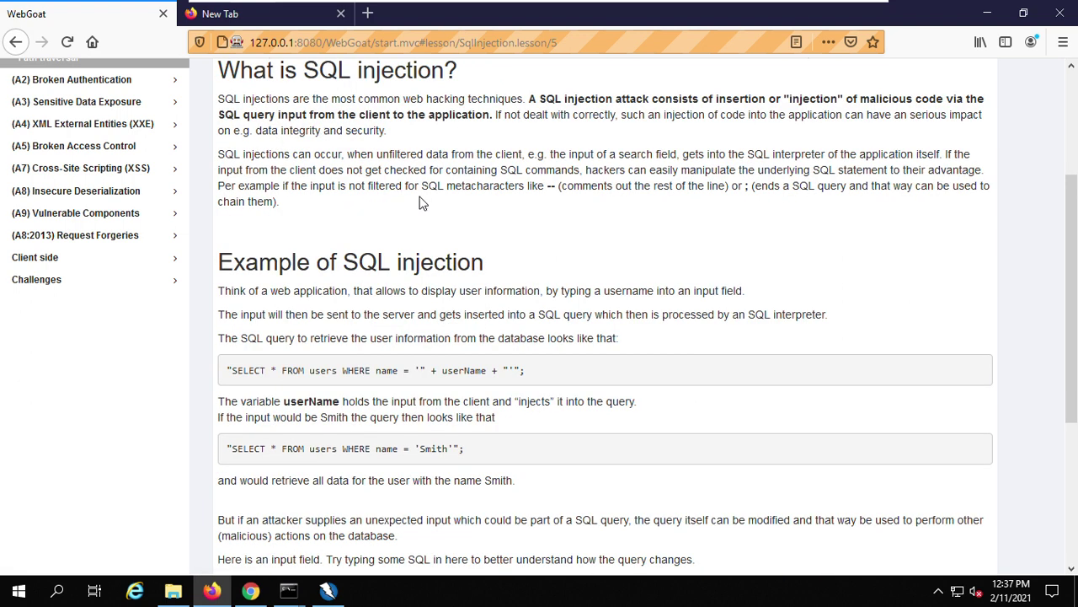
pyautogui.scroll(1, 504, 228)
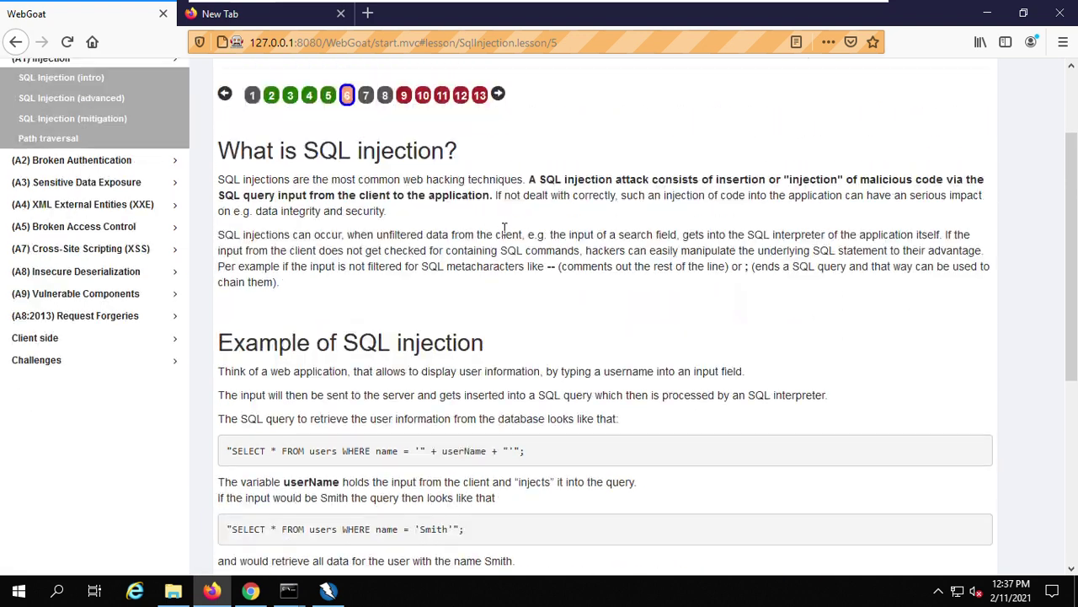
pyautogui.click(334, 256)
pyautogui.scroll(-2, 556, 414)
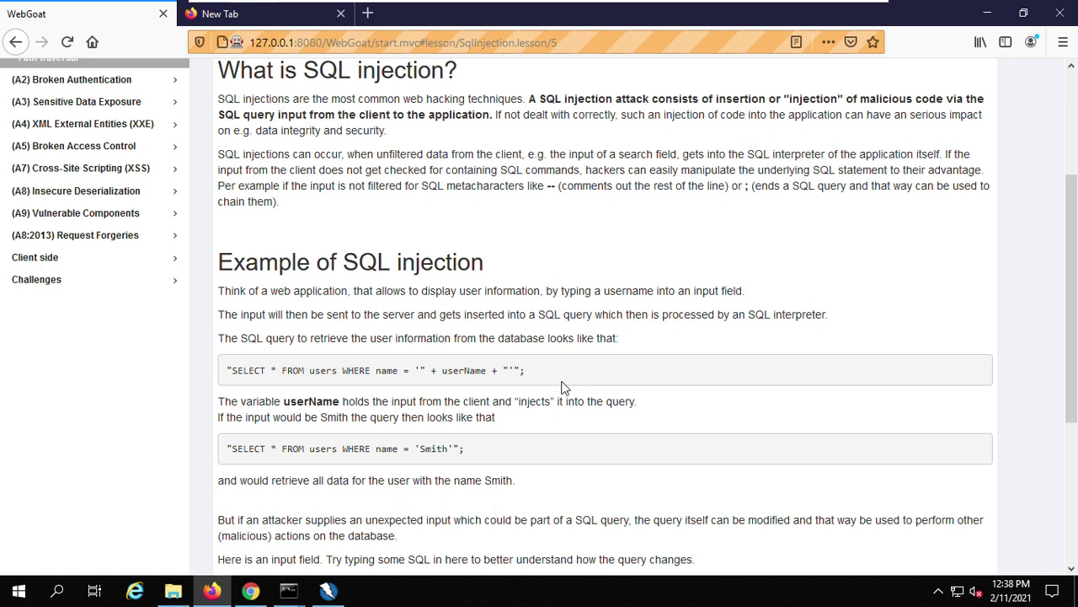
pyautogui.scroll(-3, 539, 375)
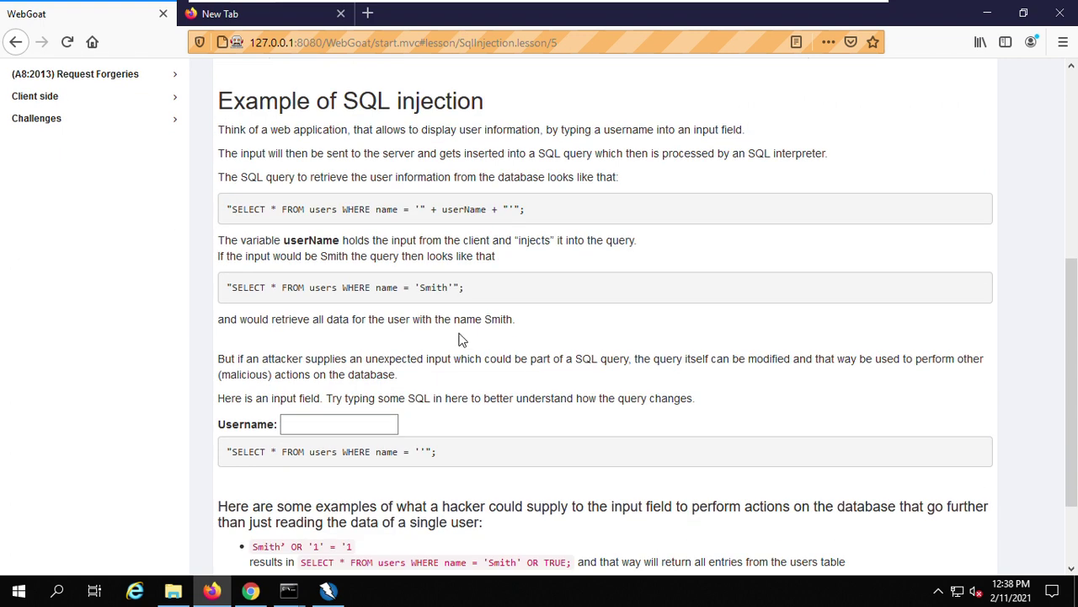
pyautogui.scroll(-2, 617, 318)
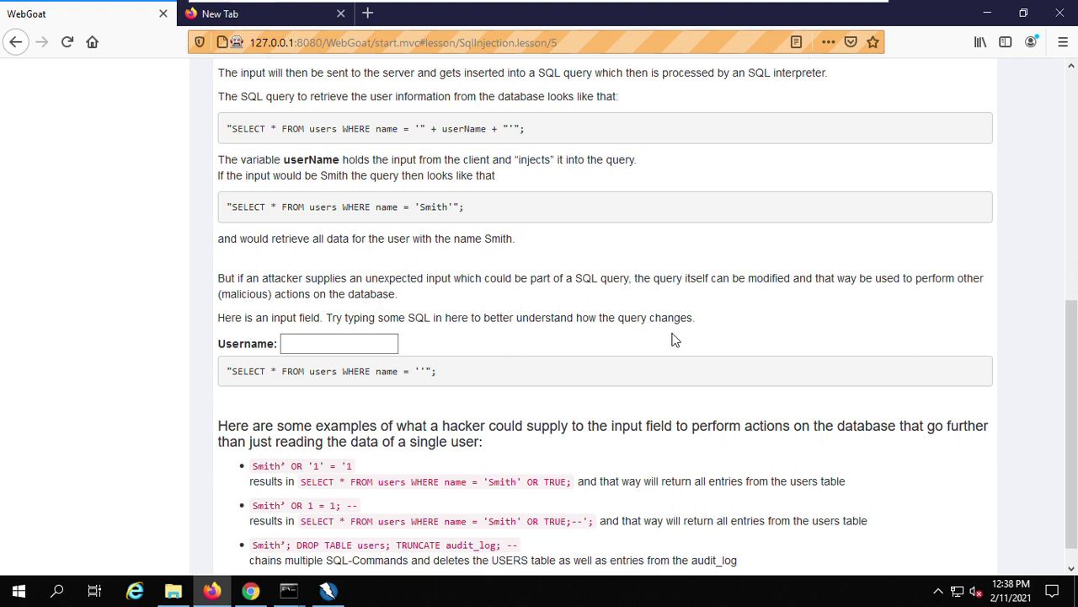
pyautogui.click(287, 347)
pyautogui.scroll(-1, 438, 377)
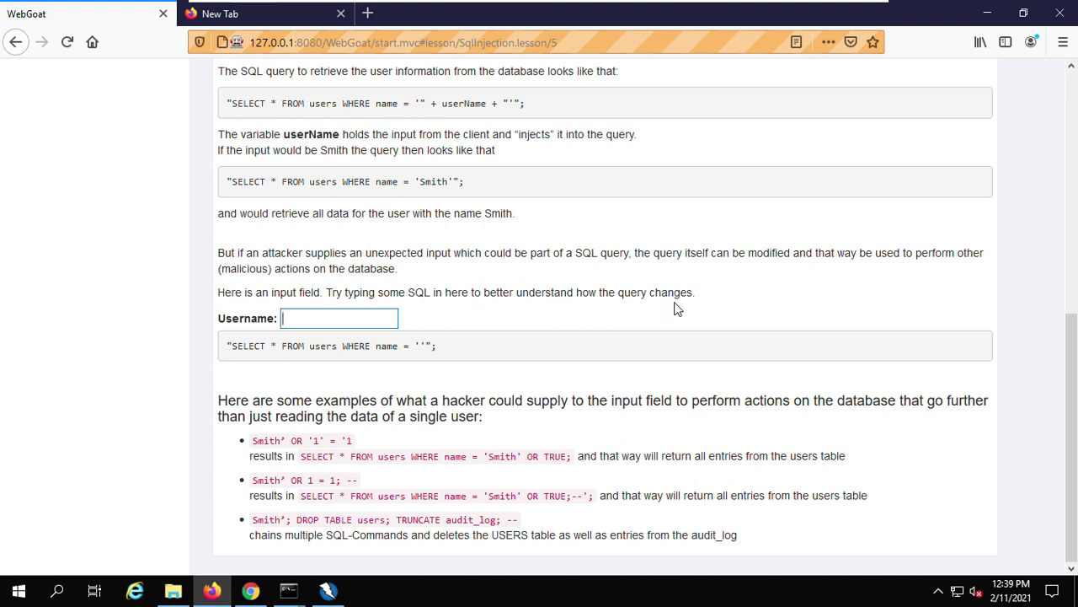
pyautogui.click(317, 323)
pyautogui.click(481, 320)
pyautogui.click(382, 319)
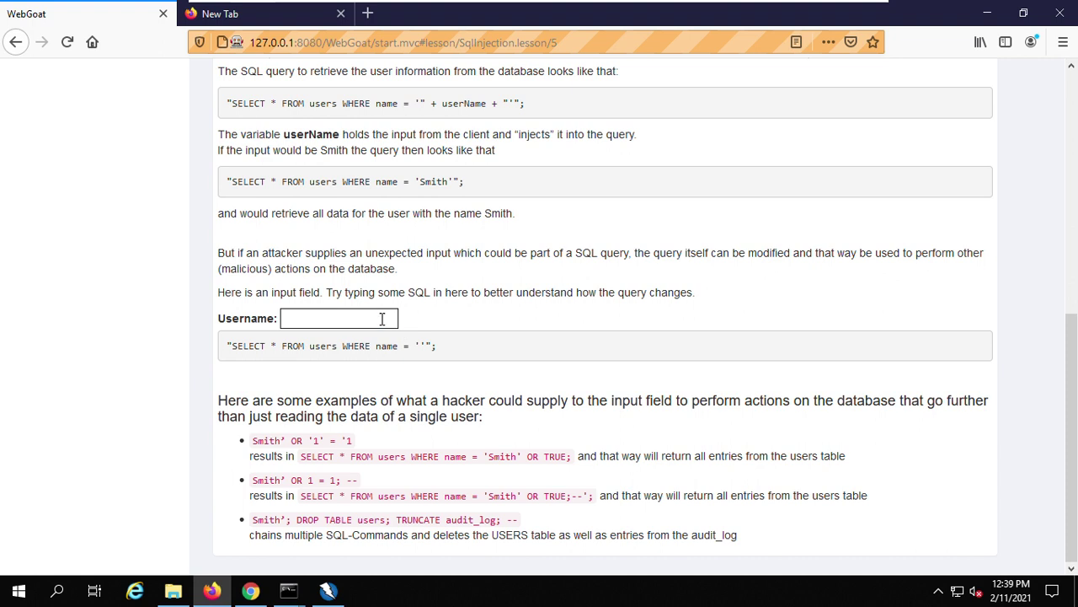
pyautogui.click(382, 318)
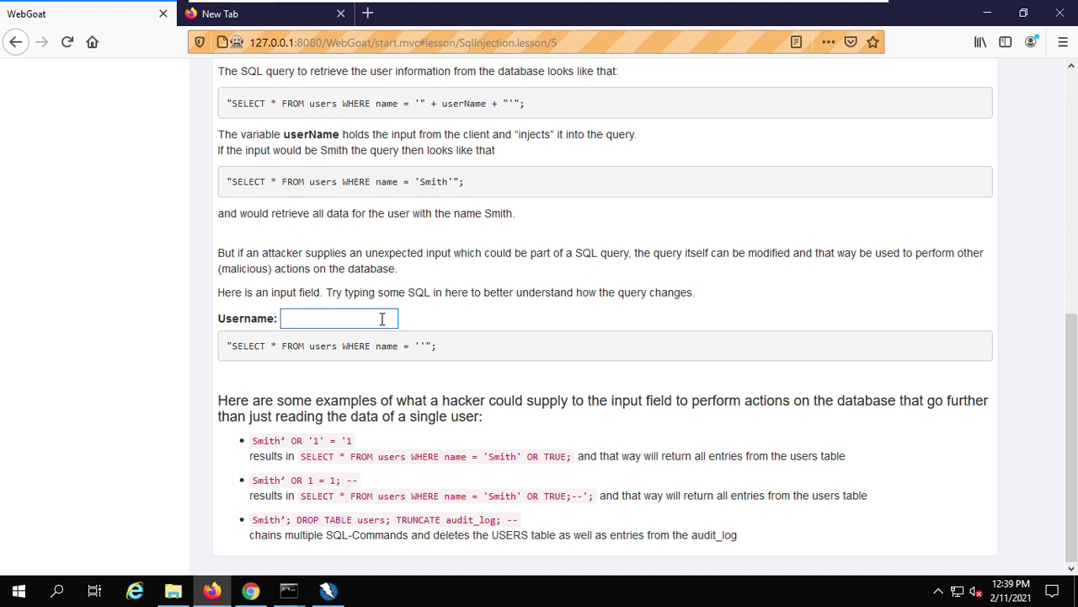
pyautogui.write('select * from')
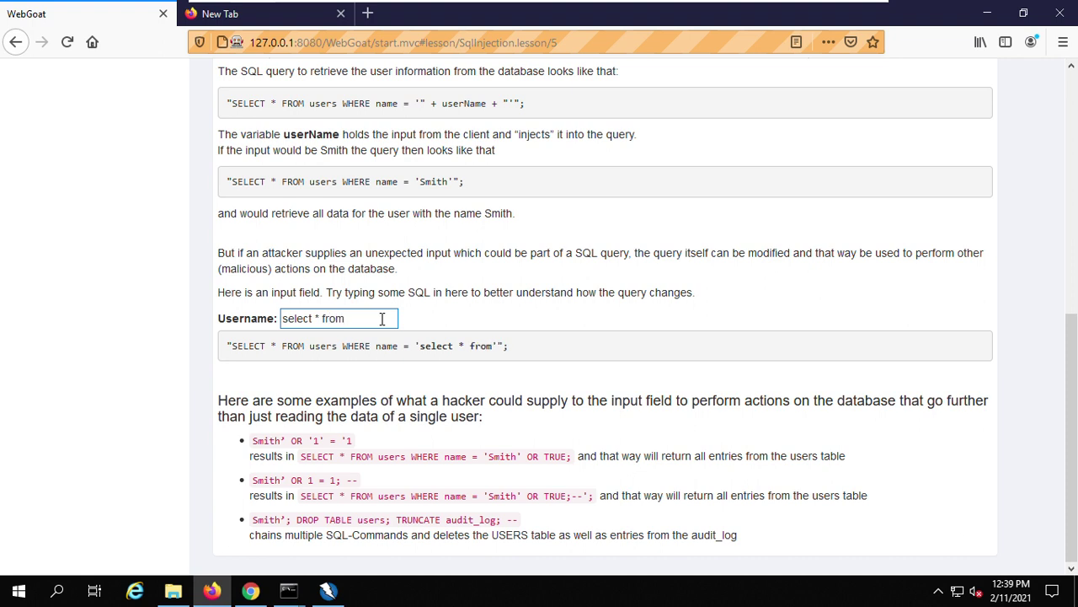
pyautogui.click(429, 347)
pyautogui.moveTo(361, 319); pyautogui.dragTo(284, 307)
pyautogui.press('BackSpace')
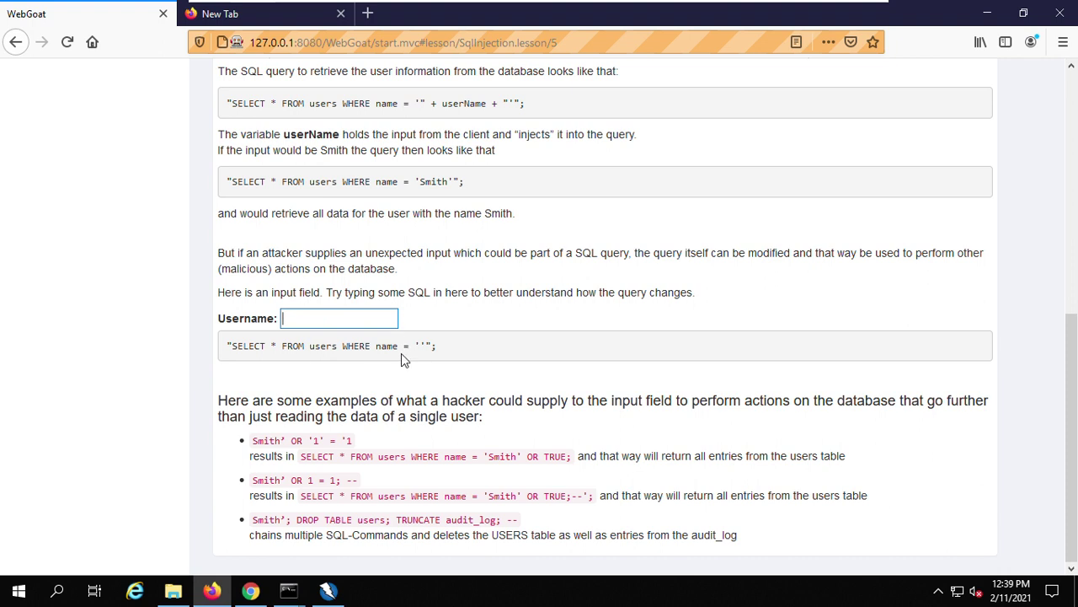
pyautogui.click(356, 321)
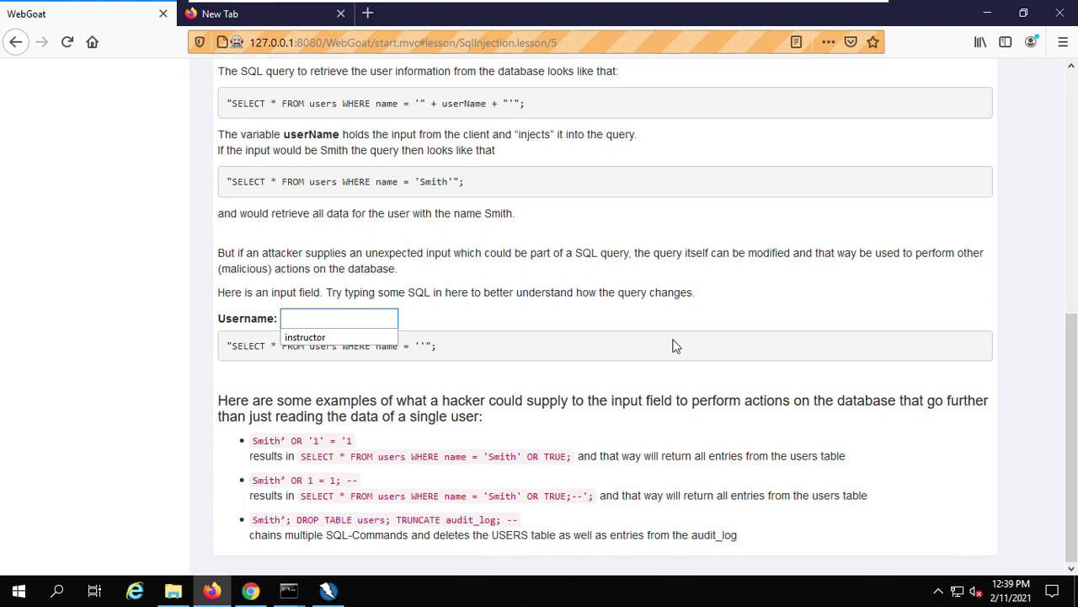
# Build the Username example '--Bob, checking the query preview along the way
pyautogui.write('Bob')
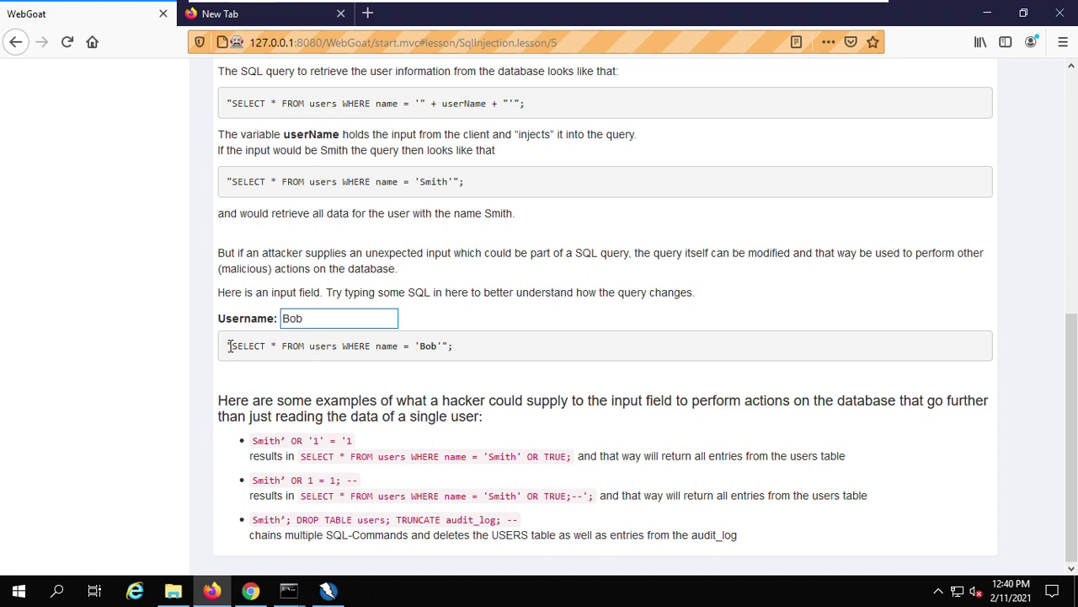
pyautogui.click(442, 346)
pyautogui.click(285, 319)
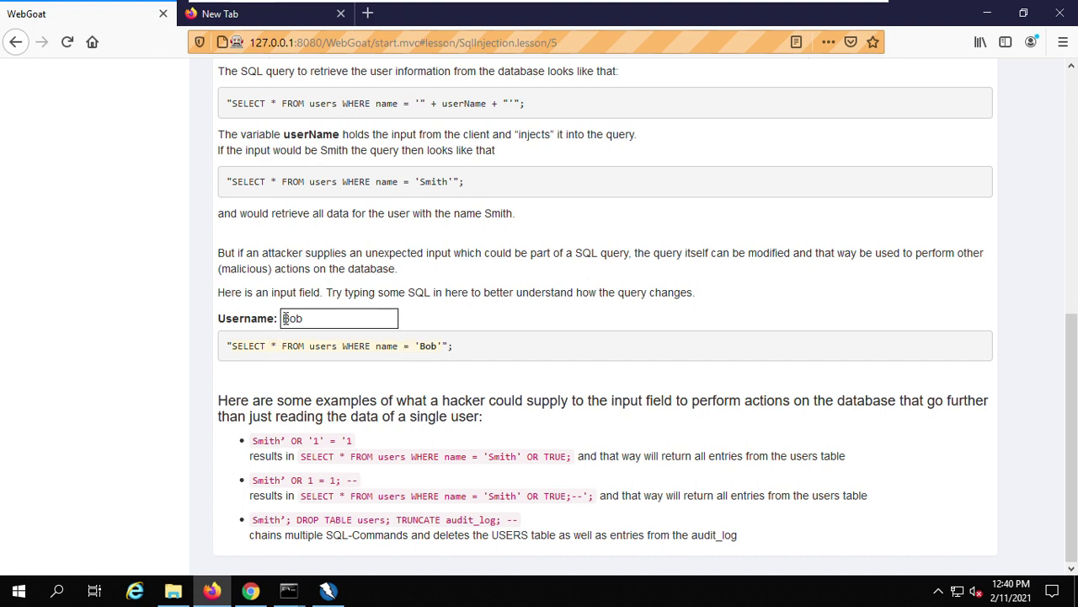
pyautogui.click(285, 319)
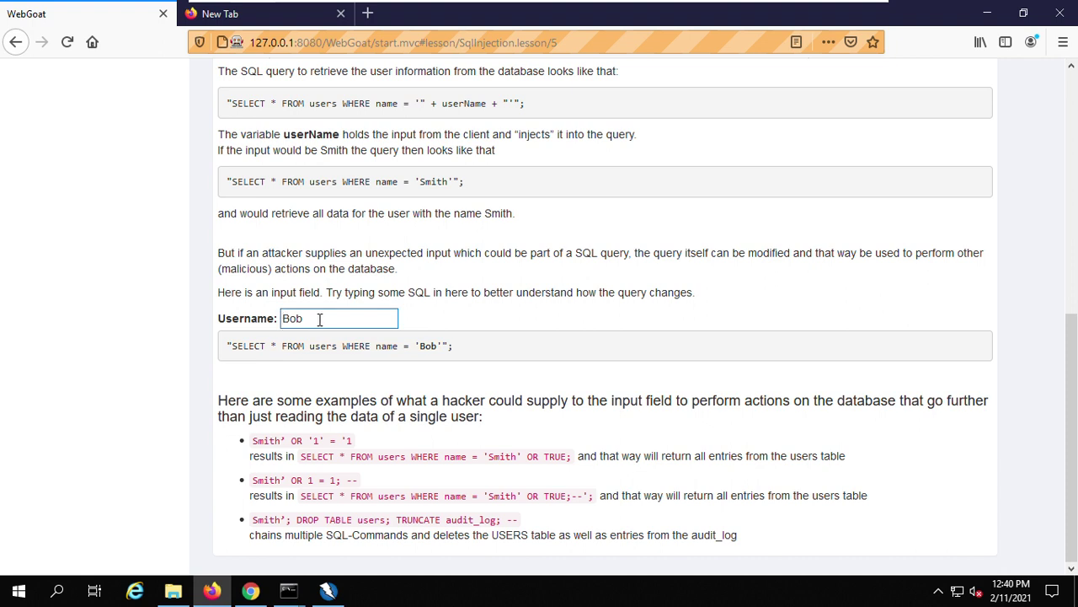
pyautogui.write('--')
pyautogui.click(474, 352)
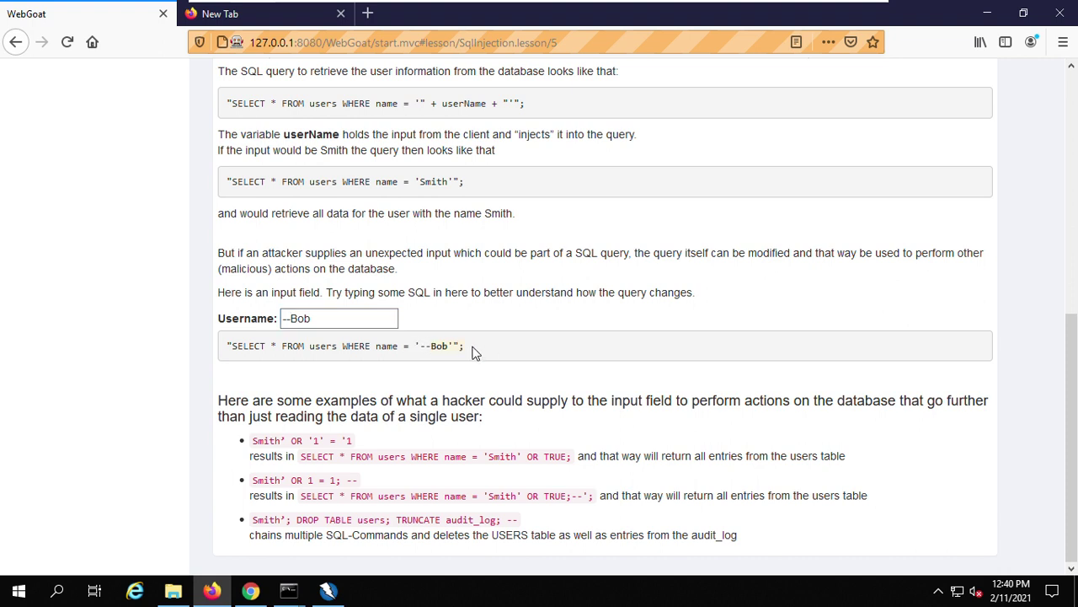
pyautogui.click(283, 319)
pyautogui.write("'")
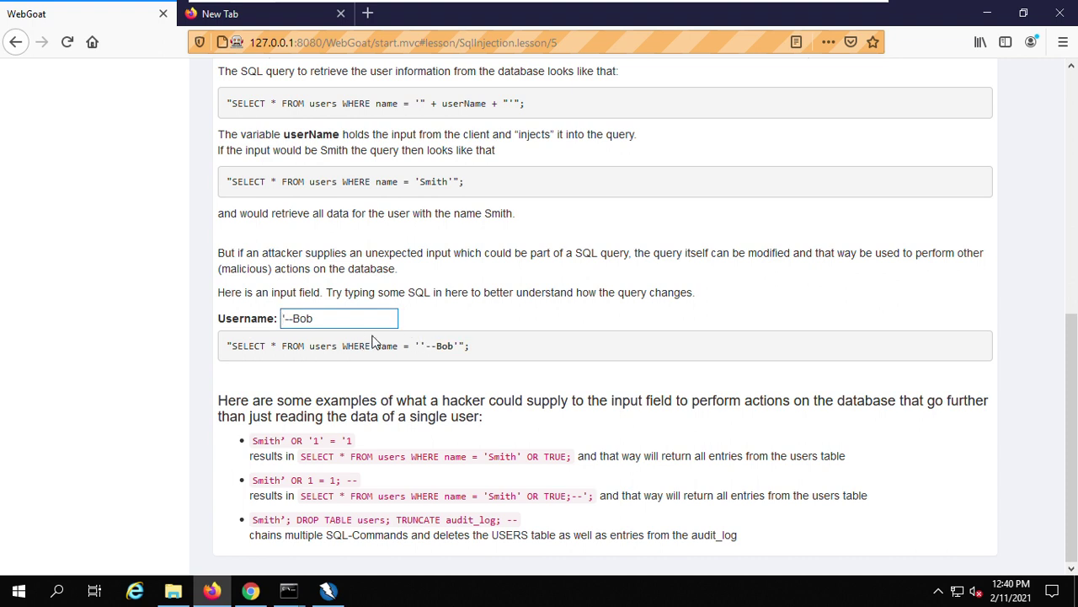
pyautogui.click(417, 345)
# Remove the leading apostrophe and re-insert it directly before --Bob
pyautogui.click(294, 318)
pyautogui.press('Delete')
pyautogui.click(423, 345)
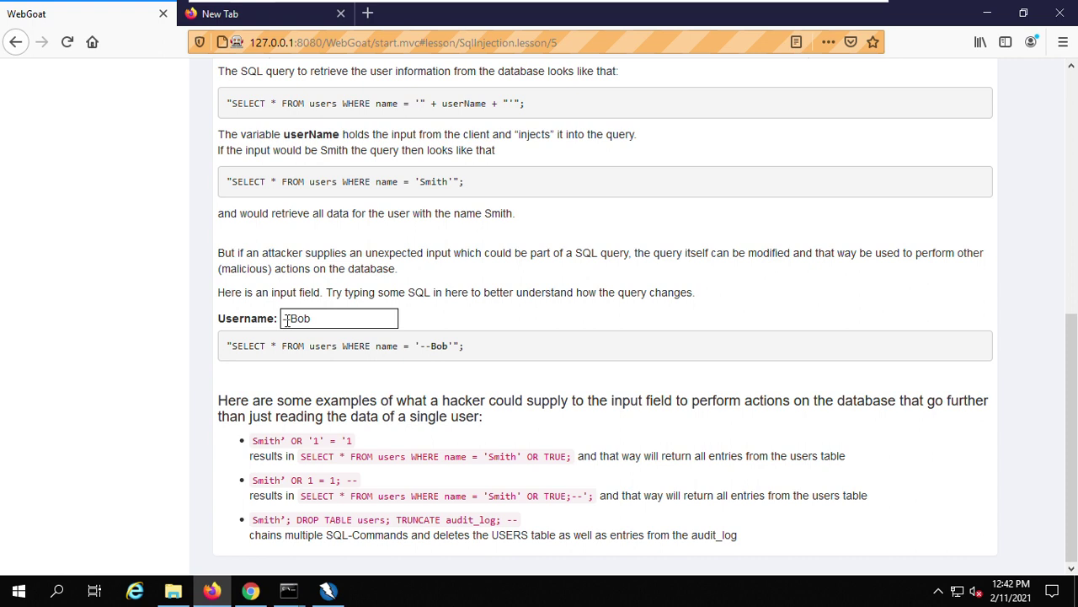
pyautogui.click(283, 318)
pyautogui.write("'")
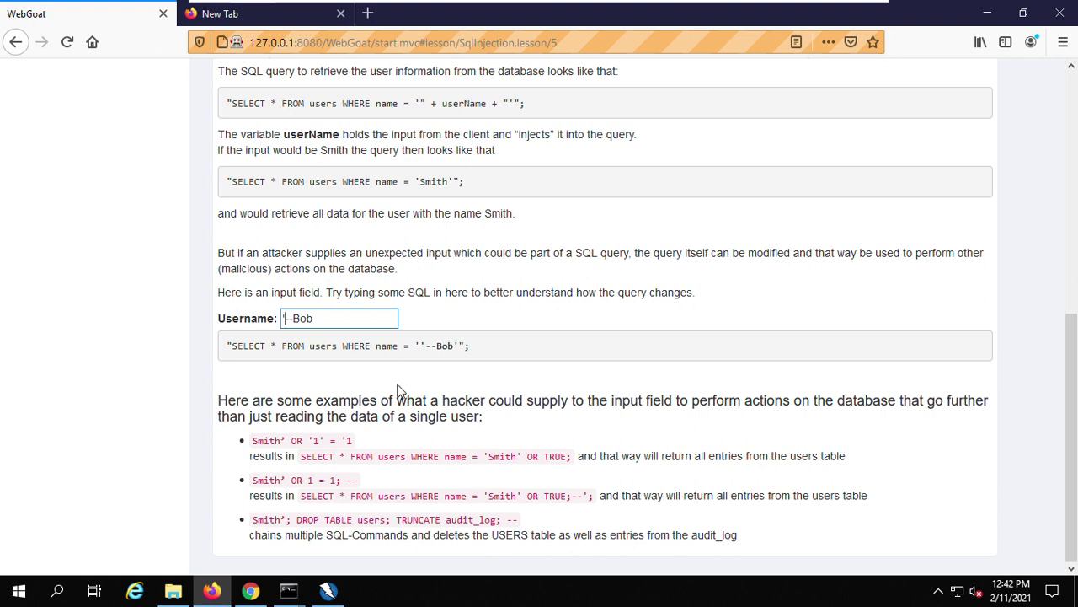
pyautogui.click(505, 460)
pyautogui.click(283, 318)
# Change the Username to Simith' or true, giving the query name = 'Simith' or true'
pyautogui.write('Simith')
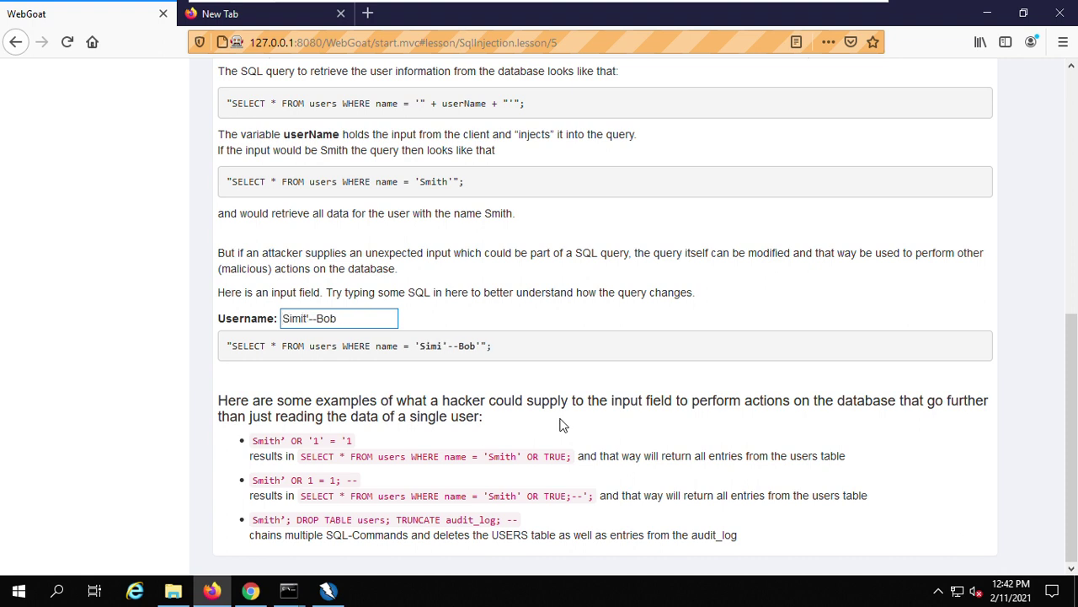
pyautogui.click(460, 345)
pyautogui.click(315, 324)
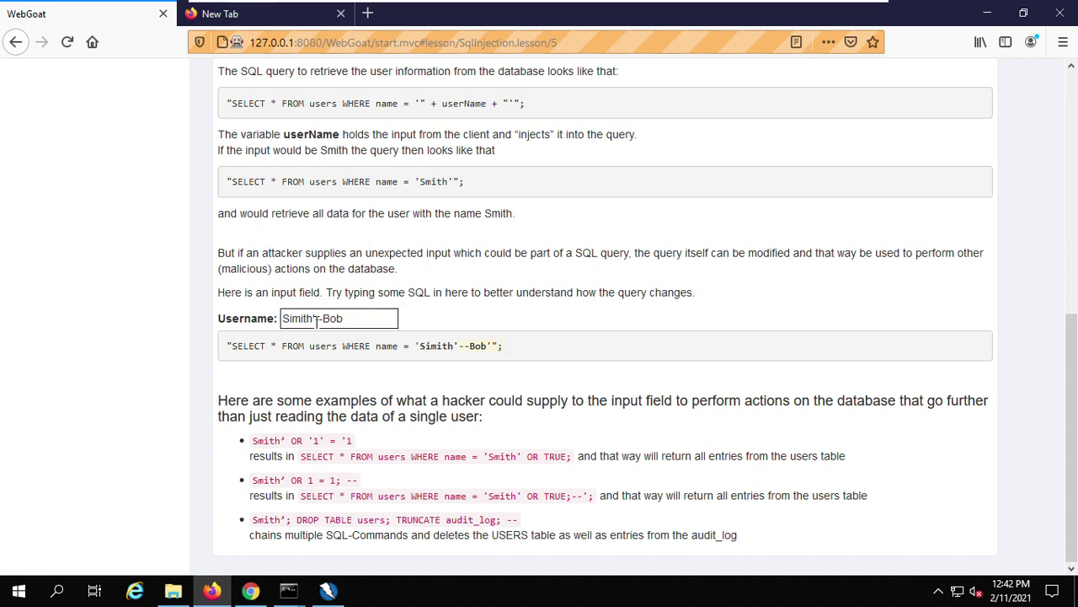
pyautogui.press('Delete')
pyautogui.press('Delete')
pyautogui.press('Delete')
pyautogui.press('Delete')
pyautogui.press('Delete')
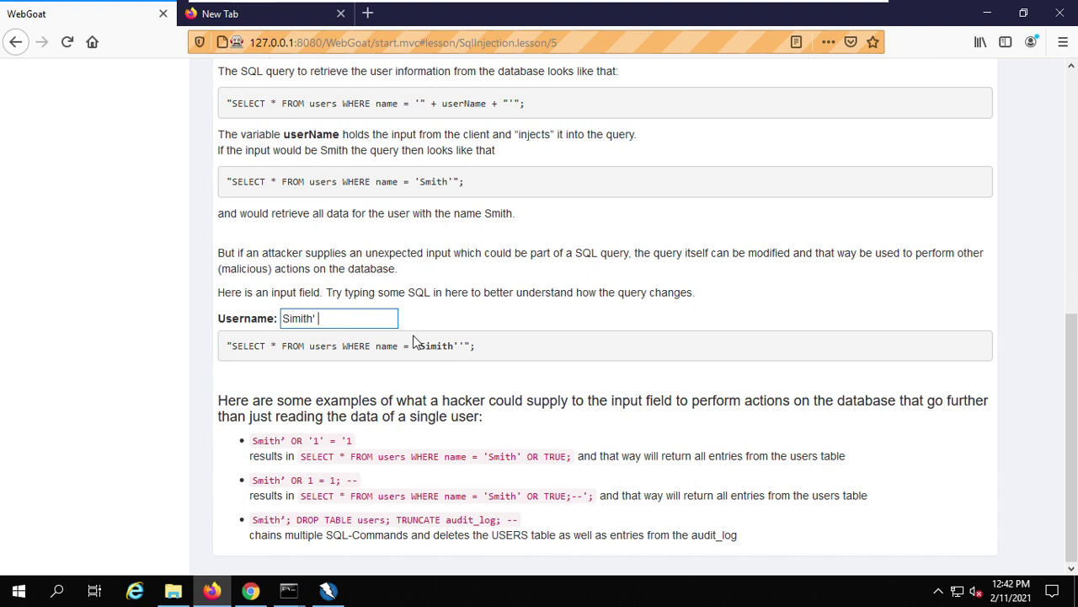
pyautogui.write('or')
pyautogui.write(' tur')
pyautogui.press('BackSpace')
pyautogui.press('BackSpace')
pyautogui.write('rue')
pyautogui.click(364, 381)
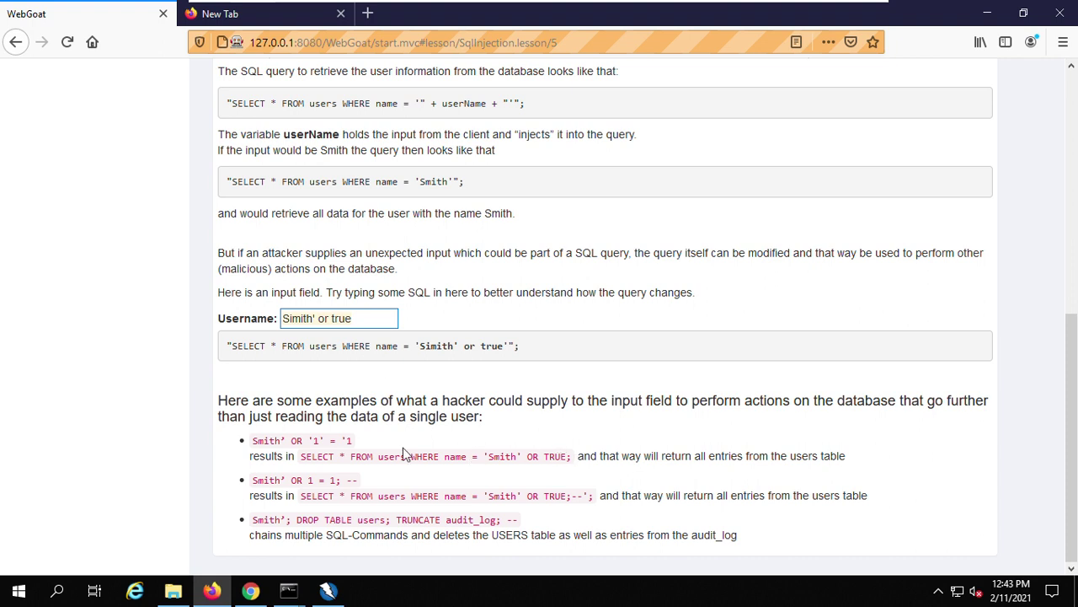
pyautogui.click(524, 456)
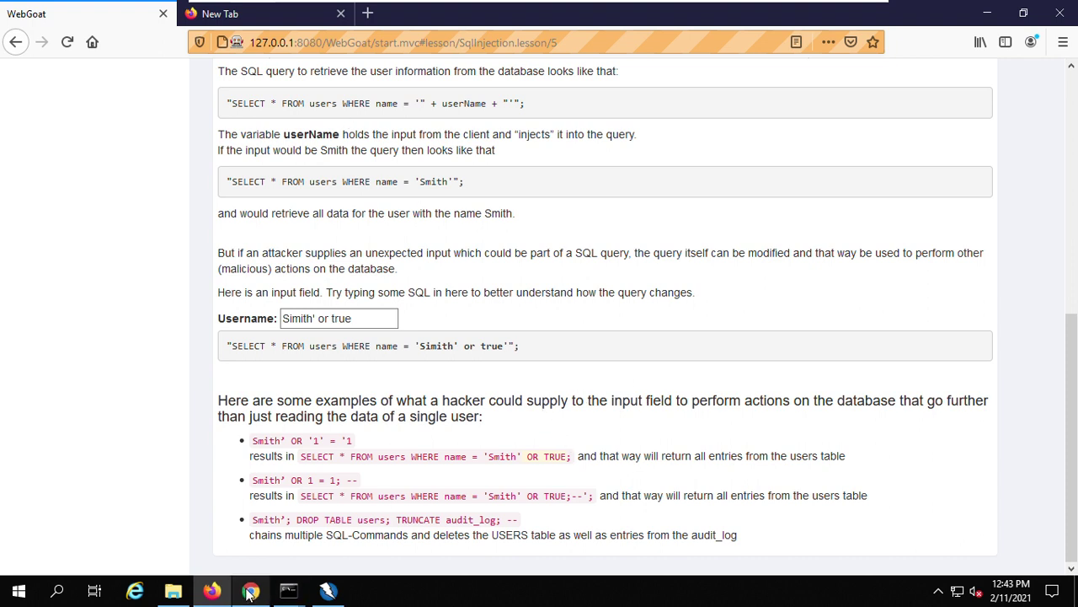
pyautogui.scroll(6, 374, 388)
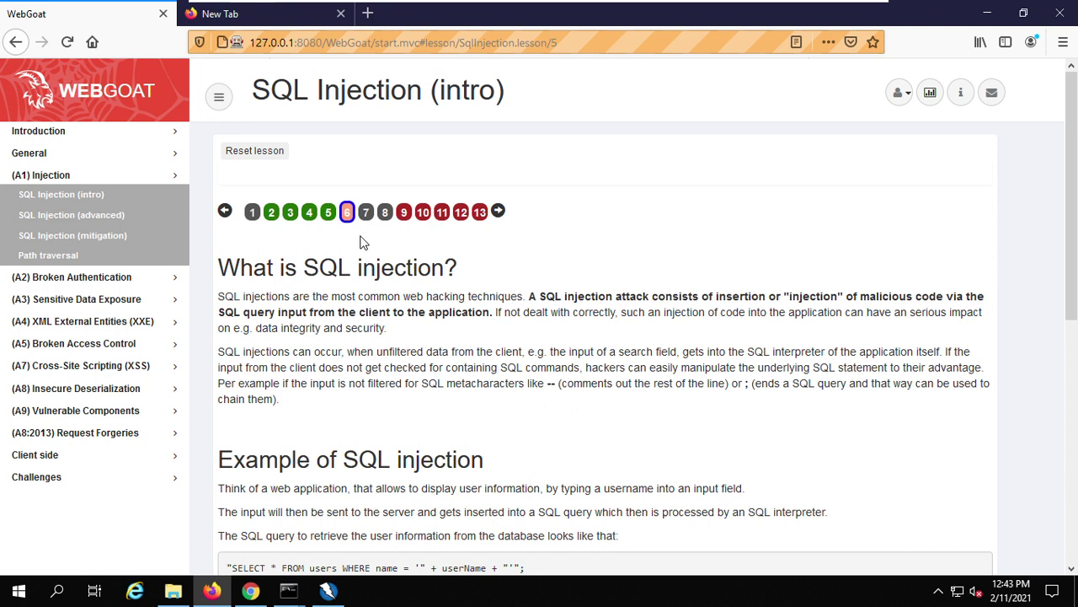
pyautogui.click(250, 591)
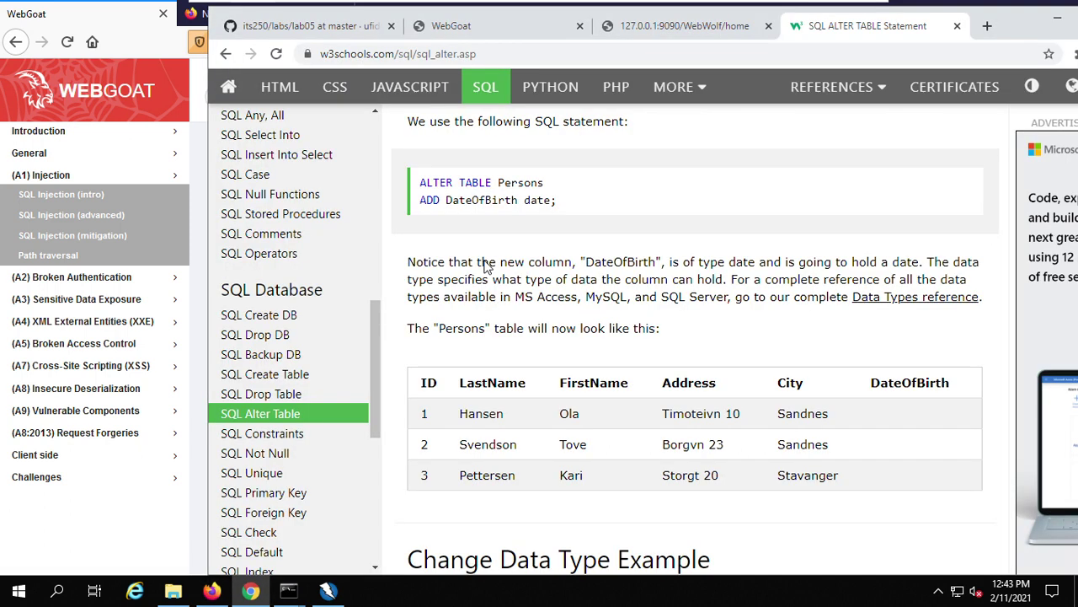
pyautogui.click(519, 25)
pyautogui.scroll(2, 518, 288)
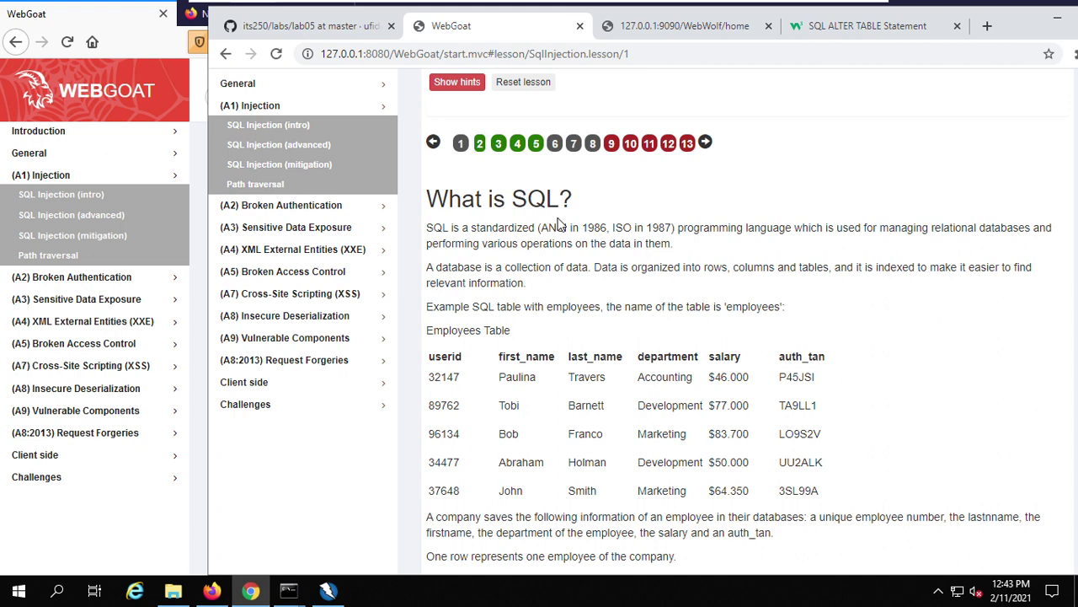
pyautogui.click(556, 145)
pyautogui.scroll(-5, 577, 202)
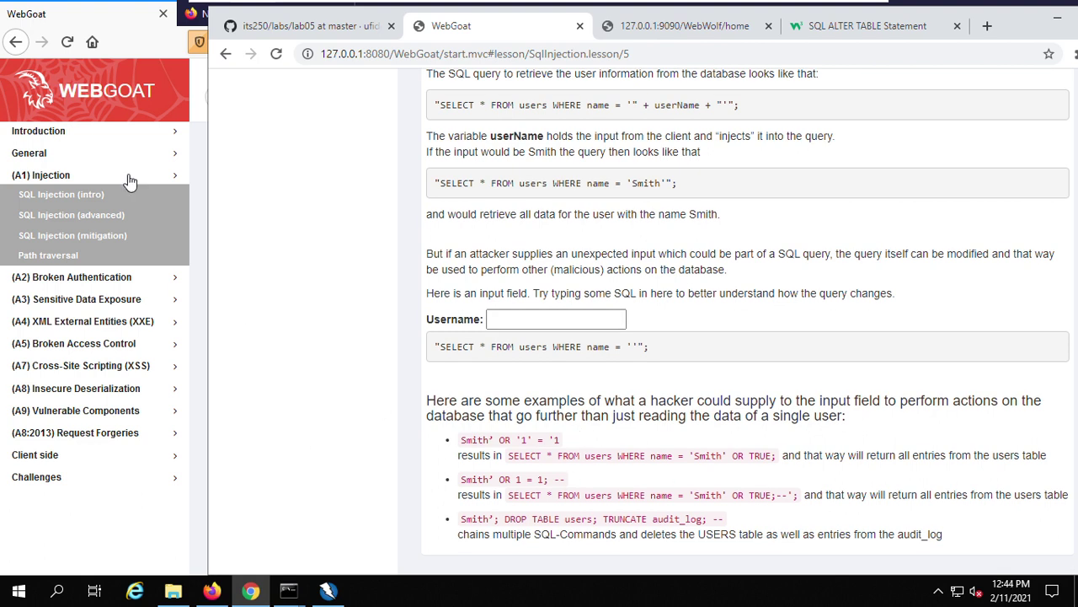
pyautogui.click(73, 25)
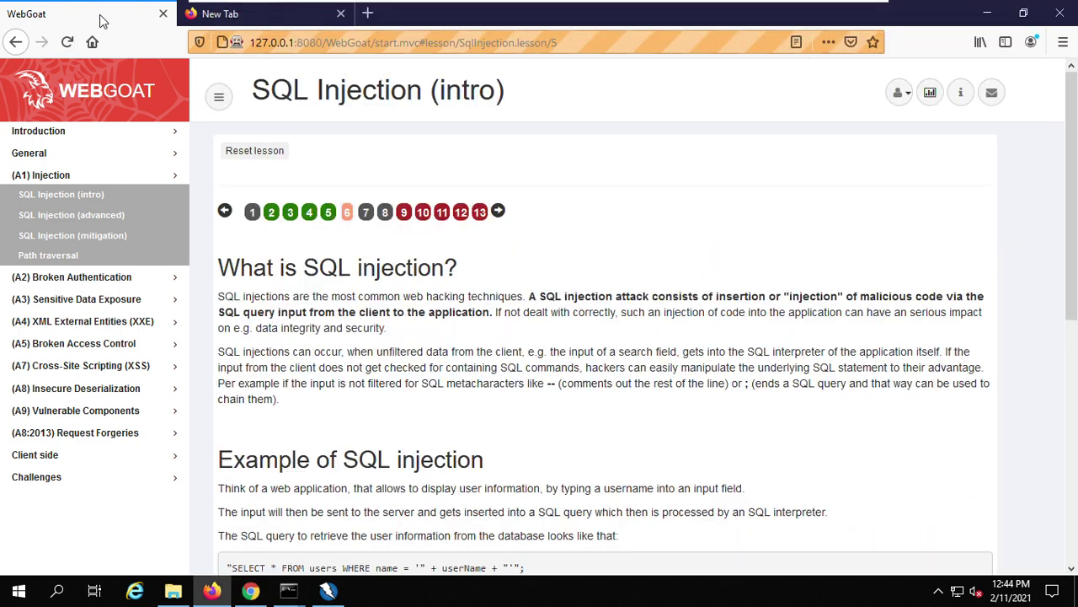
# Read lesson page 7, 'Consequences of SQL injection', then continue to page 8
pyautogui.click(366, 213)
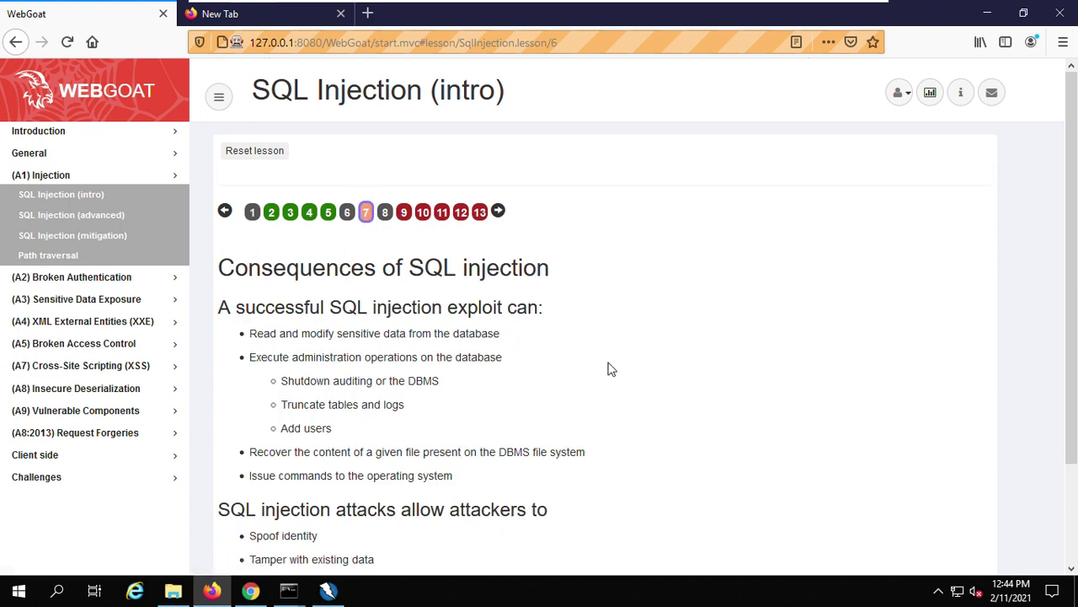
pyautogui.scroll(-2, 609, 368)
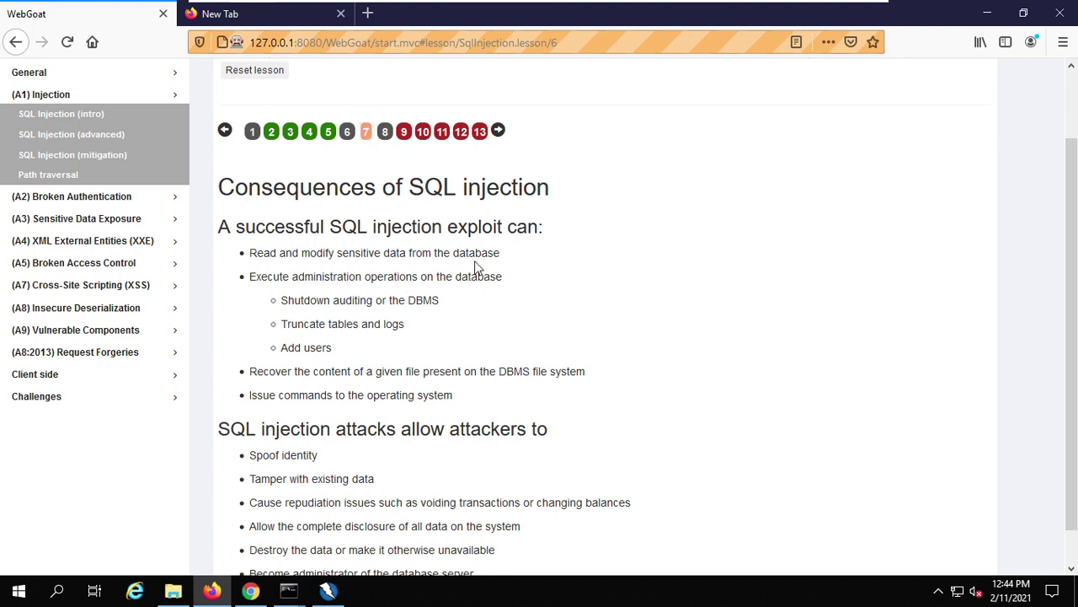
pyautogui.scroll(-1, 544, 345)
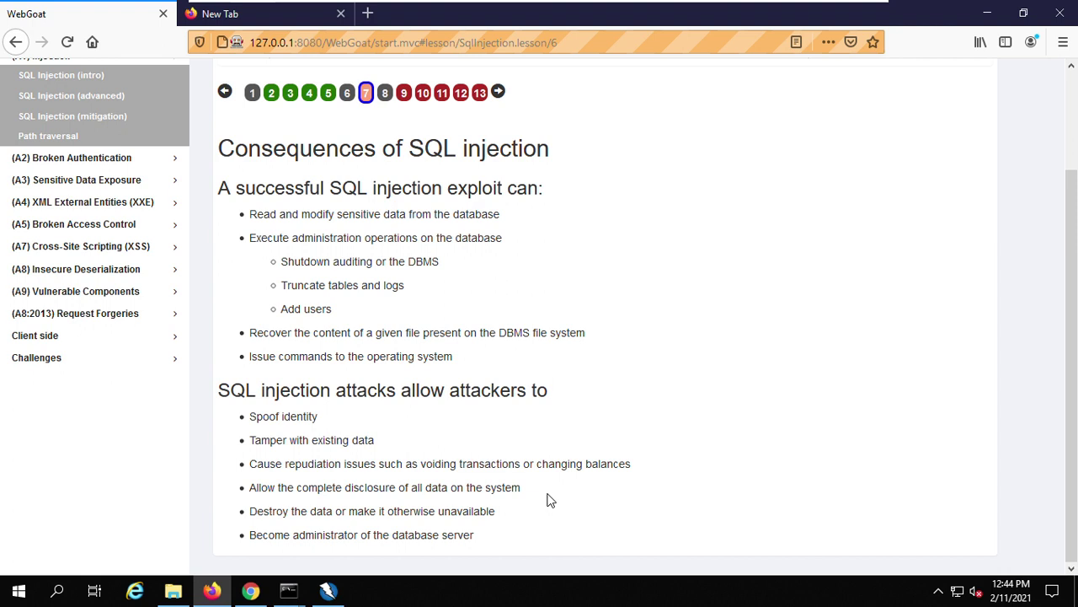
pyautogui.scroll(3, 548, 500)
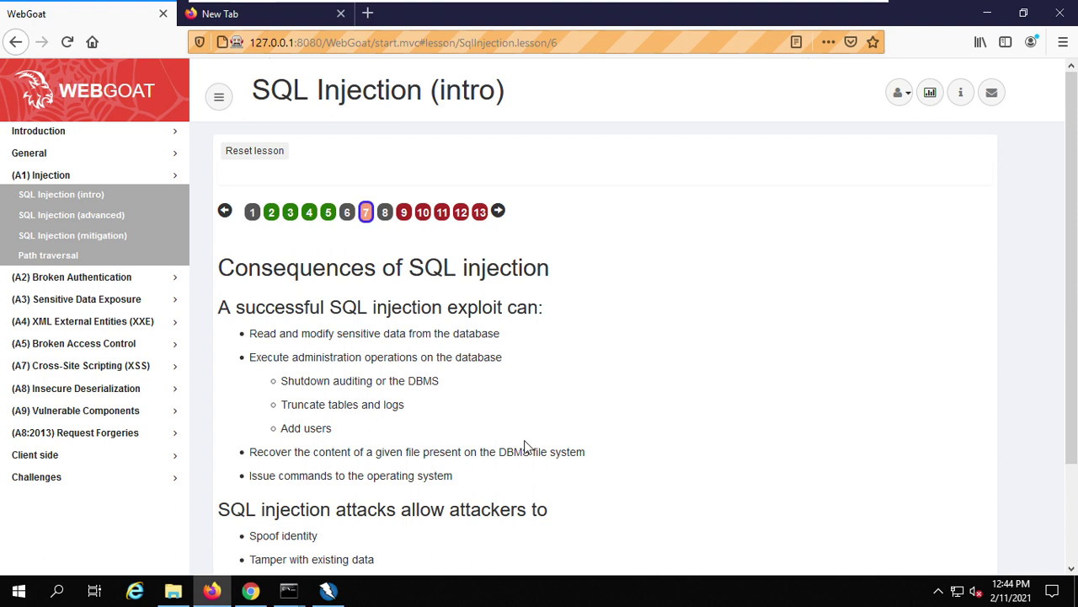
pyautogui.click(386, 215)
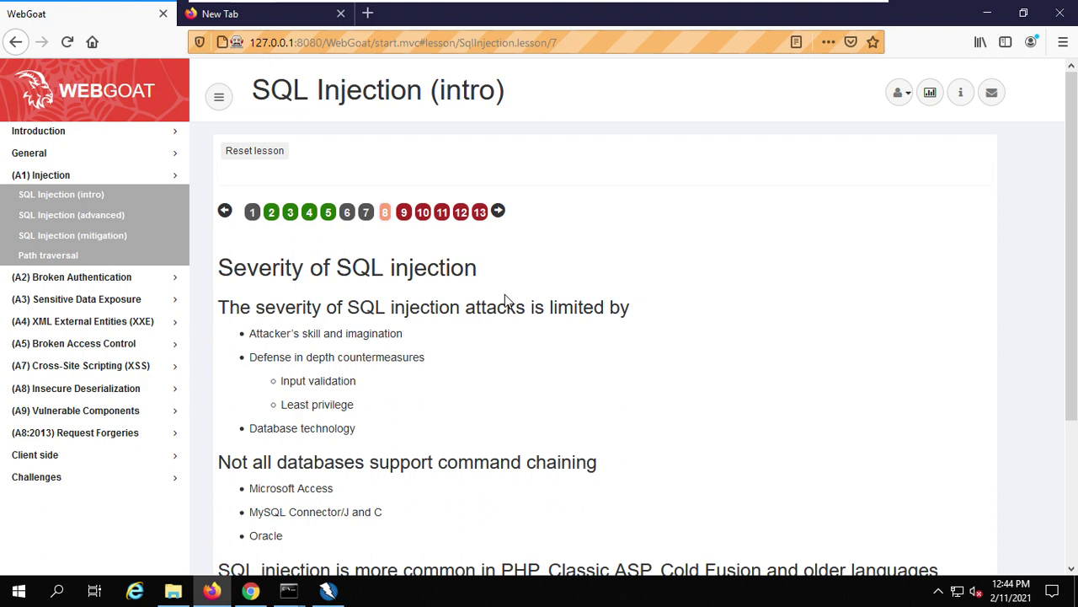
# Read the 'Severity of SQL injection' page, highlighting the heading about command chaining
pyautogui.scroll(-1, 563, 336)
pyautogui.scroll(-1, 565, 335)
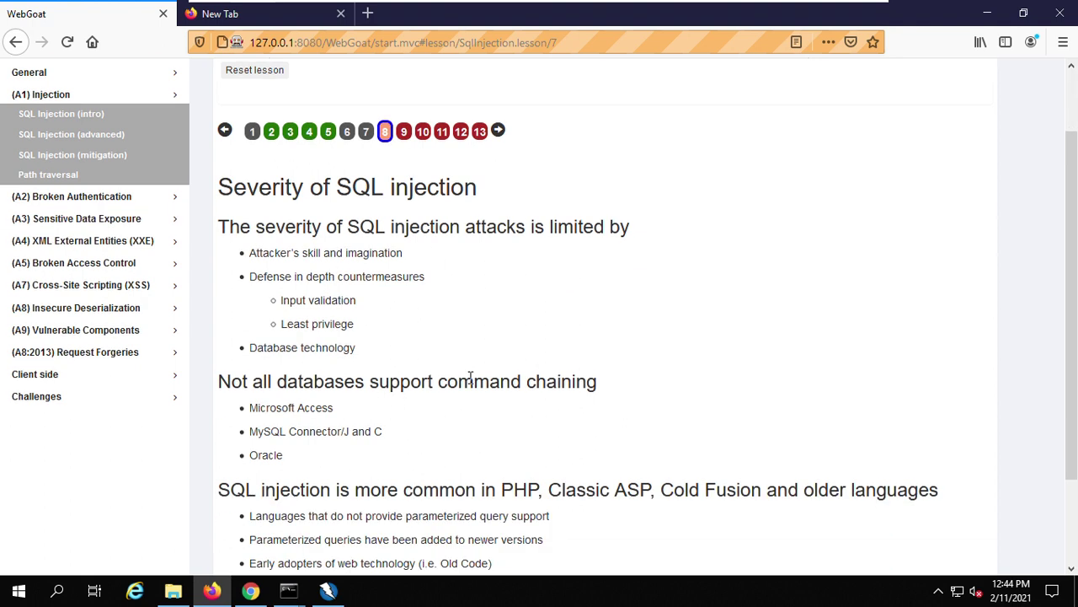
pyautogui.scroll(-3, 397, 325)
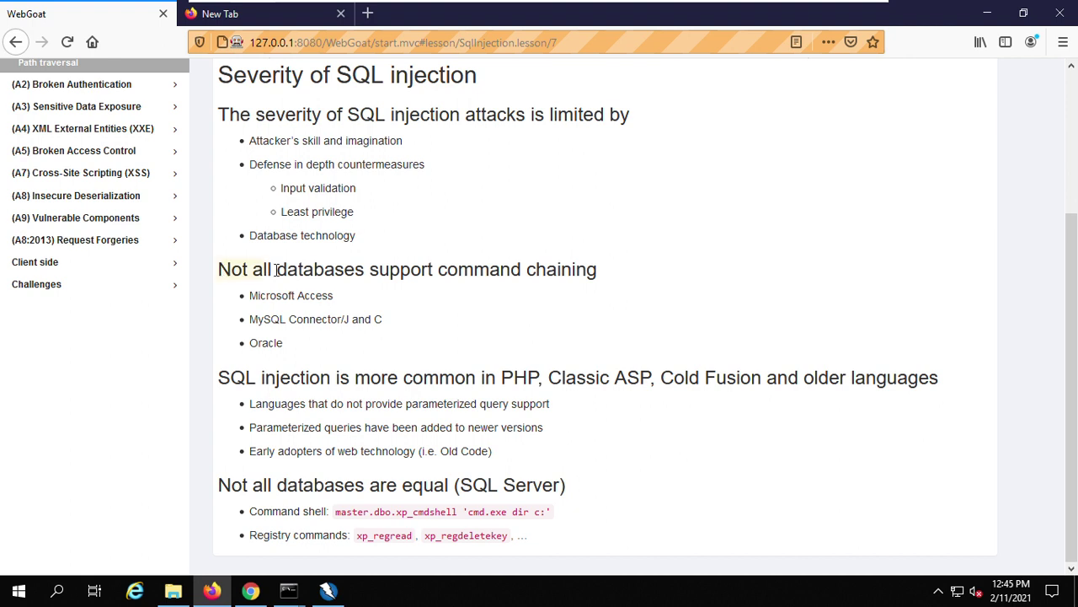
pyautogui.moveTo(404, 268); pyautogui.dragTo(535, 269)
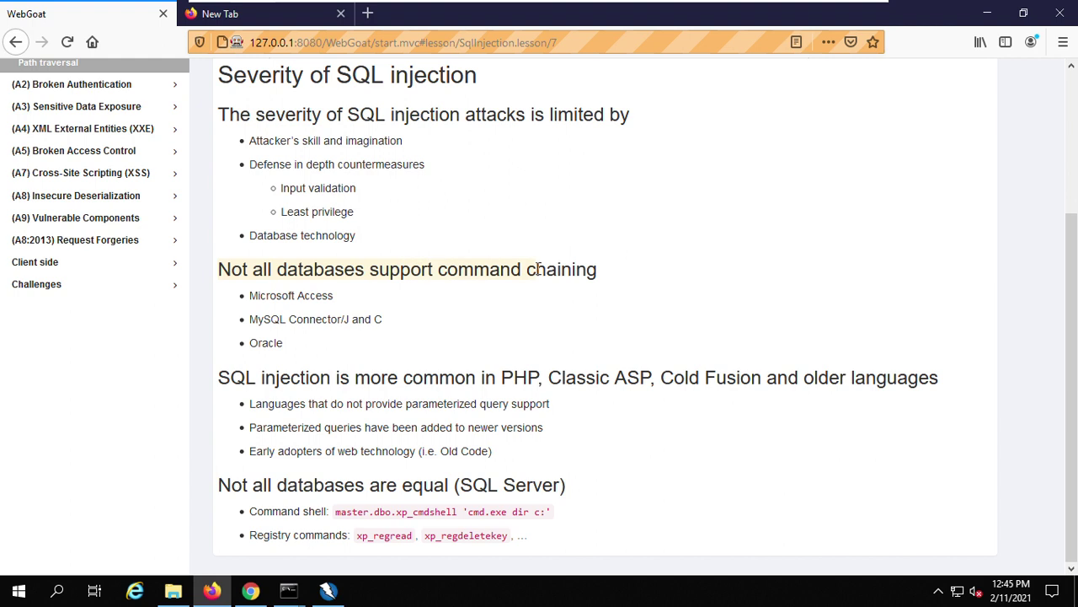
pyautogui.click(340, 294)
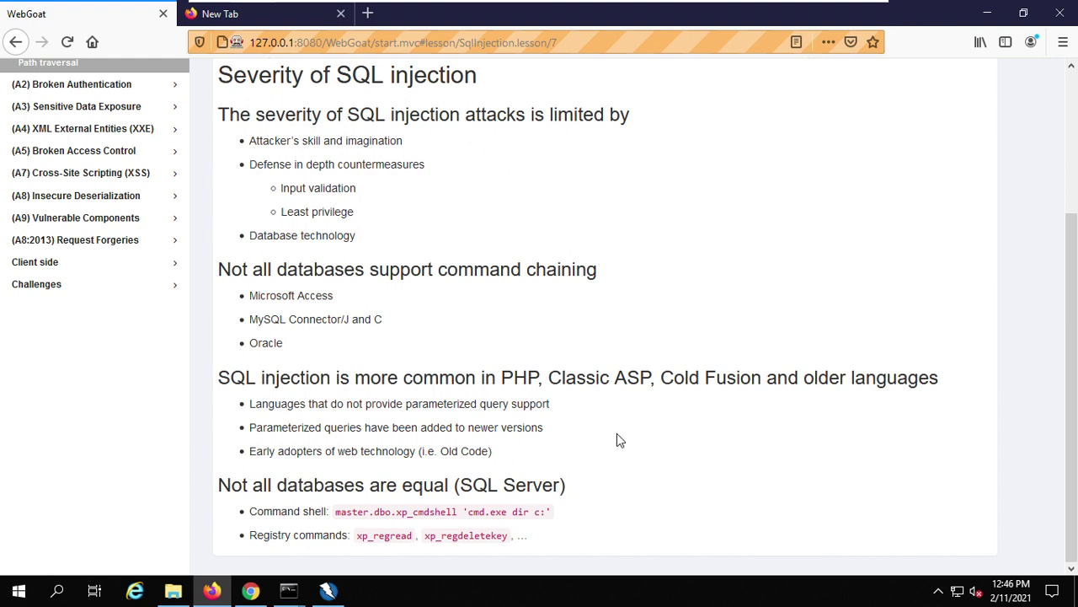
pyautogui.scroll(3, 589, 405)
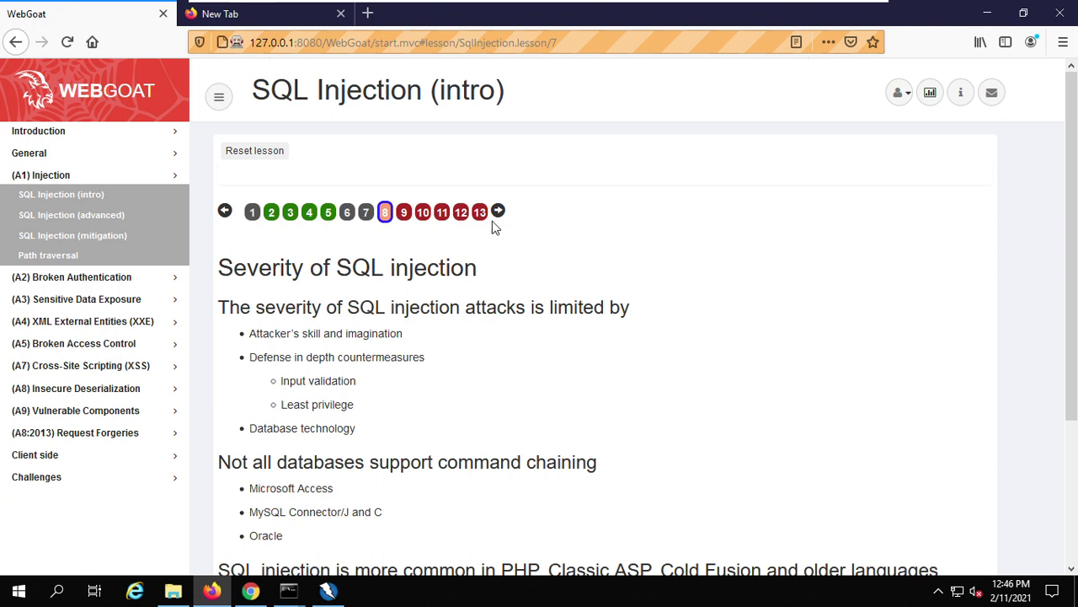
pyautogui.click(405, 213)
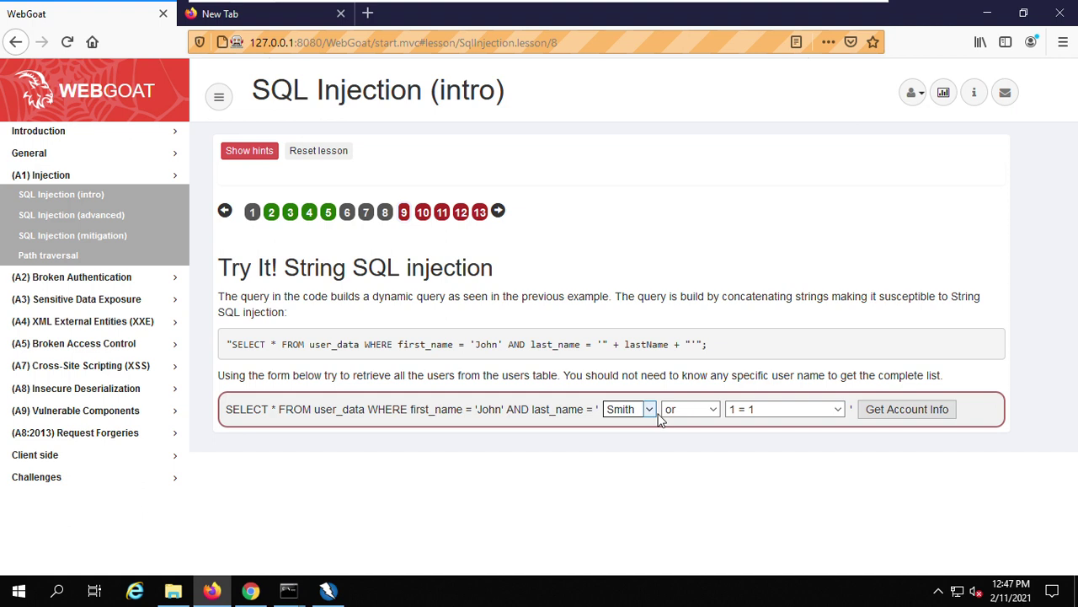
pyautogui.click(707, 410)
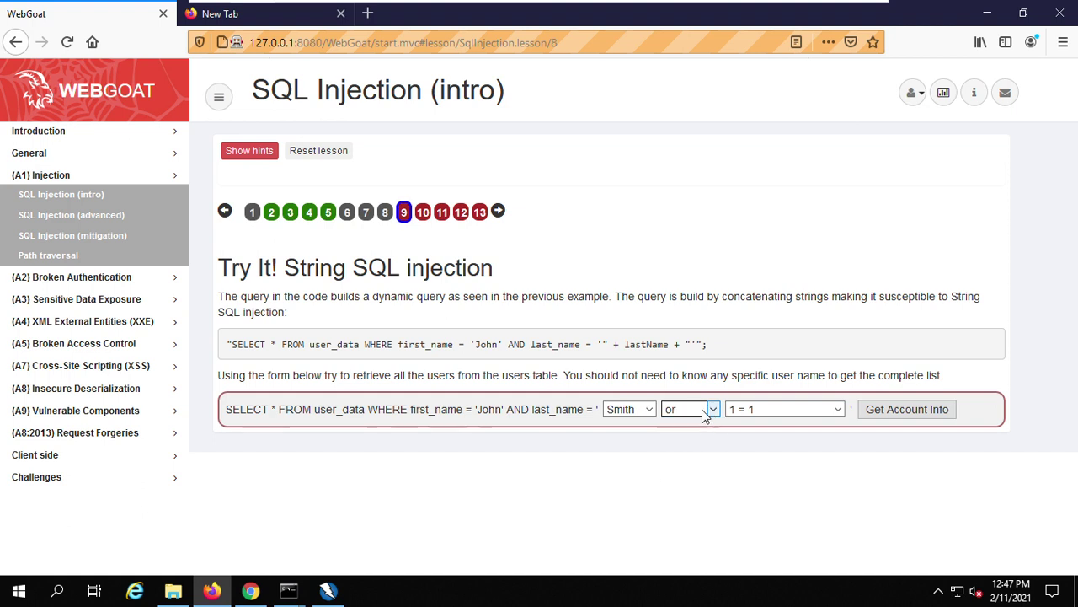
pyautogui.click(666, 409)
pyautogui.click(667, 412)
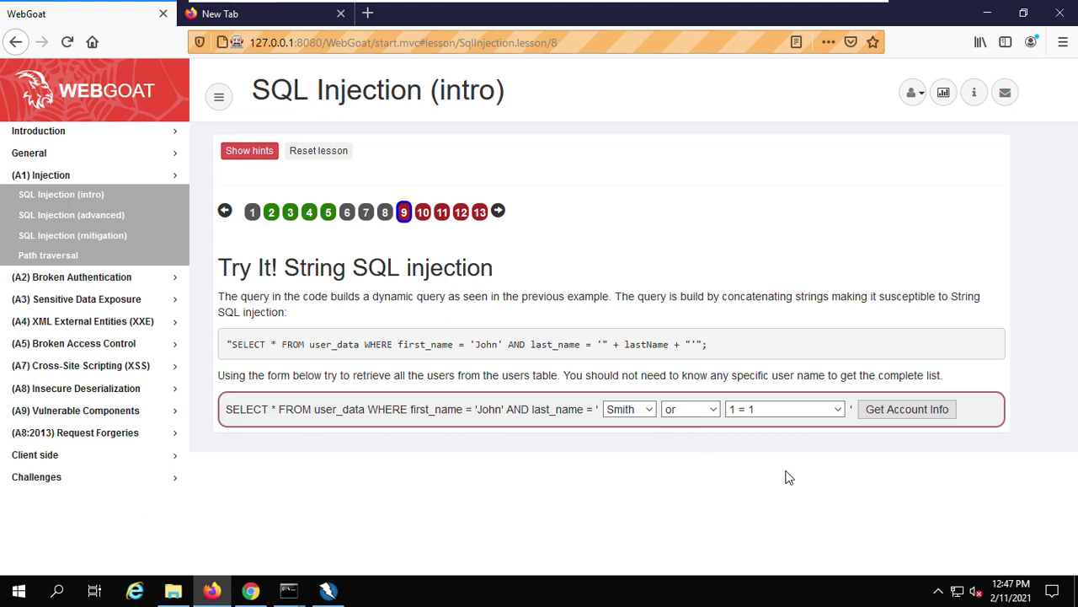
# Submit the Smith / or / 1 = 1 injection via Get Account Info
pyautogui.click(900, 413)
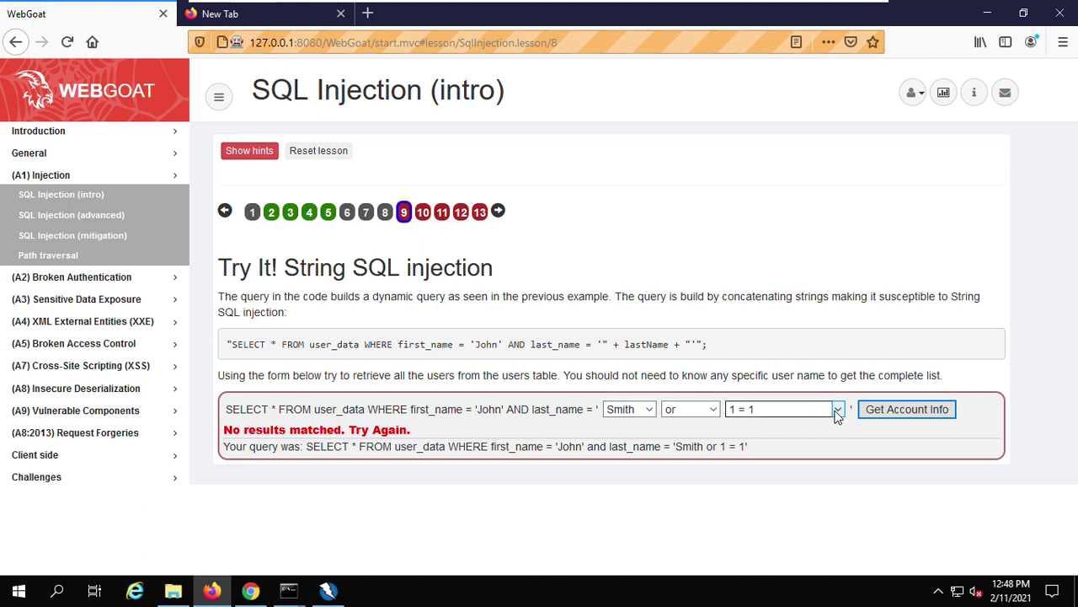
# Change the last-name dropdown from Smith to Smith'
pyautogui.click(654, 410)
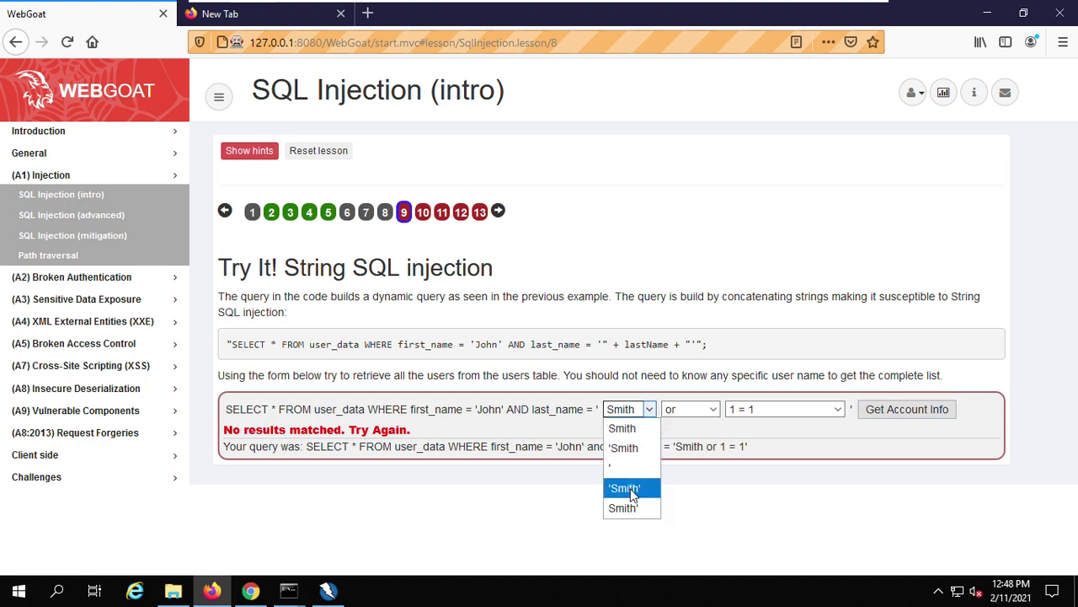
pyautogui.click(632, 515)
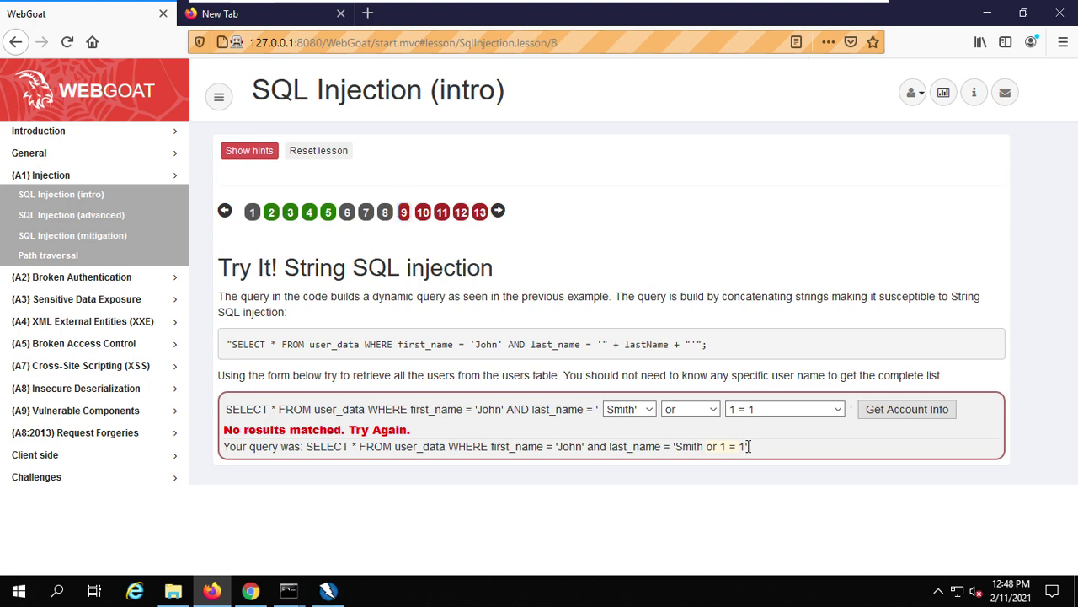
# Confirm the condition dropdown stays at 1 = 1 alongside Smith' and or
pyautogui.click(838, 410)
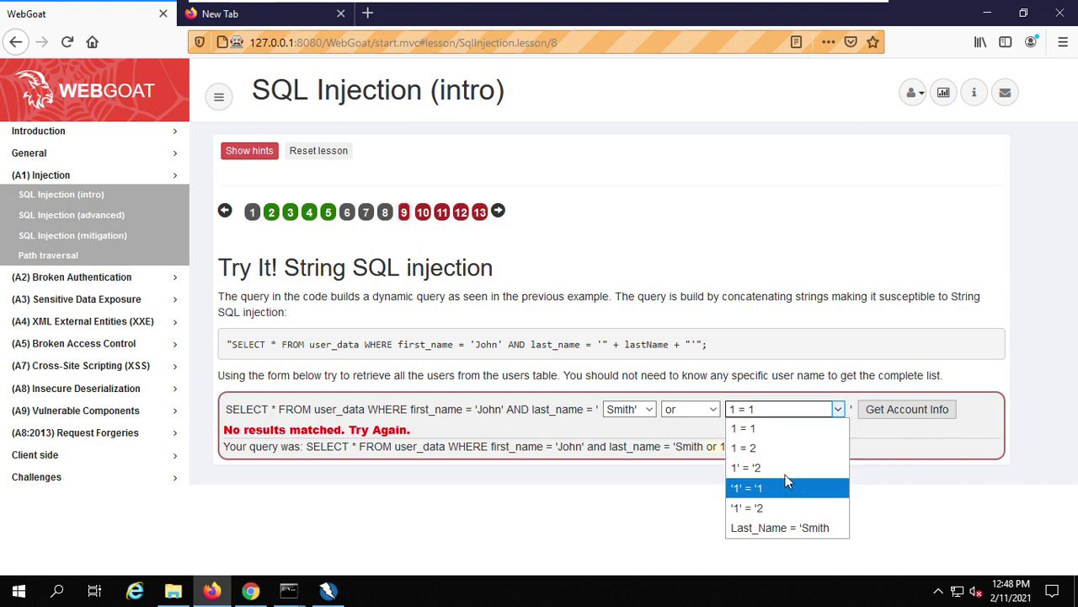
pyautogui.click(762, 428)
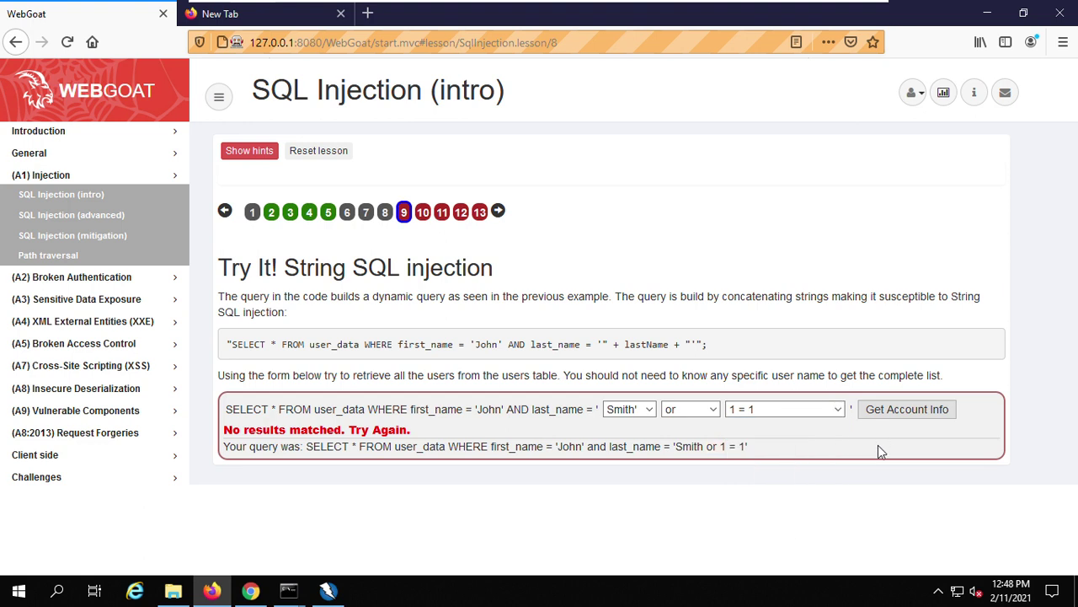
pyautogui.click(837, 410)
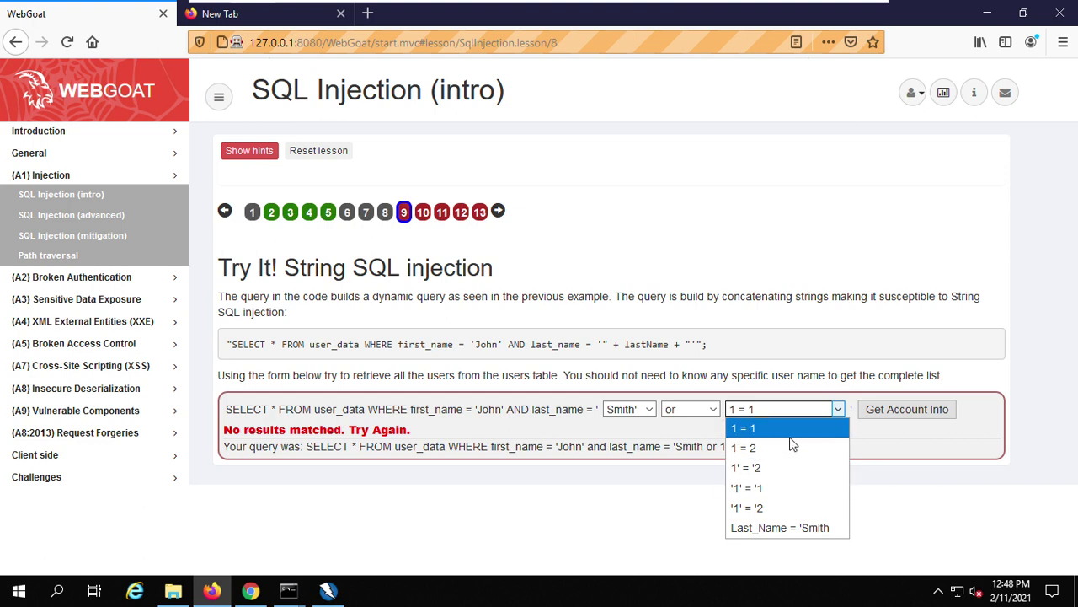
pyautogui.click(885, 455)
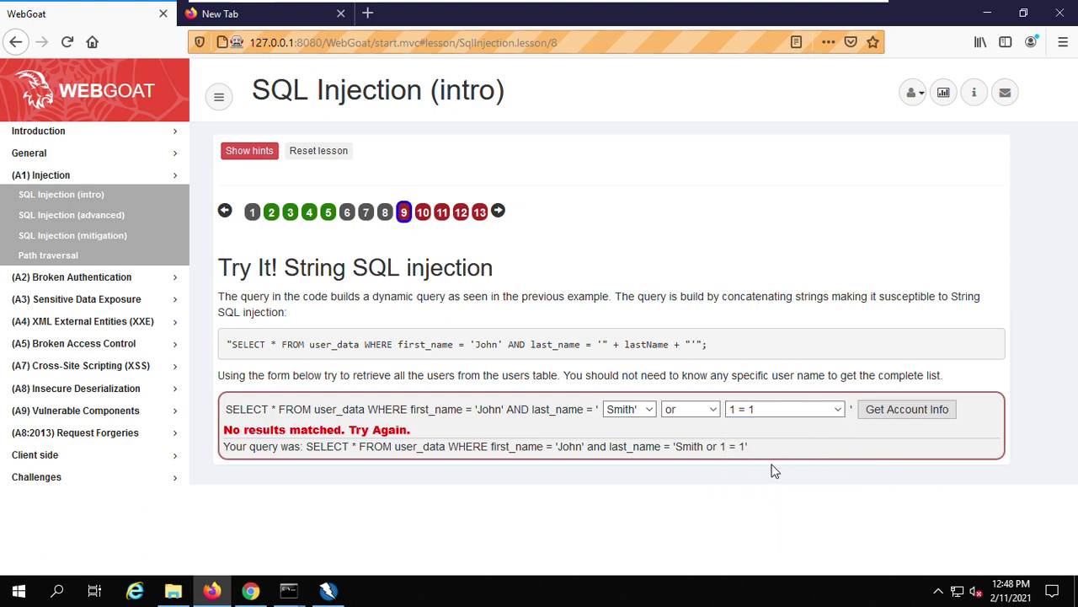
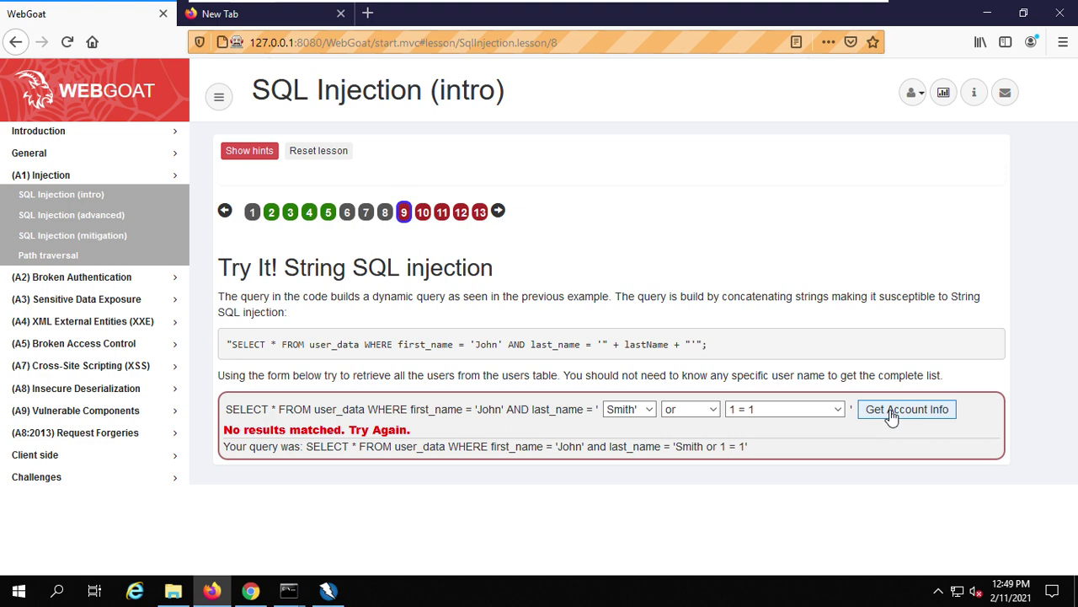
# Resubmit the Get Account Info query using Smith', or, and 1 = 1 in the dropdowns
pyautogui.click(891, 418)
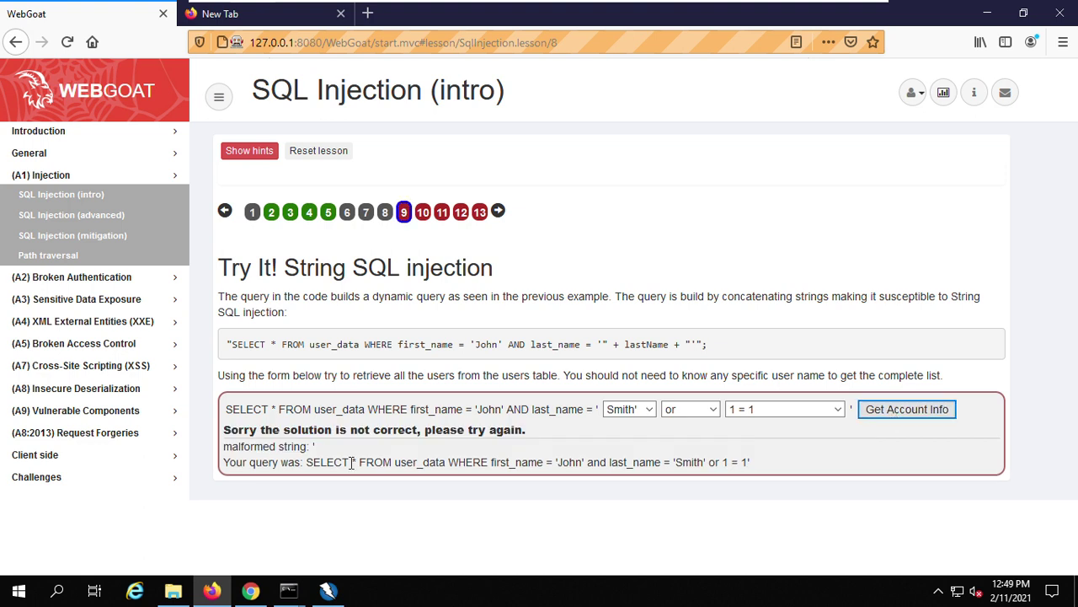
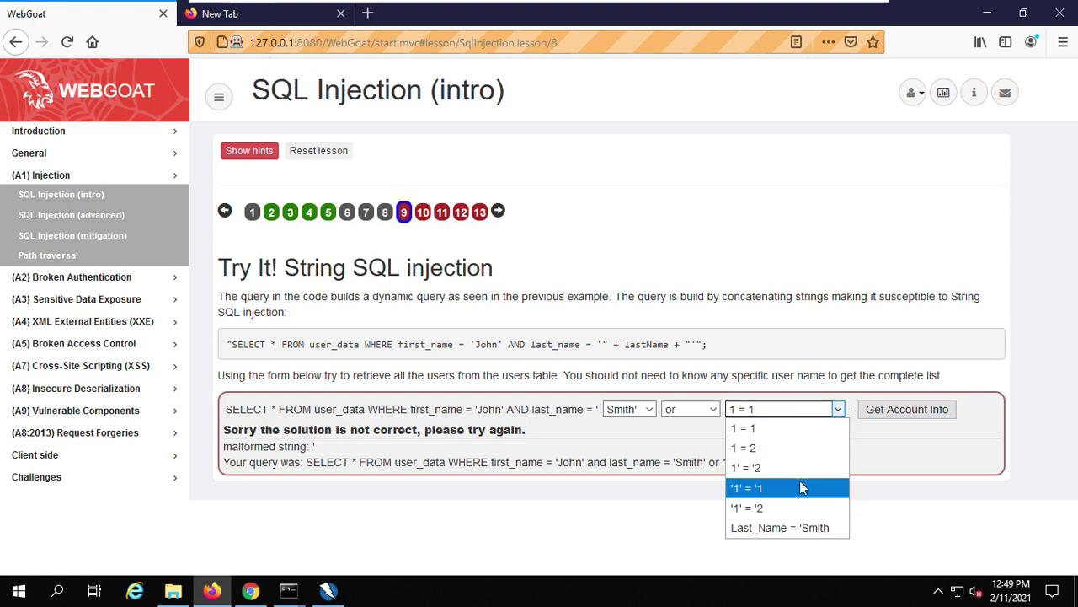
# Set the injection form's third condition to '1' = '1 so it reads Smith' or '1' = '1
pyautogui.click(746, 489)
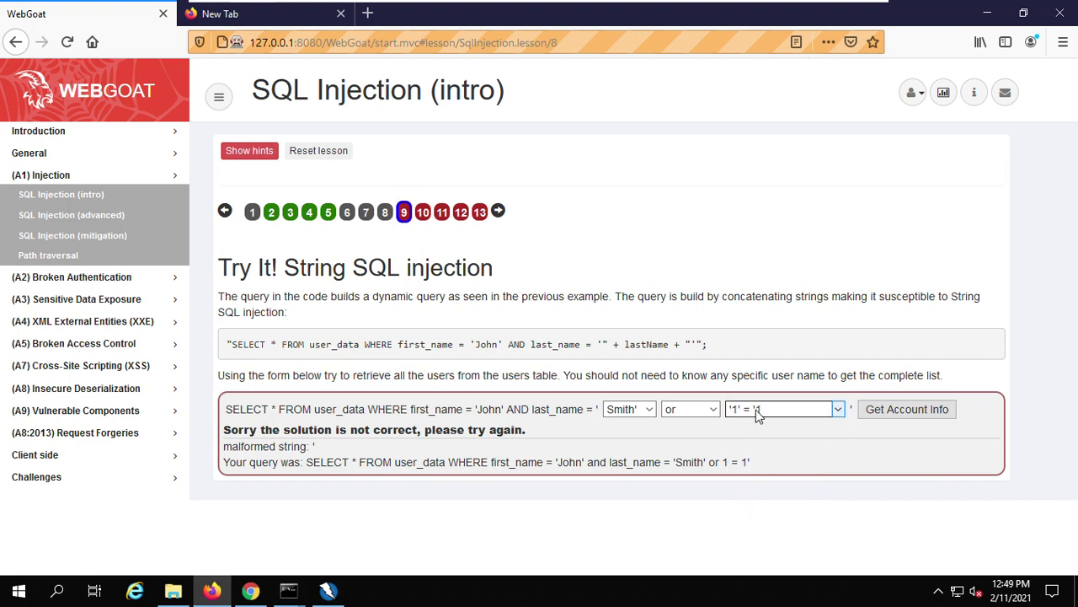
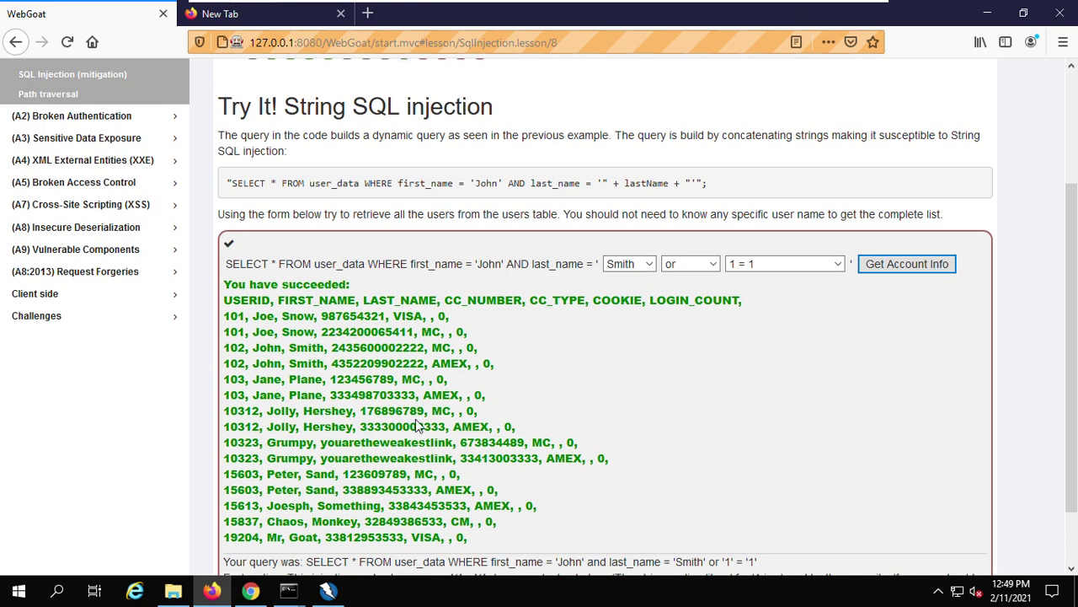
pyautogui.scroll(-1, 376, 386)
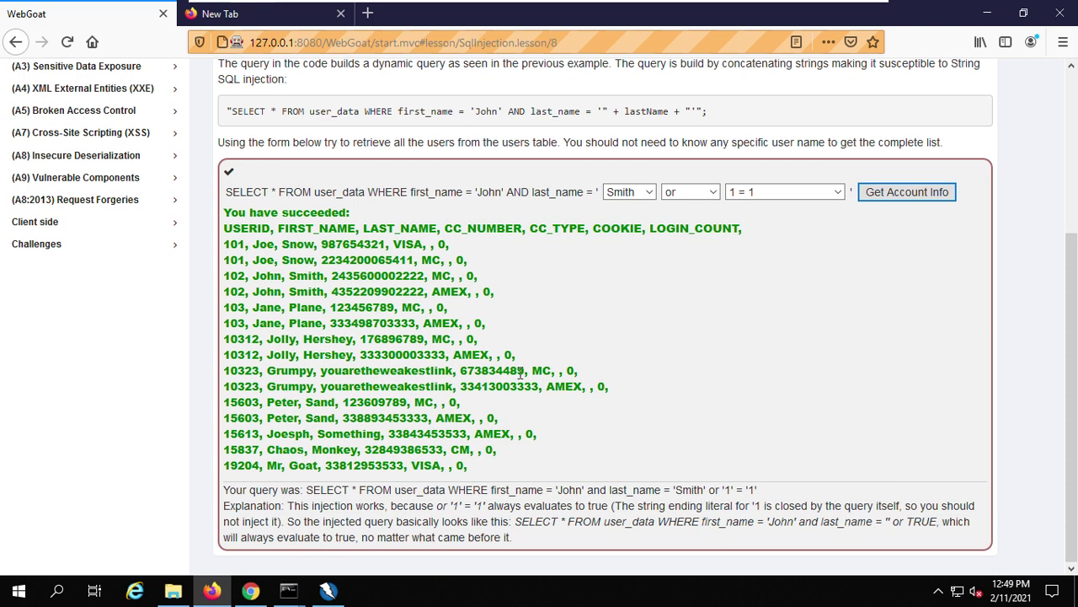
pyautogui.scroll(1, 526, 362)
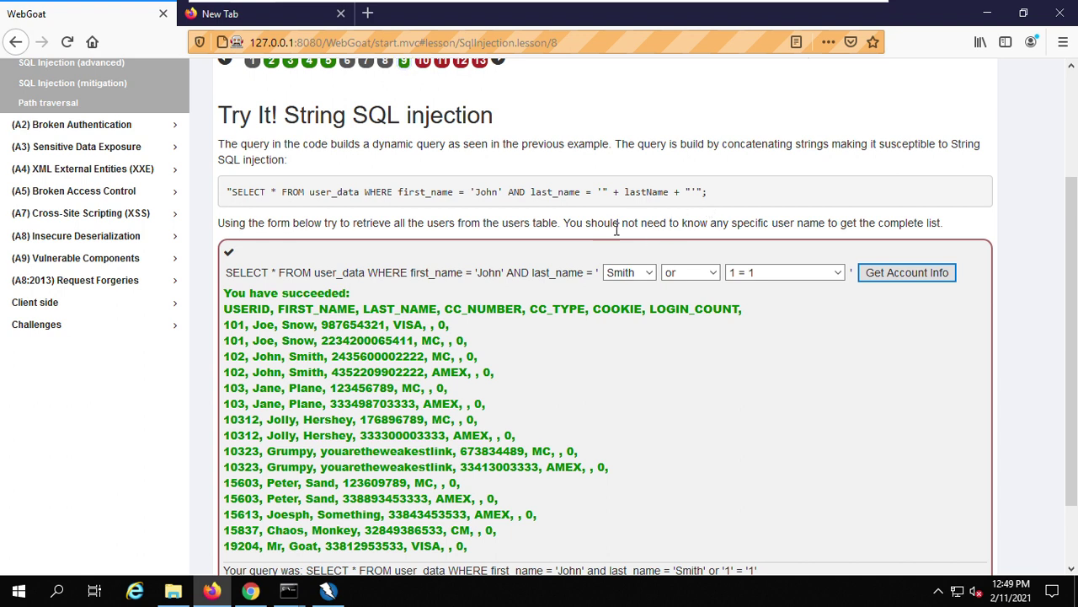
pyautogui.scroll(1, 470, 222)
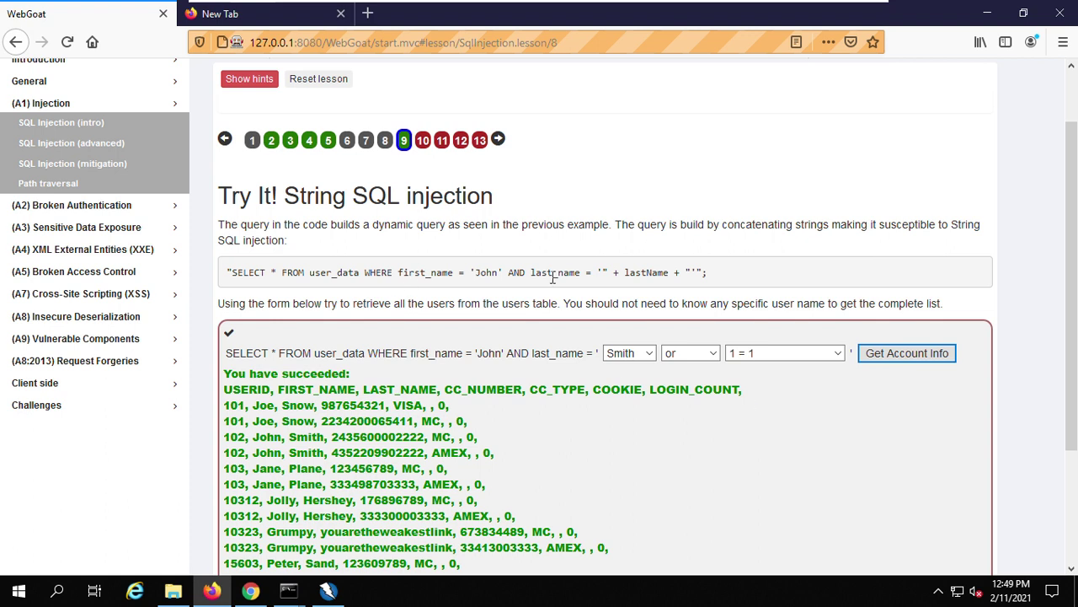
pyautogui.scroll(2, 554, 278)
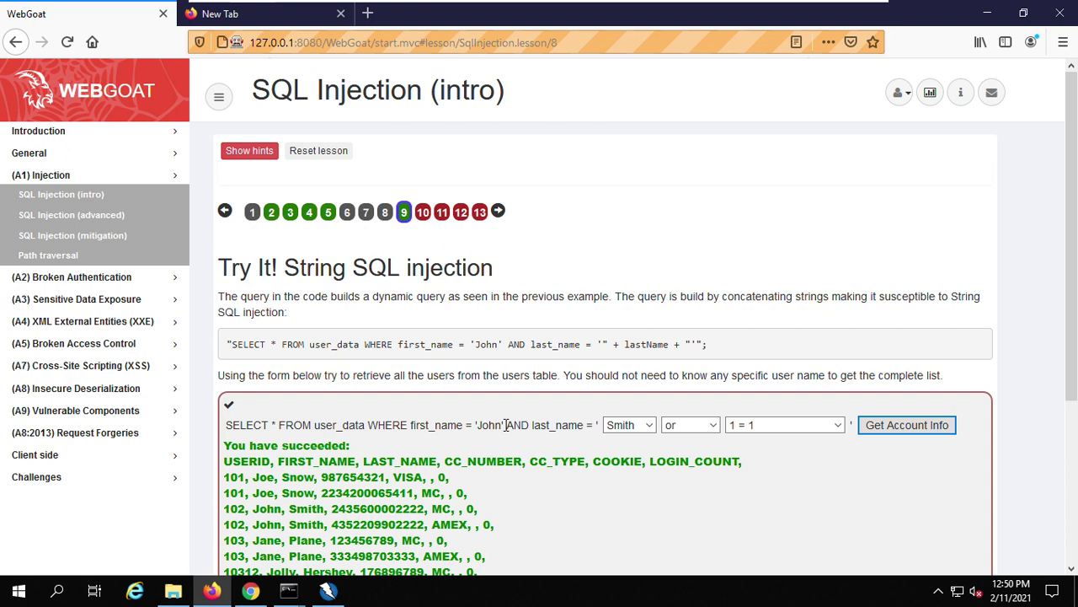
pyautogui.click(504, 424)
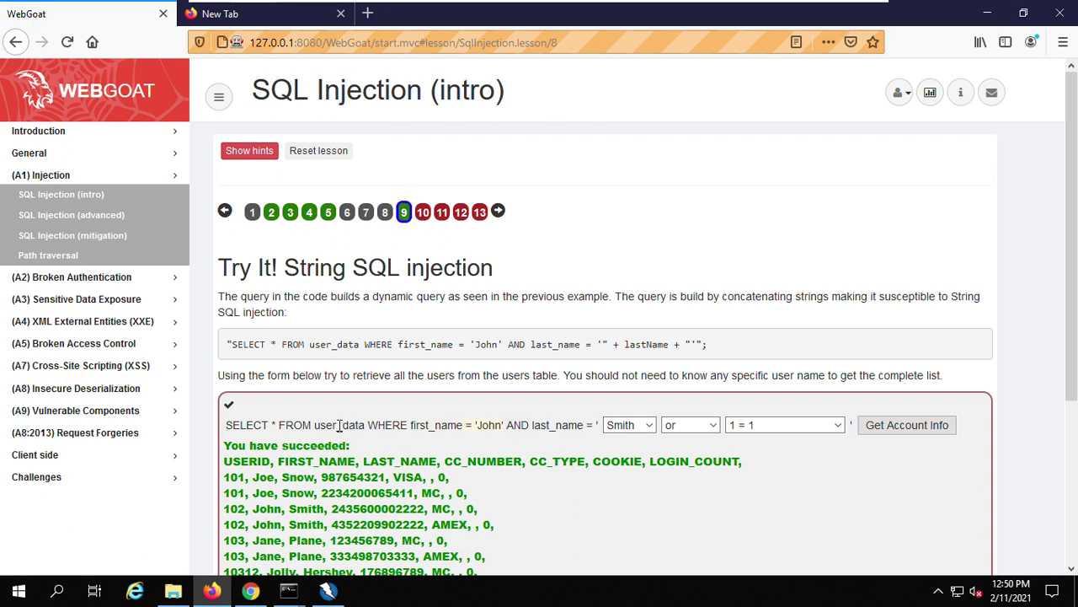
pyautogui.scroll(-1, 340, 459)
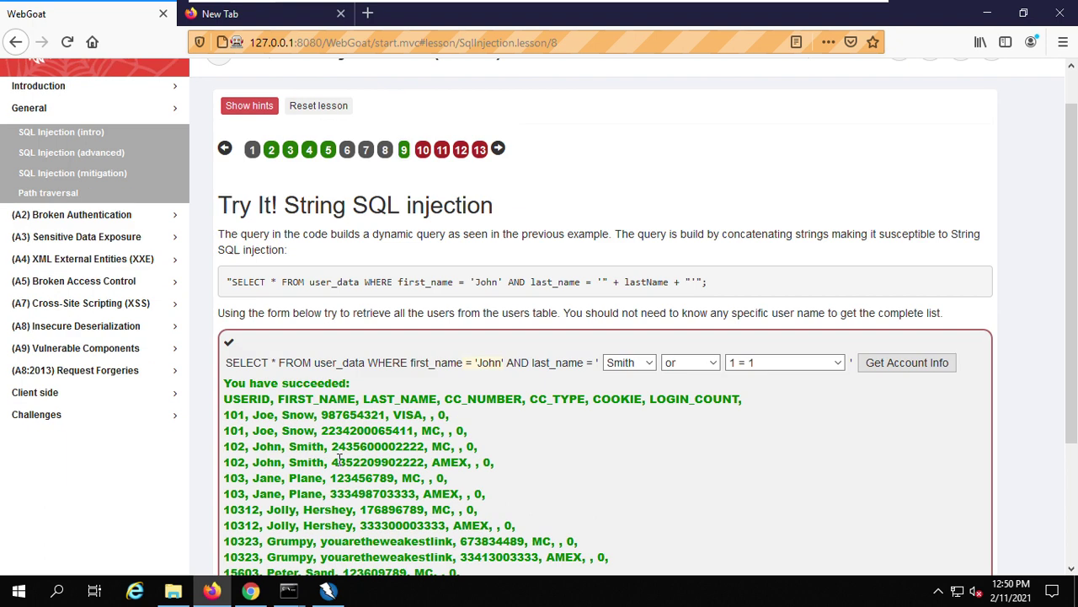
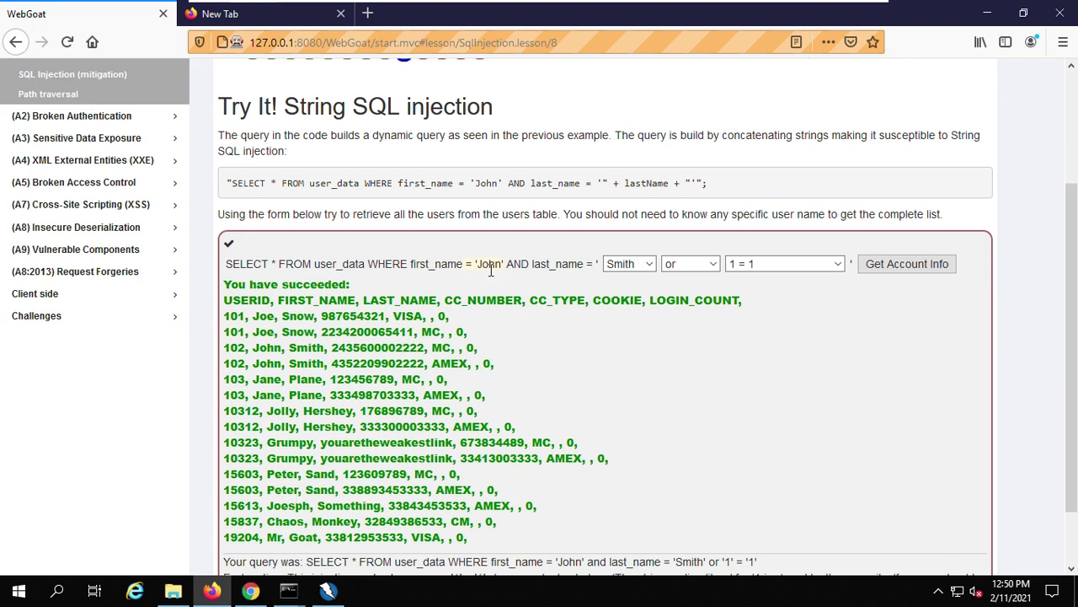
# Go to lesson step 10, the Try It! Numeric SQL injection exercise
pyautogui.scroll(1, 490, 269)
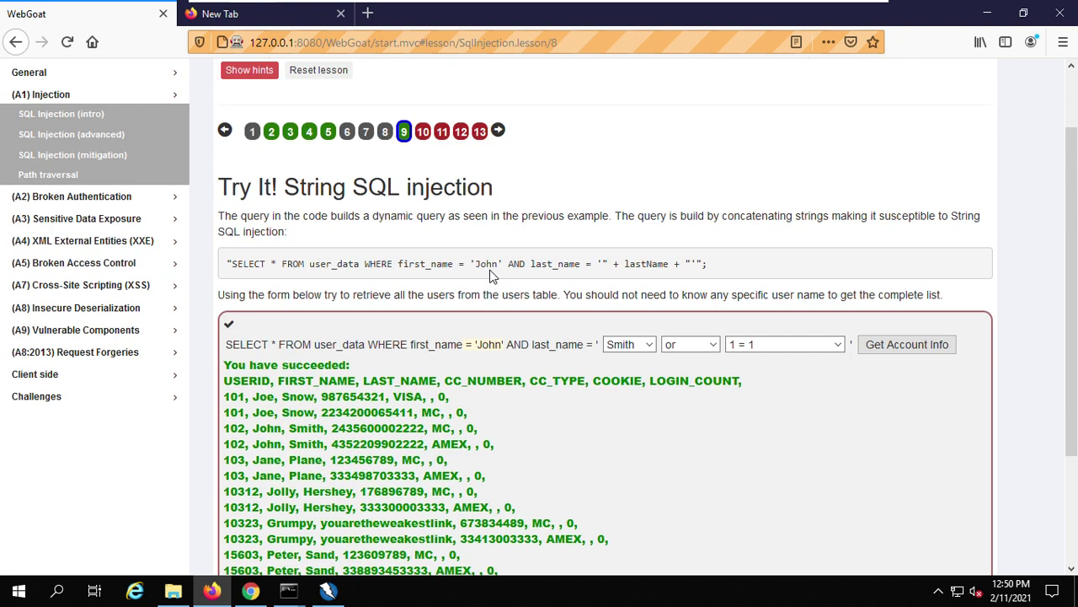
pyautogui.click(423, 132)
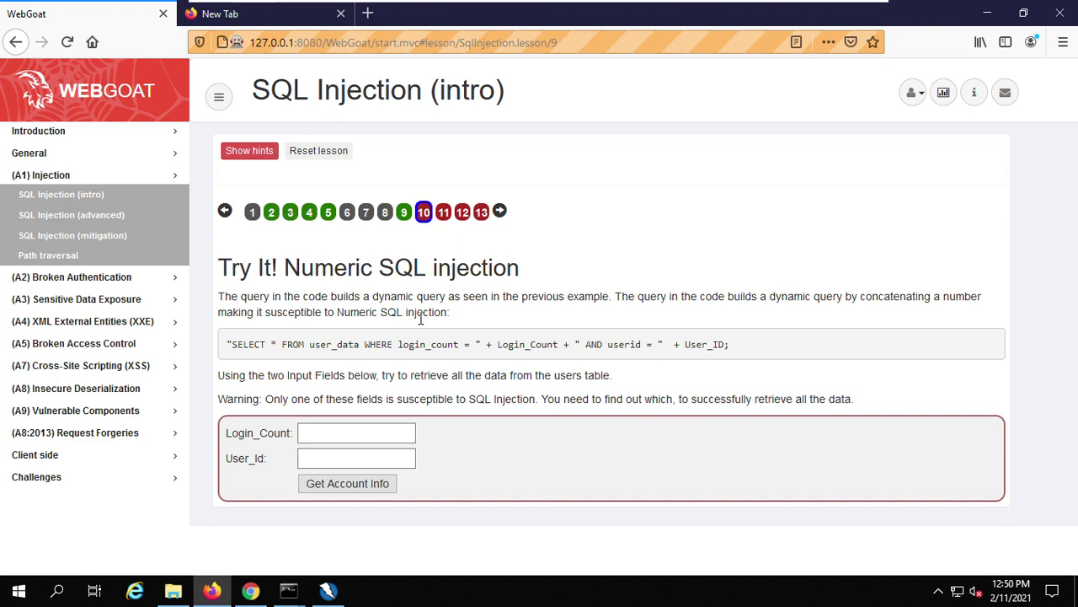
pyautogui.click(327, 434)
pyautogui.click(317, 455)
pyautogui.click(691, 341)
pyautogui.click(362, 432)
pyautogui.click(401, 345)
pyautogui.click(252, 596)
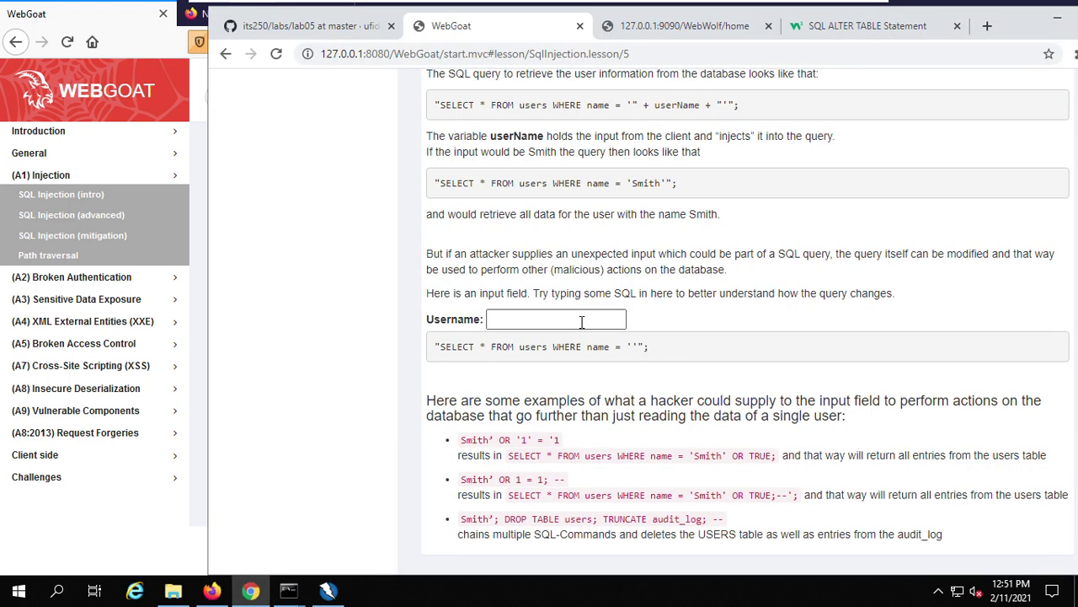
pyautogui.scroll(2, 722, 315)
pyautogui.scroll(4, 722, 315)
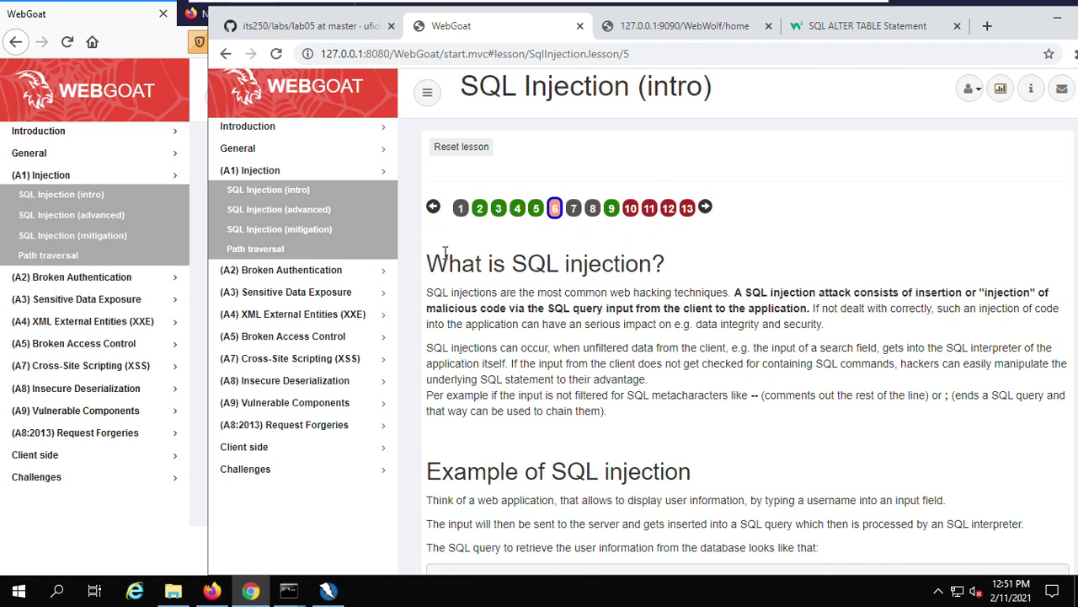
pyautogui.click(116, 25)
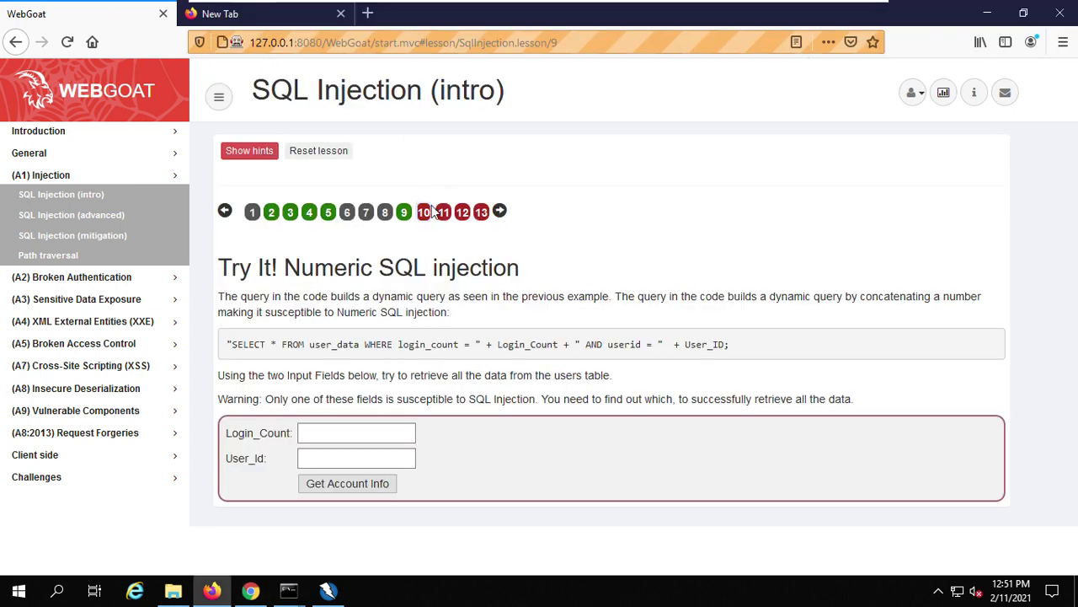
pyautogui.click(251, 592)
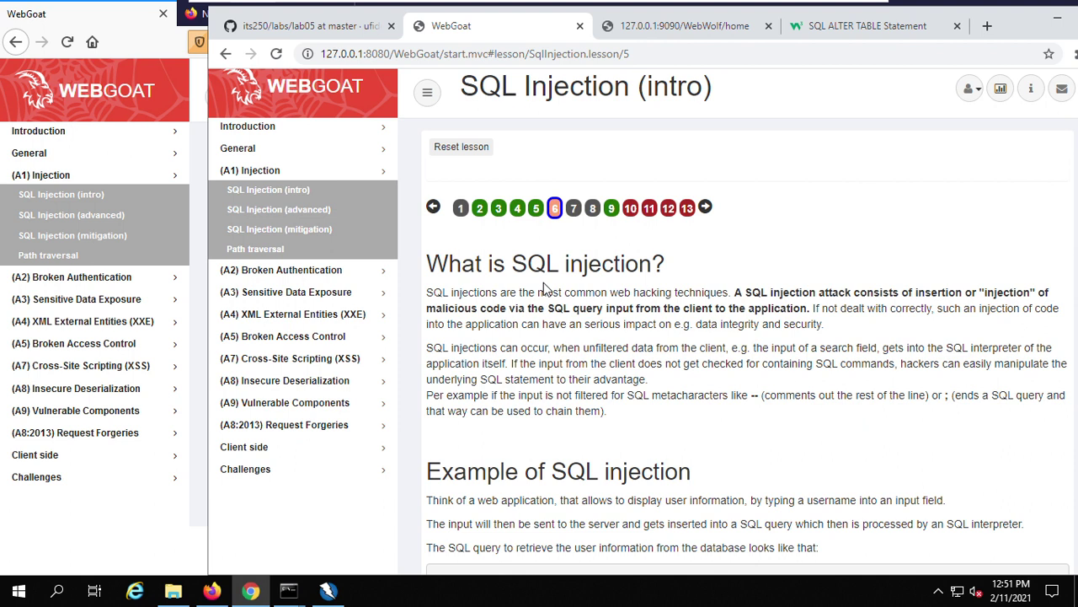
pyautogui.click(611, 210)
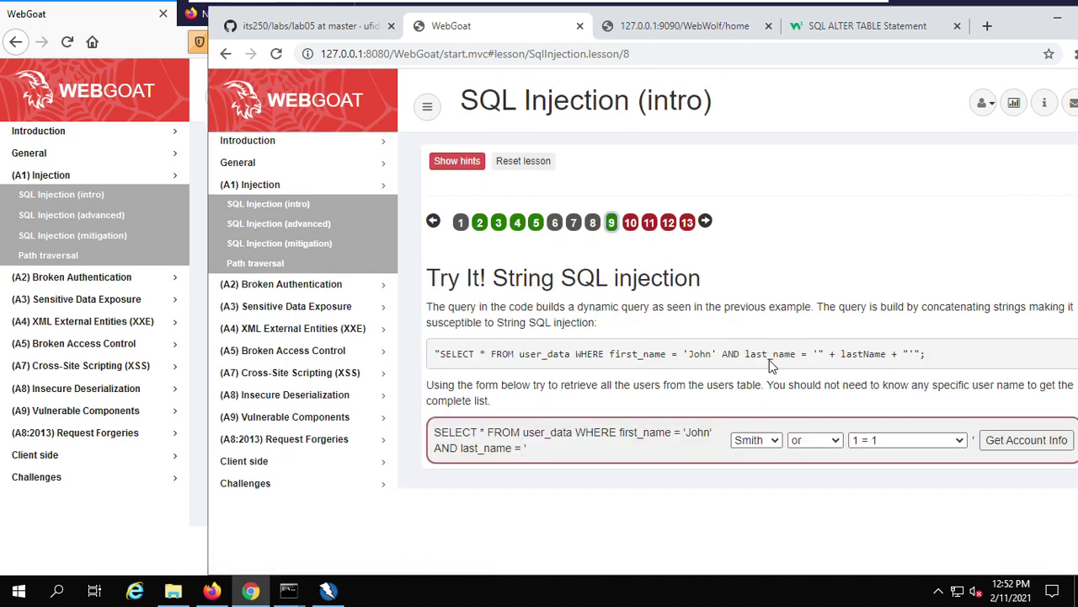
pyautogui.click(74, 17)
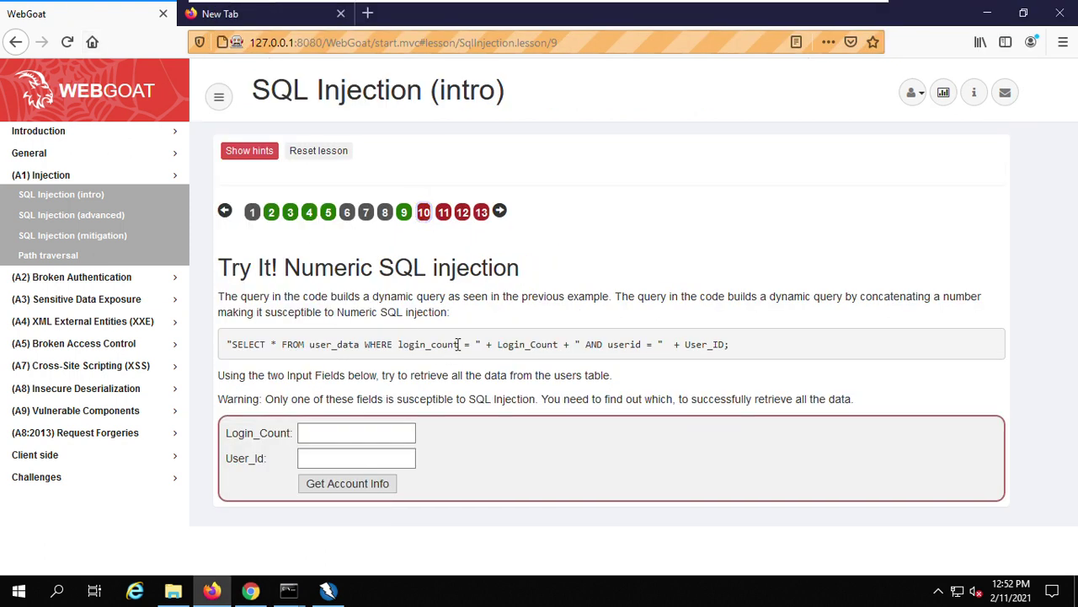
pyautogui.click(341, 437)
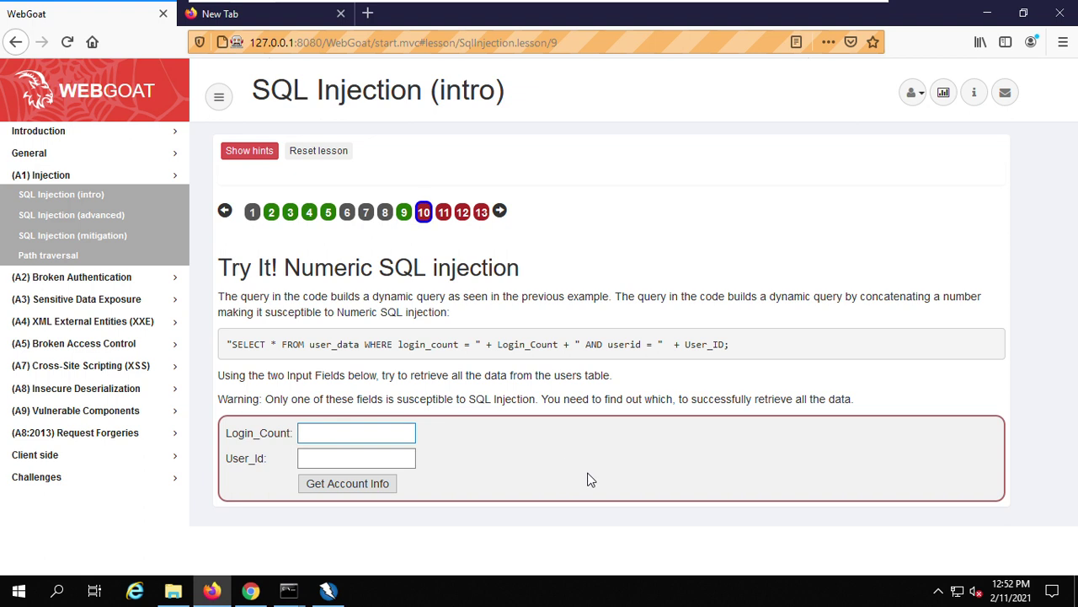
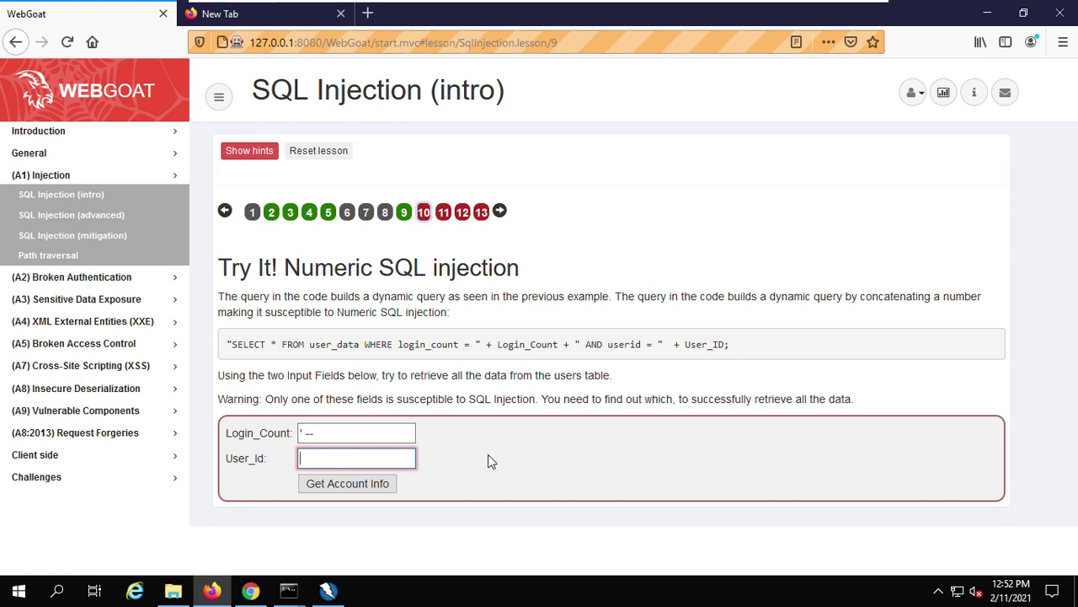
# Focus the User_Id field to enter the value 1234
pyautogui.click(389, 461)
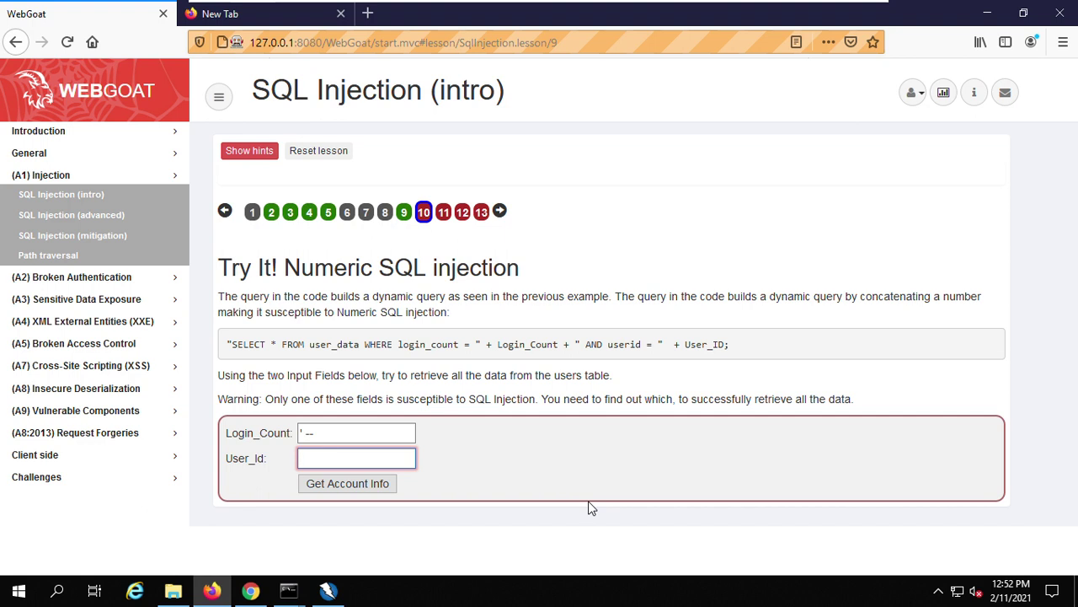
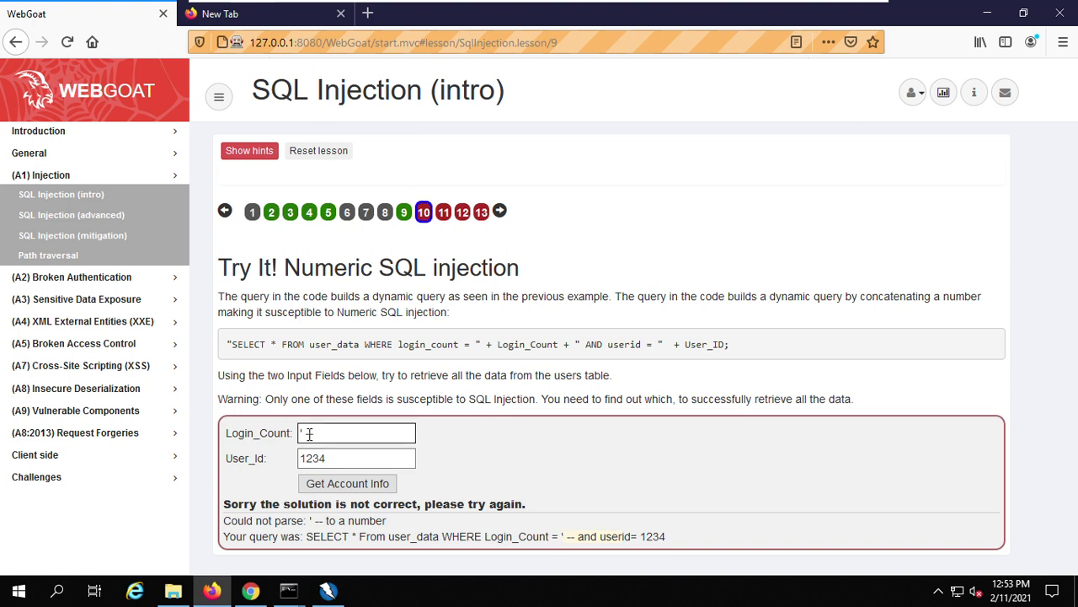
# Start editing the Login_Count field to change the injection value to '' --
pyautogui.click(305, 433)
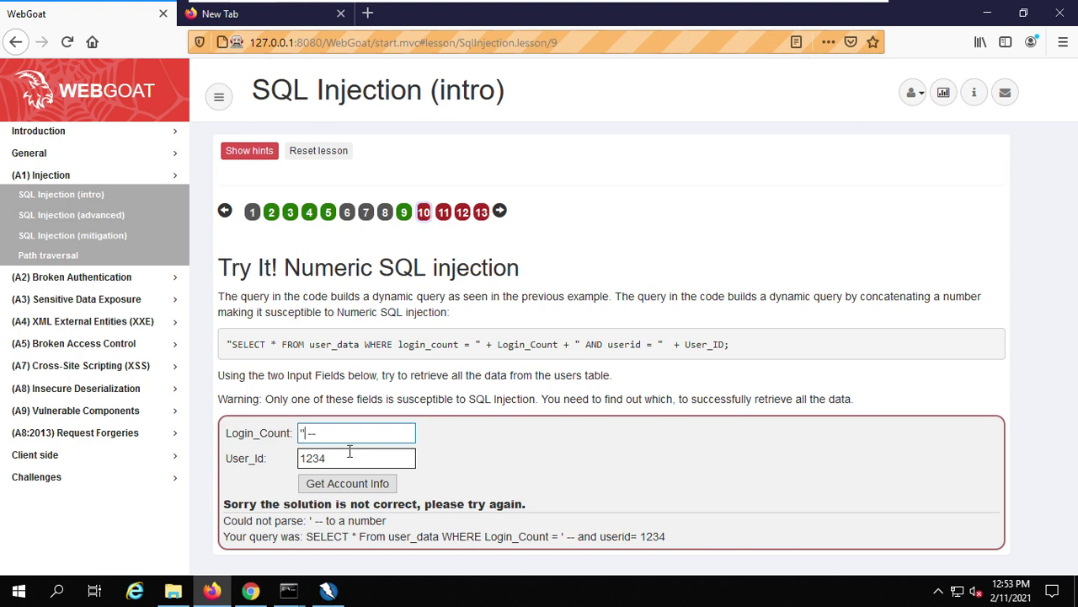
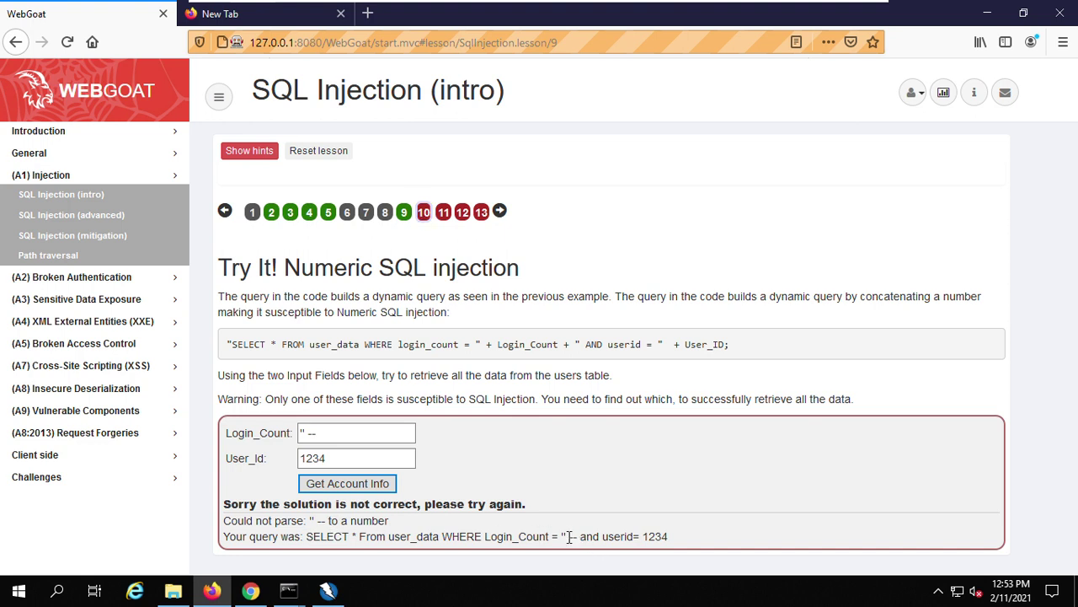
# Highlight the commented-out '-- and userid= 1234' tail of the returned failed query
pyautogui.moveTo(569, 536); pyautogui.dragTo(678, 541)
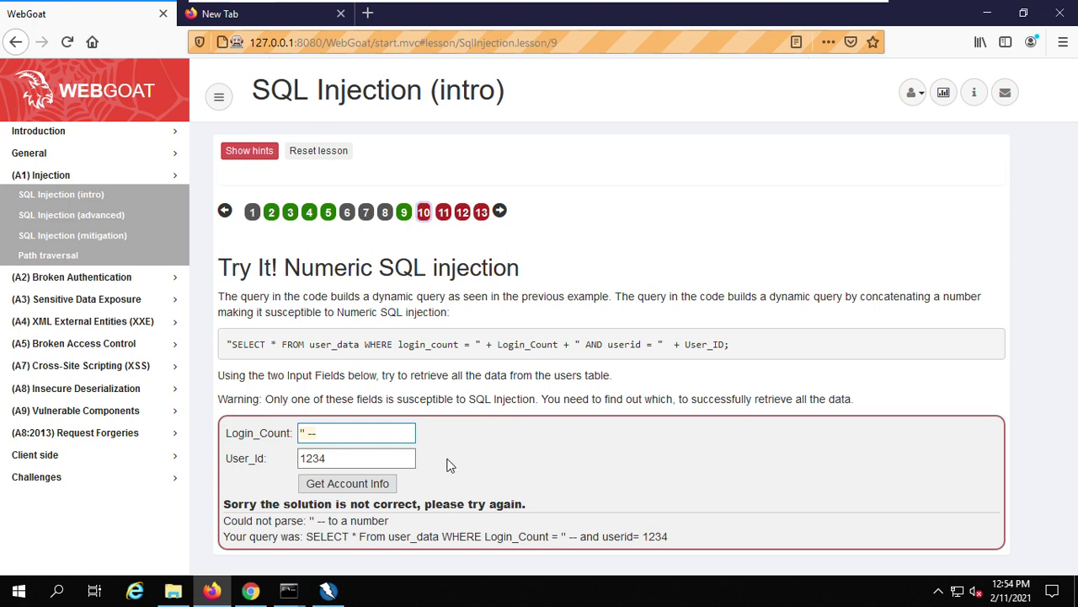
# Replace the old Login_Count test value with 12, keeping User_Id at 1234
pyautogui.hotkey('ctrl', 'a')
pyautogui.write('12')
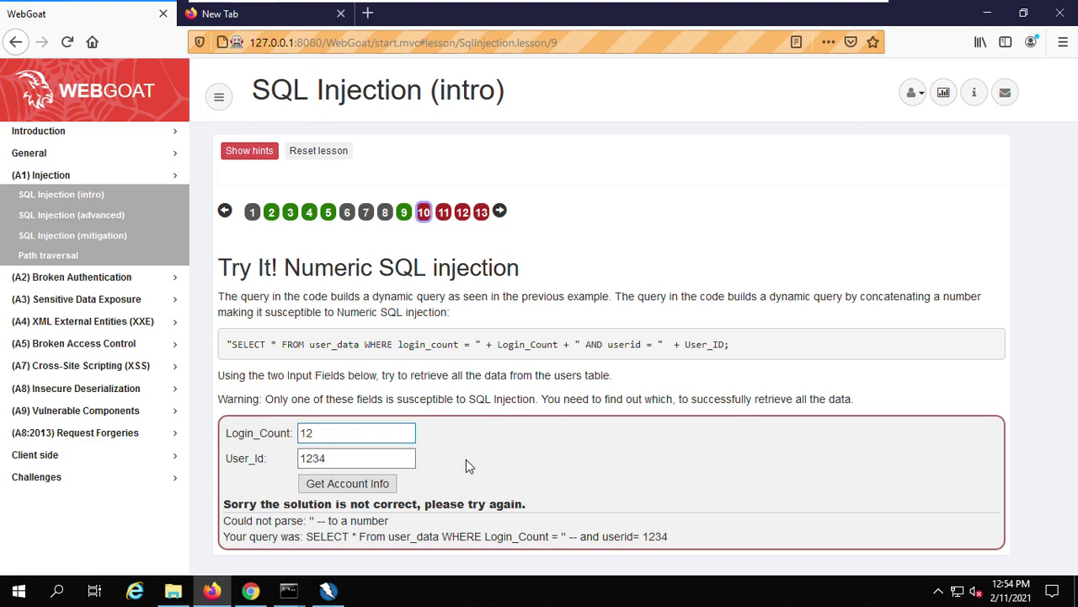
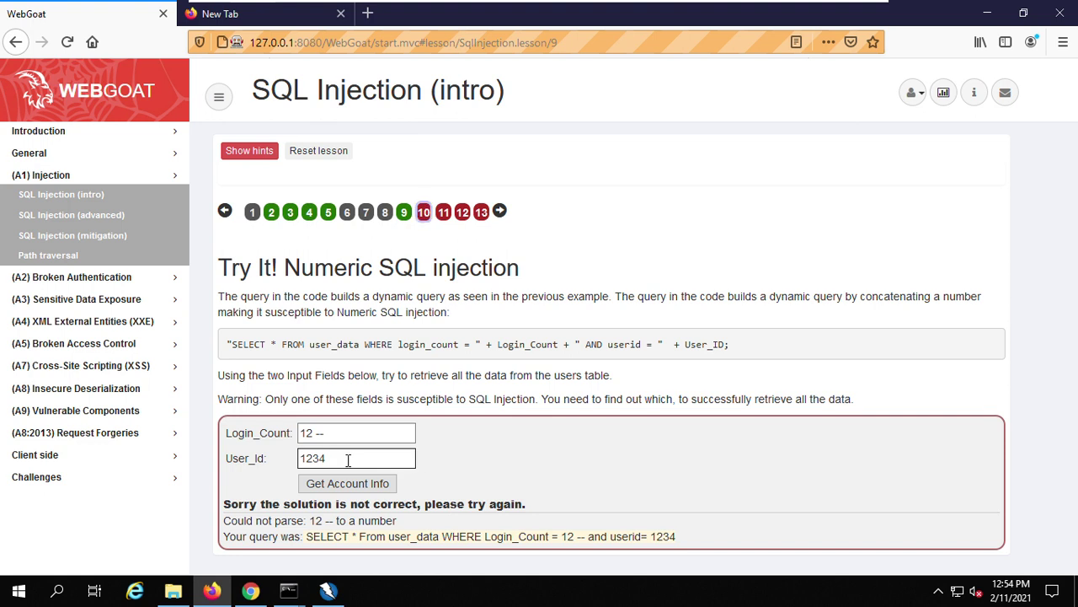
# Strip the trailing ' --' from Login_Count so it reads 12, with User_Id still 1234
pyautogui.click(345, 433)
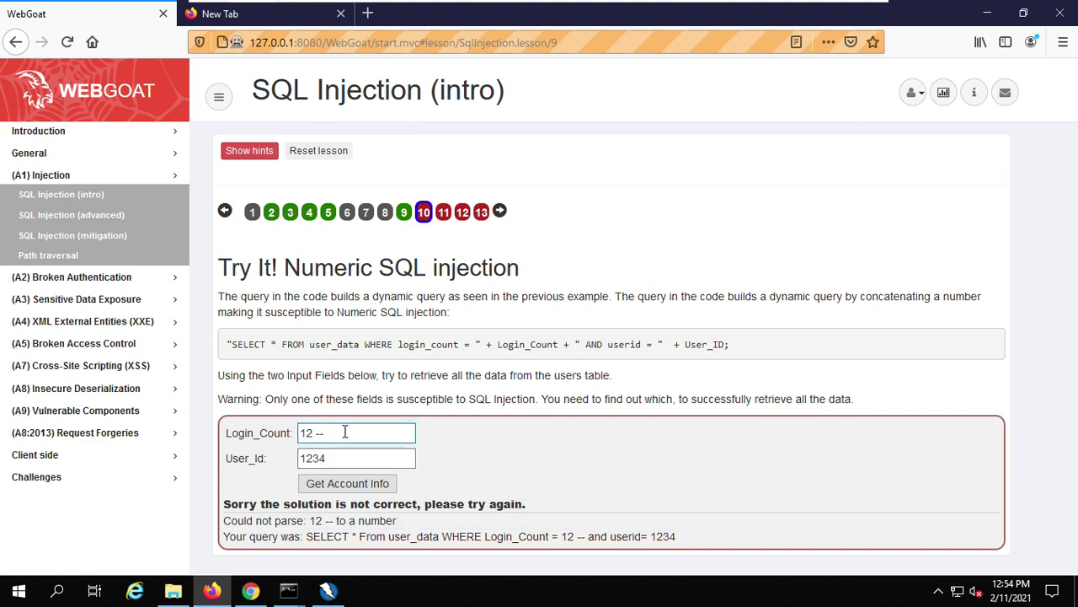
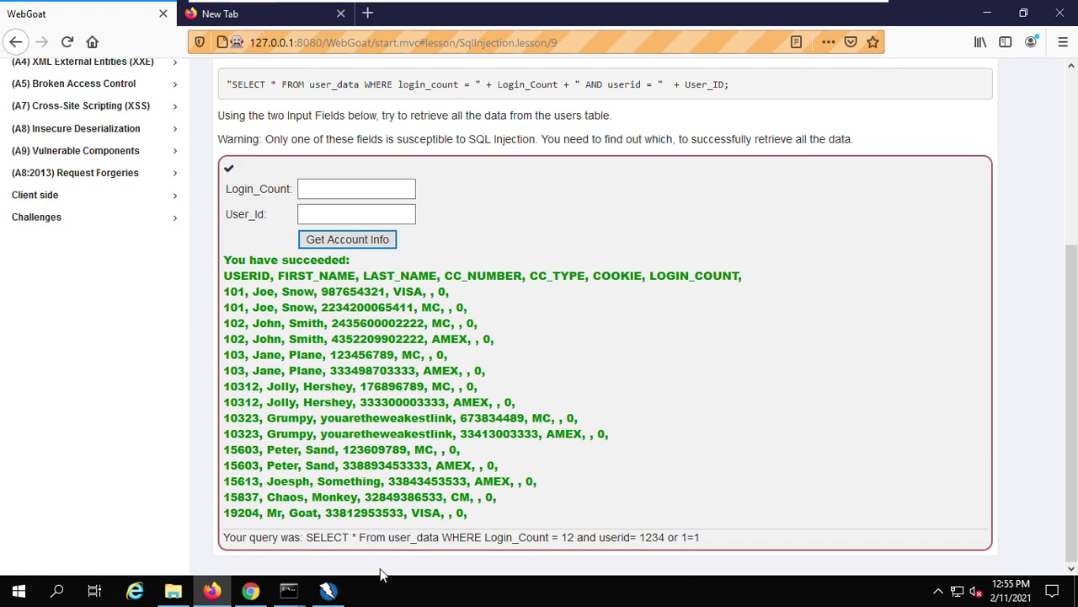
pyautogui.click(308, 537)
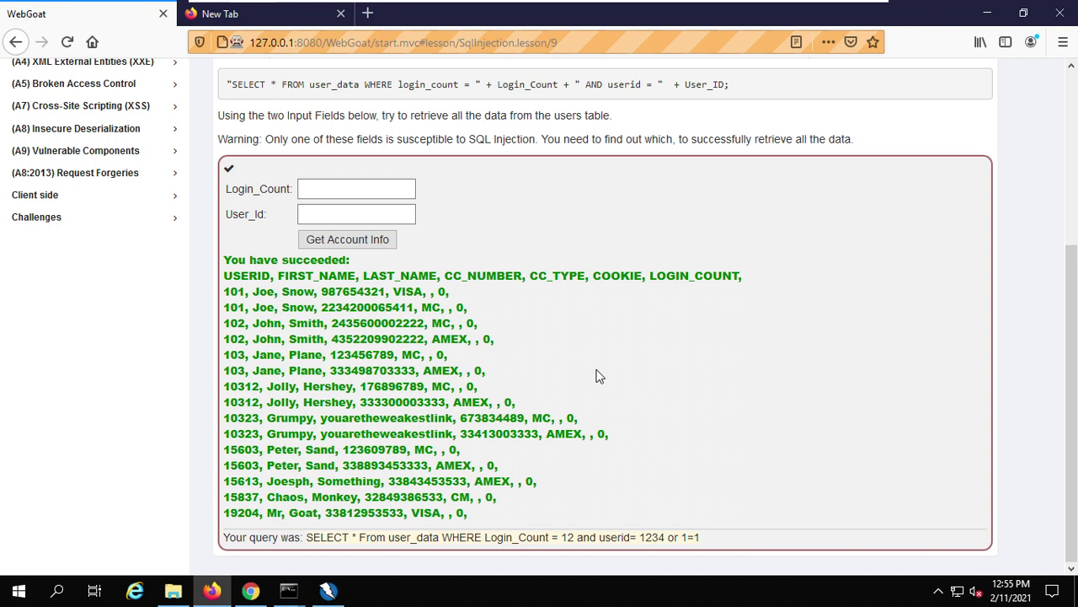
# Go to lesson step 11, 'Compromising confidentiality with String SQL injection', and scroll to its Employee Name/TAN form
pyautogui.scroll(5, 595, 376)
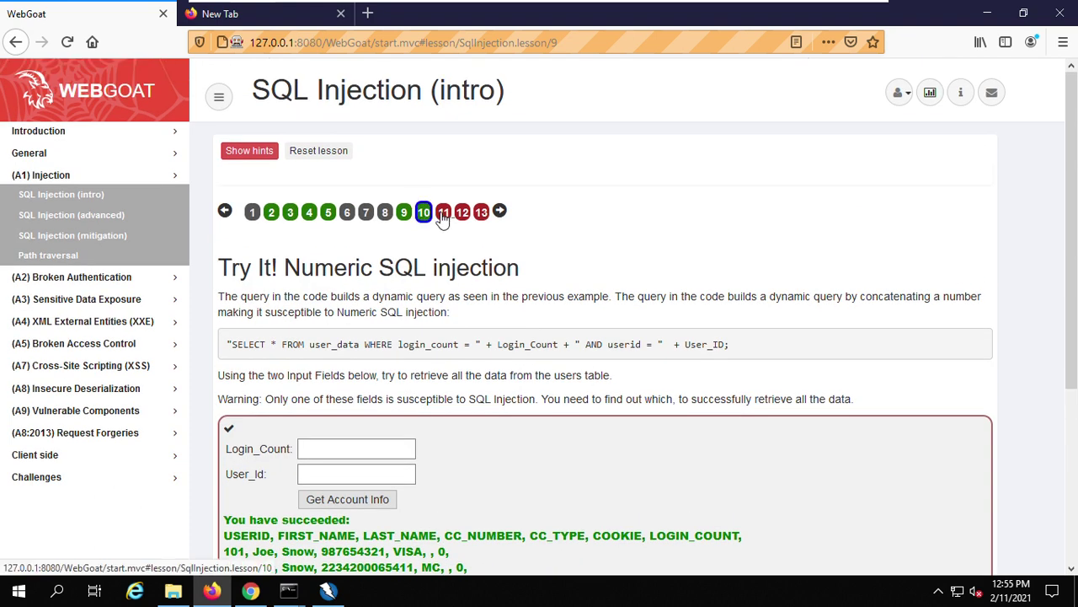
pyautogui.click(442, 215)
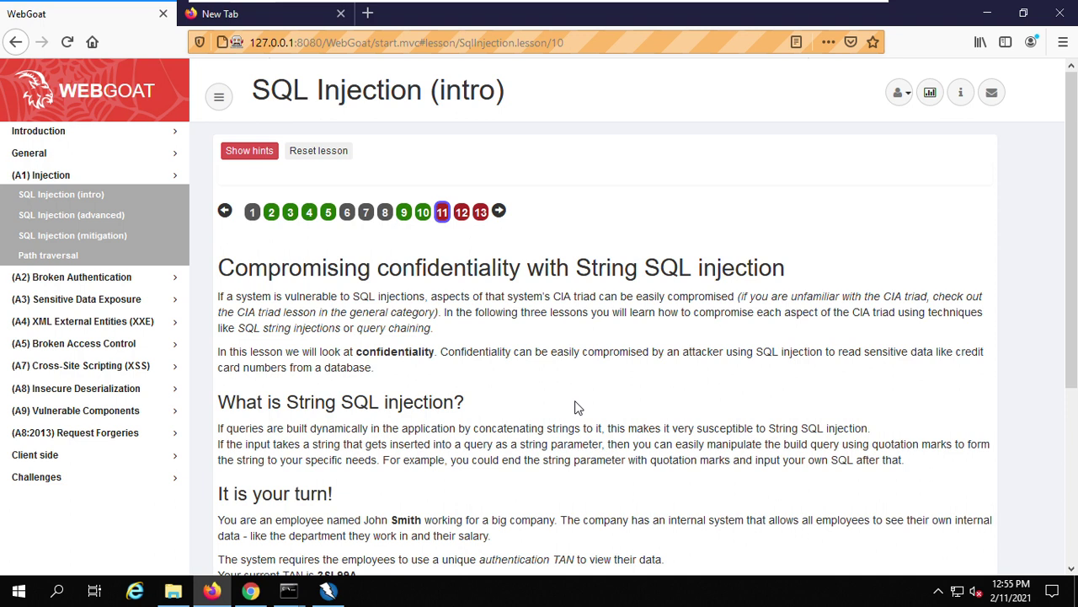
pyautogui.scroll(-2, 541, 436)
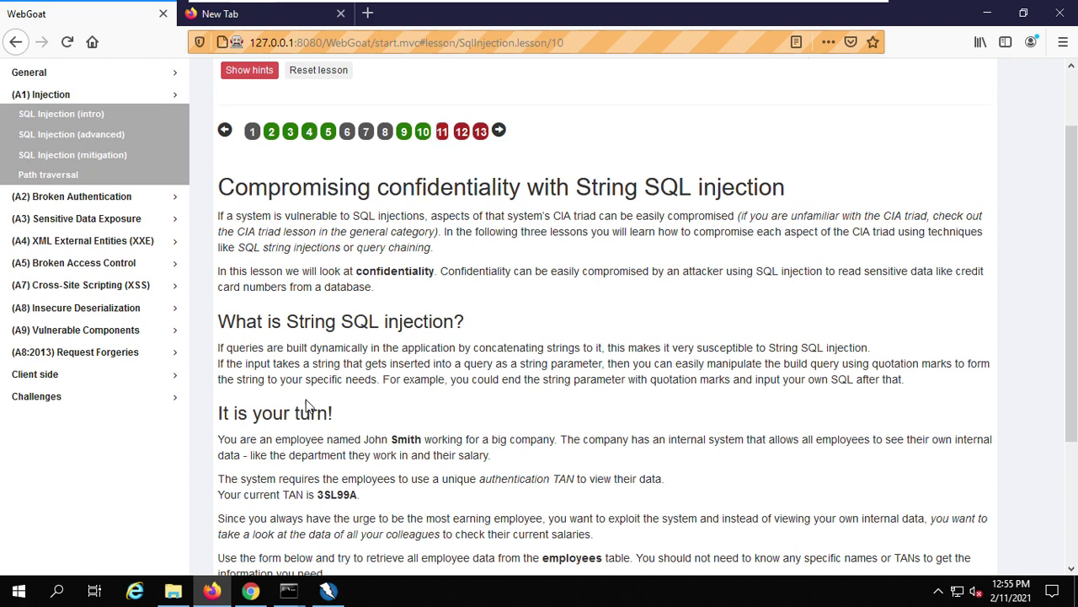
pyautogui.scroll(-2, 478, 371)
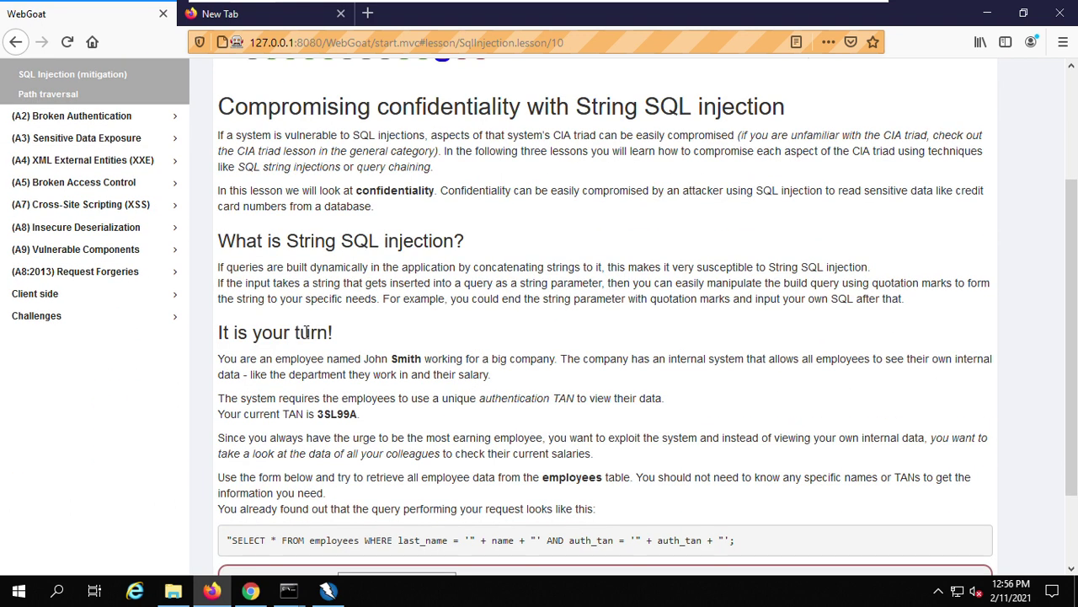
pyautogui.scroll(-3, 402, 384)
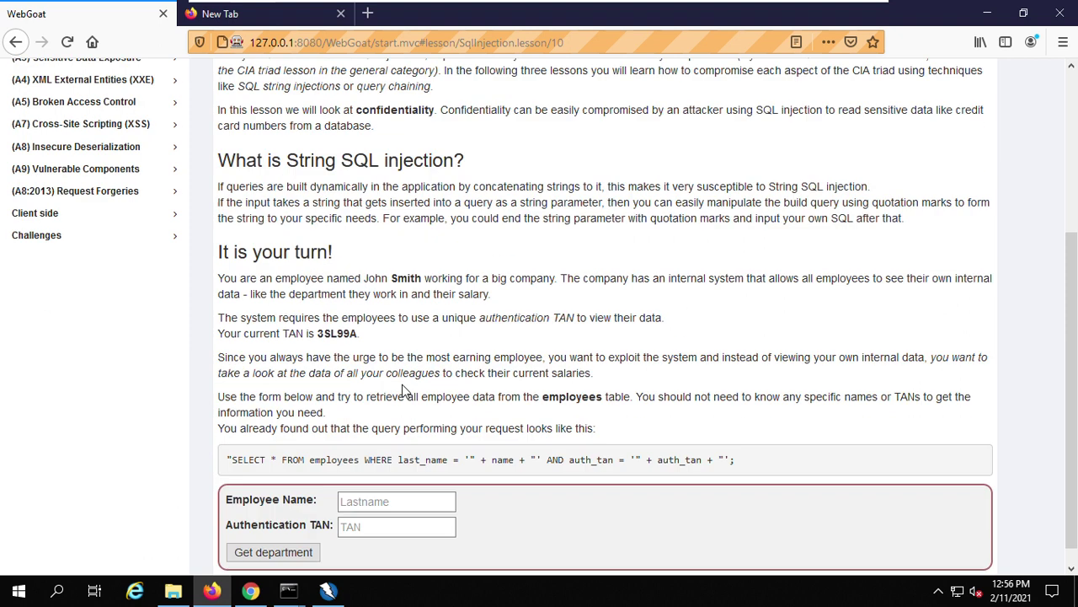
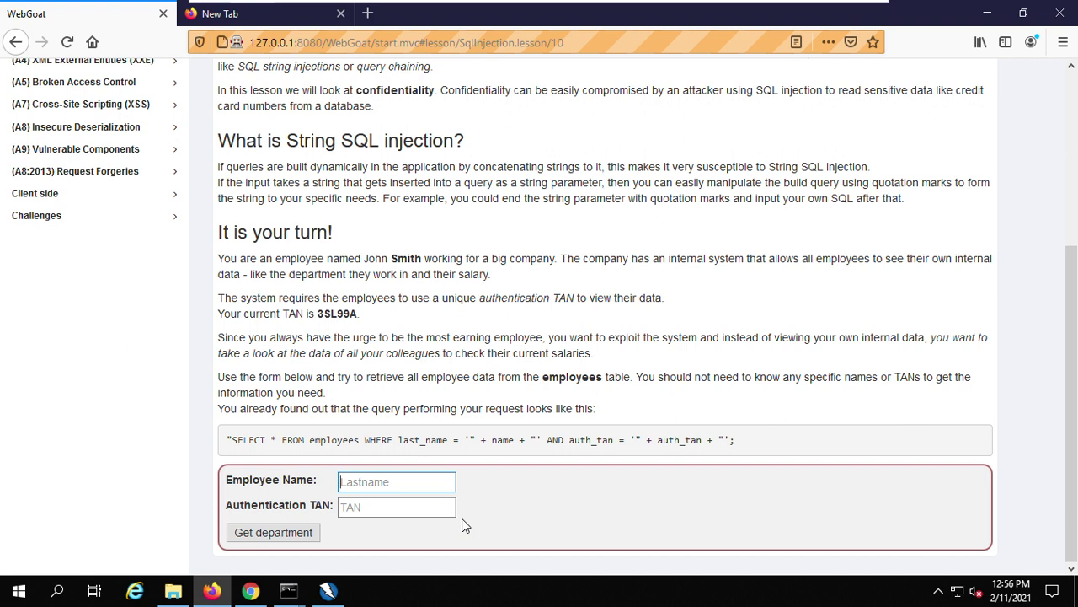
# Enter 'Last' as the Employee Name in the SQL injection lesson form
pyautogui.write('Lab')
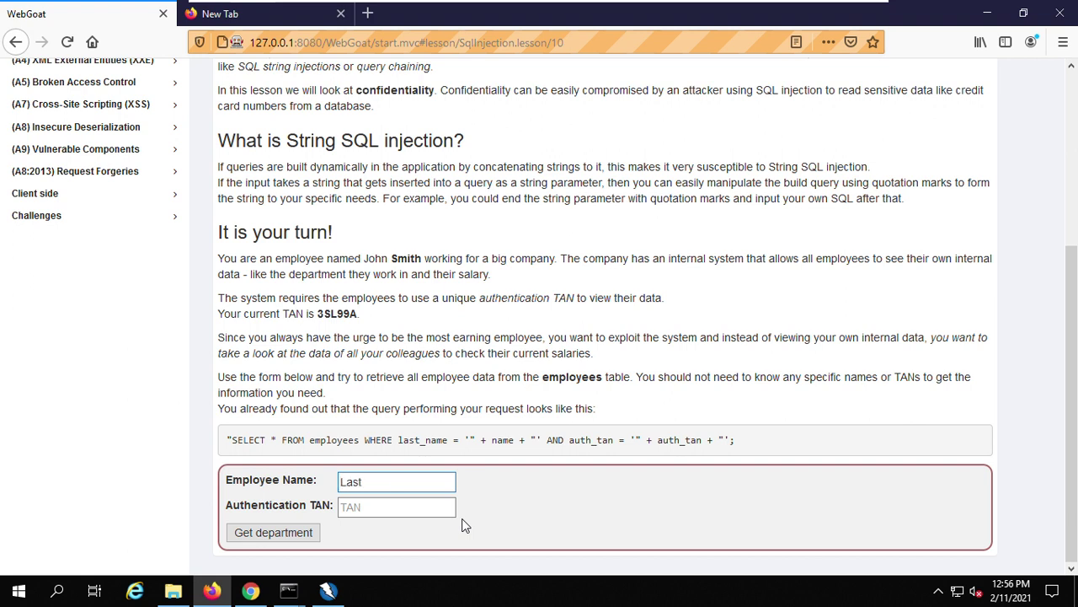
# Place the cursor in the empty Authentication TAN field, below the Employee Name 'Last'
pyautogui.click(425, 509)
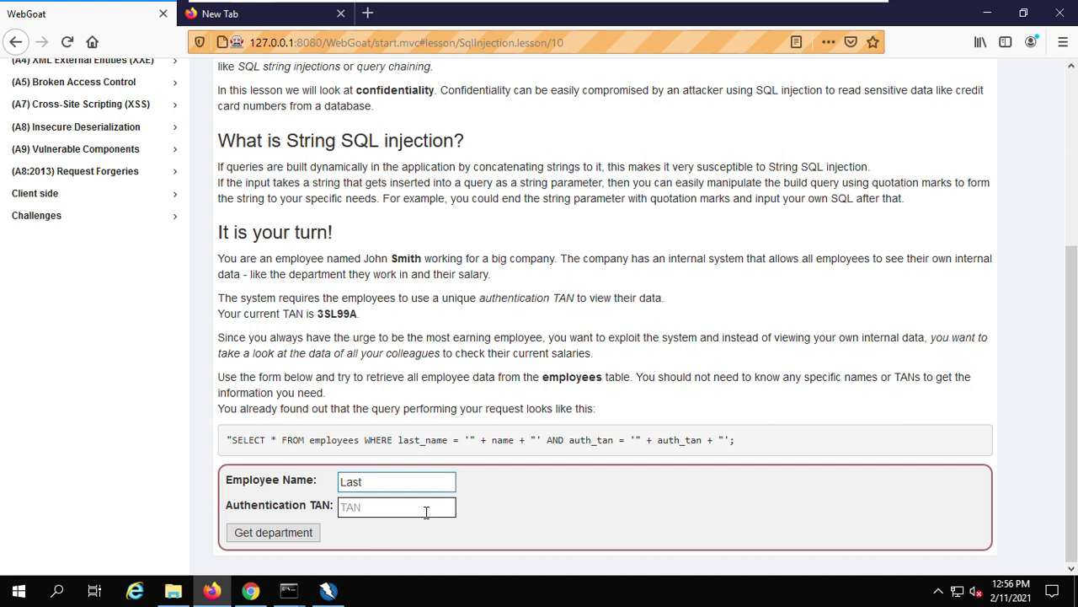
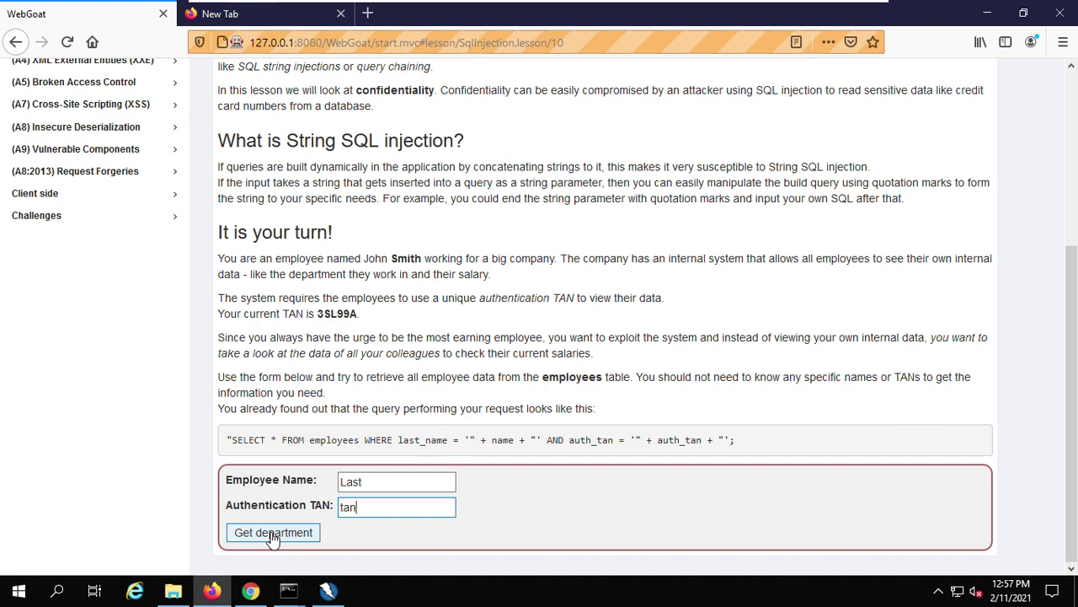
pyautogui.click(230, 438)
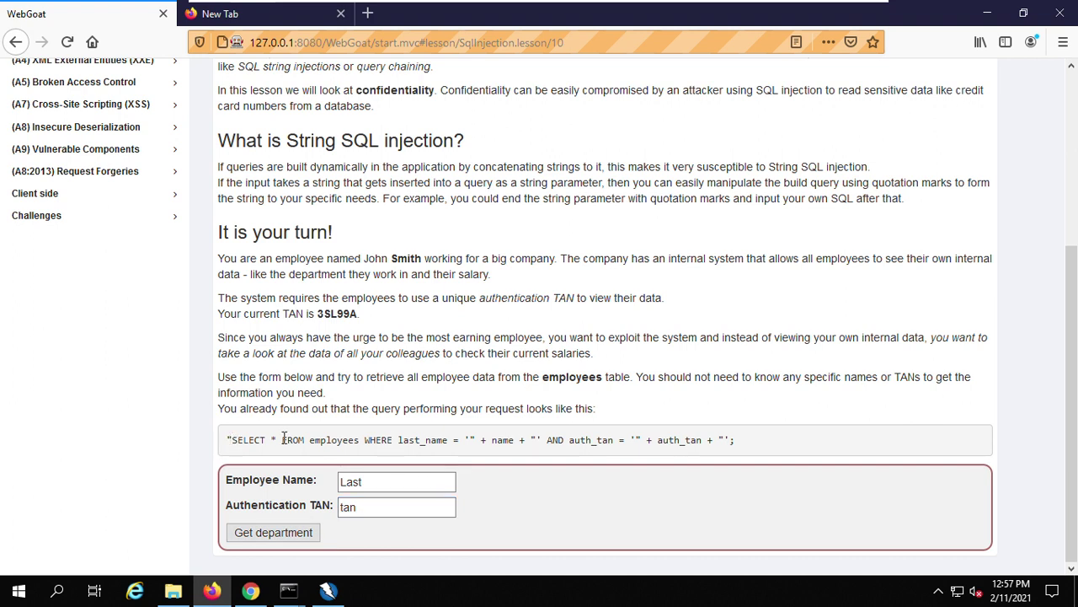
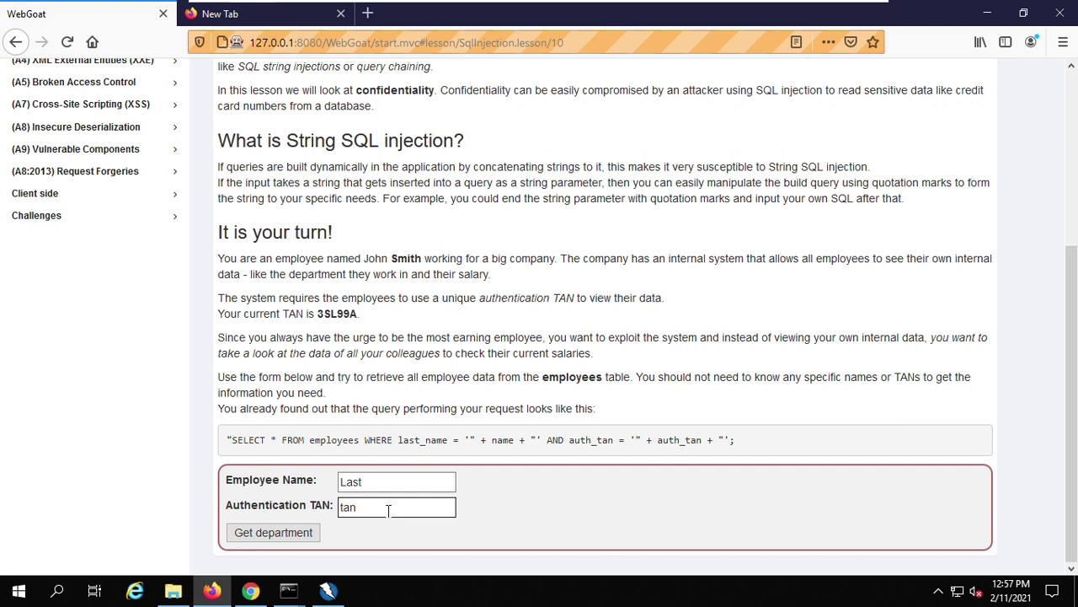
# Submit Get department with Employee Name 'Last' and TAN 'tan' to see the no-match error
pyautogui.click(280, 533)
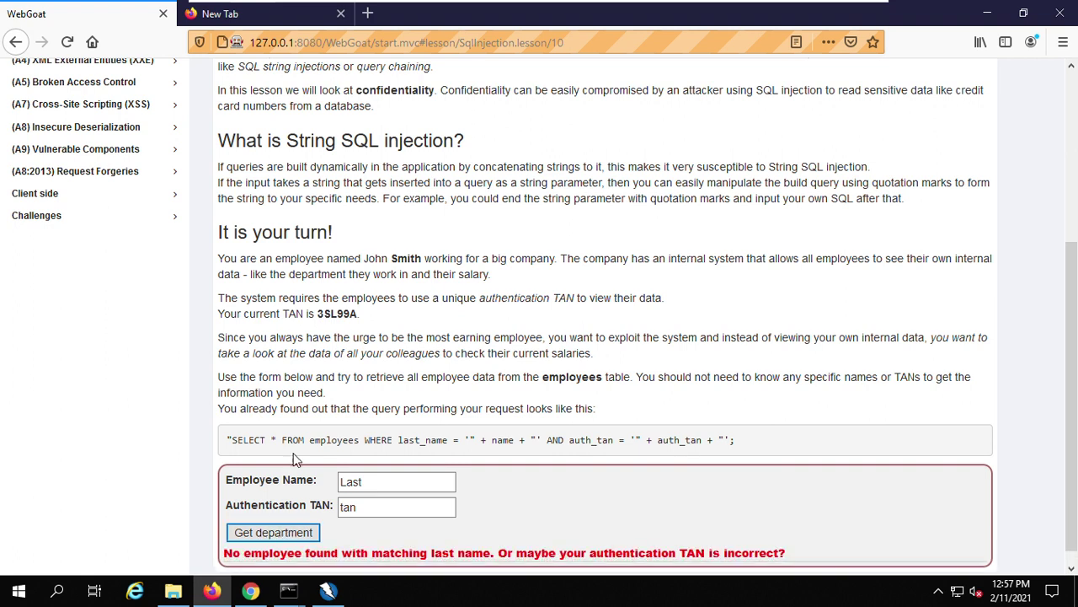
pyautogui.scroll(-1, 388, 547)
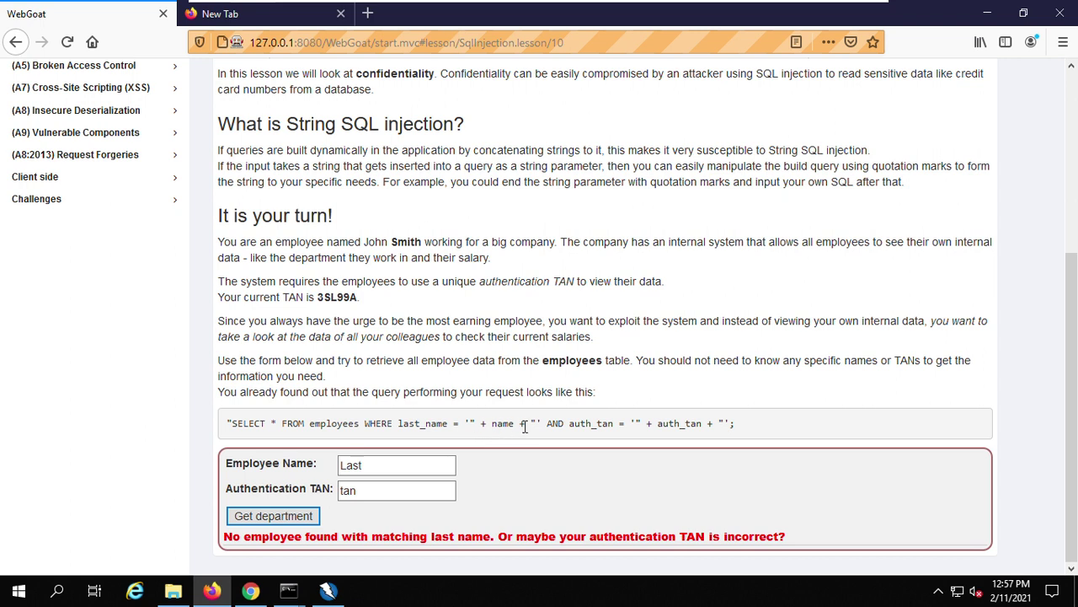
pyautogui.click(471, 422)
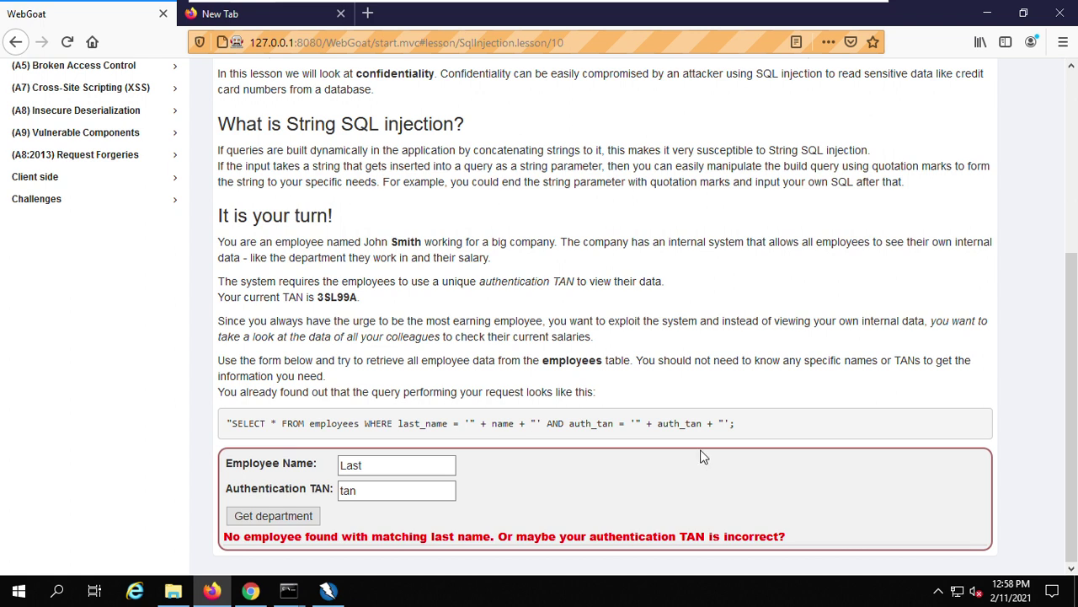
pyautogui.click(397, 465)
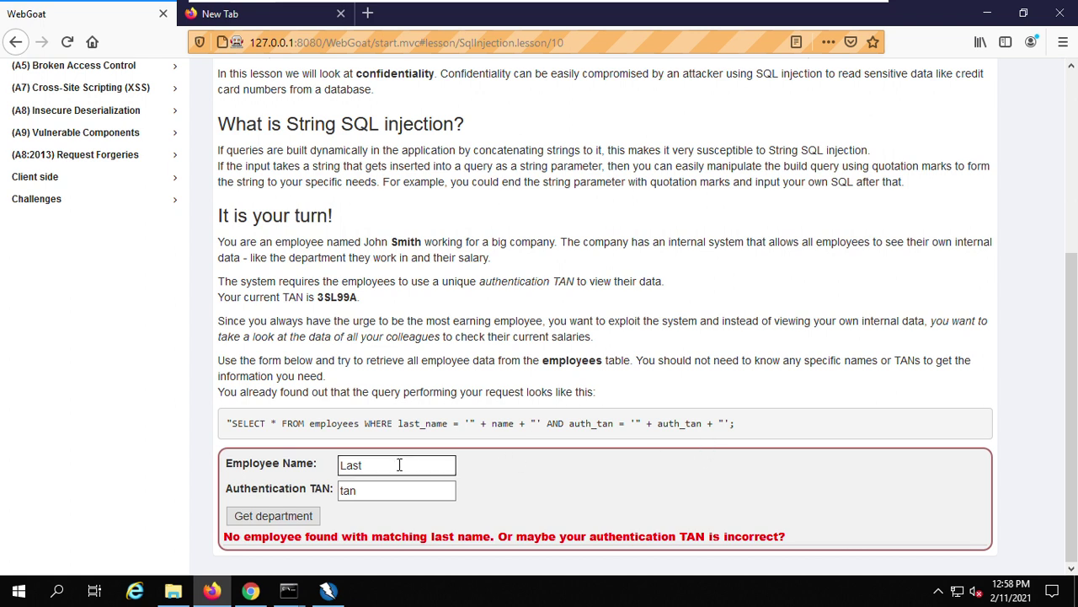
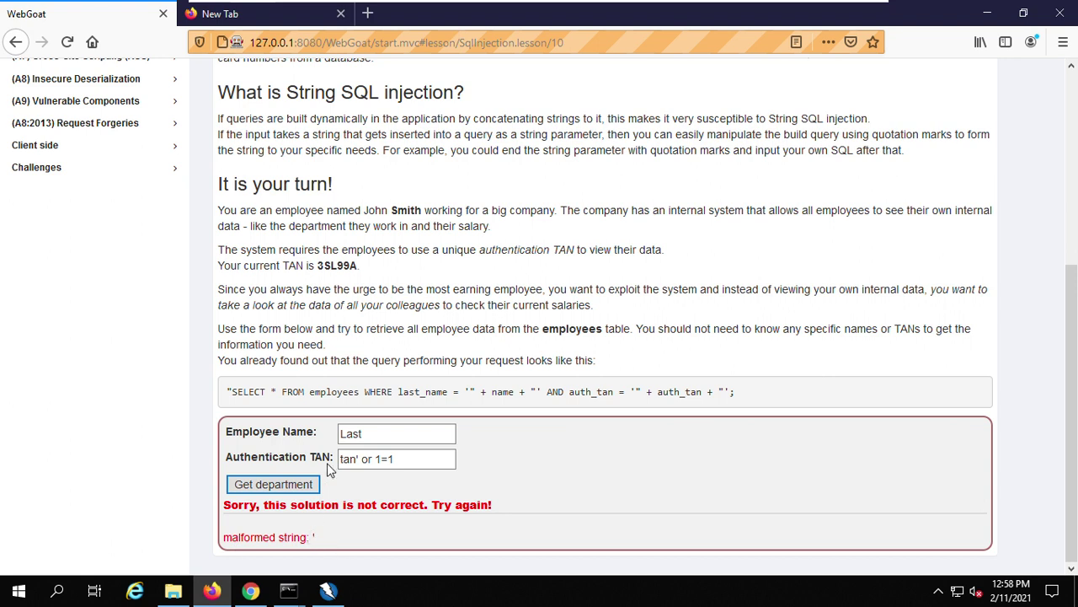
pyautogui.click(340, 459)
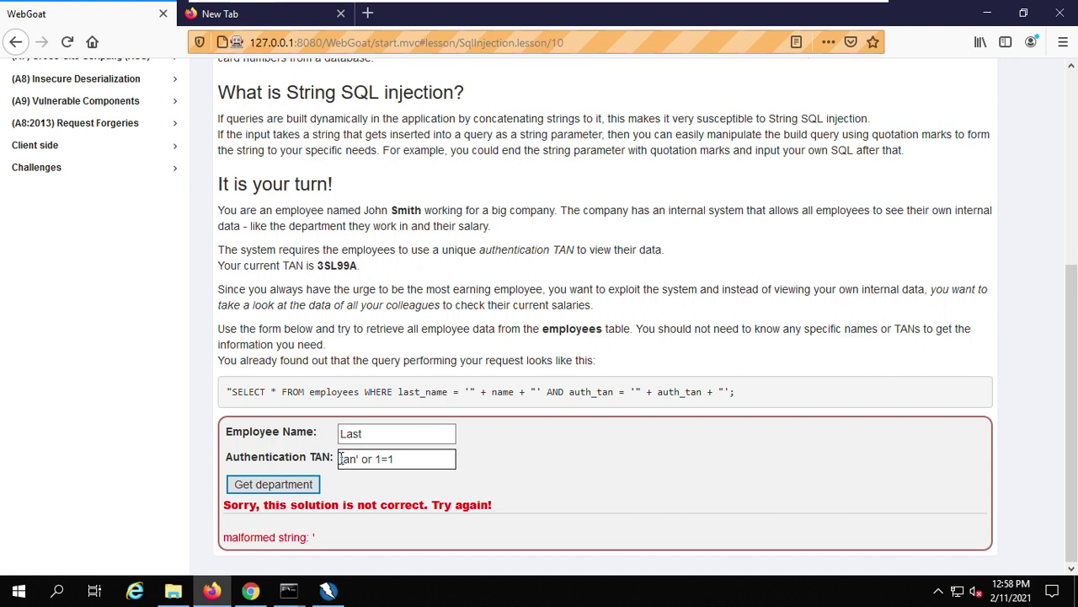
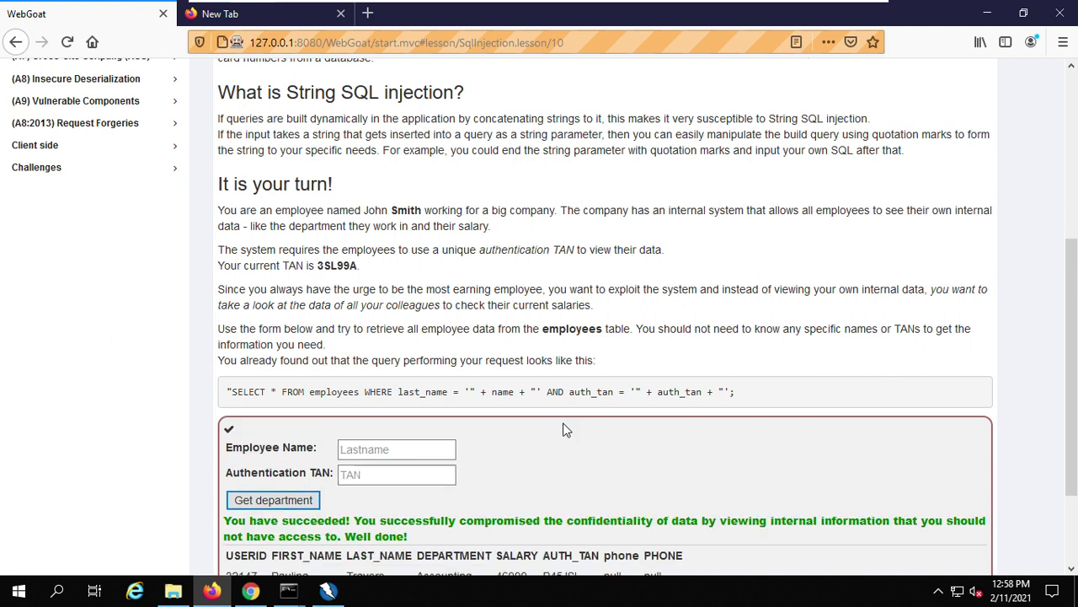
pyautogui.scroll(-3, 564, 429)
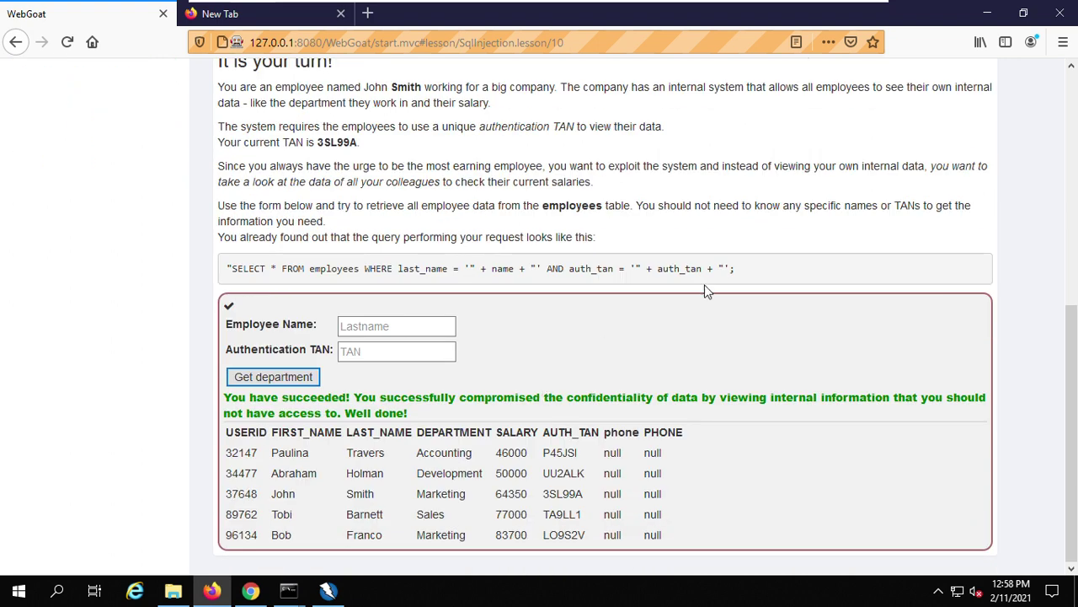
pyautogui.click(730, 268)
pyautogui.click(389, 328)
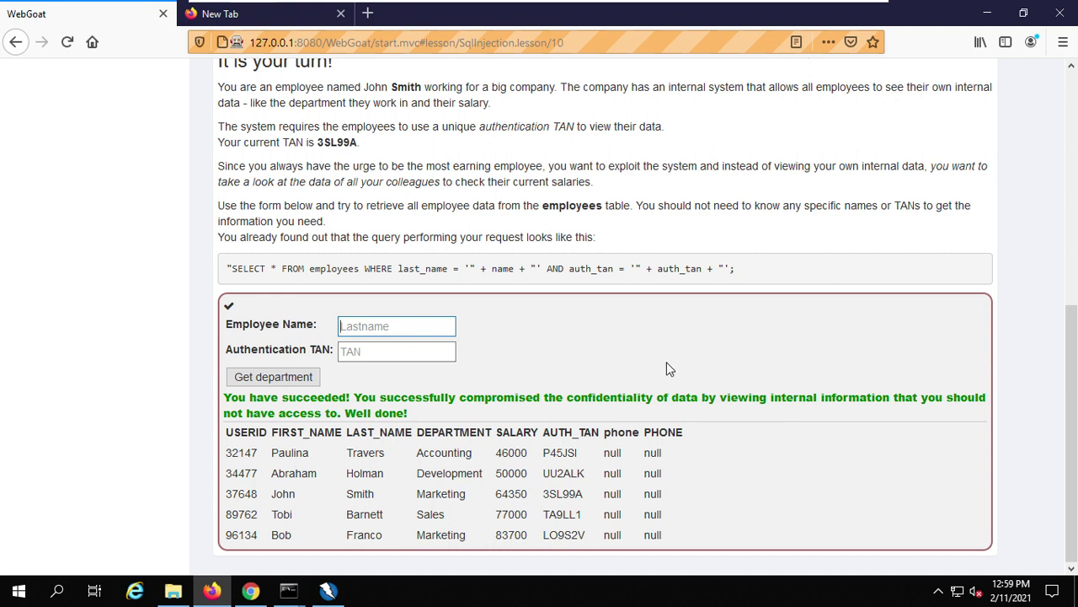
# Enter the employee's first name in the Employee Name field, then move on to the Authentication TAN field
pyautogui.write('bob')
pyautogui.press('Tab')
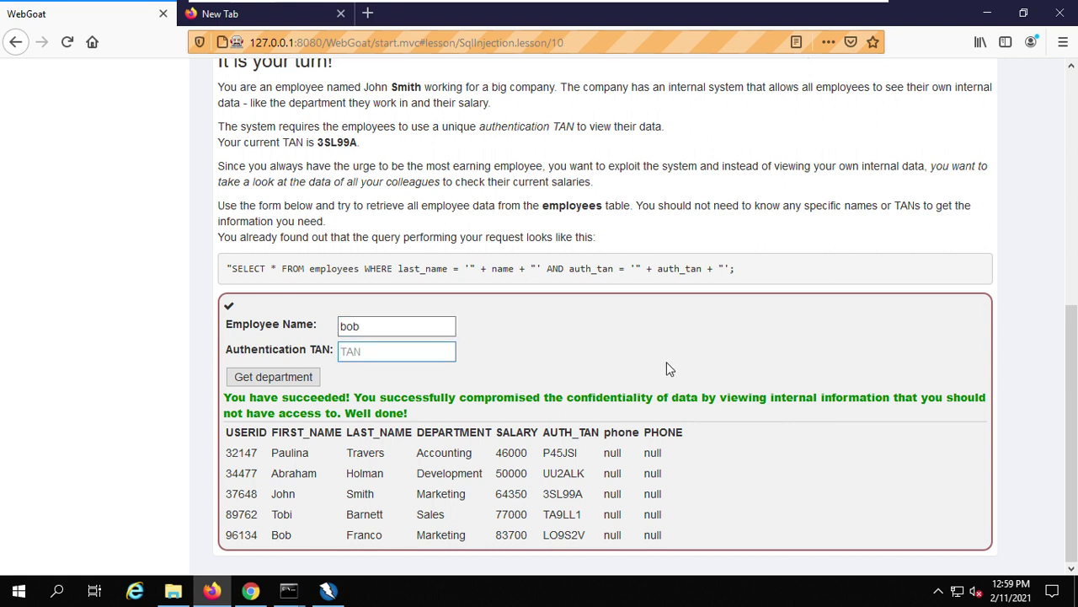
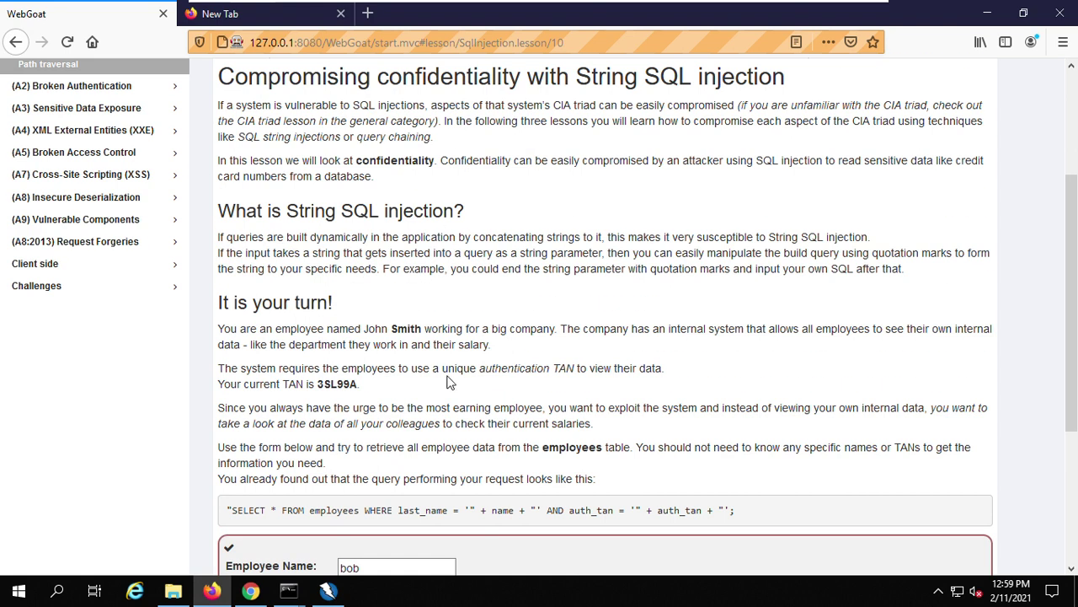
# Reveal lesson 11's hints and page through the always-true and quote hints to the final ' OR '1' = '1 hint
pyautogui.scroll(3, 426, 443)
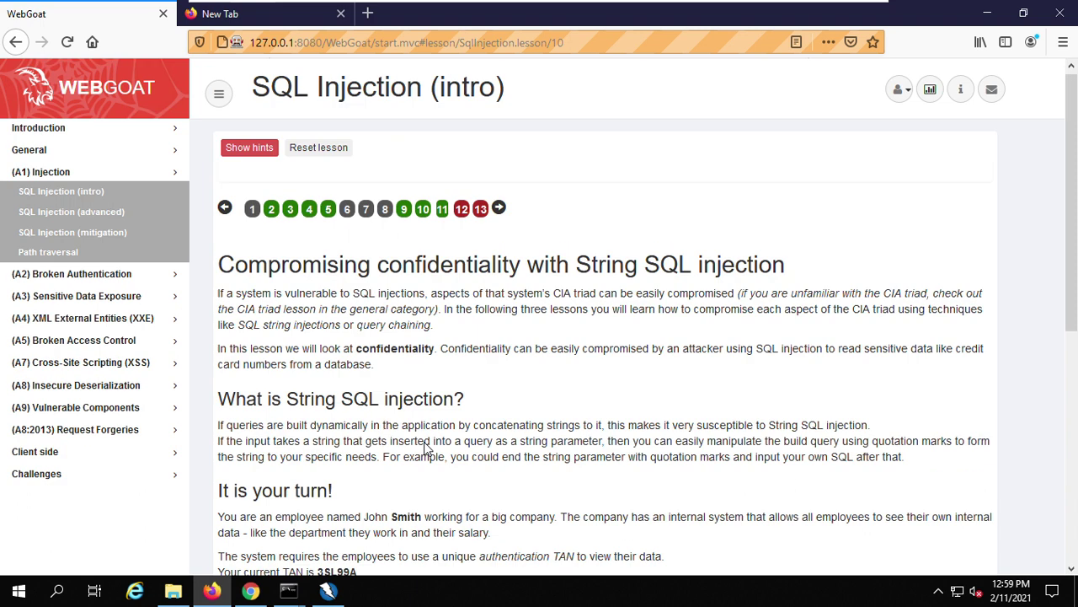
pyautogui.click(248, 151)
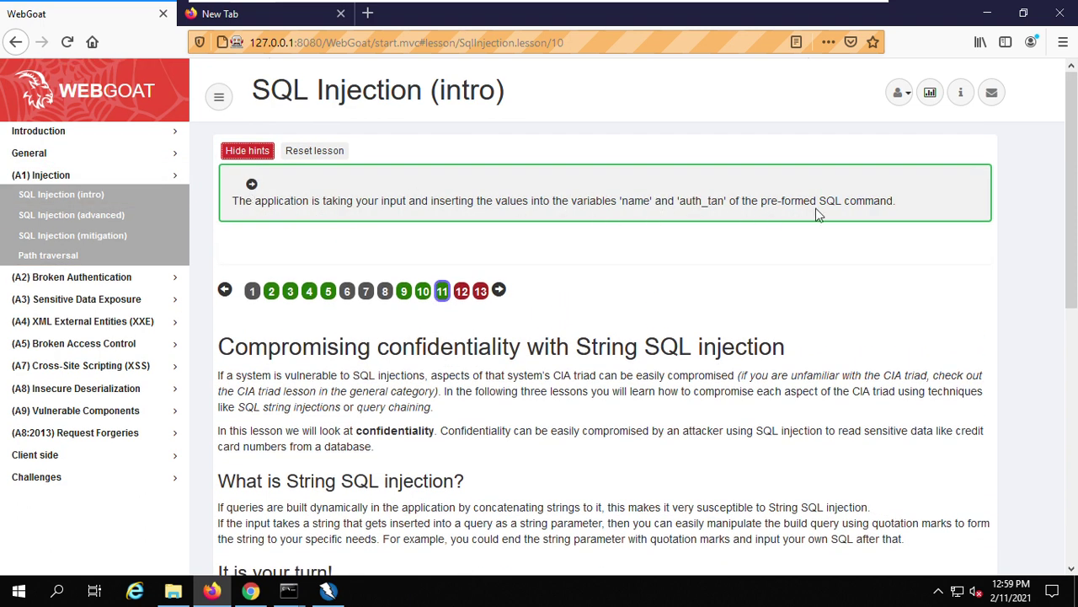
pyautogui.click(251, 183)
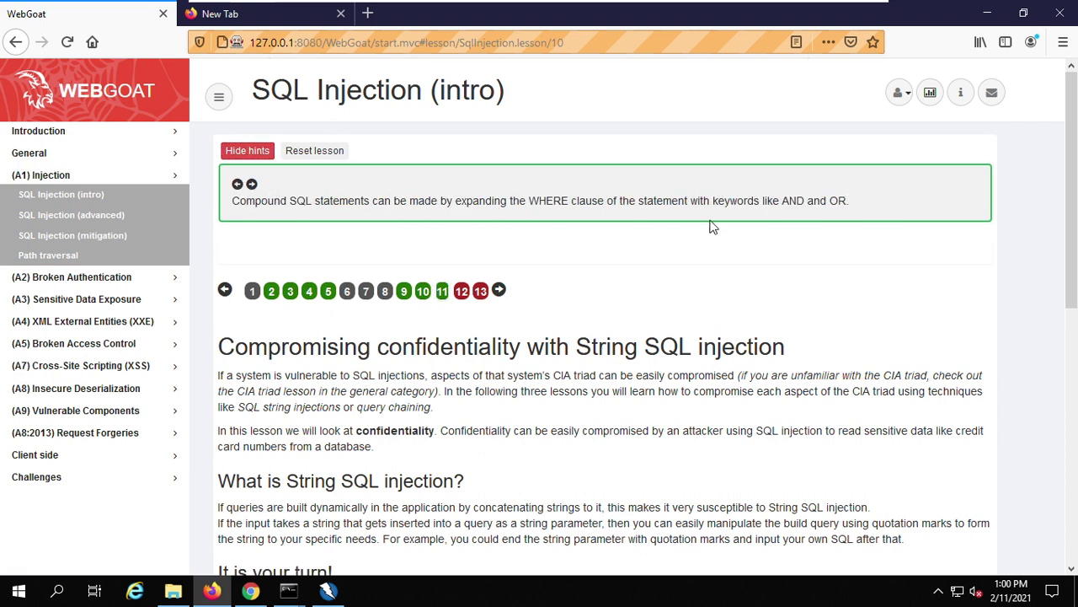
pyautogui.click(251, 184)
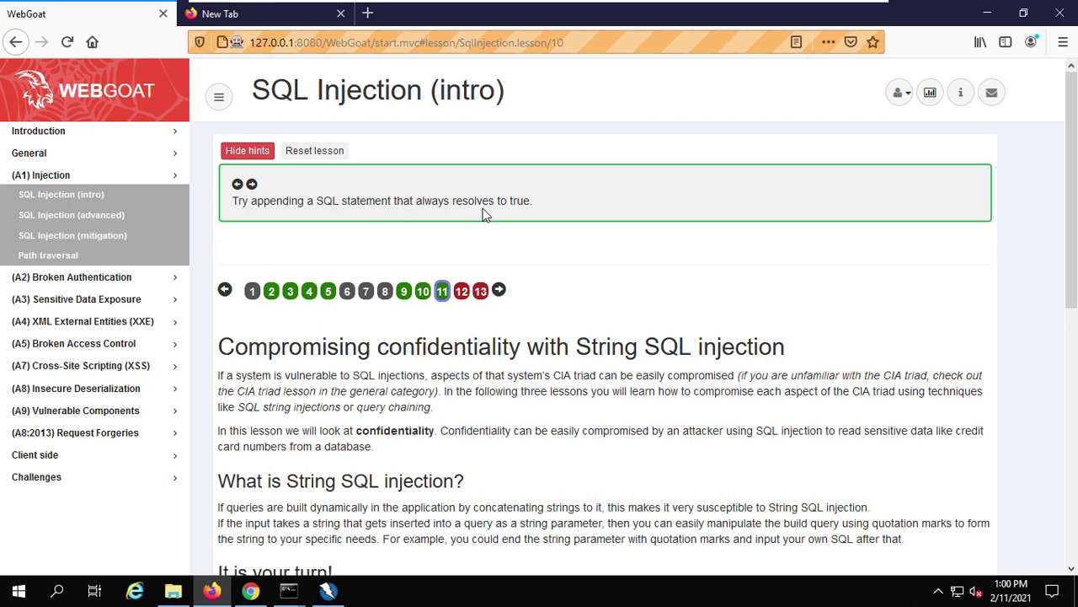
pyautogui.click(251, 183)
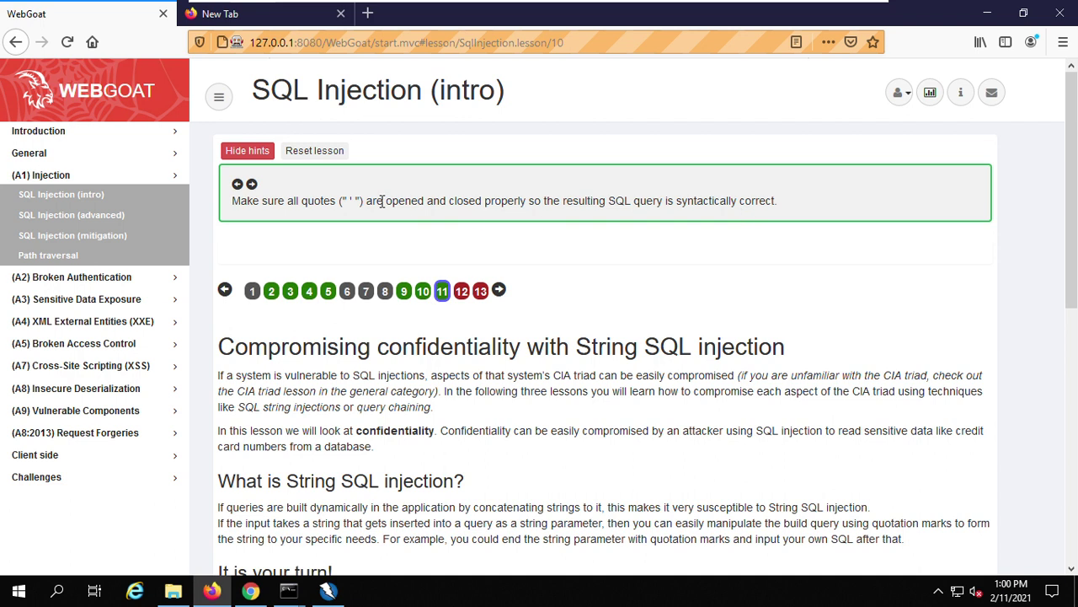
pyautogui.click(251, 183)
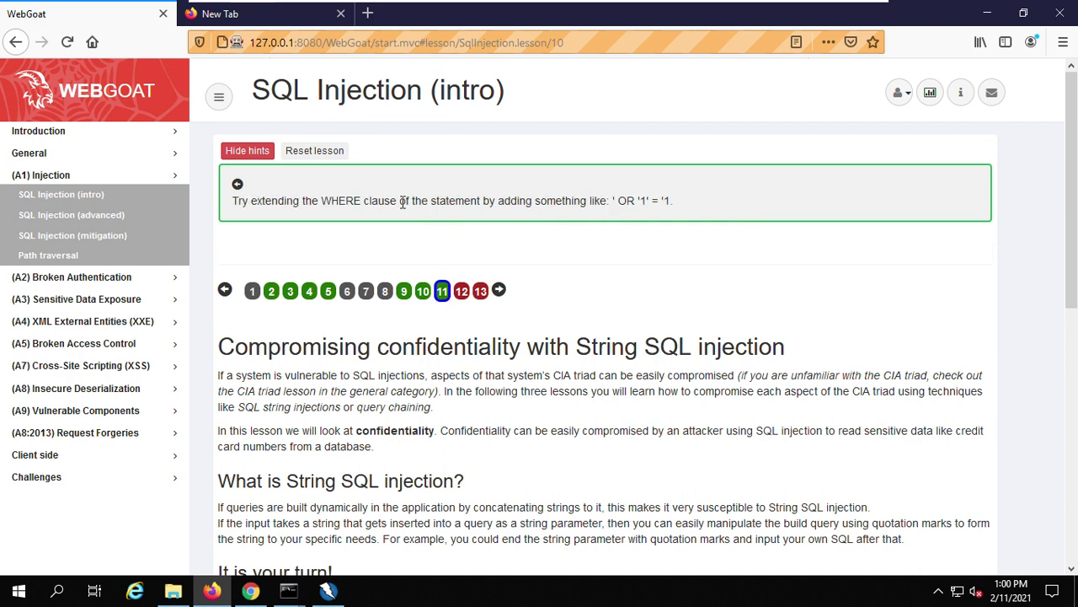
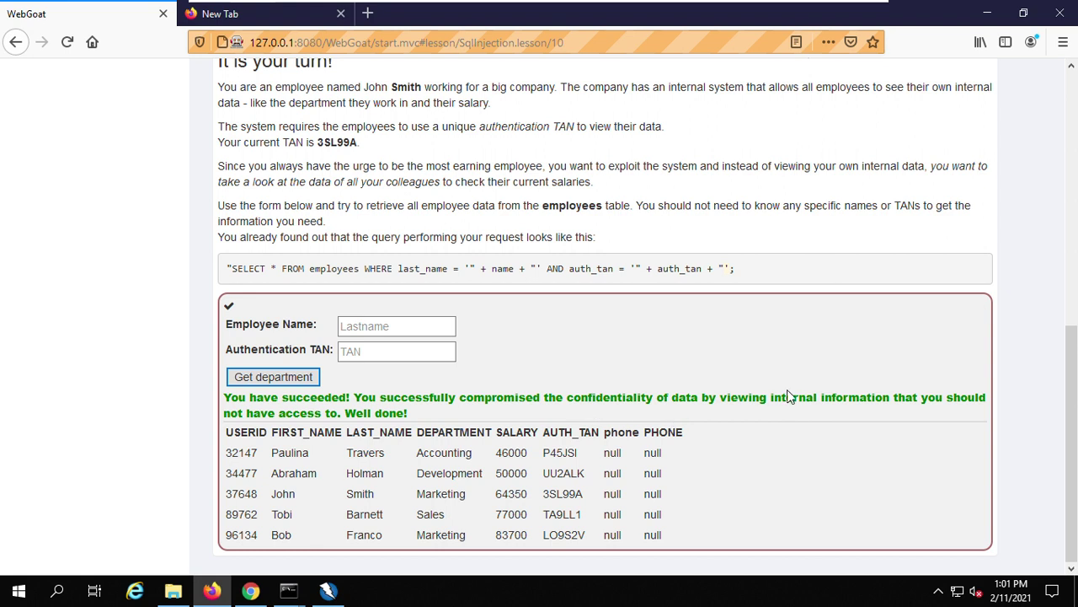
# Go to step 12, the Compromising Integrity with Query chaining exercise, in the lesson navigation
pyautogui.scroll(6, 788, 396)
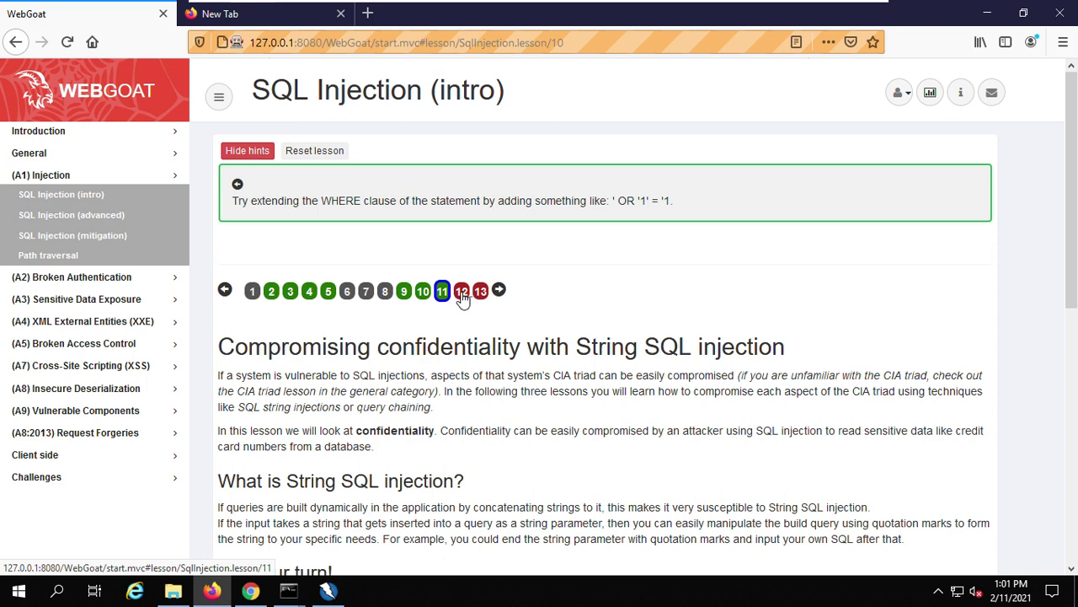
pyautogui.click(462, 292)
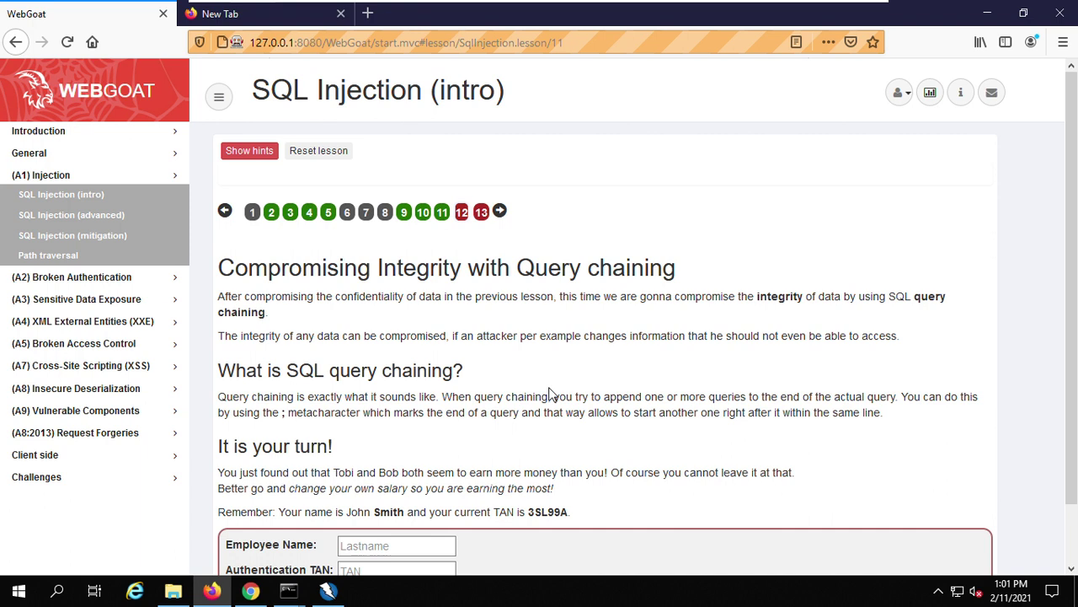
pyautogui.scroll(-2, 553, 394)
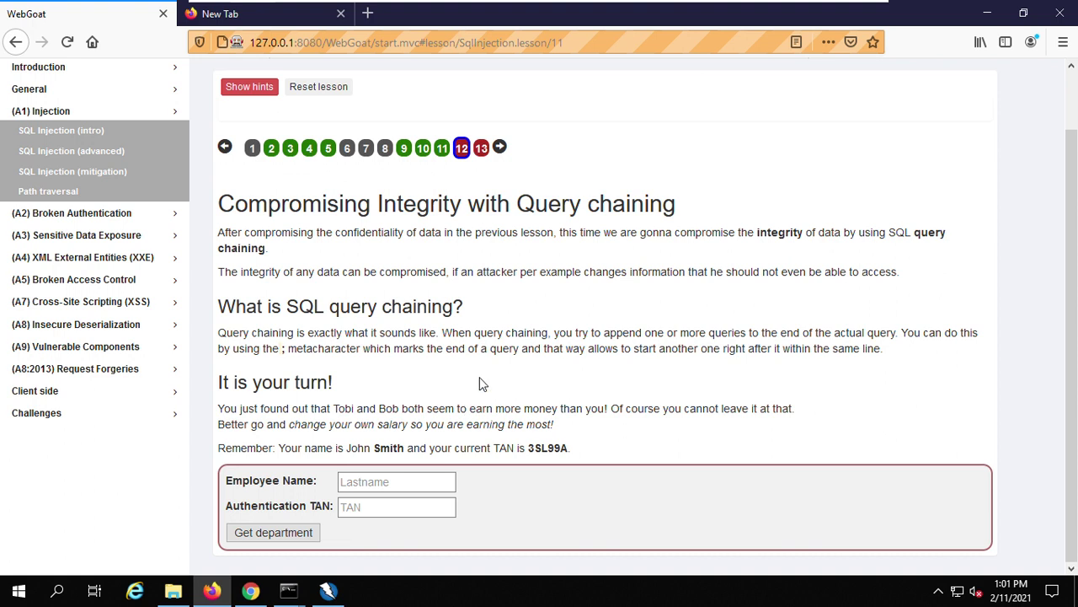
pyautogui.click(345, 506)
pyautogui.click(374, 481)
pyautogui.click(428, 506)
pyautogui.click(347, 480)
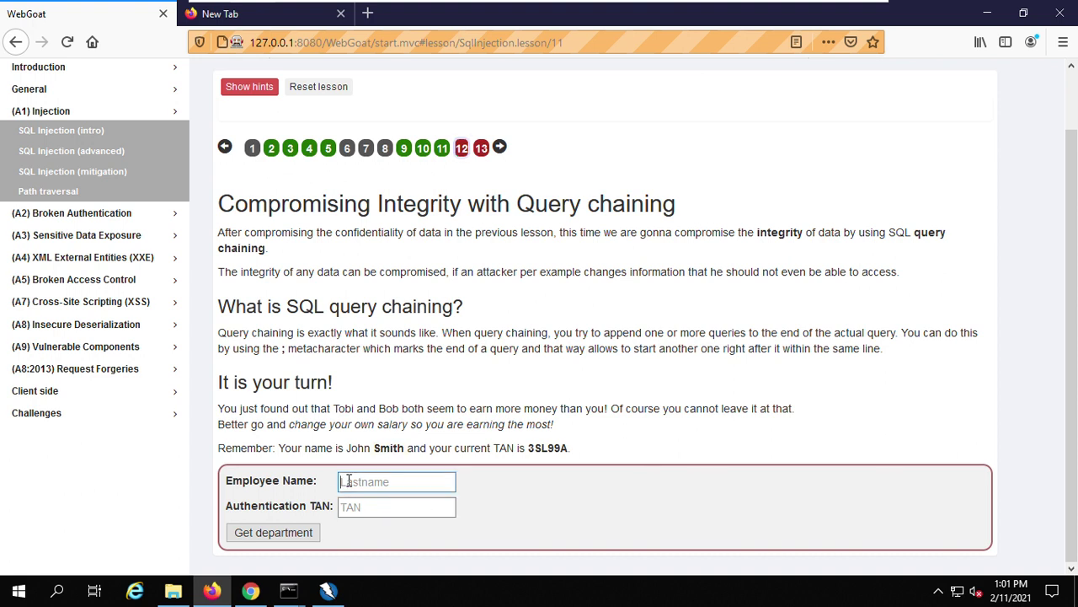
# Paste the employee's last name into Employee Name and the current TAN into Authentication TAN
pyautogui.write('Smith')
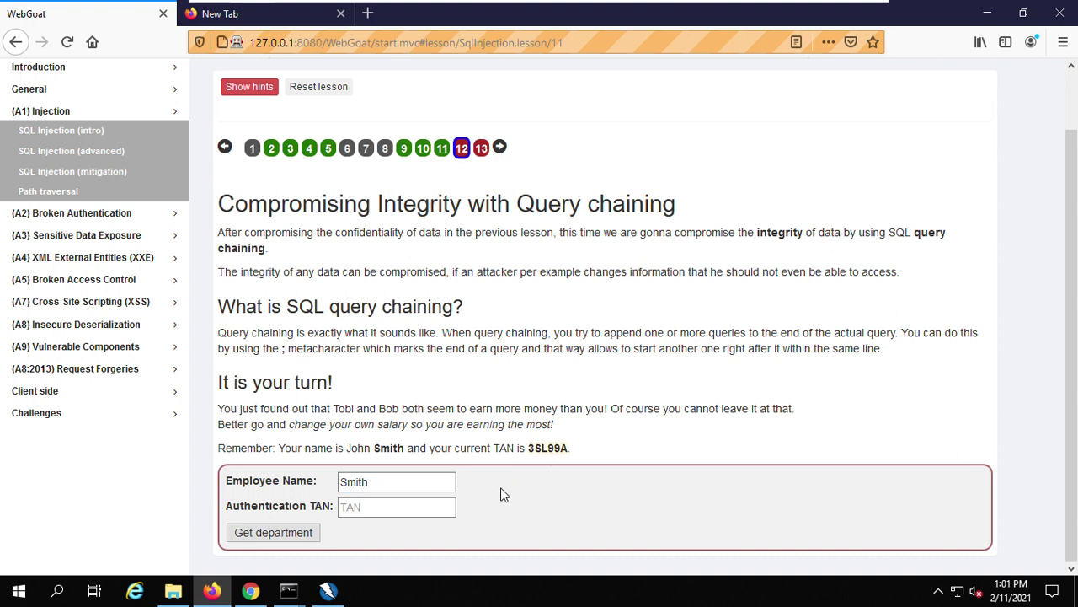
pyautogui.click(396, 512)
pyautogui.write('3SL99A')
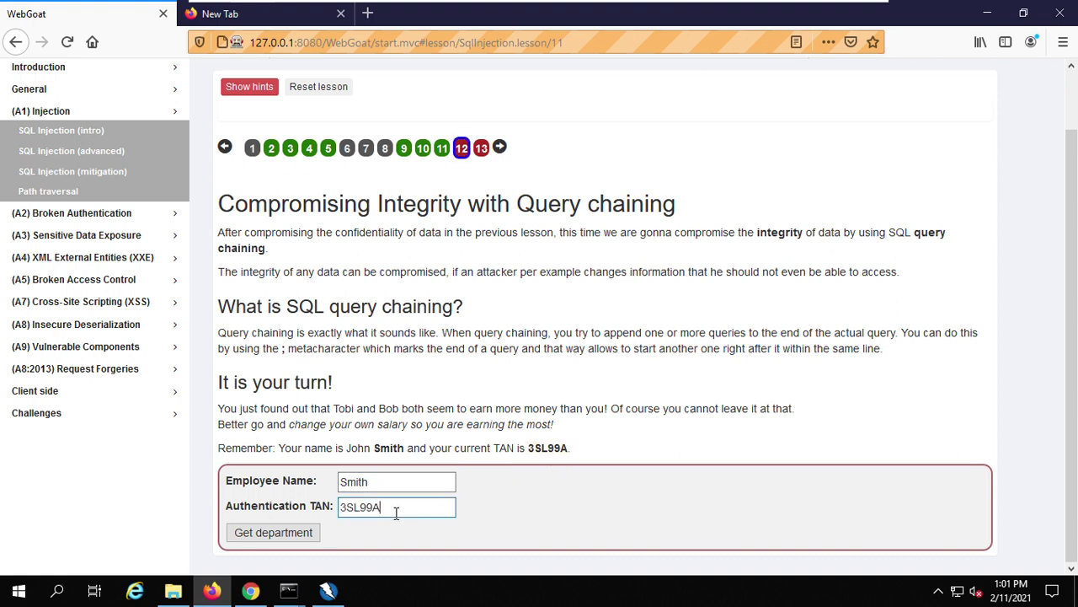
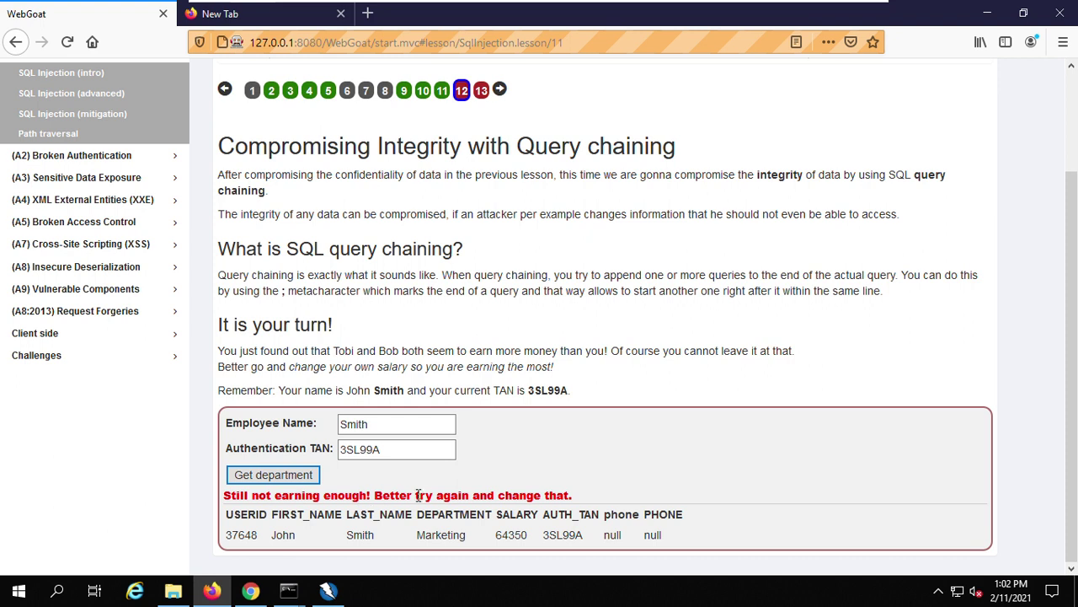
pyautogui.click(229, 536)
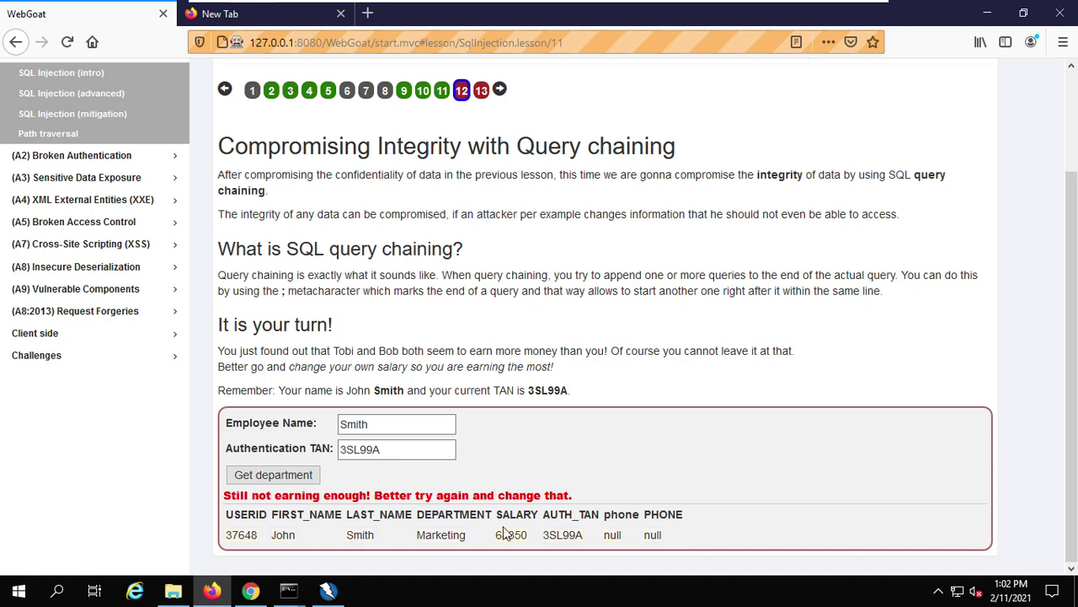
pyautogui.click(407, 449)
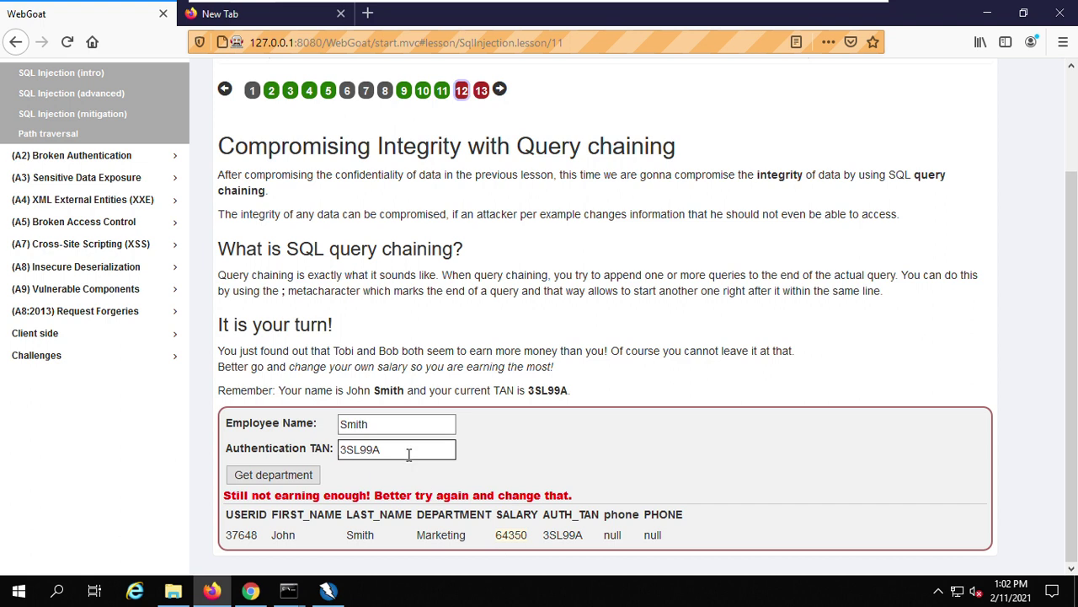
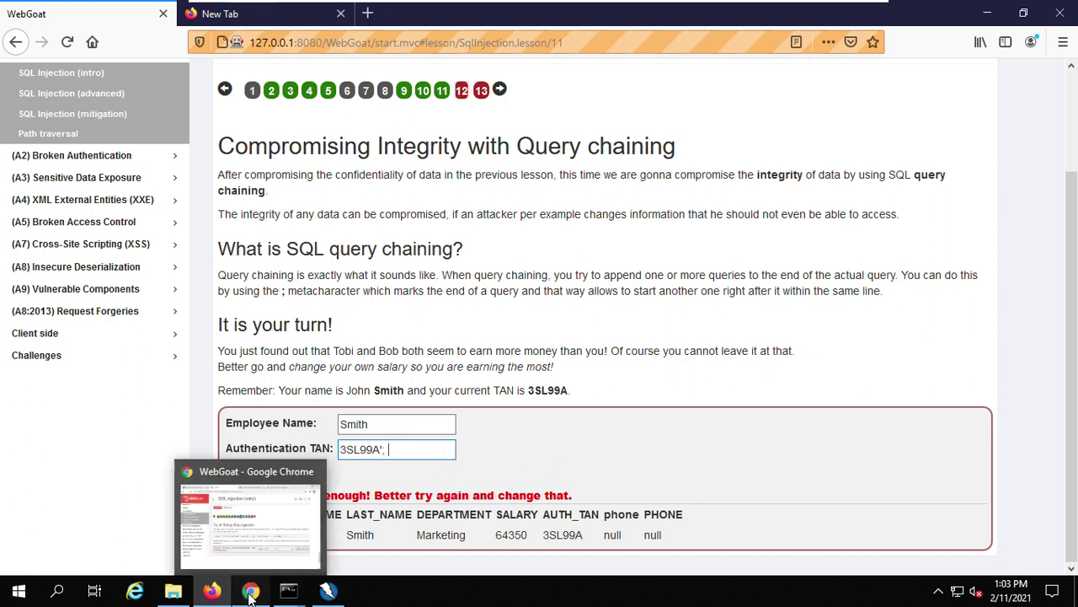
# Bring the WebGoat window with the String SQL injection exercise to the front
pyautogui.click(252, 561)
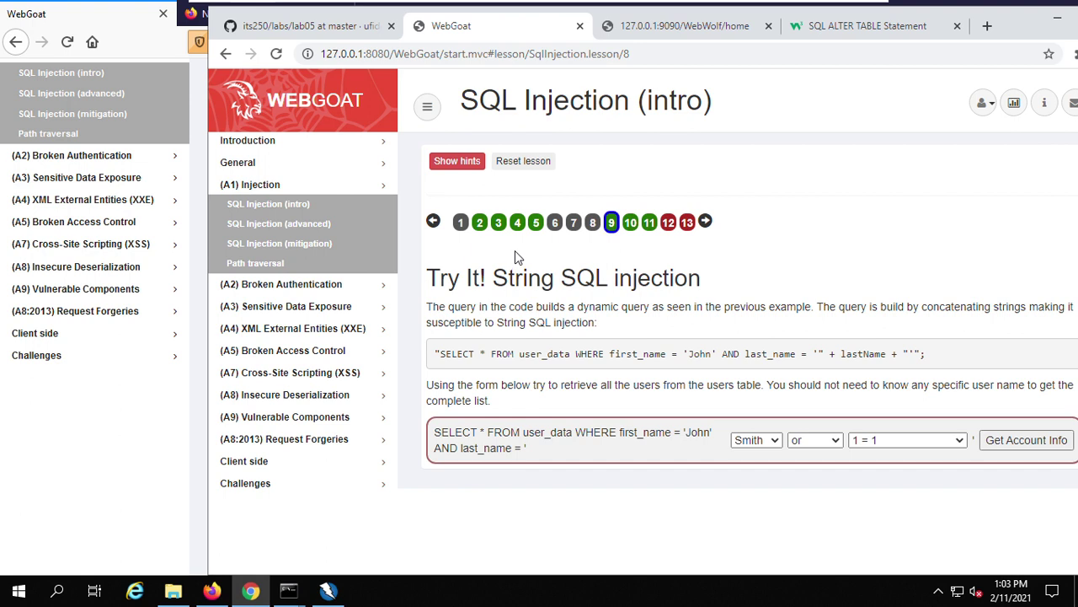
# Go to the What is SQL? lesson page, review John Smith's salary and TAN, then view the ALTER TABLE reference
pyautogui.click(480, 222)
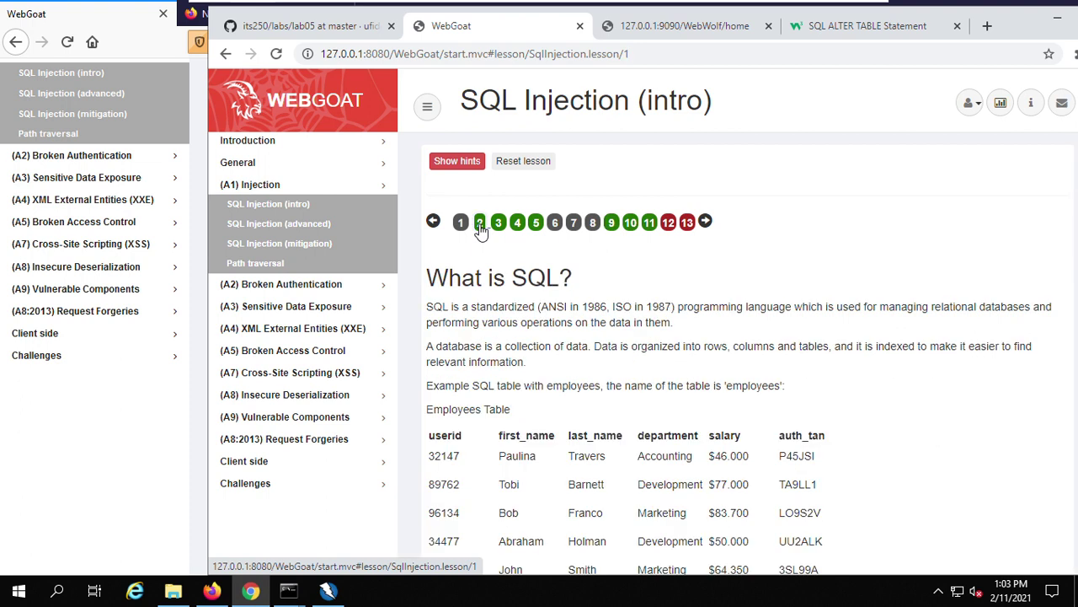
pyautogui.scroll(-3, 521, 299)
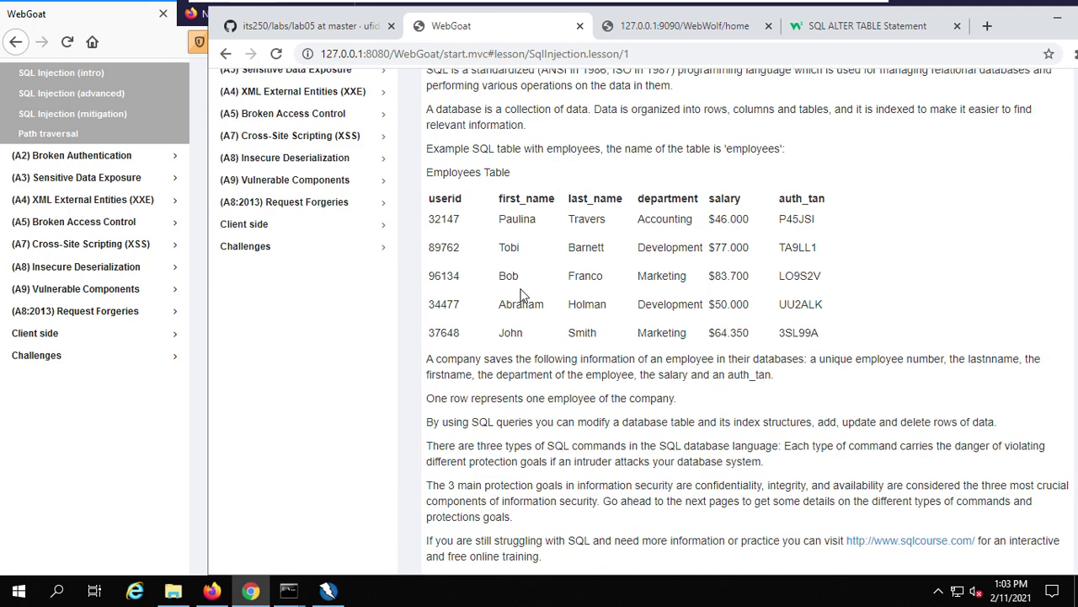
pyautogui.scroll(1, 520, 294)
pyautogui.scroll(2, 577, 312)
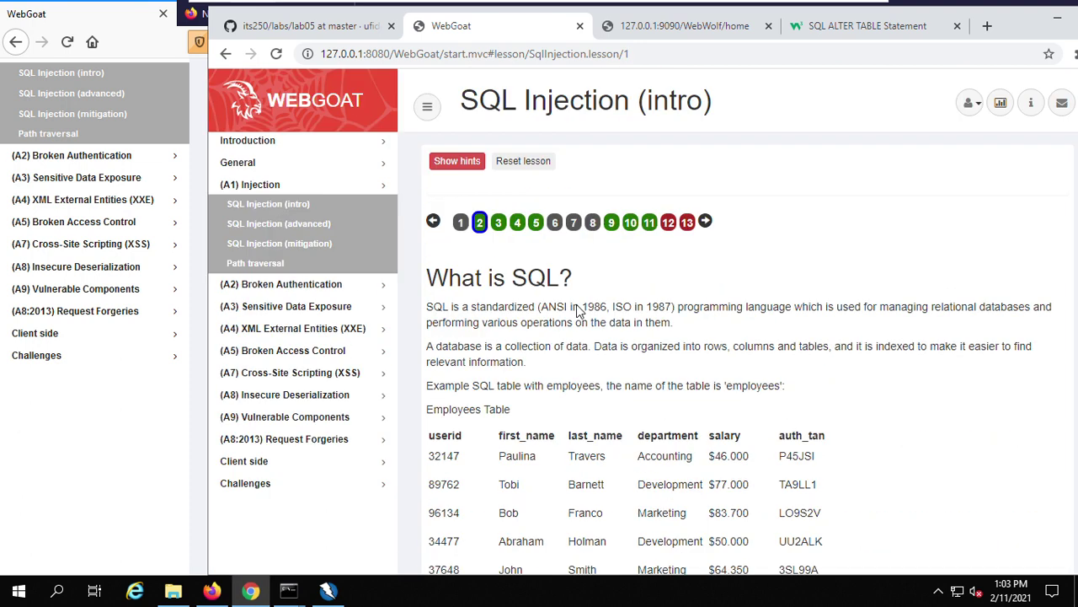
pyautogui.scroll(-3, 444, 434)
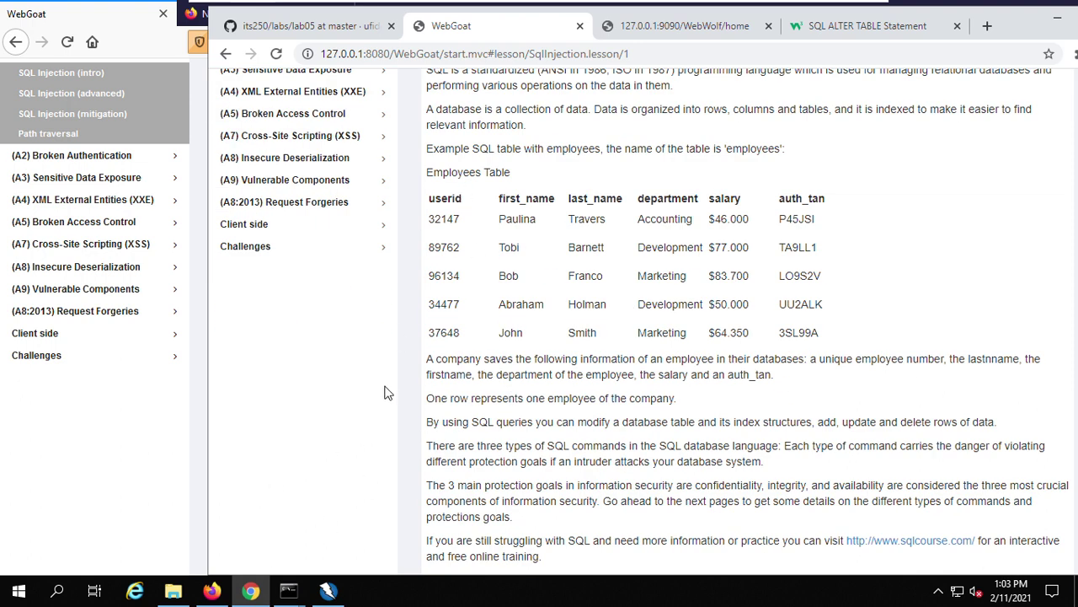
pyautogui.click(849, 31)
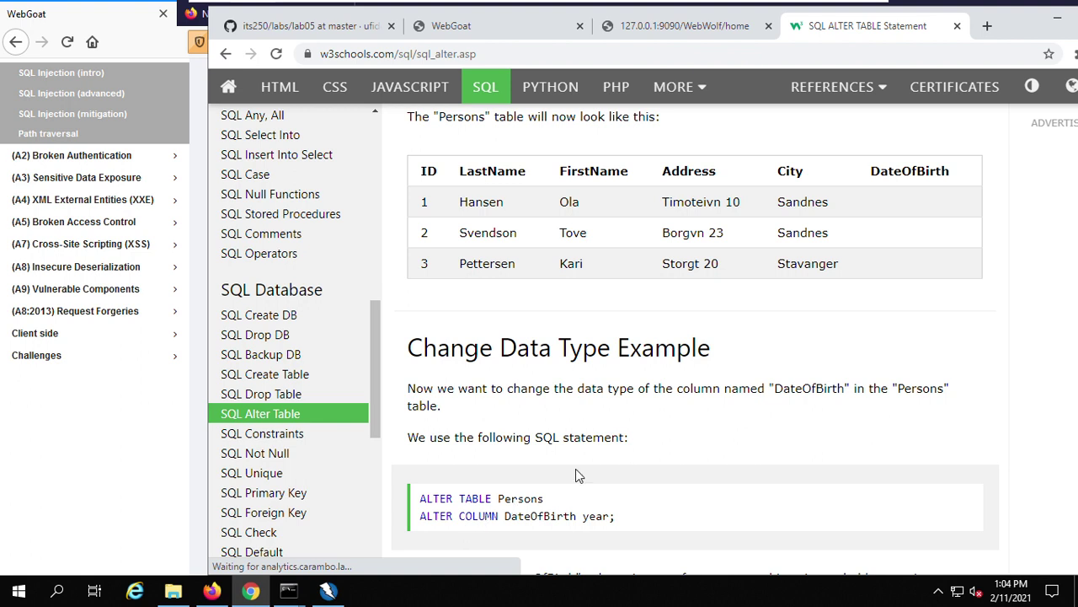
# Scroll the ALTER TABLE tutorial to the ADD DateOfBirth example, then open the SQL UPDATE tutorial
pyautogui.scroll(2, 546, 384)
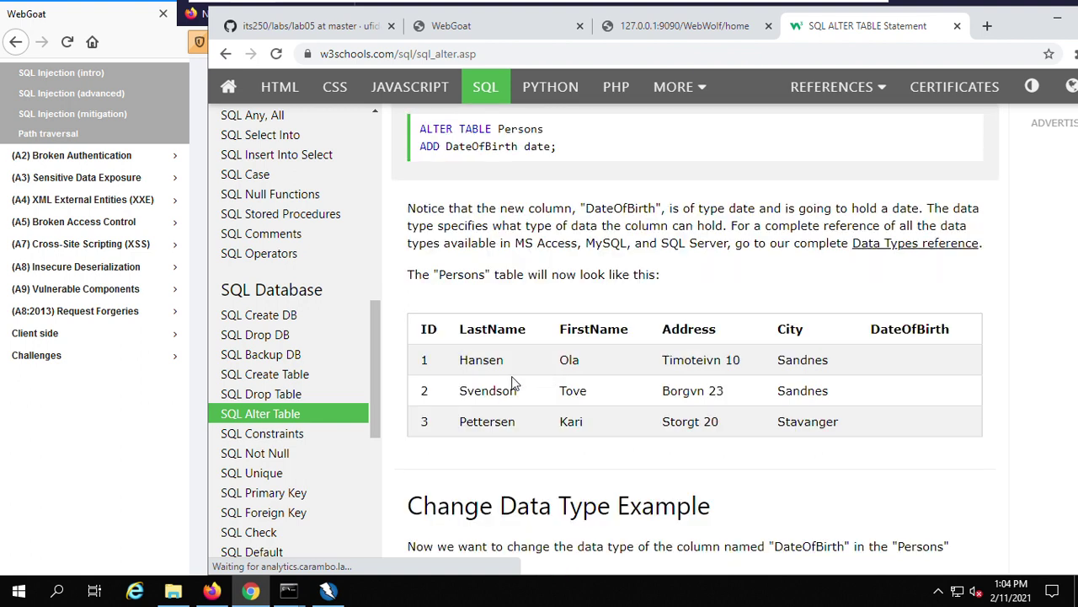
pyautogui.moveTo(375, 359); pyautogui.dragTo(379, 257)
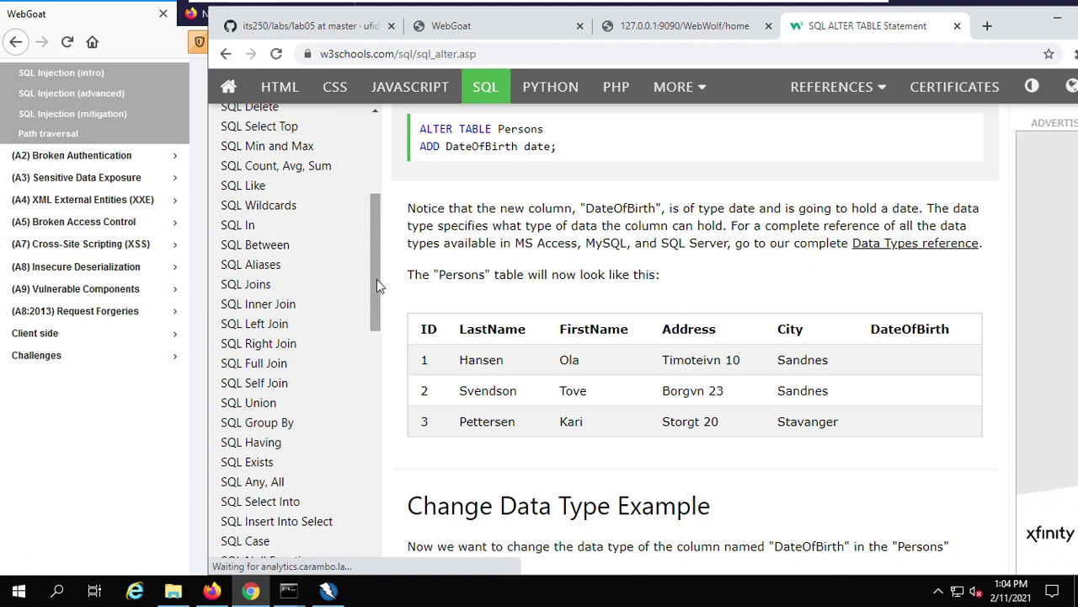
pyautogui.scroll(3, 377, 291)
pyautogui.scroll(2, 375, 302)
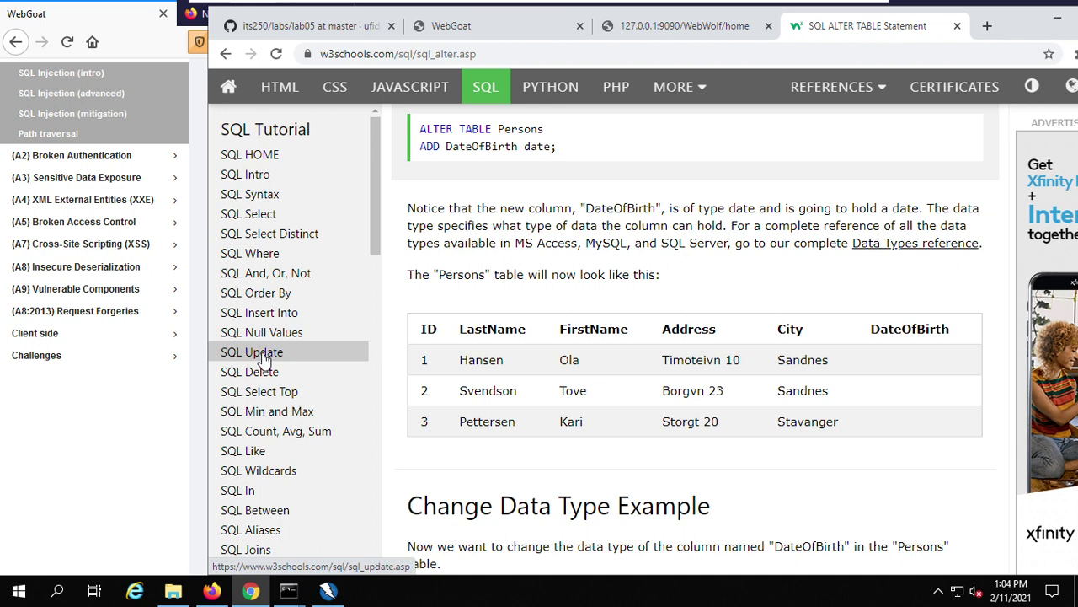
pyautogui.click(264, 358)
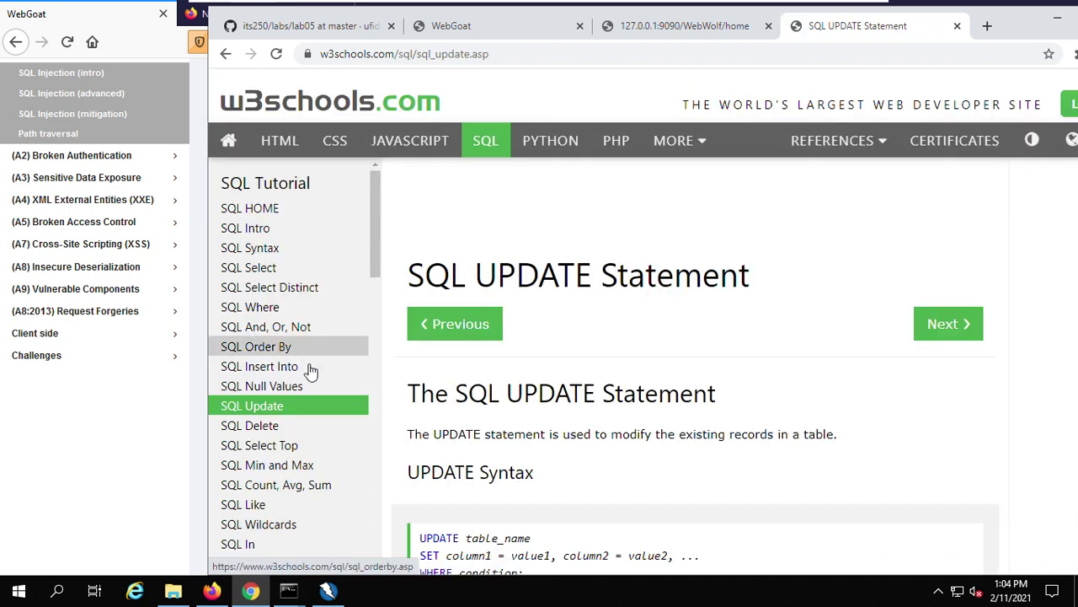
# Scroll the SQL UPDATE page down to the UPDATE syntax box and WHERE clause note
pyautogui.scroll(-2, 618, 368)
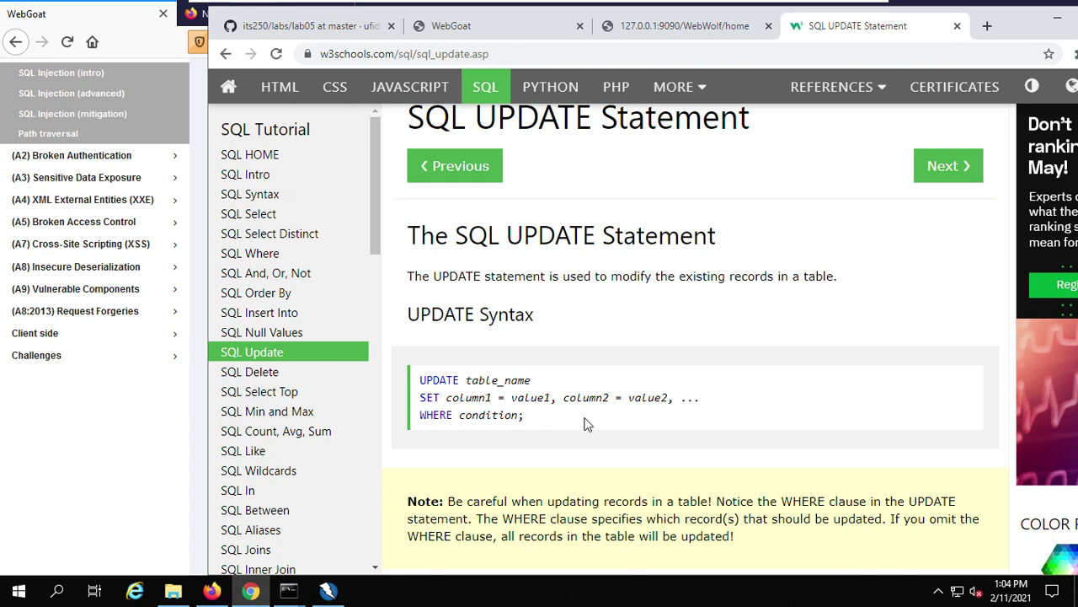
pyautogui.scroll(-2, 590, 428)
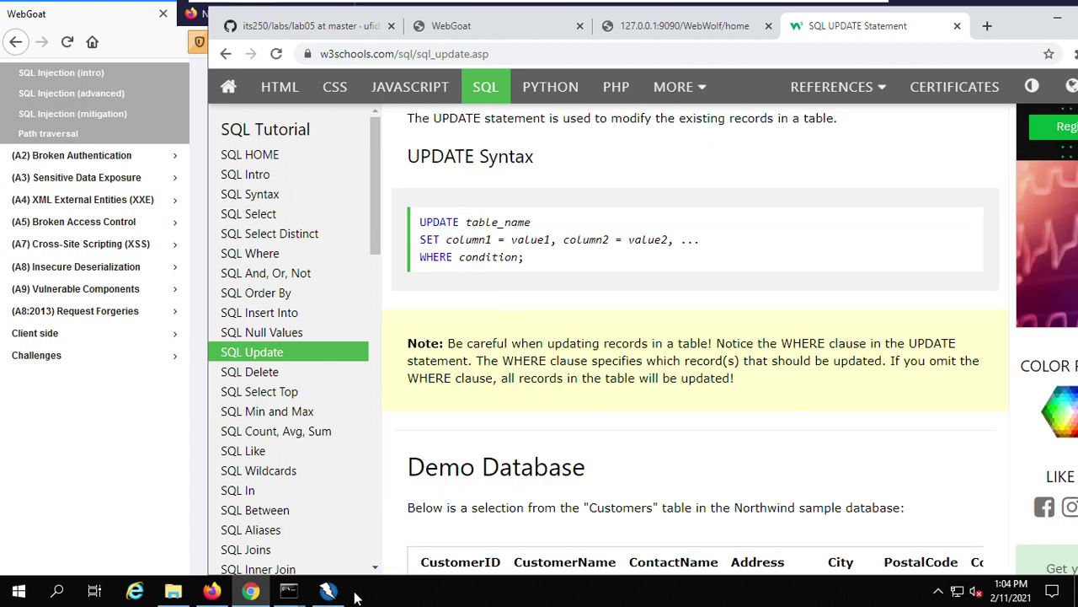
pyautogui.moveTo(289, 594)
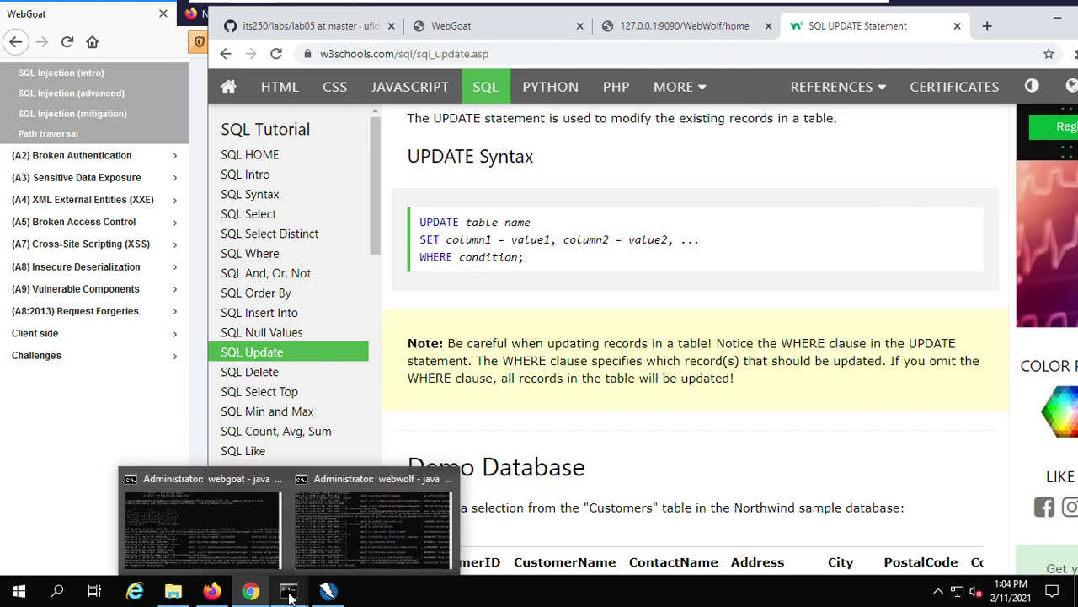
pyautogui.moveTo(211, 594)
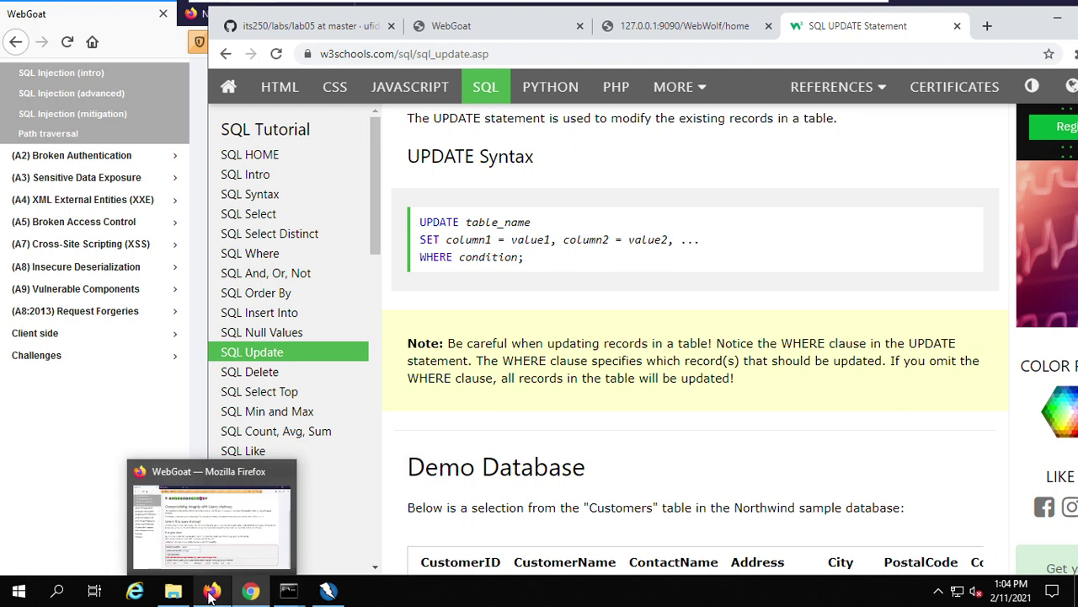
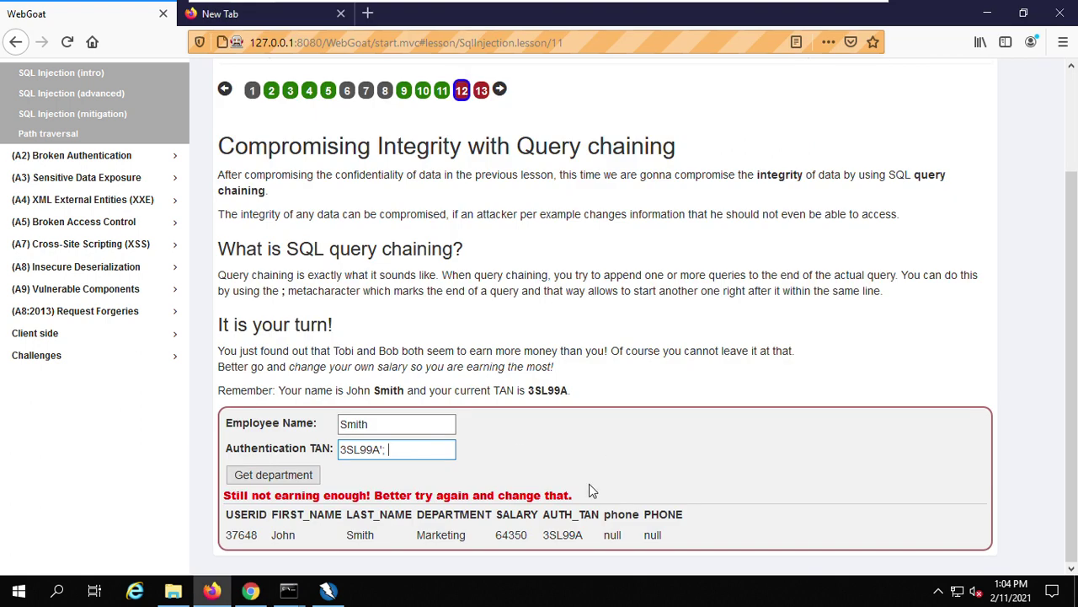
# Switch to the Chrome window showing the w3schools SQL UPDATE Statement reference
pyautogui.click(250, 591)
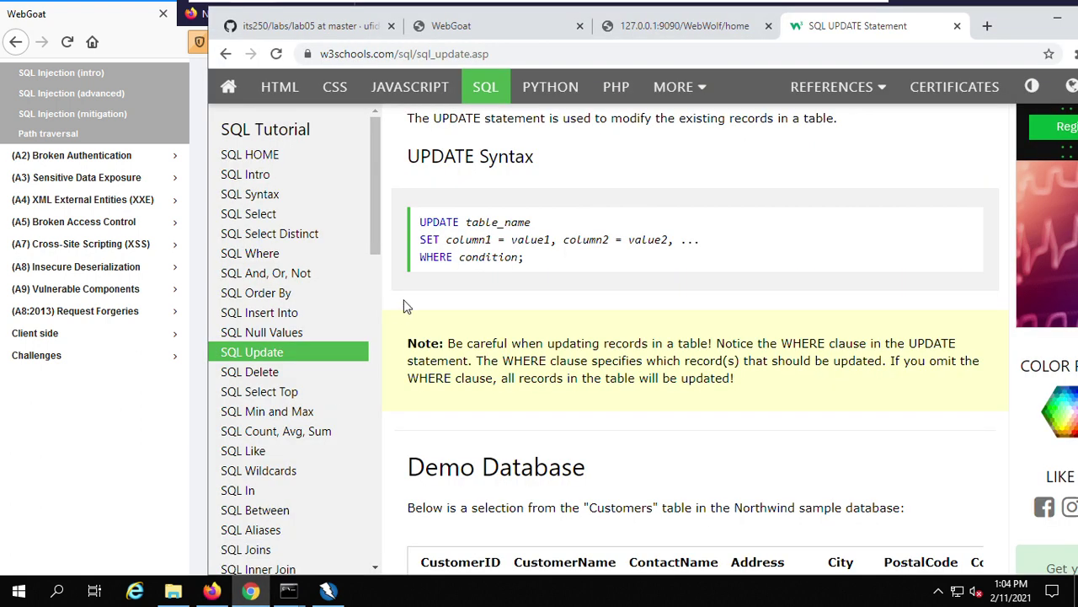
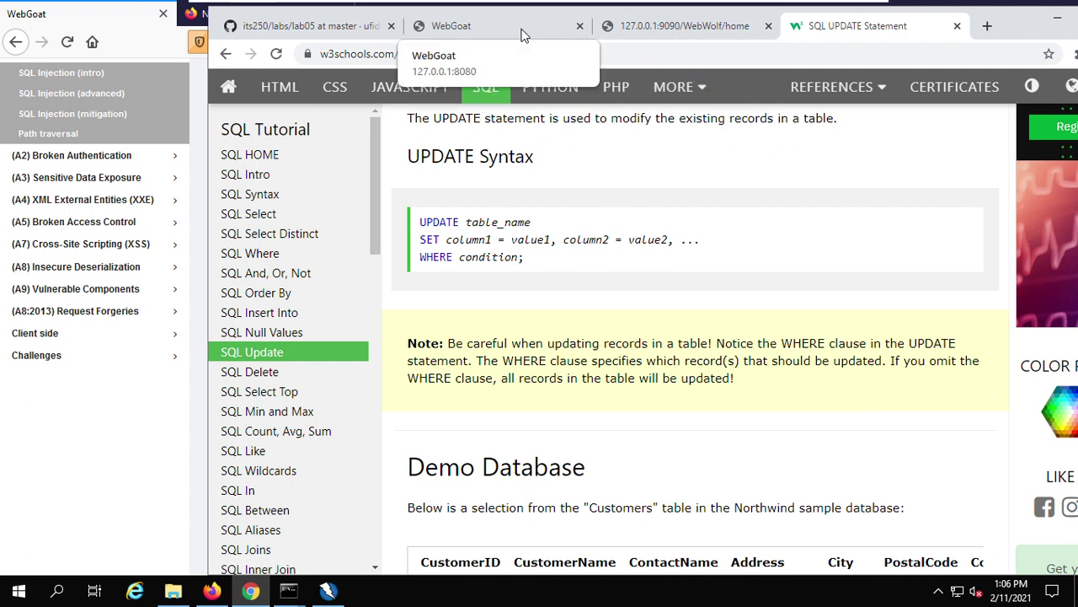
# Back on the WebGoat lesson page, copy the last employee's userid from the example Employees table
pyautogui.click(514, 29)
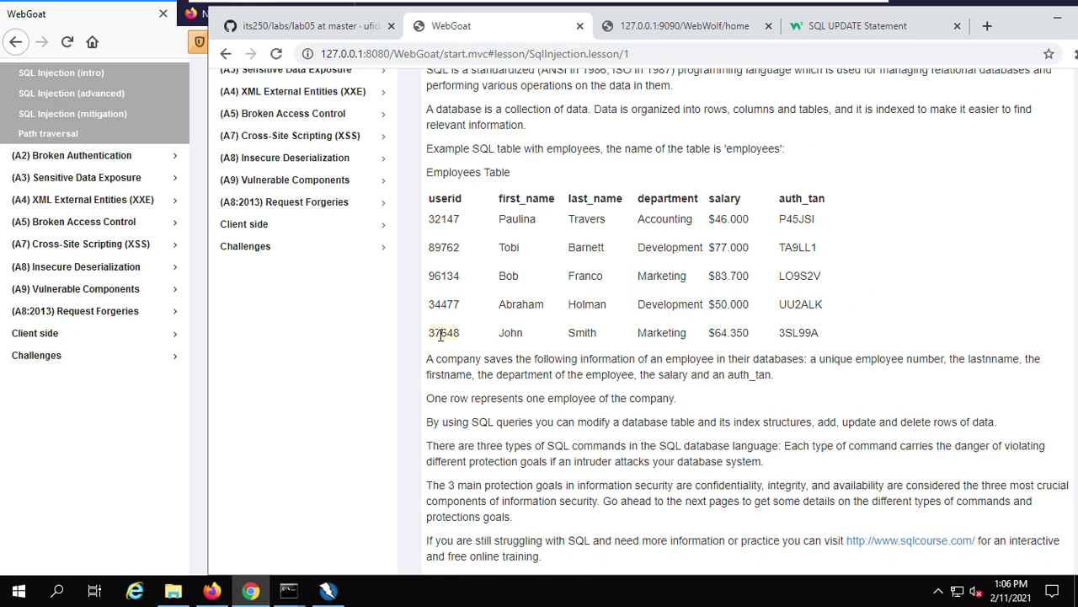
pyautogui.doubleClick(440, 334)
pyautogui.rightClick(439, 335)
pyautogui.click(464, 347)
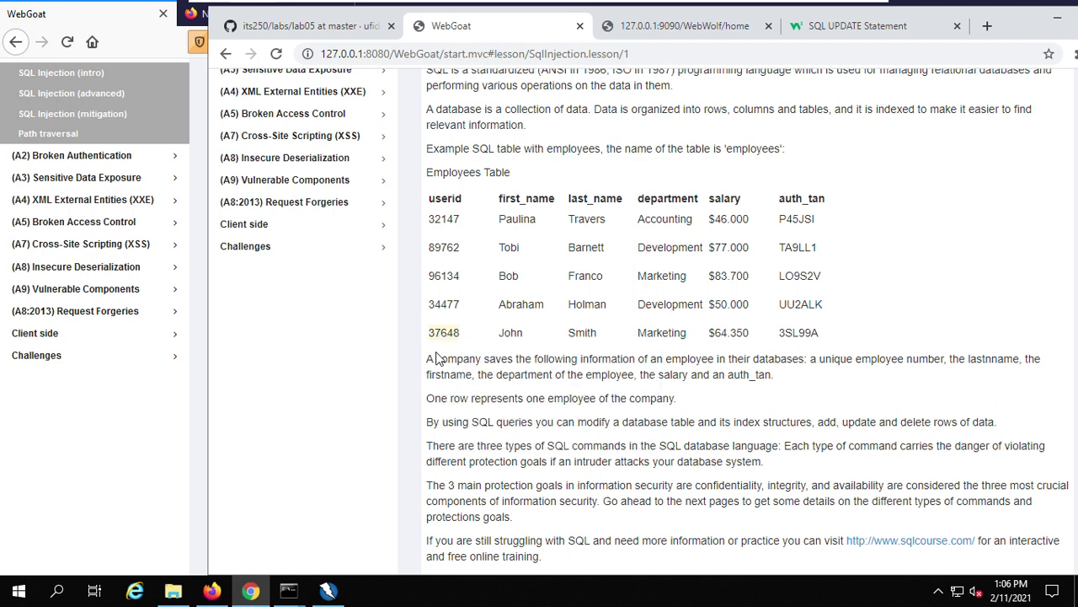
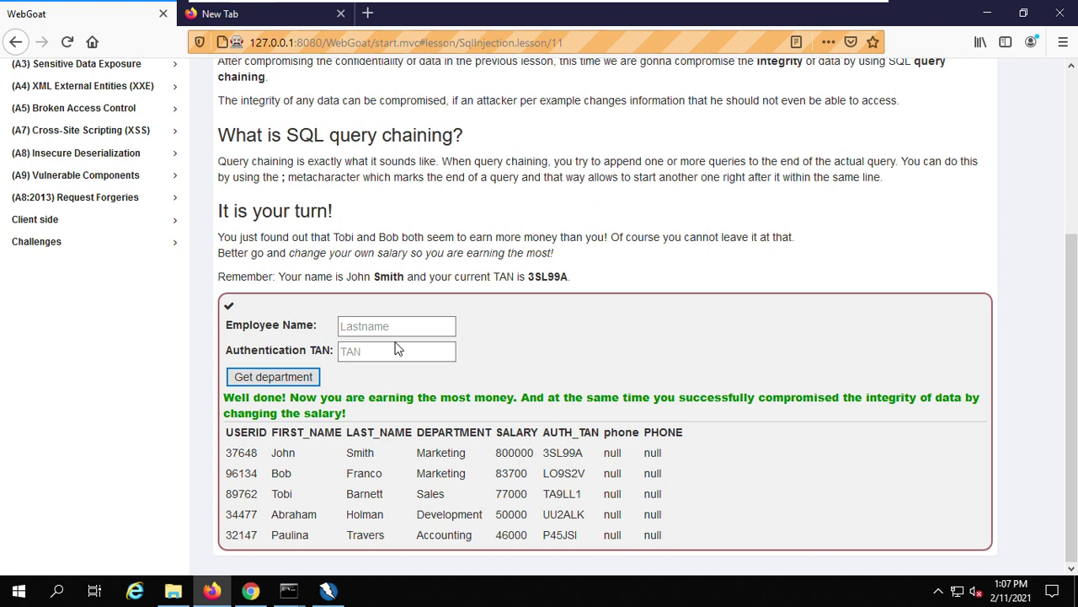
# Go to lesson 13, Compromising Availability, whose task is deleting the access_log table
pyautogui.click(403, 320)
pyautogui.scroll(5, 641, 369)
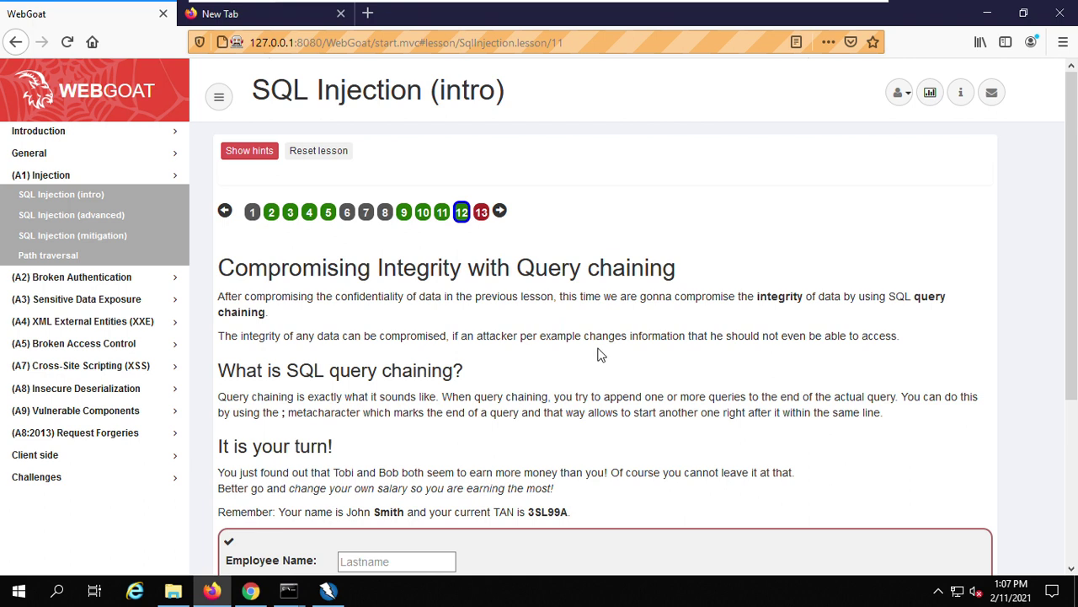
pyautogui.click(480, 213)
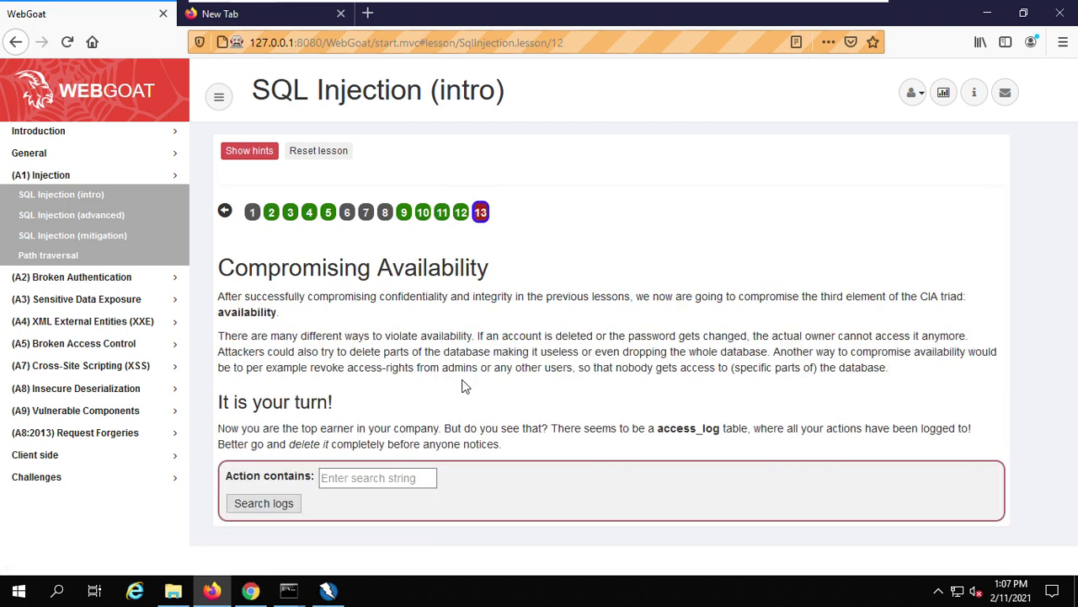
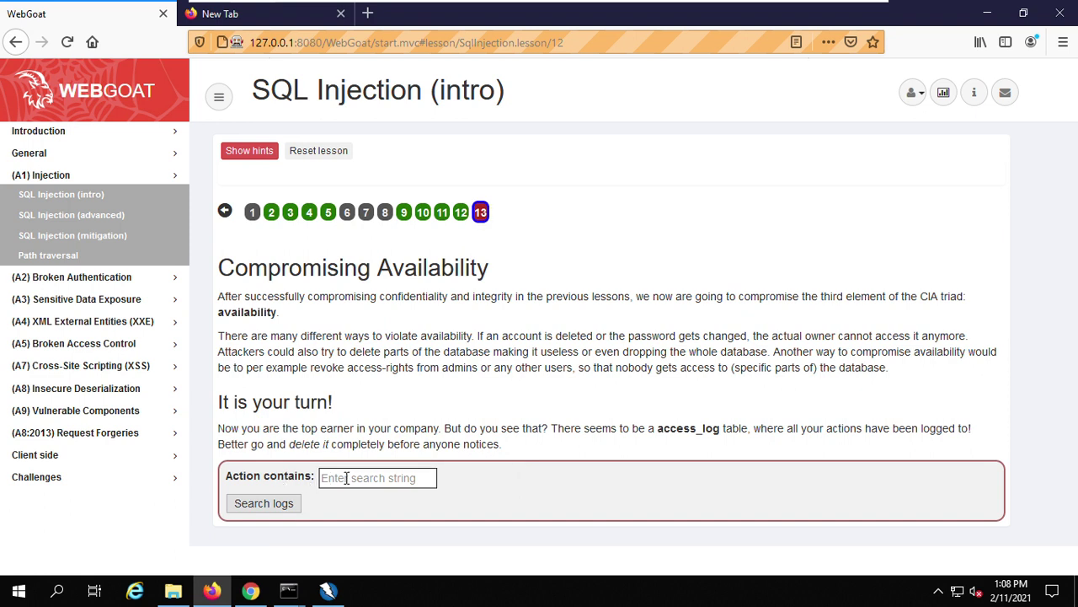
pyautogui.click(346, 478)
pyautogui.click(274, 504)
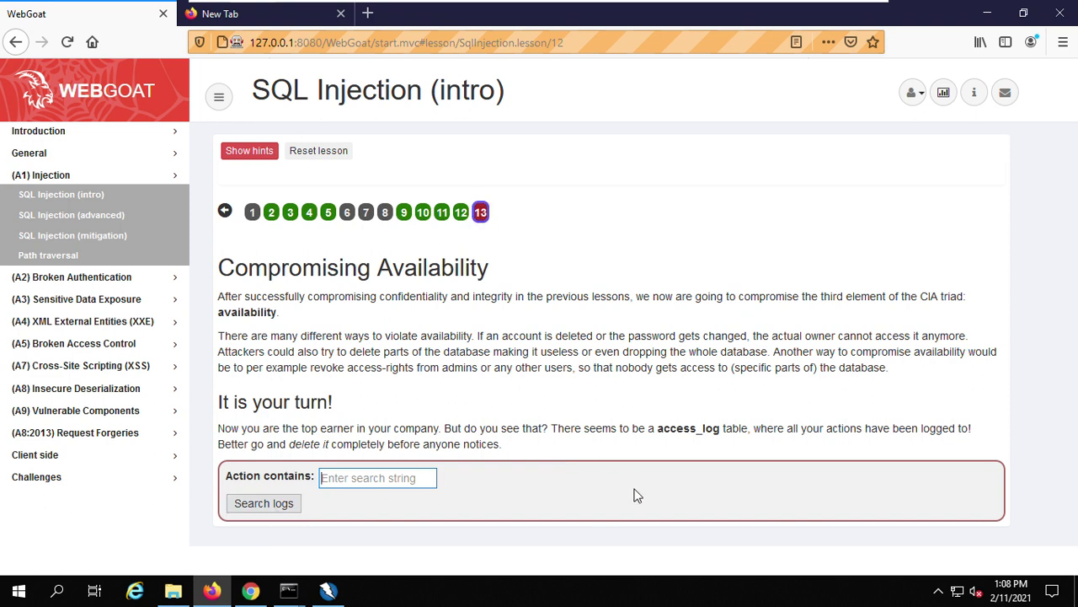
pyautogui.click(352, 486)
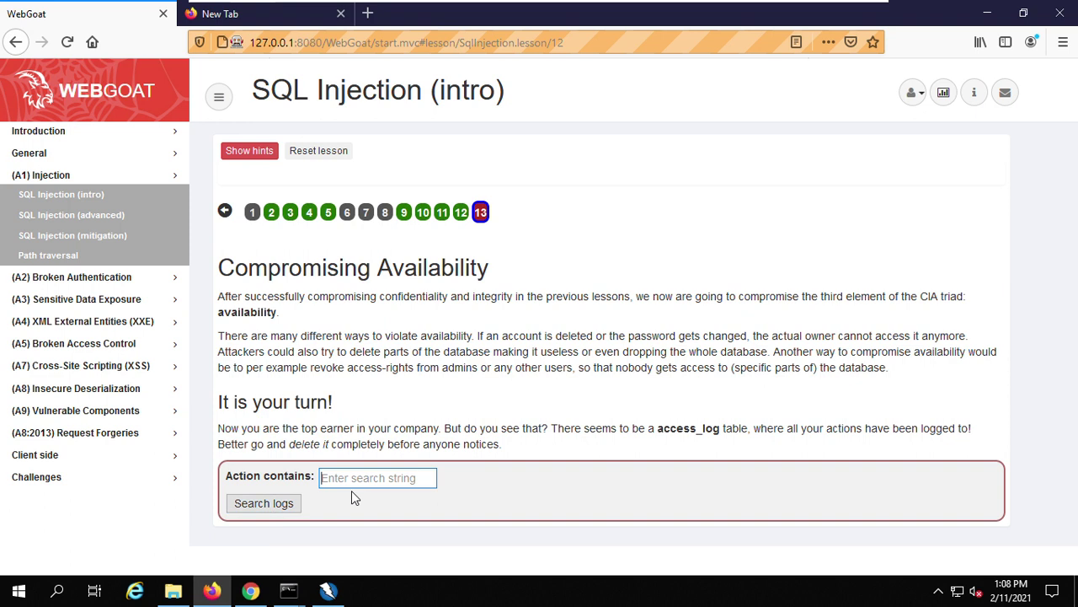
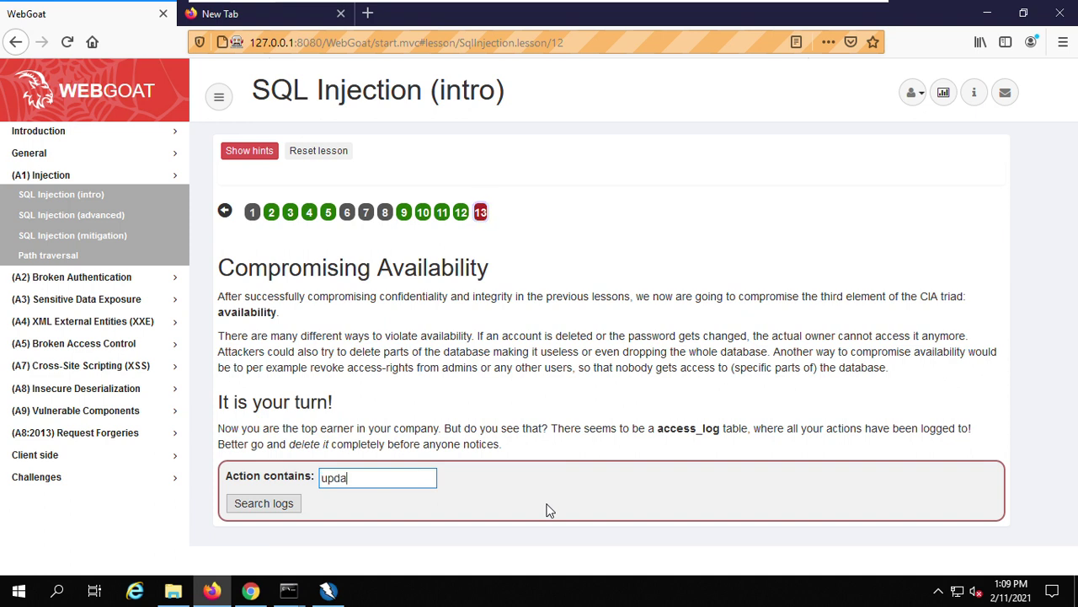
# Search the access log for 'update' to list the three logged salary-update queries
pyautogui.write('te')
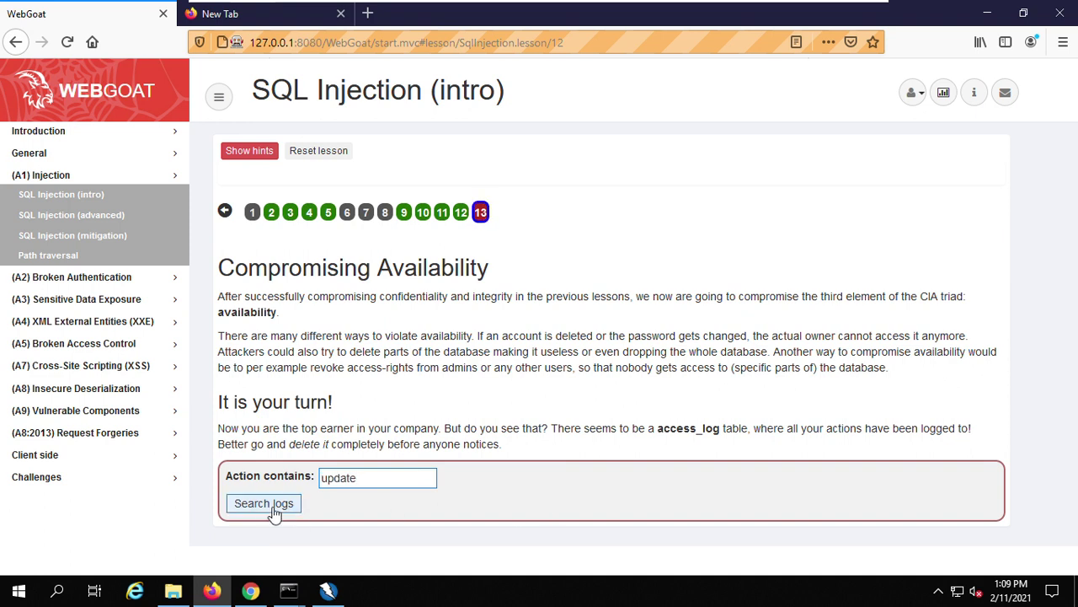
pyautogui.click(271, 508)
pyautogui.scroll(-2, 430, 443)
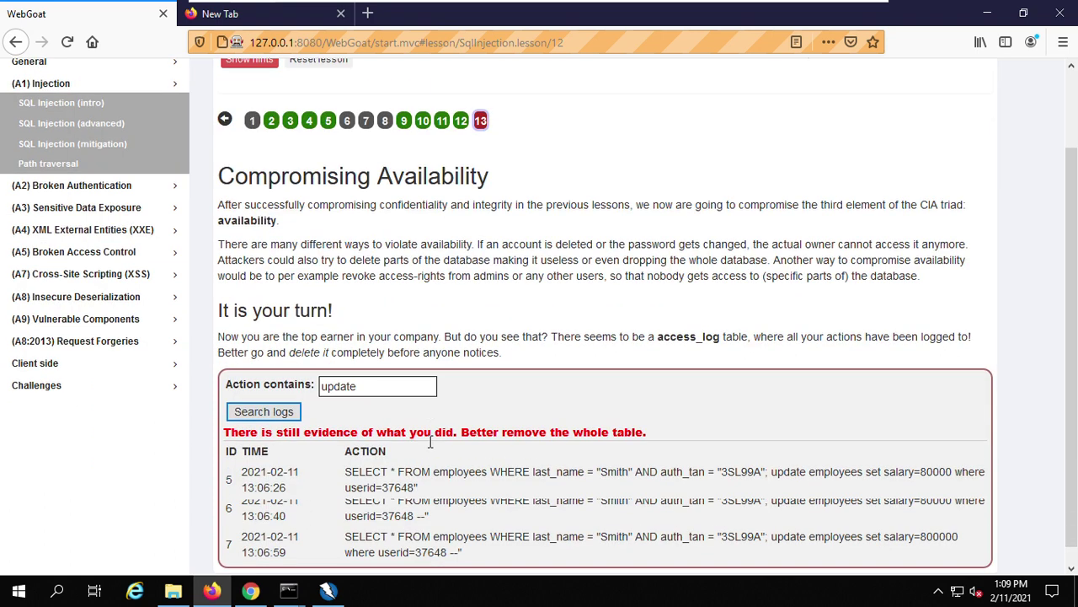
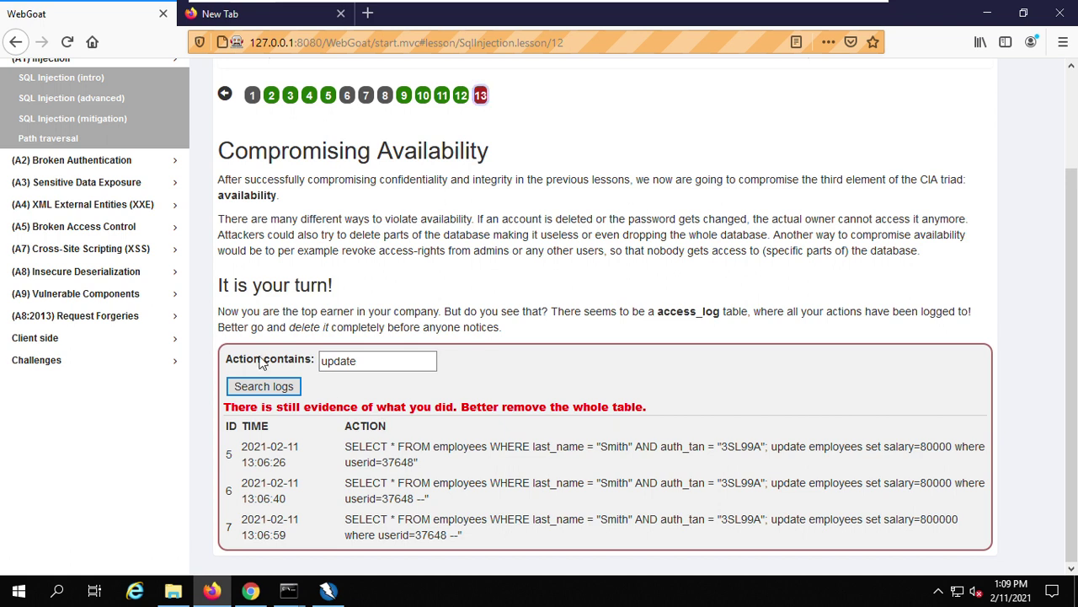
pyautogui.click(367, 363)
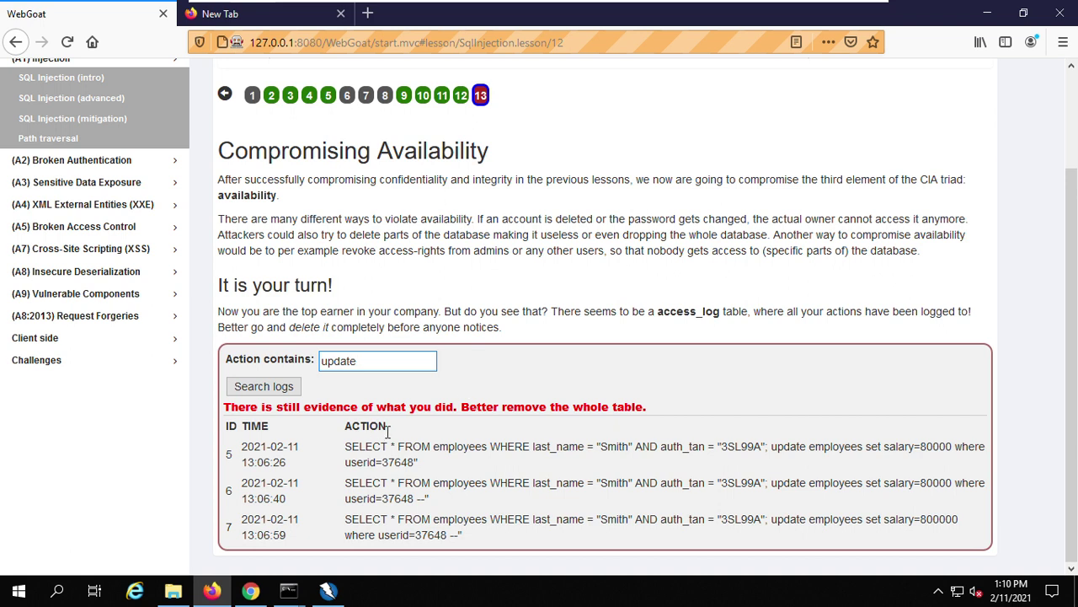
# Bring the WebGoat Chrome window with the SQL Injection lesson back to the front
pyautogui.moveTo(253, 594)
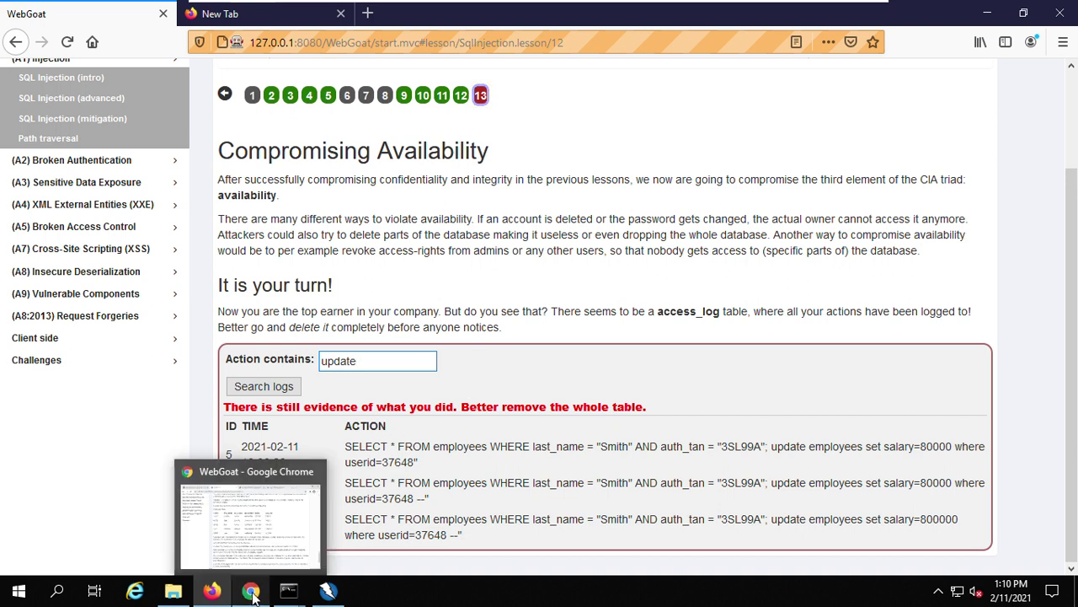
pyautogui.click(301, 535)
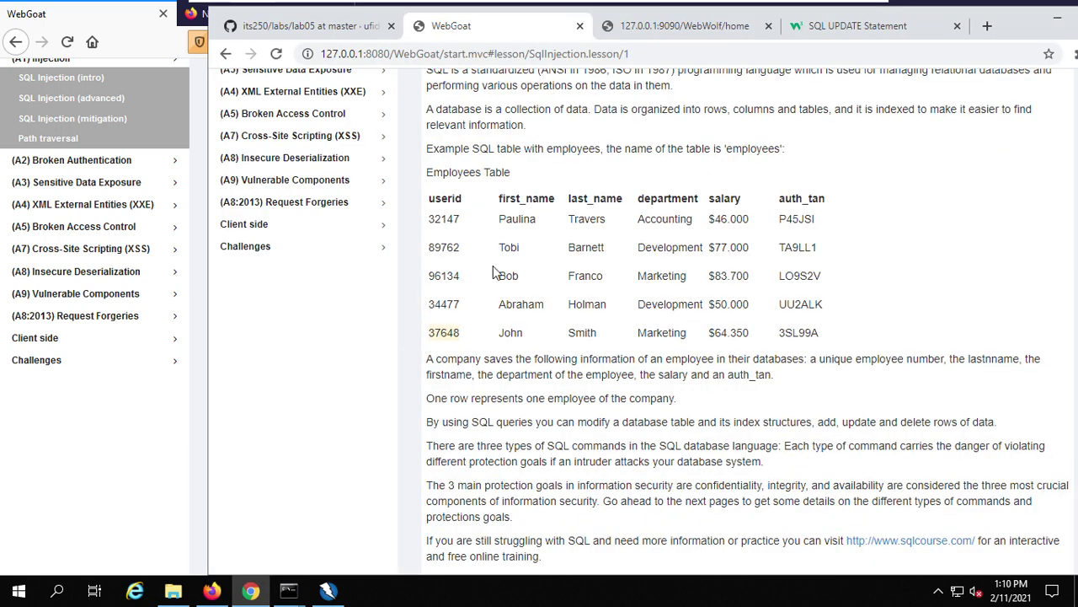
# Go from the W3Schools SQL UPDATE page to the SQL DELETE tutorial and find its DELETE FROM syntax
pyautogui.click(853, 32)
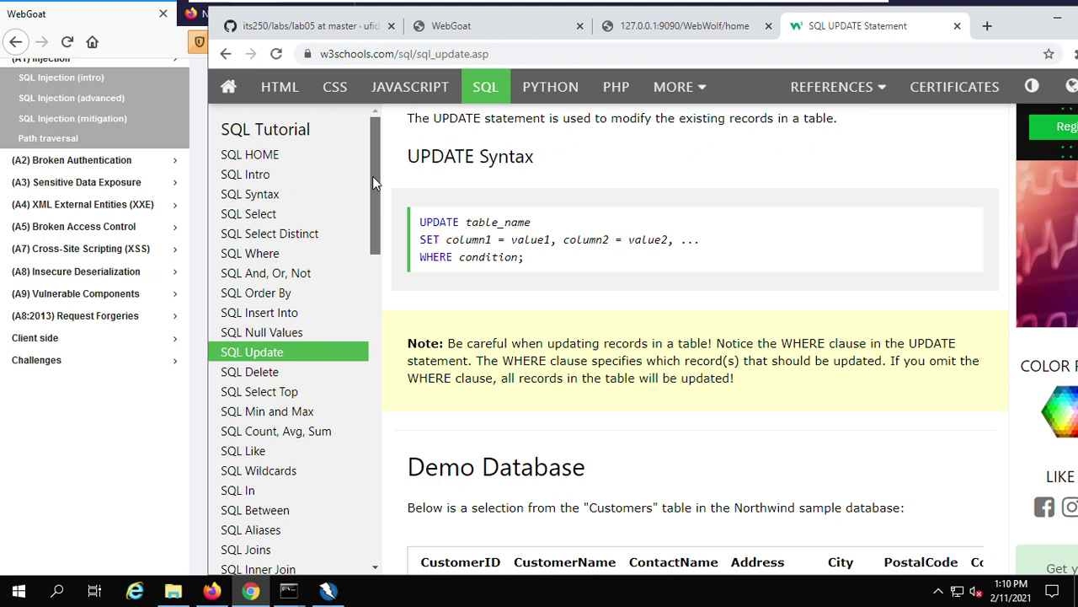
pyautogui.moveTo(372, 176); pyautogui.dragTo(376, 176)
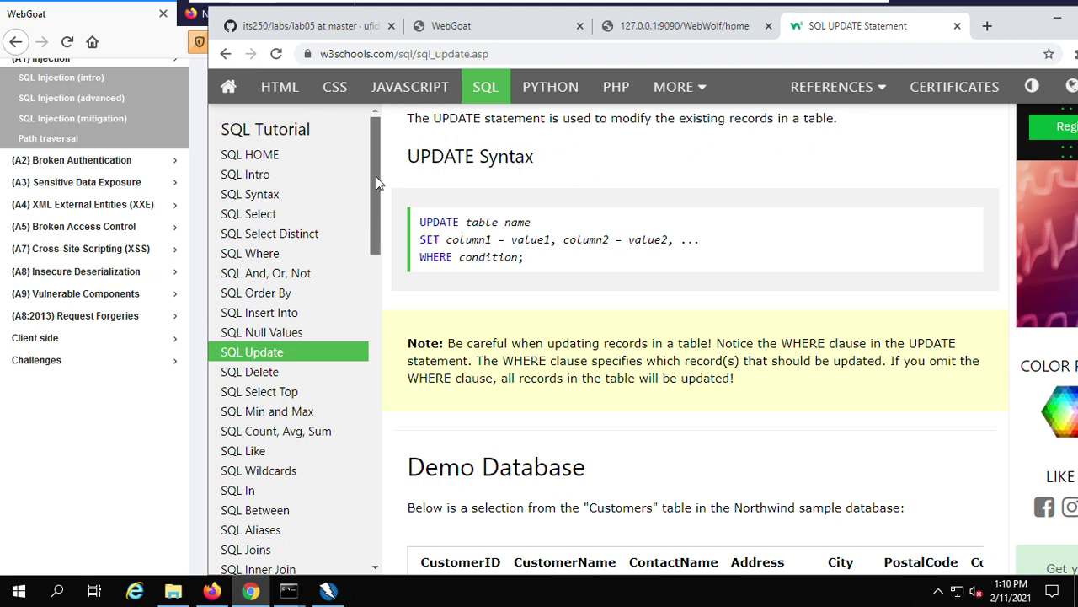
pyautogui.click(257, 375)
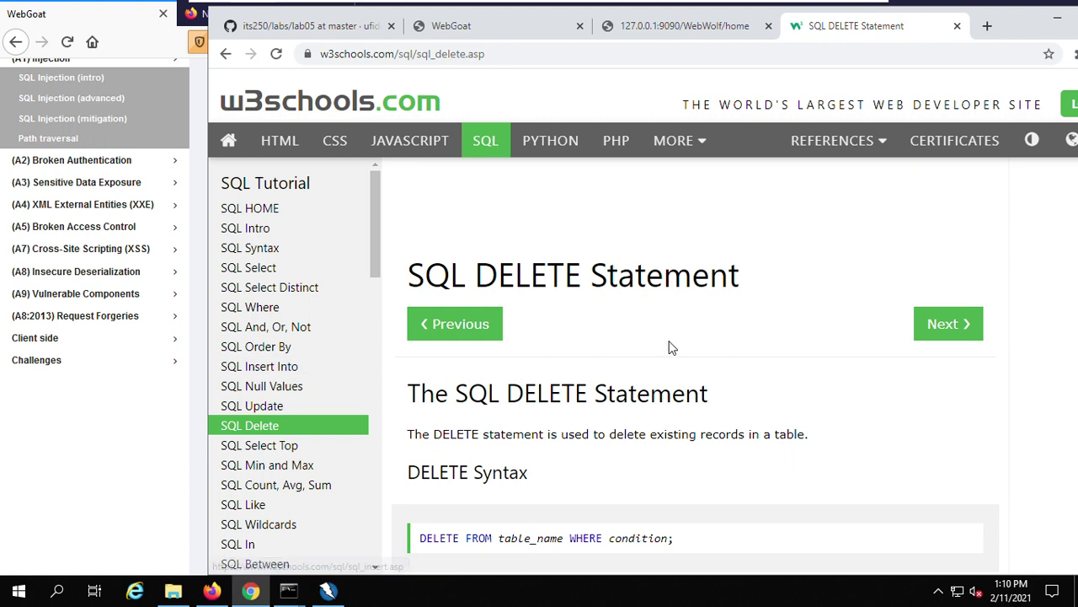
pyautogui.scroll(-3, 669, 346)
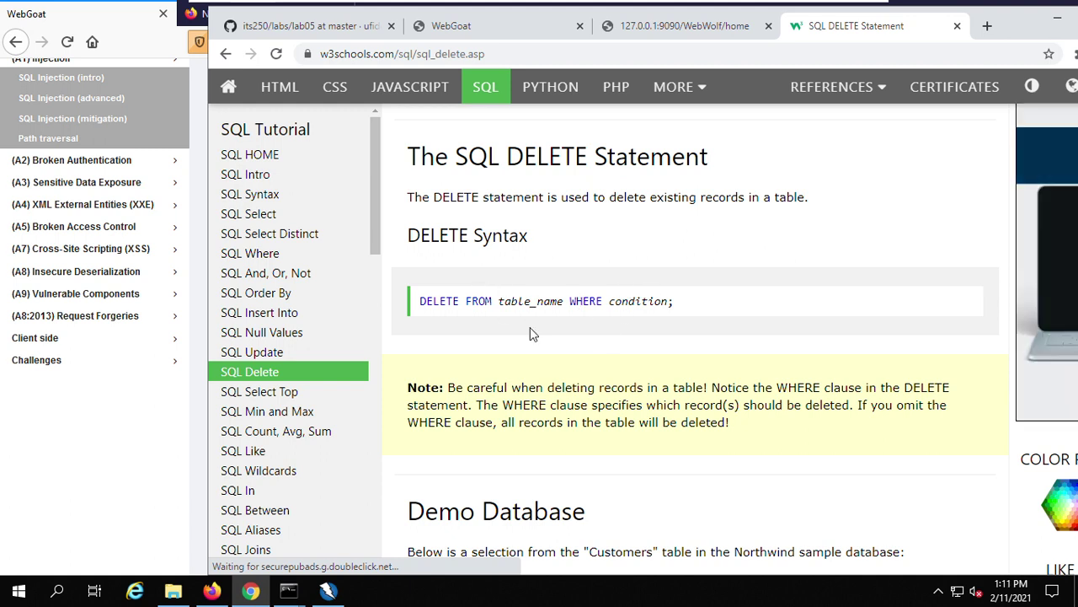
pyautogui.scroll(-3, 530, 327)
pyautogui.scroll(2, 530, 335)
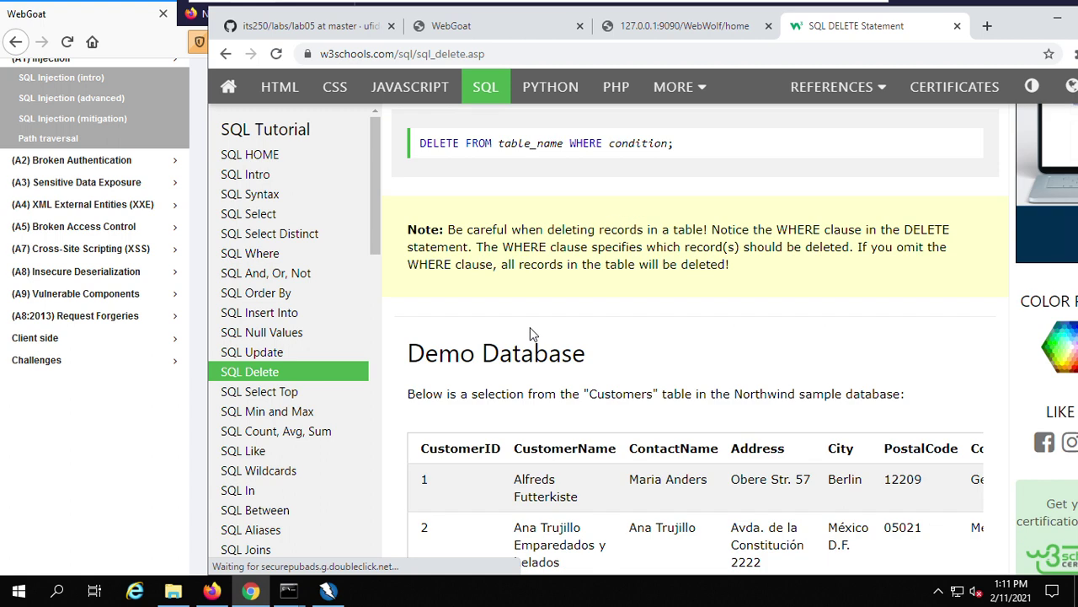
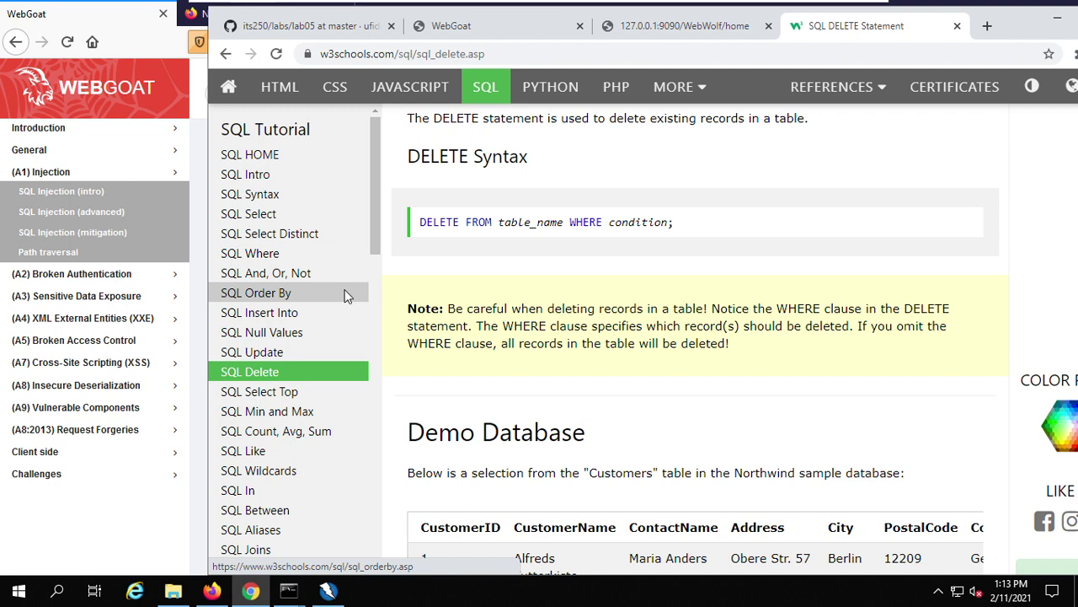
# Read the W3Schools SQL DROP TABLE syntax page, then return to WebGoat lesson 13
pyautogui.scroll(-1, 345, 295)
pyautogui.scroll(-5, 346, 296)
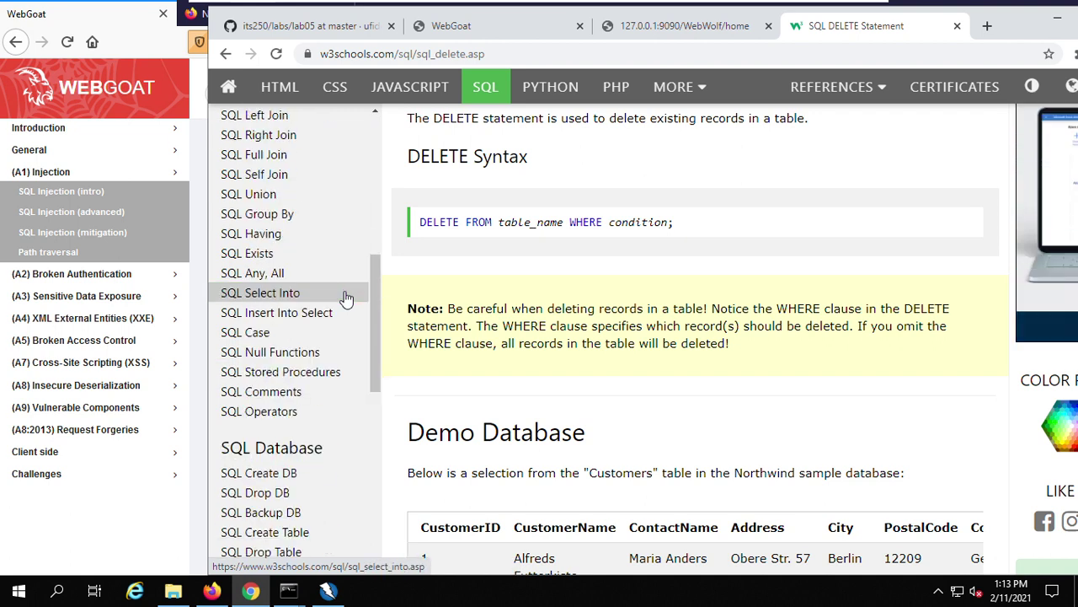
pyautogui.scroll(-1, 345, 303)
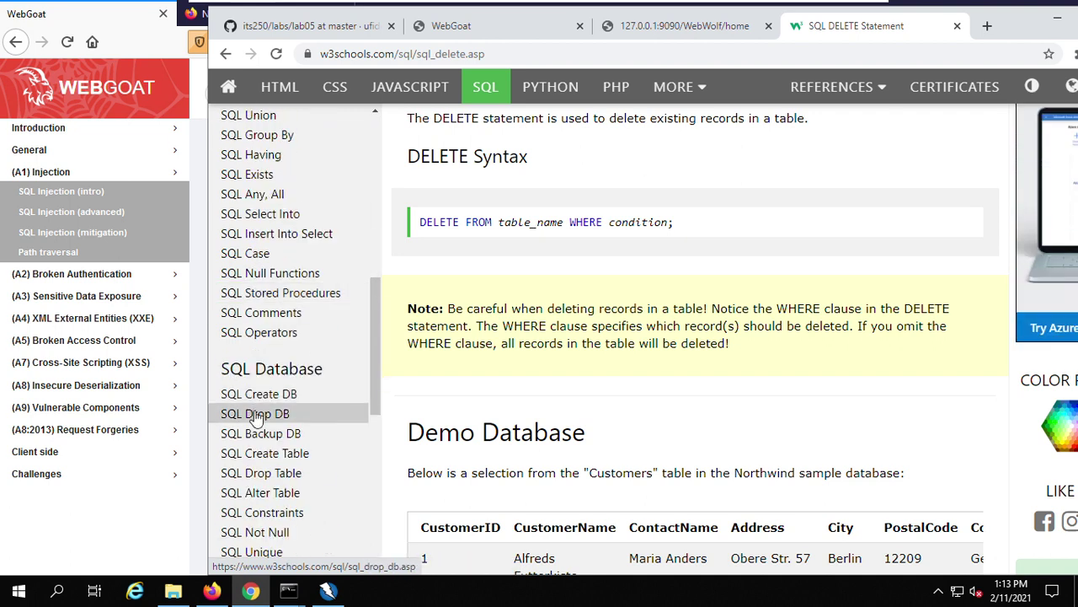
pyautogui.click(267, 474)
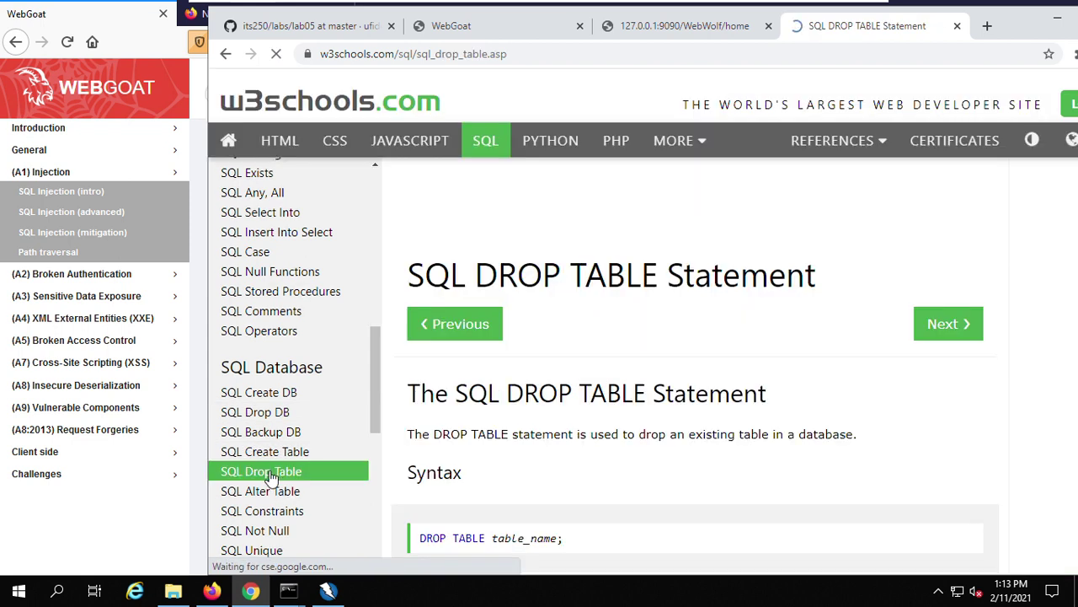
pyautogui.scroll(-1, 405, 459)
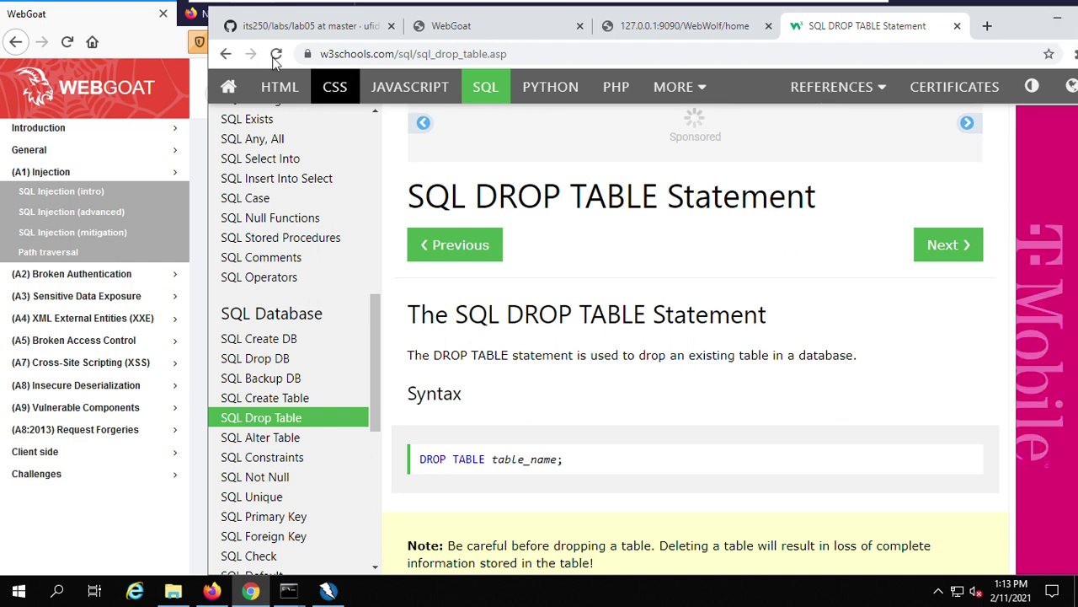
pyautogui.click(109, 25)
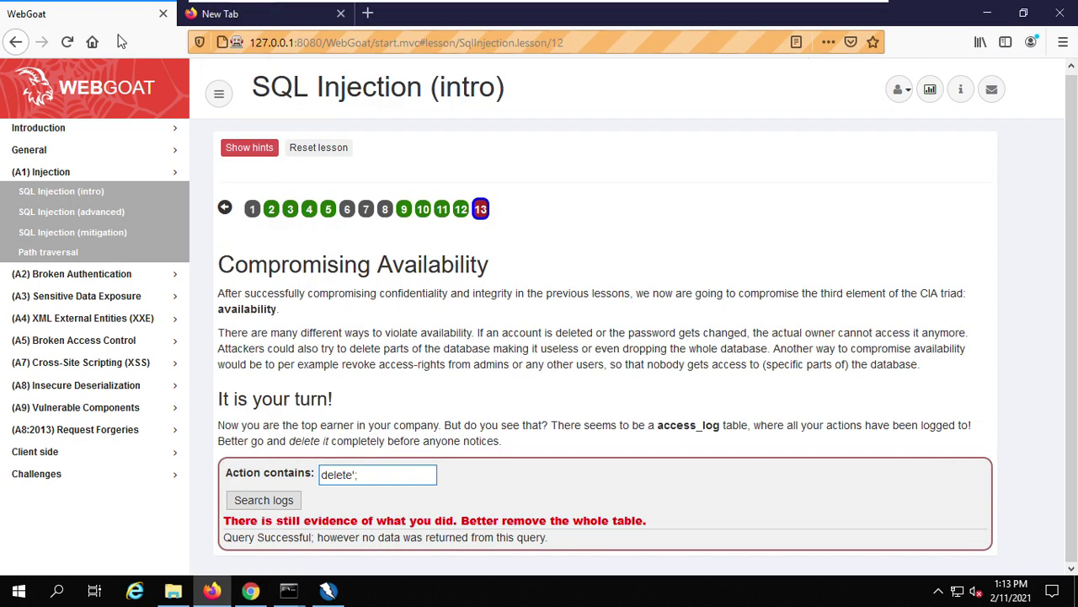
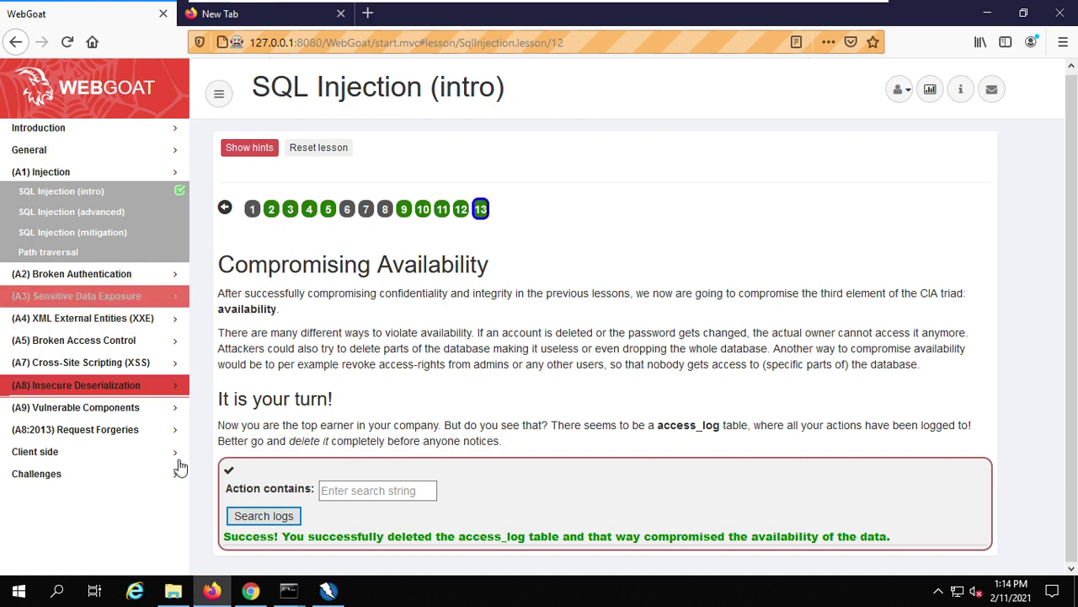
# Review the lab05 assignment page in Chrome, then expand Sensitive Data Exposure in WebGoat
pyautogui.click(250, 591)
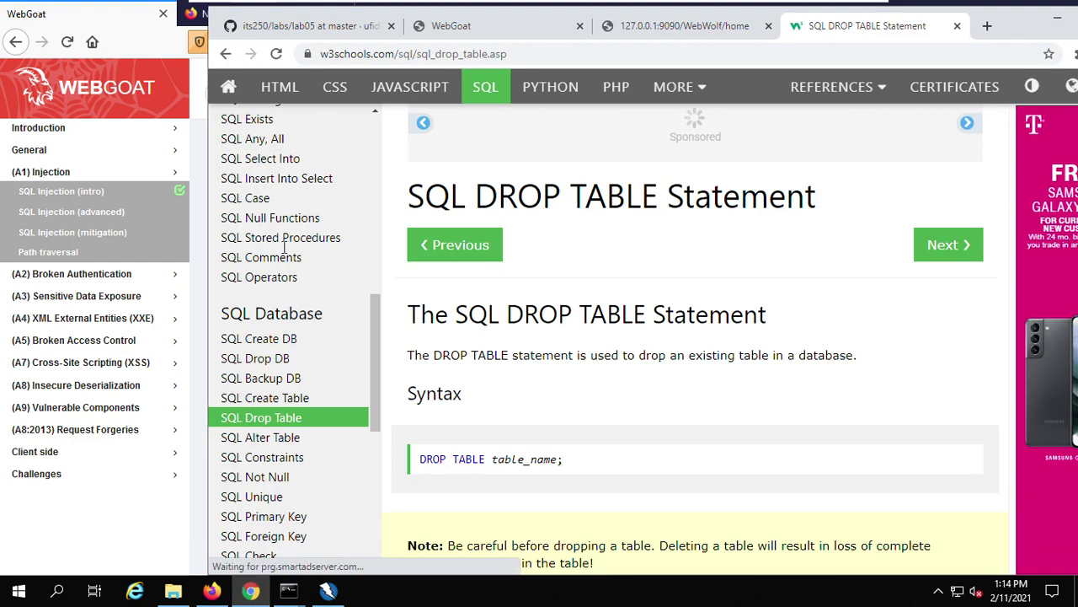
pyautogui.hotkey('ctrl', '1')
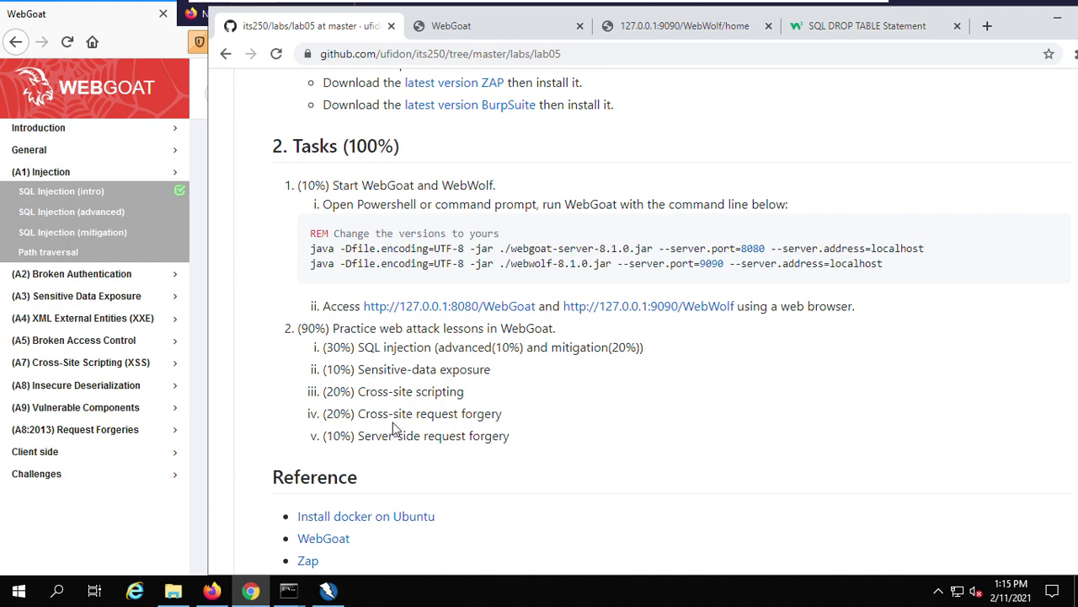
pyautogui.click(82, 299)
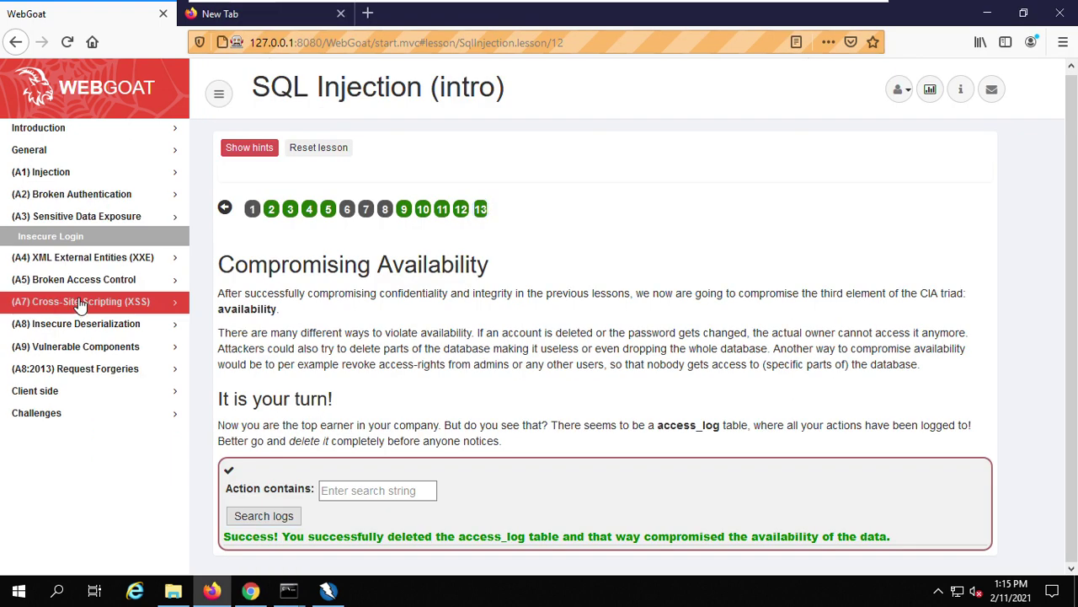
# Open Insecure Login at its 'Let's try' step, send the login request, and check it in ZAP
pyautogui.click(66, 238)
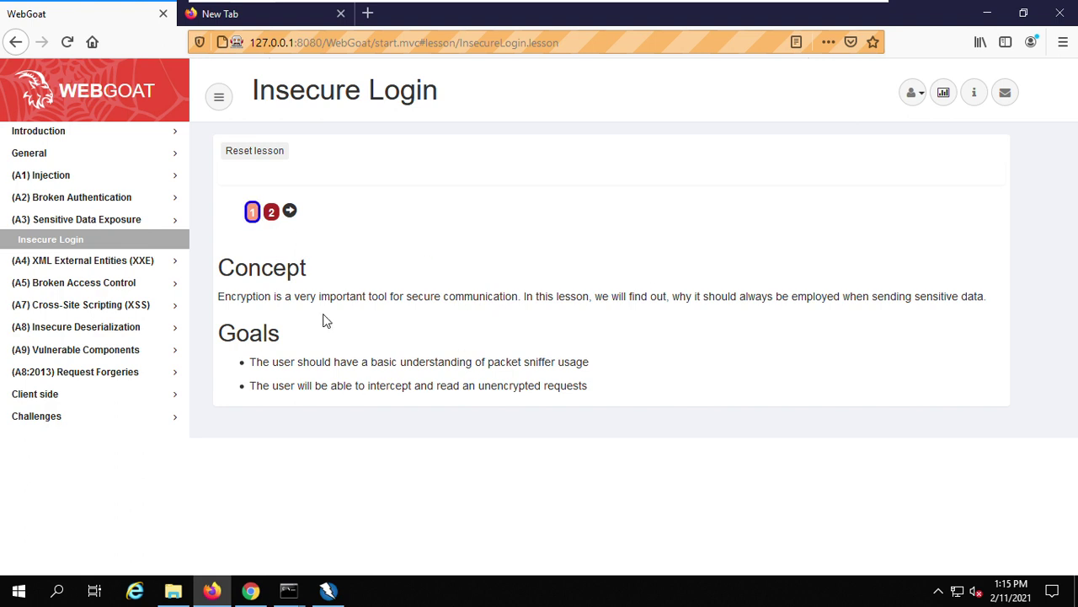
pyautogui.click(289, 212)
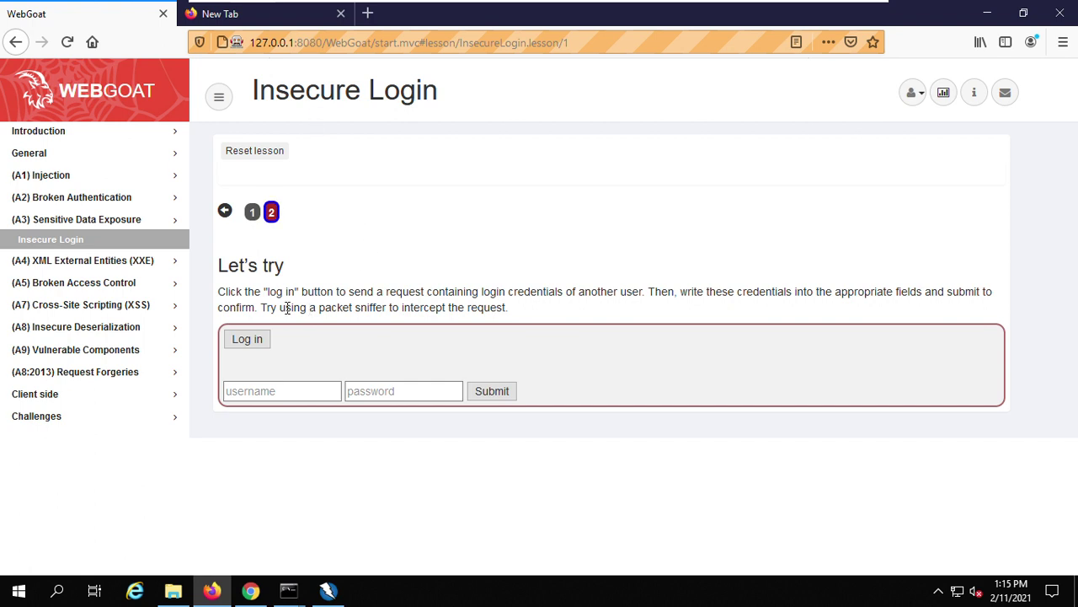
pyautogui.click(250, 344)
pyautogui.click(328, 592)
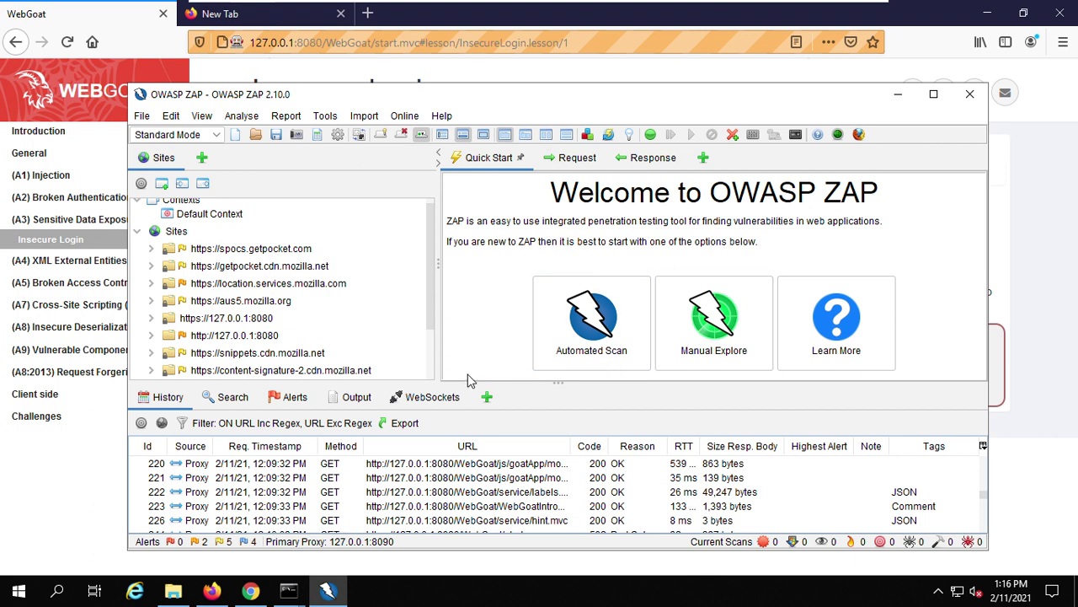
pyautogui.click(1019, 276)
pyautogui.click(272, 386)
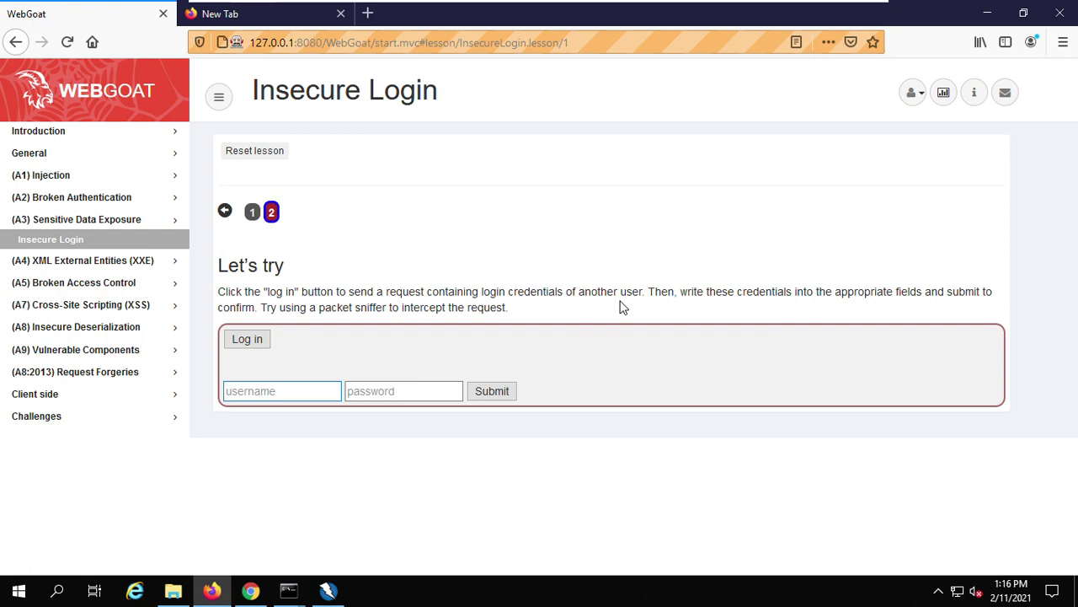
# Fill the lesson's username from the saved suggestion and enter a password
pyautogui.click(328, 389)
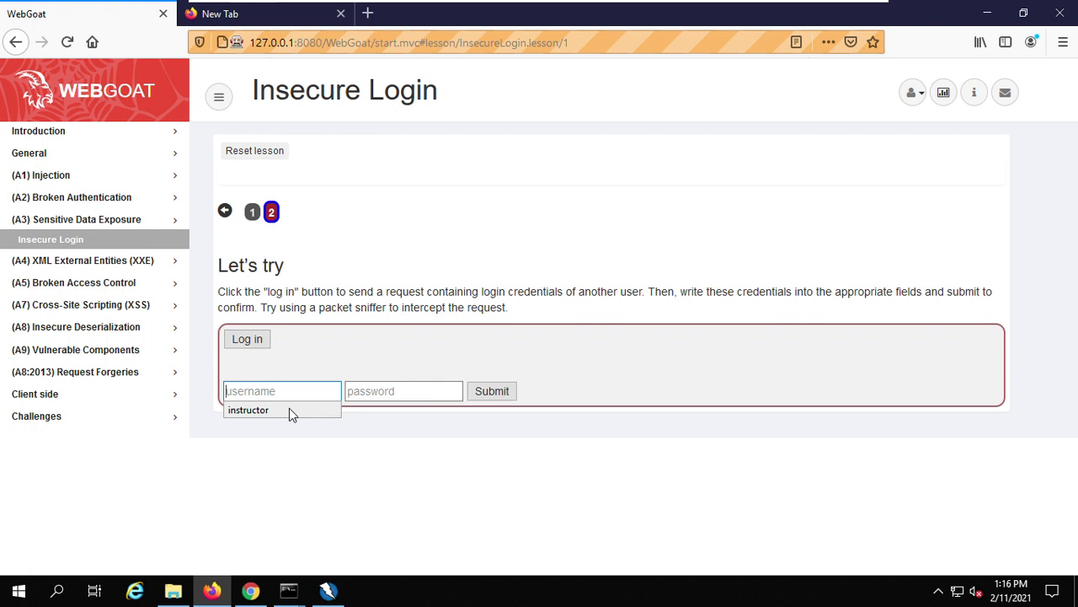
pyautogui.click(289, 408)
pyautogui.click(363, 390)
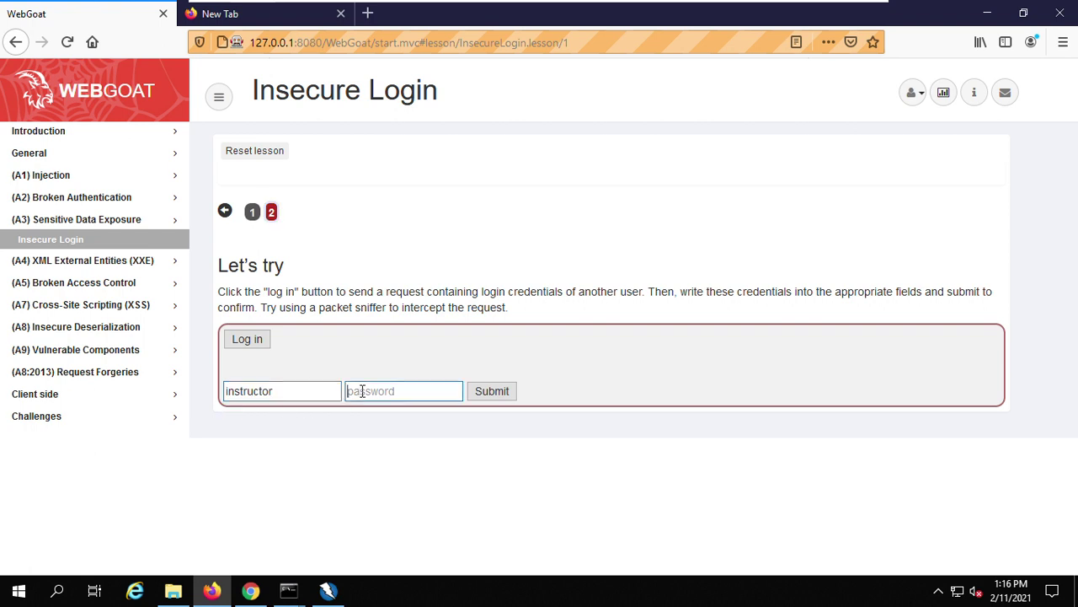
pyautogui.write('i')
# Review ZAP's captured traffic, then submit the credentials, which are rejected as incorrect
pyautogui.click(328, 590)
pyautogui.scroll(-10, 511, 510)
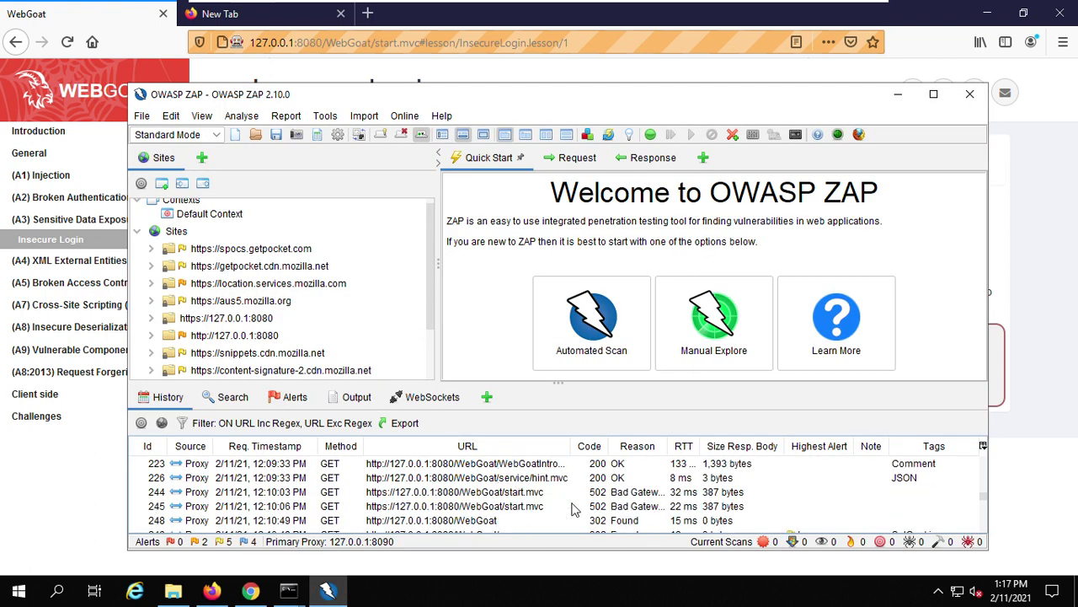
pyautogui.scroll(-15, 714, 497)
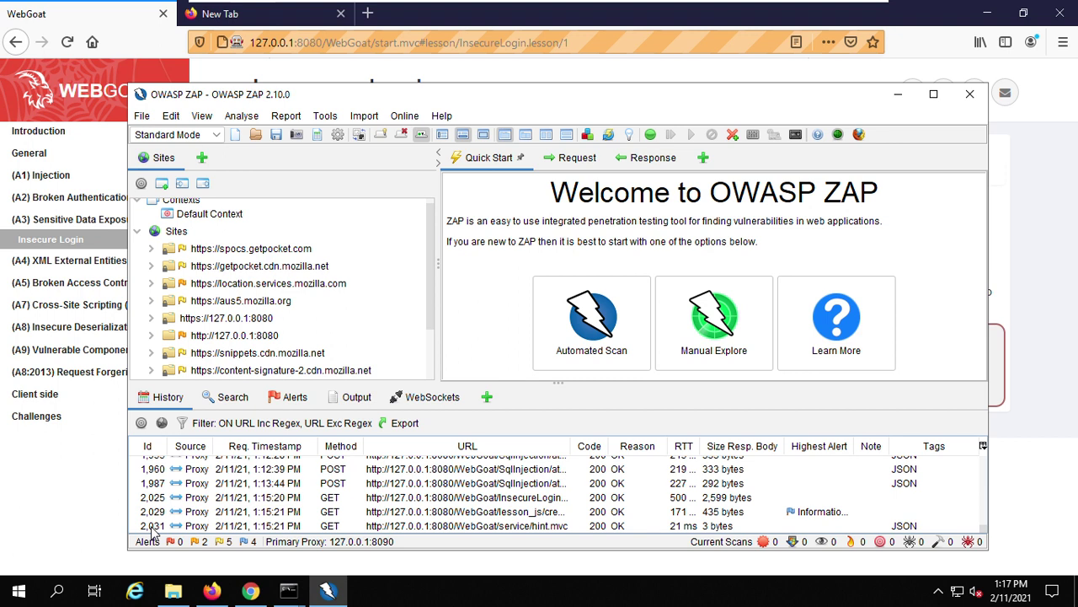
pyautogui.click(91, 529)
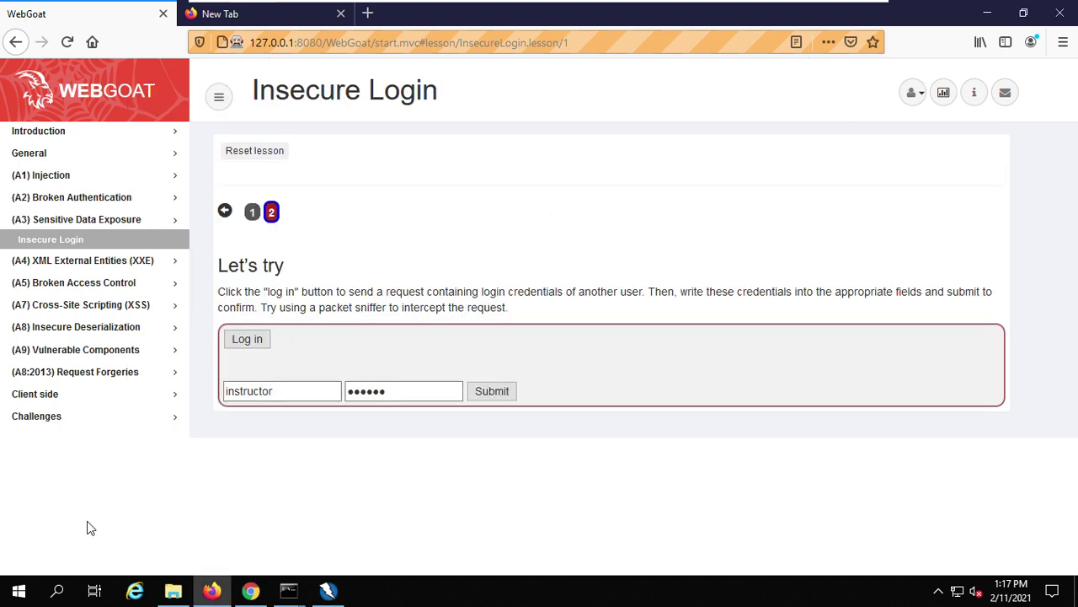
pyautogui.click(496, 392)
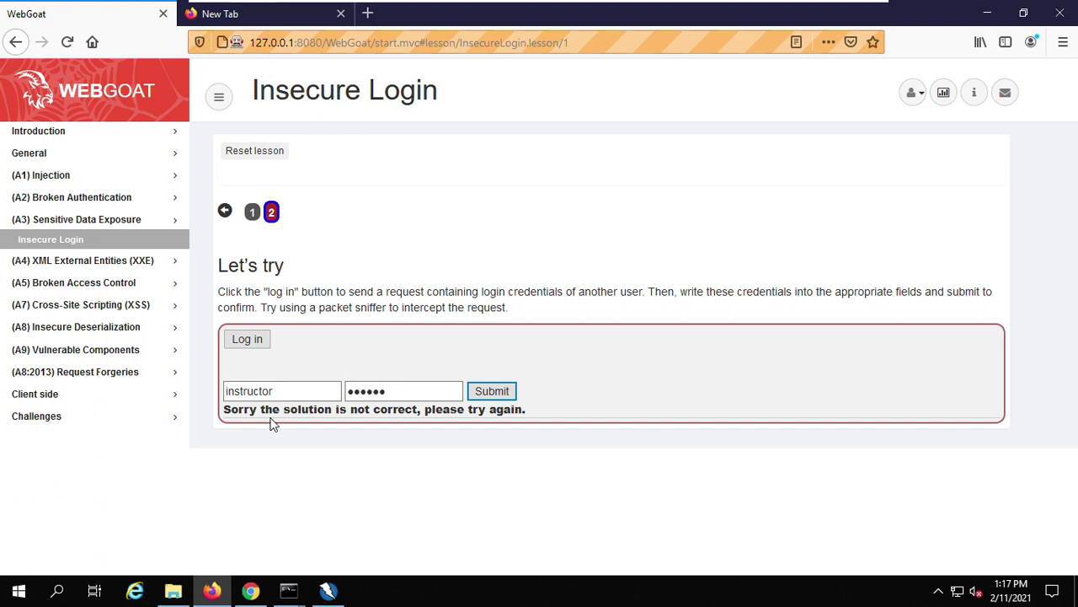
pyautogui.click(328, 590)
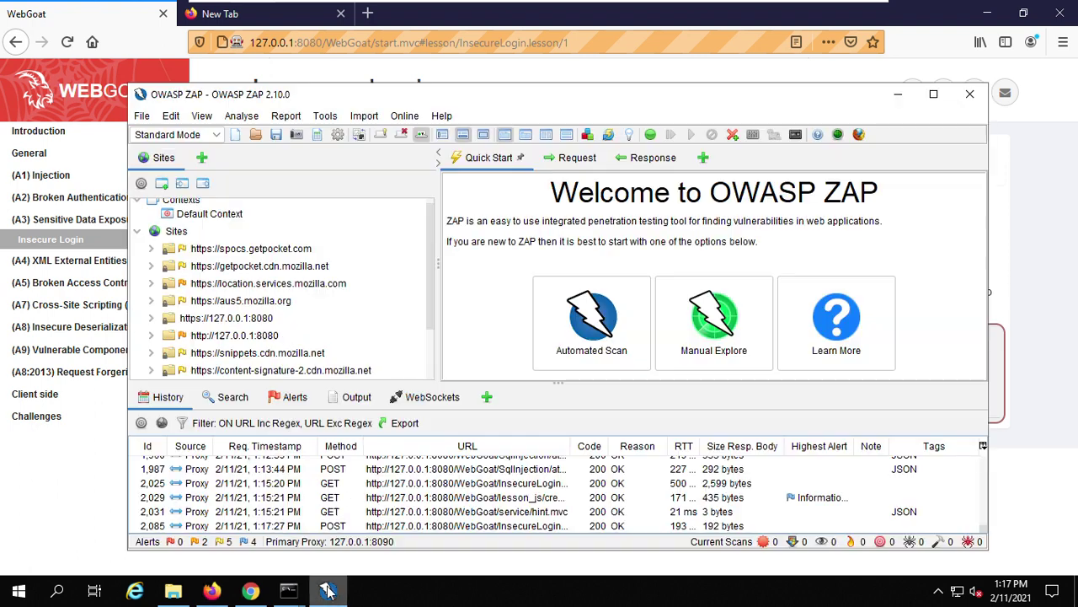
# Inspect history row 2,085's request and response: plain-text credentials and lessonCompleted false
pyautogui.click(338, 526)
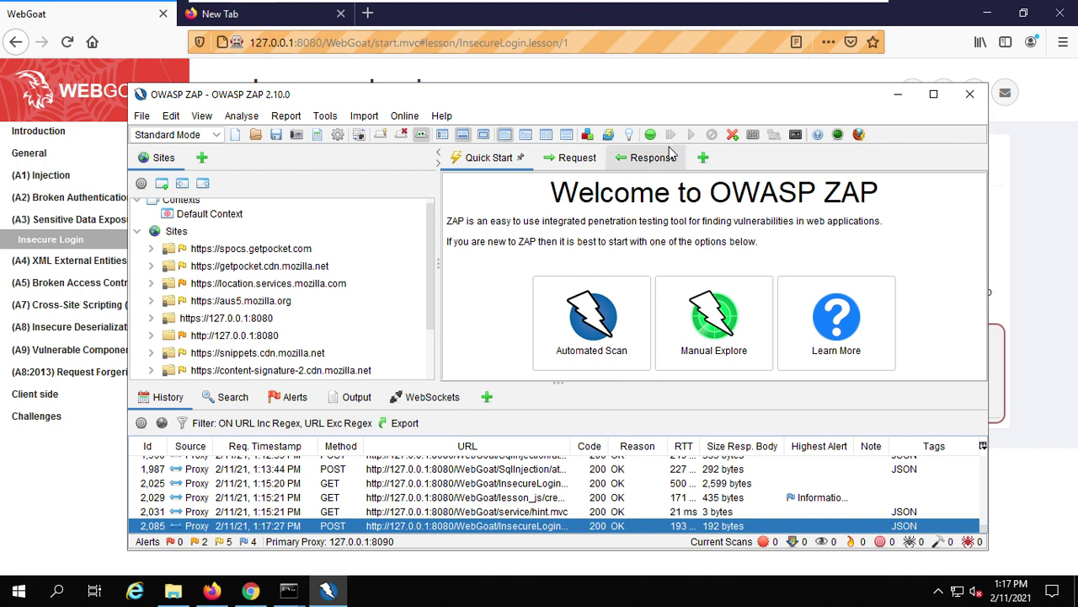
pyautogui.click(579, 161)
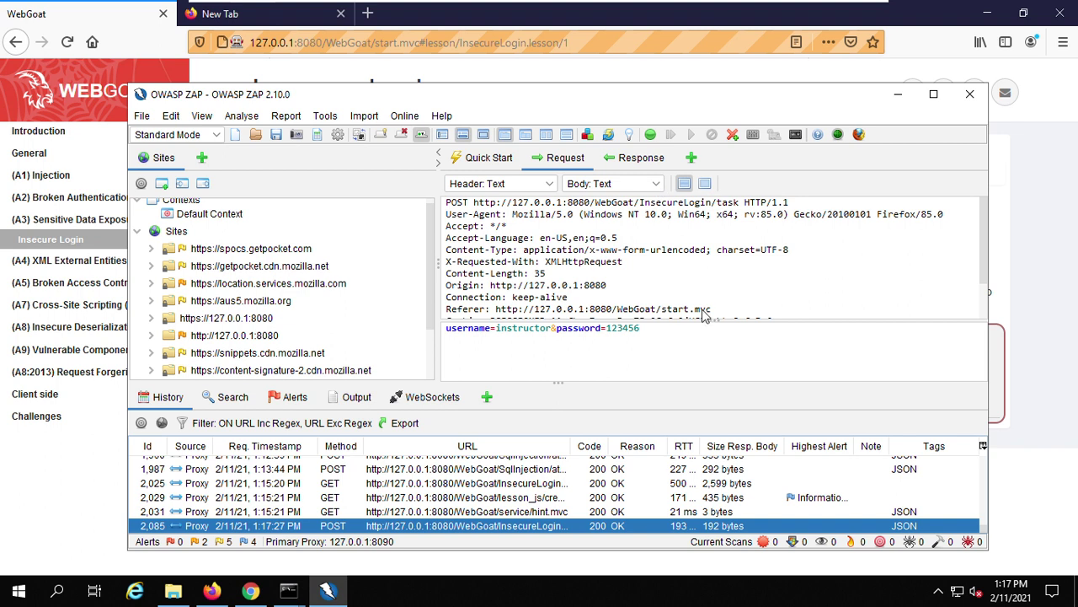
pyautogui.scroll(-2, 708, 279)
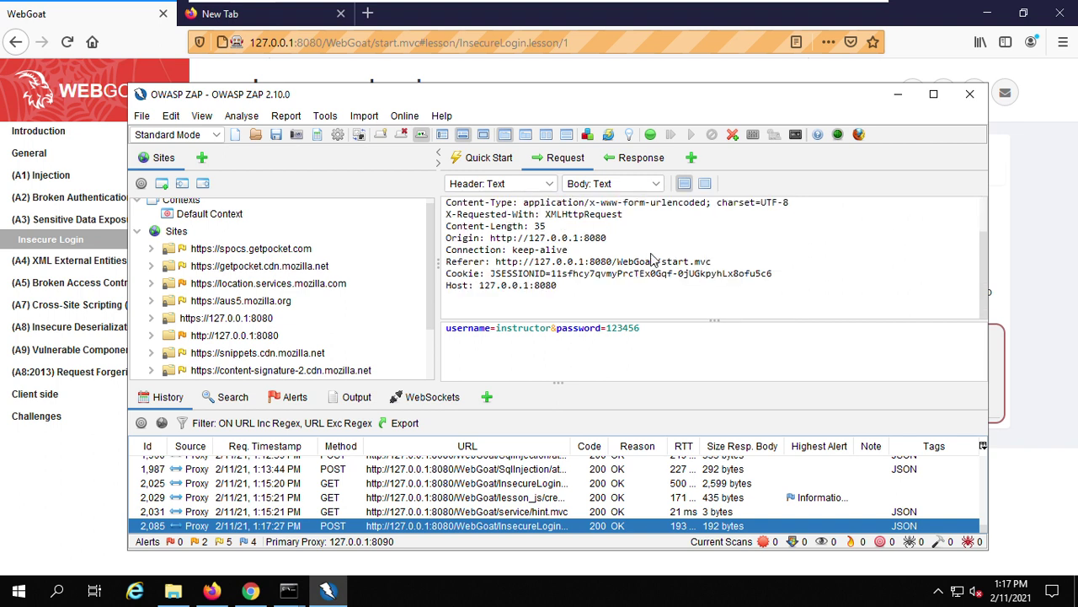
pyautogui.click(640, 160)
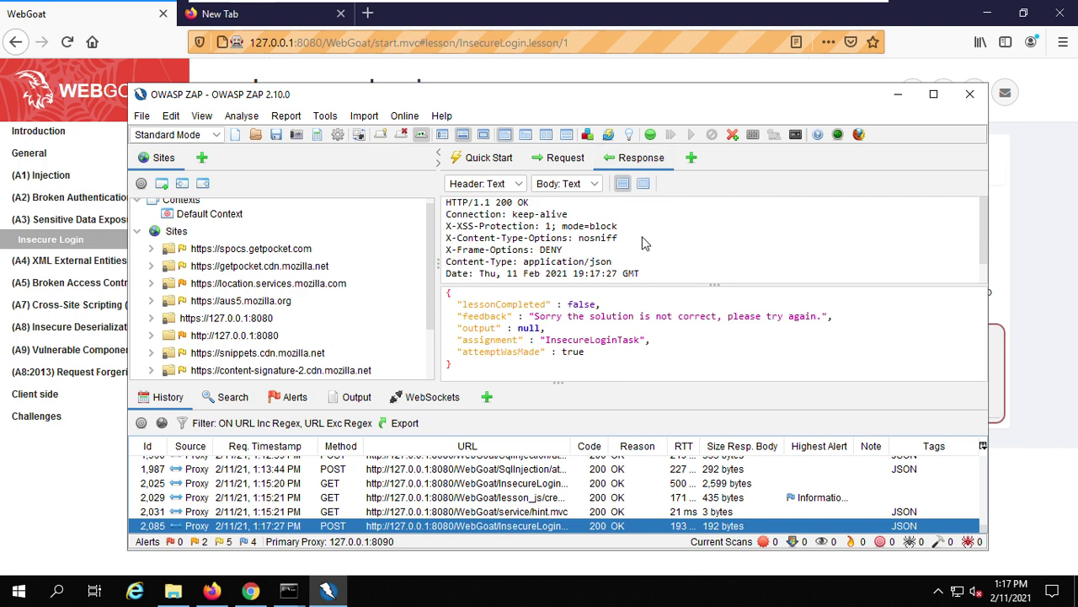
pyautogui.scroll(-1, 653, 253)
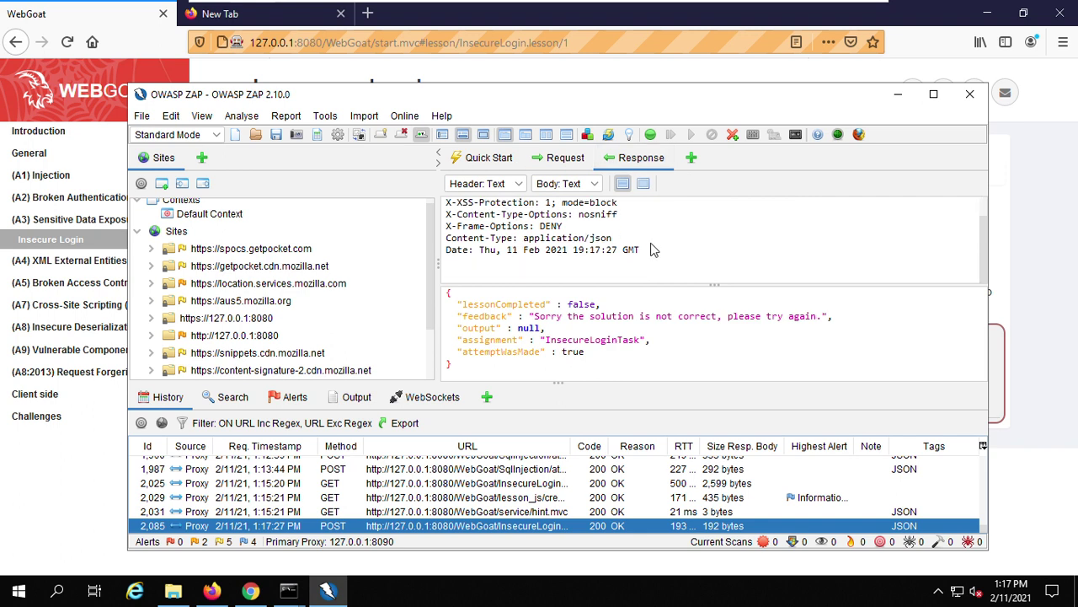
pyautogui.scroll(1, 653, 250)
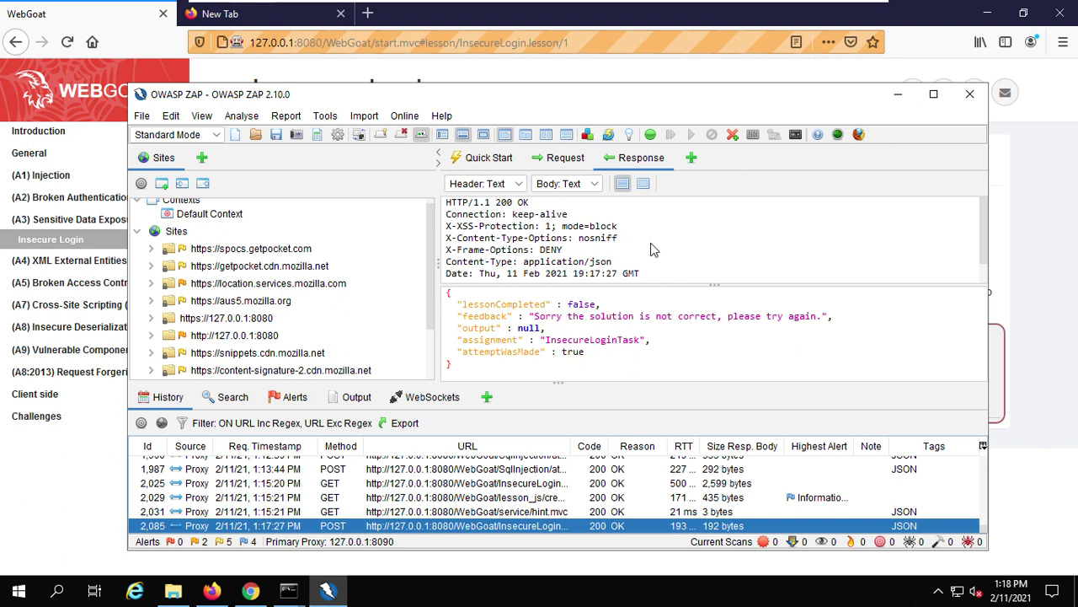
pyautogui.scroll(-1, 599, 237)
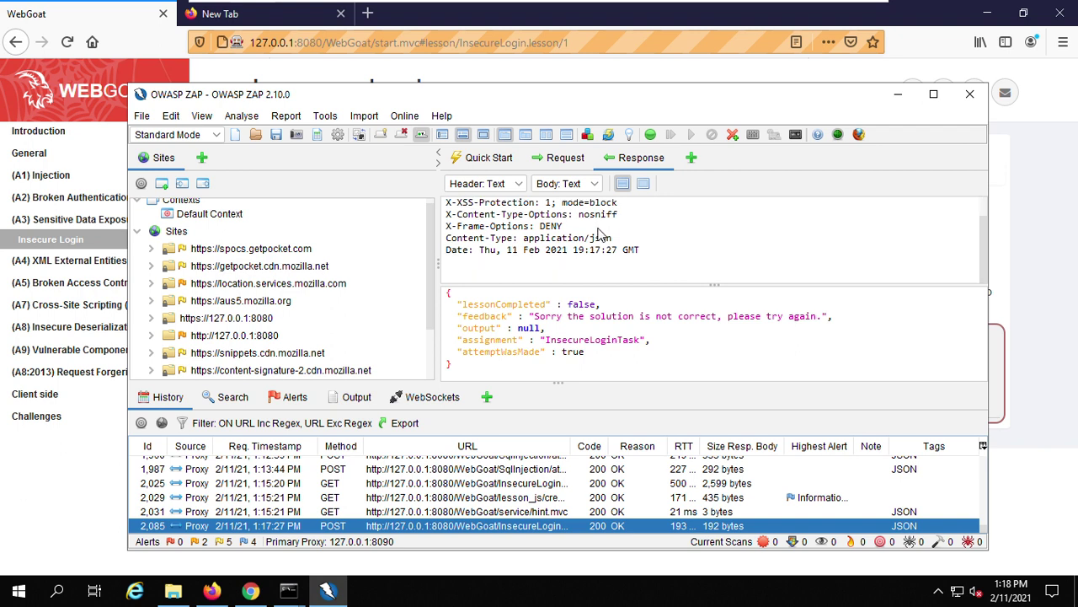
pyautogui.click(600, 327)
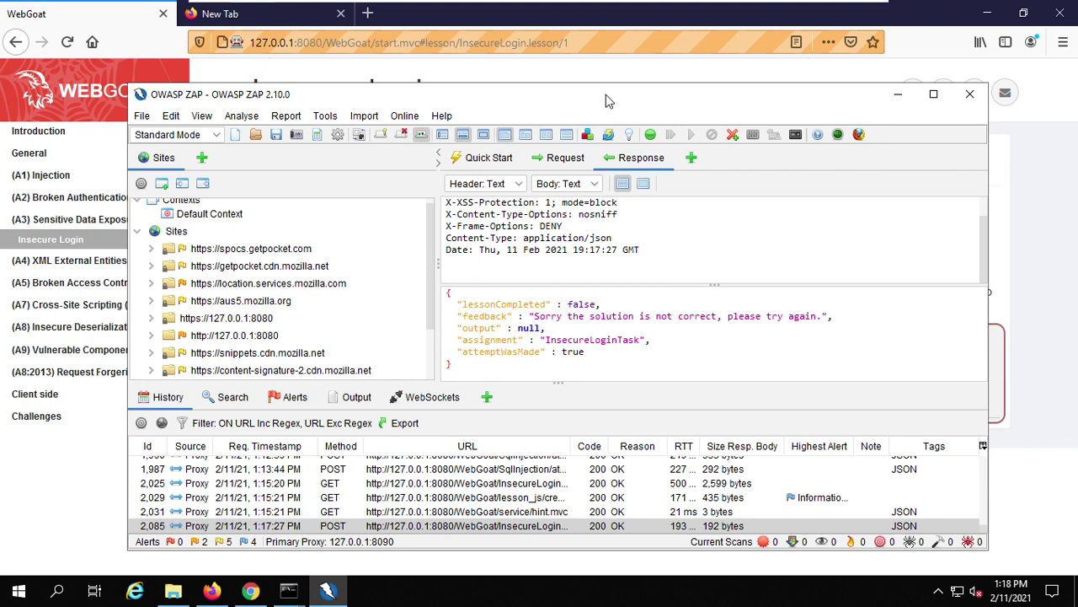
pyautogui.click(1028, 273)
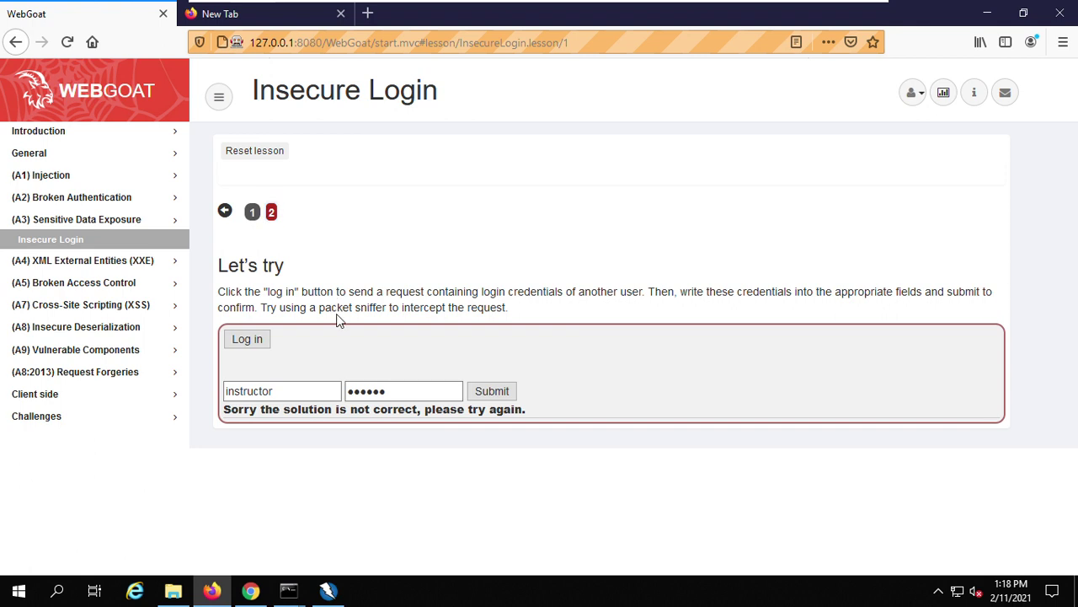
# Replace the lesson username with 'bob' and resubmit; it is still rejected
pyautogui.click(288, 390)
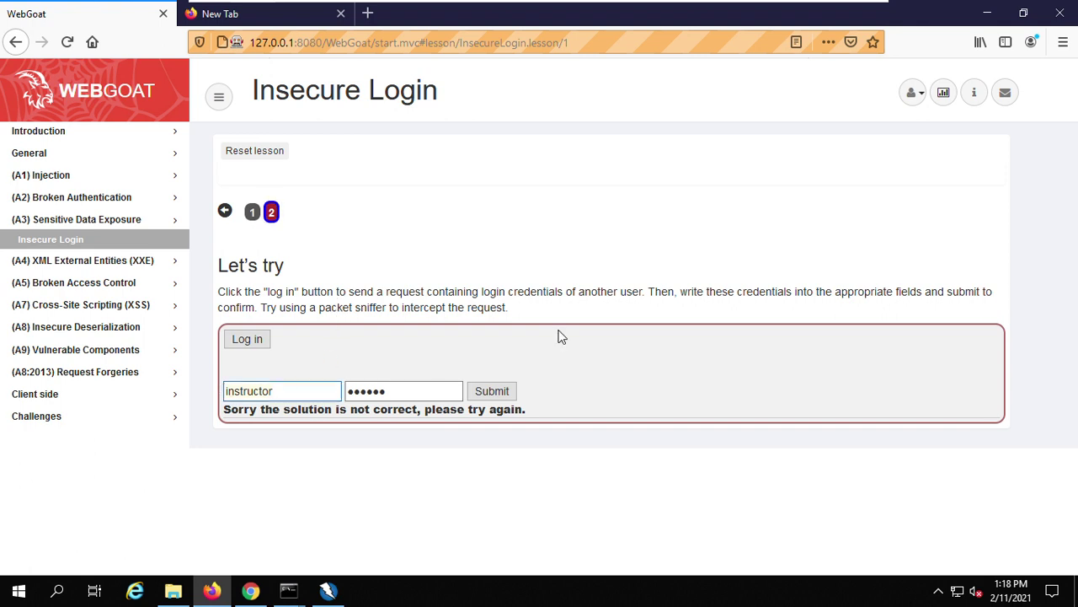
pyautogui.hotkey('ctrl', 'a')
pyautogui.write('bob')
pyautogui.moveTo(480, 290); pyautogui.dragTo(646, 291)
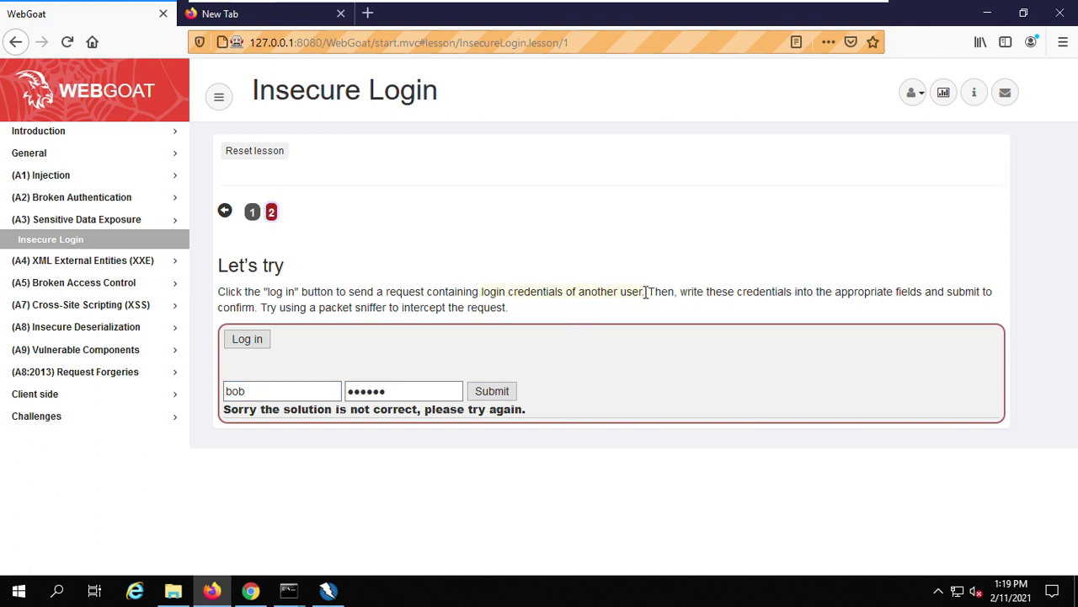
pyautogui.click(490, 392)
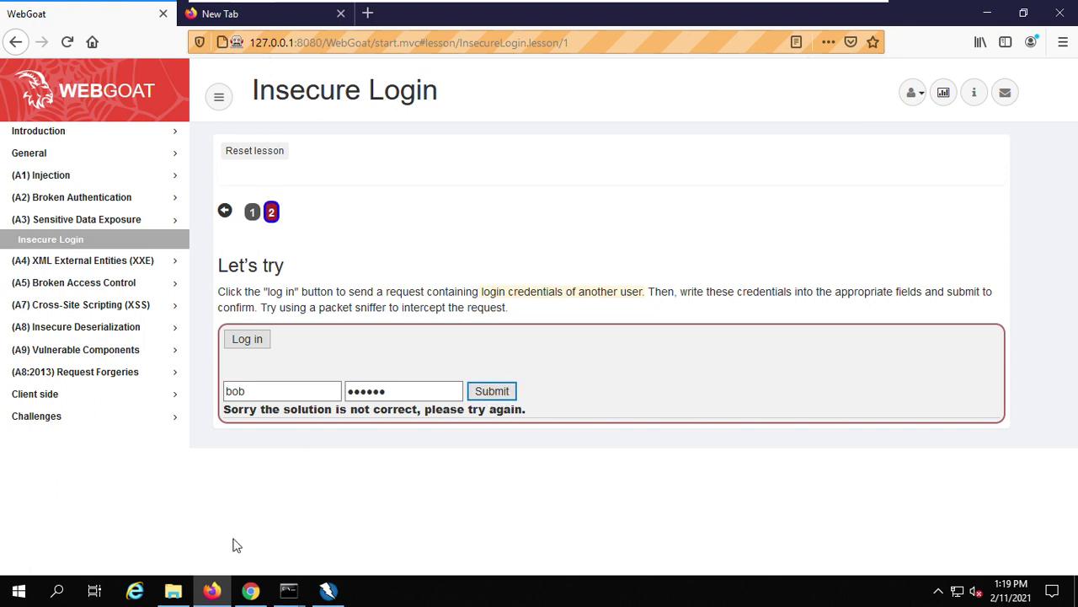
pyautogui.click(327, 589)
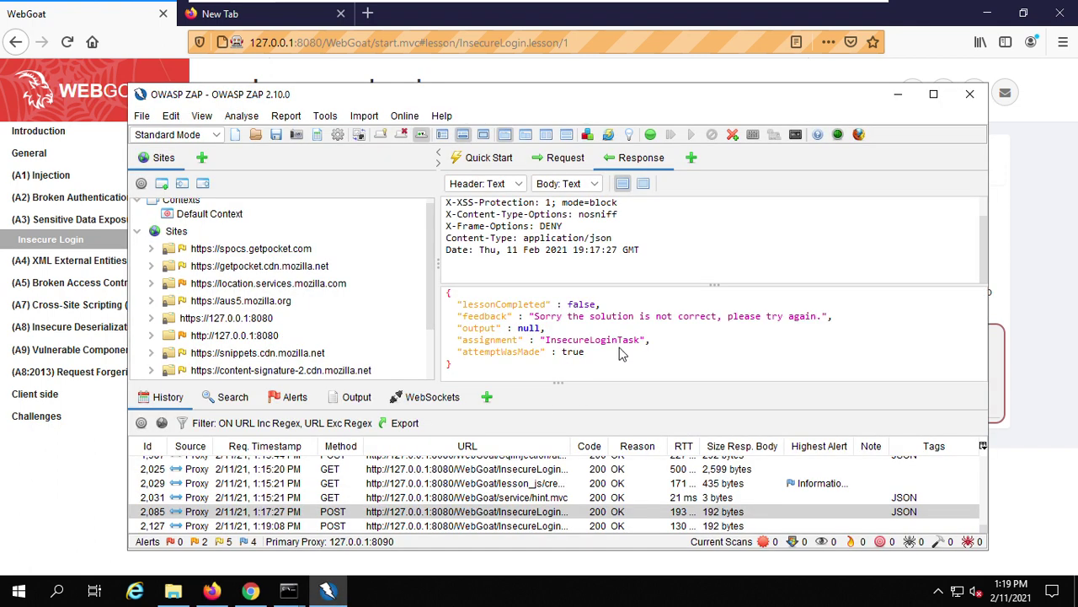
# Confirm in the request of history row 2,127 that username bob was sent
pyautogui.click(559, 159)
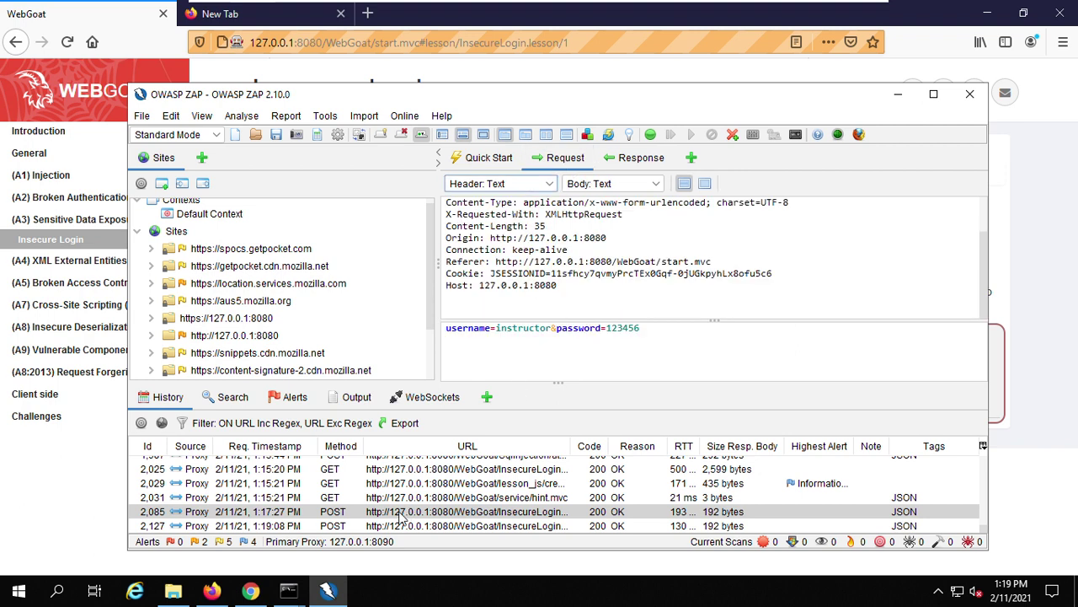
pyautogui.click(379, 525)
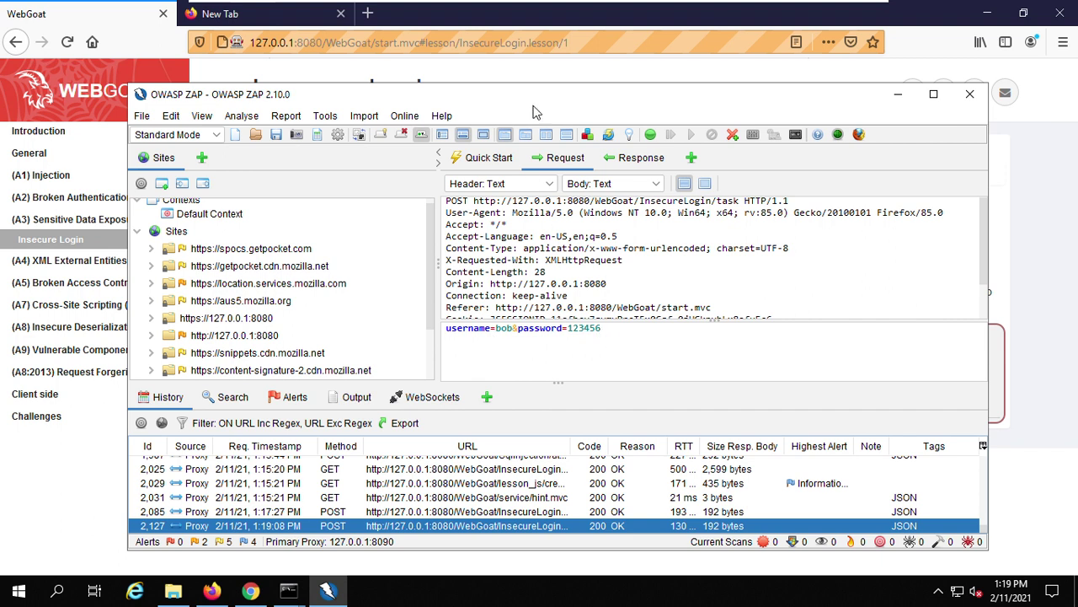
pyautogui.click(1030, 265)
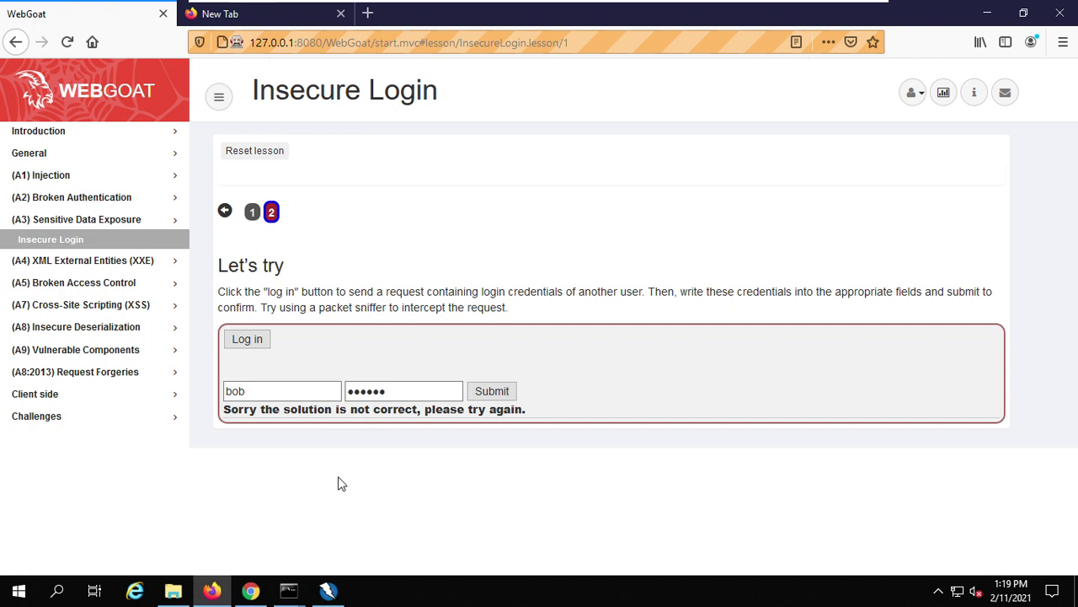
# Bring up the WebGoat page in Chrome, shift its window, and briefly revisit the Firefox lesson
pyautogui.click(251, 592)
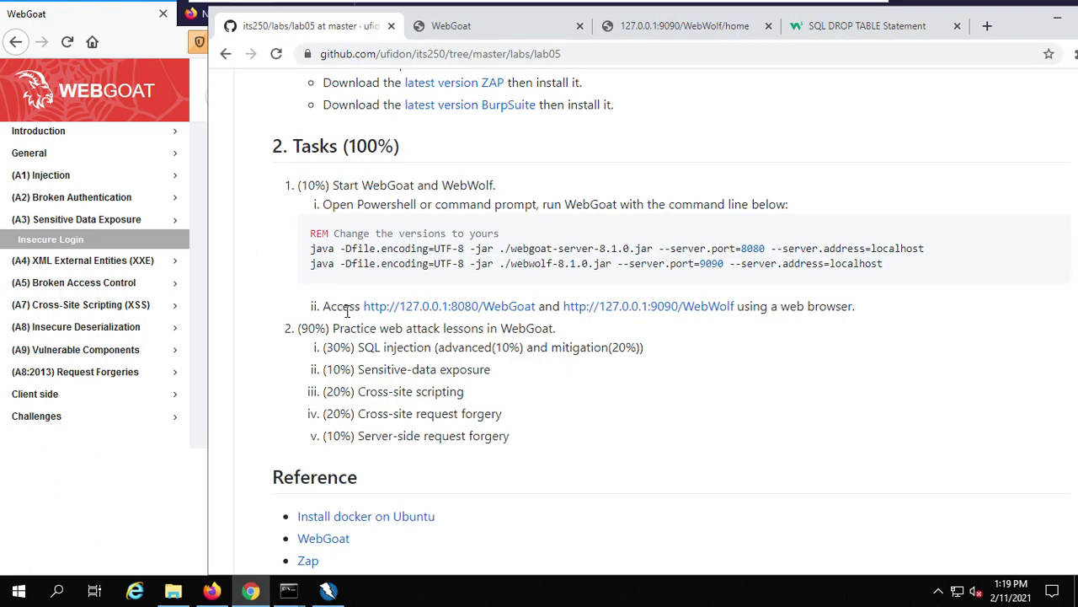
pyautogui.click(479, 33)
pyautogui.scroll(3, 458, 240)
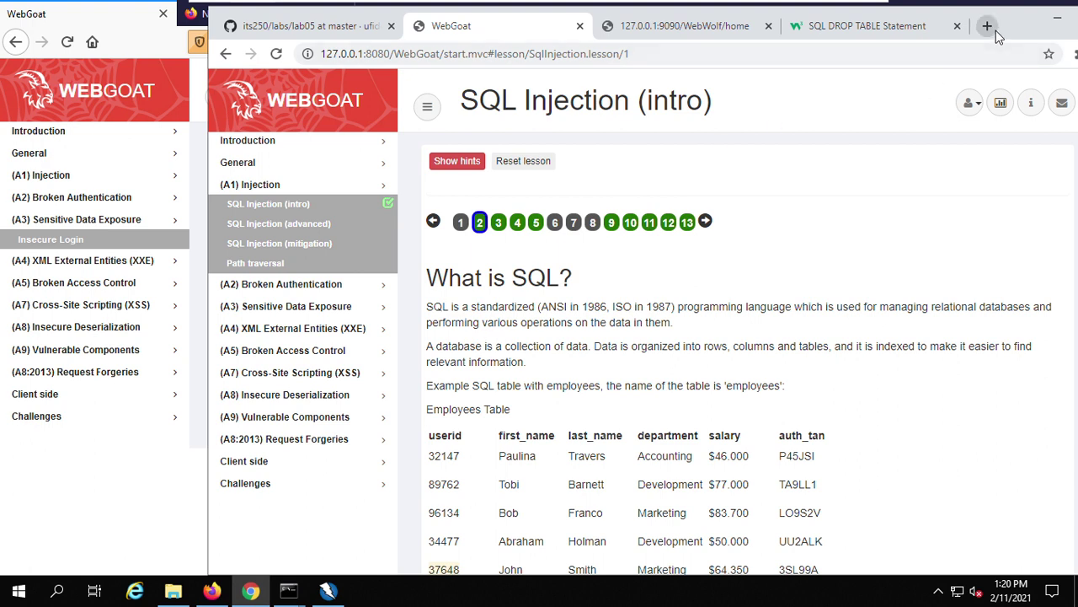
pyautogui.moveTo(980, 40); pyautogui.dragTo(954, 61)
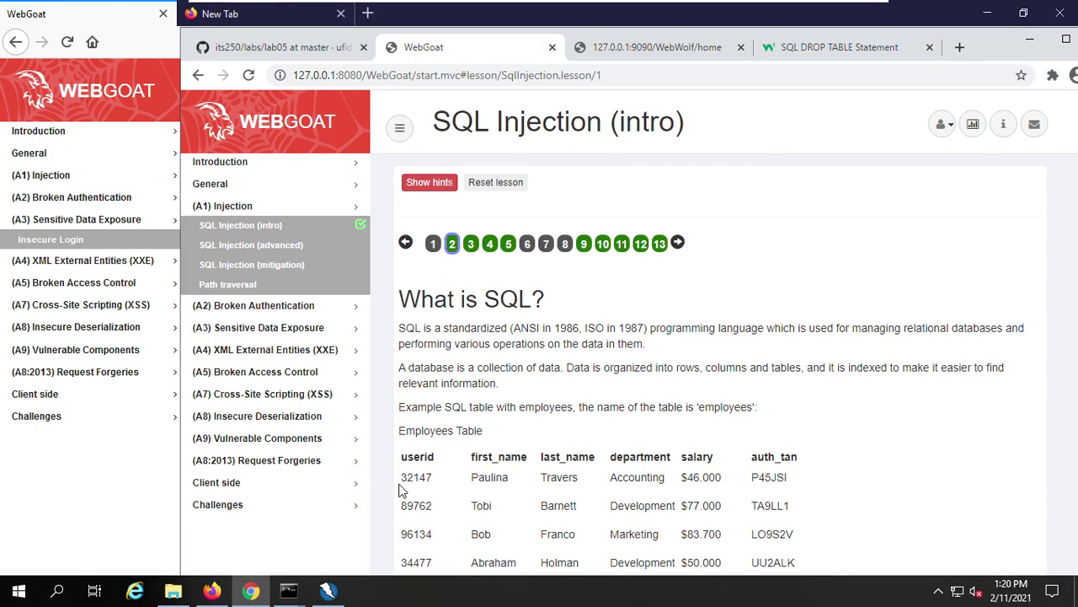
pyautogui.click(328, 591)
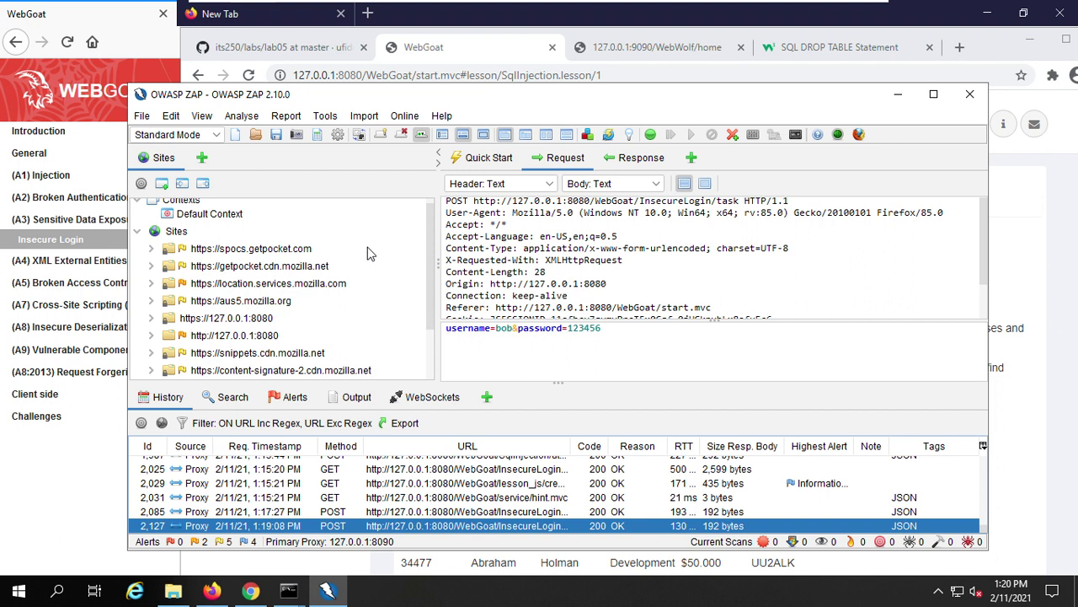
pyautogui.click(30, 506)
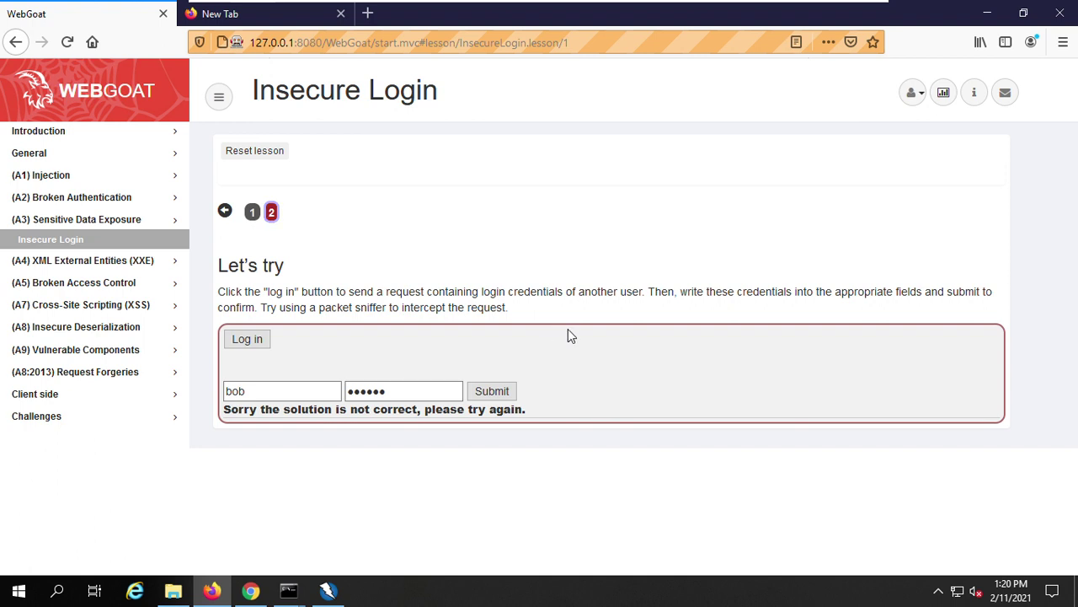
# Log the current user out of WebGoat in Chrome from the user menu
pyautogui.click(251, 592)
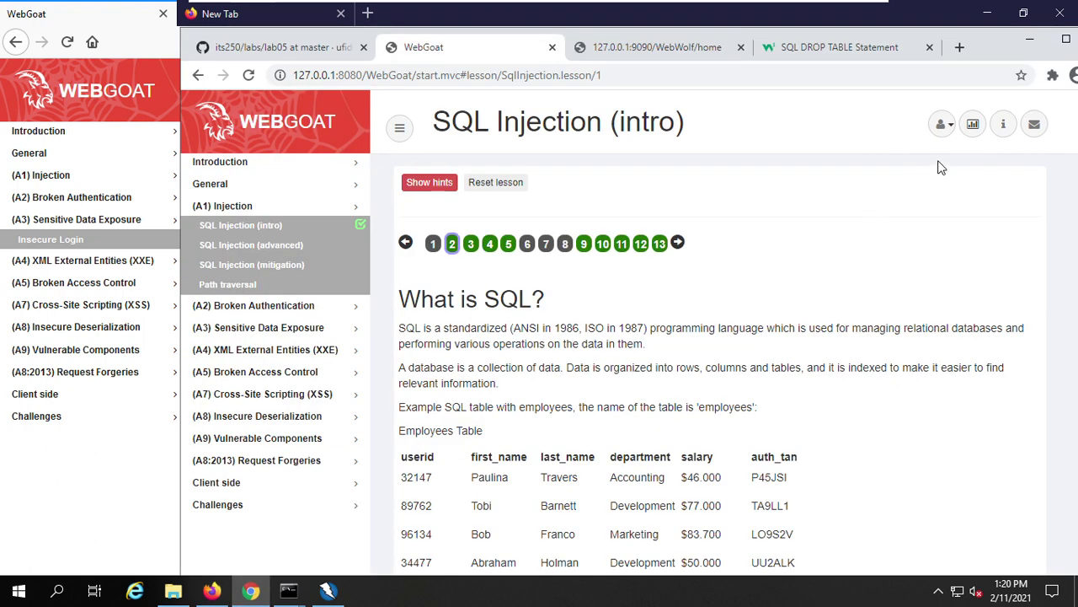
pyautogui.click(948, 128)
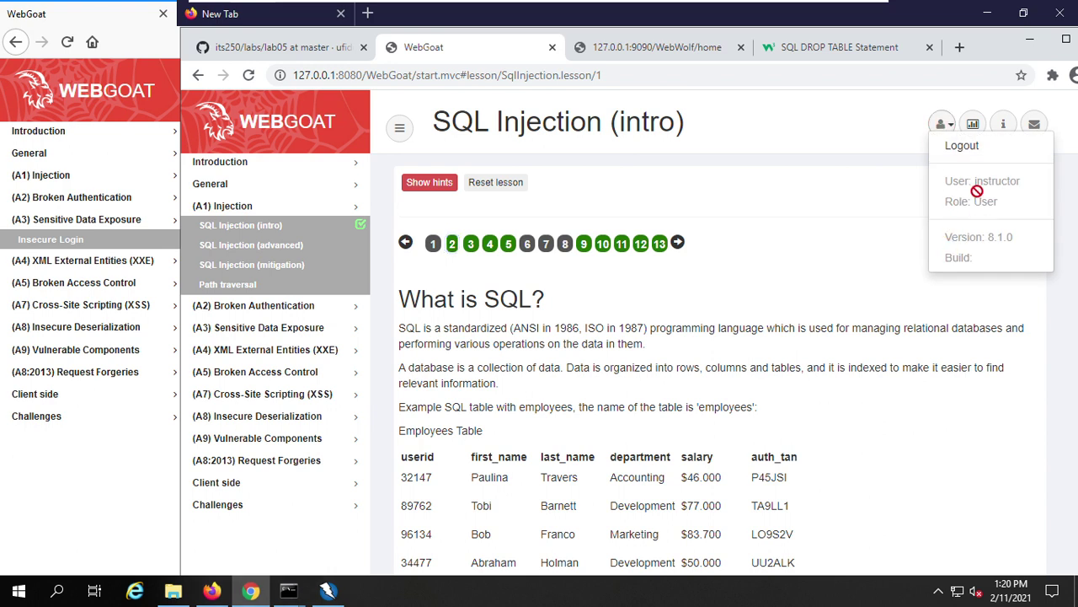
pyautogui.click(959, 146)
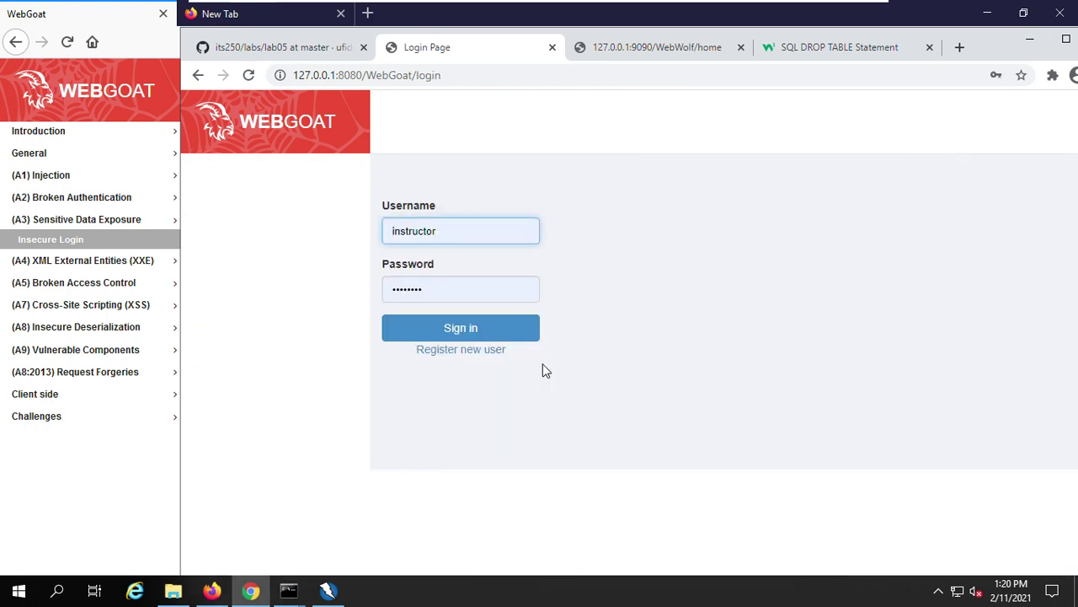
# Register a new WebGoat user 'victim' with a password, accepting the terms
pyautogui.click(462, 351)
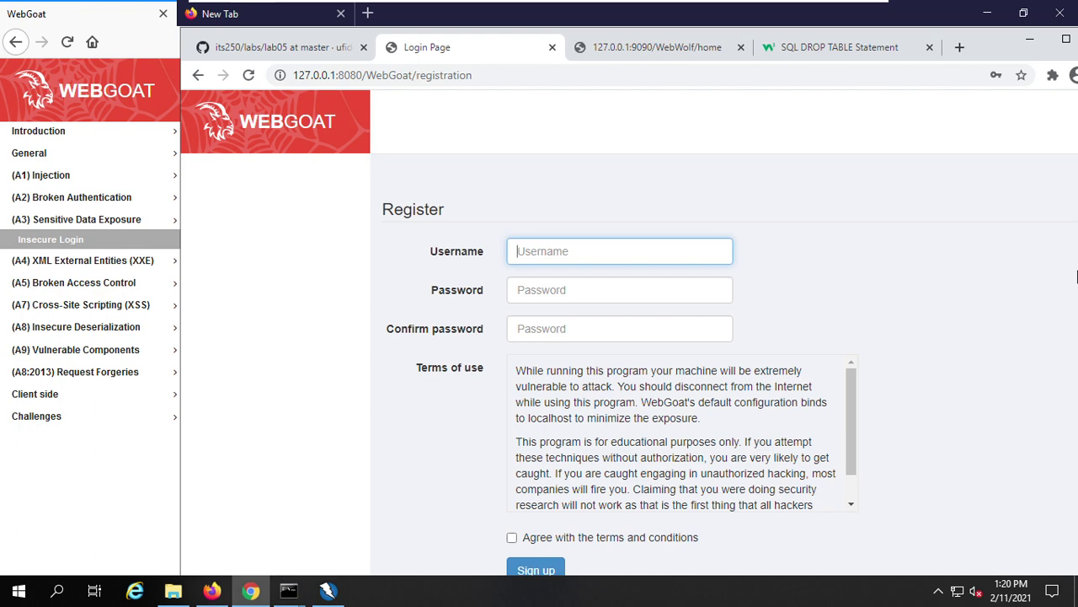
pyautogui.write('victime')
pyautogui.press('Tab')
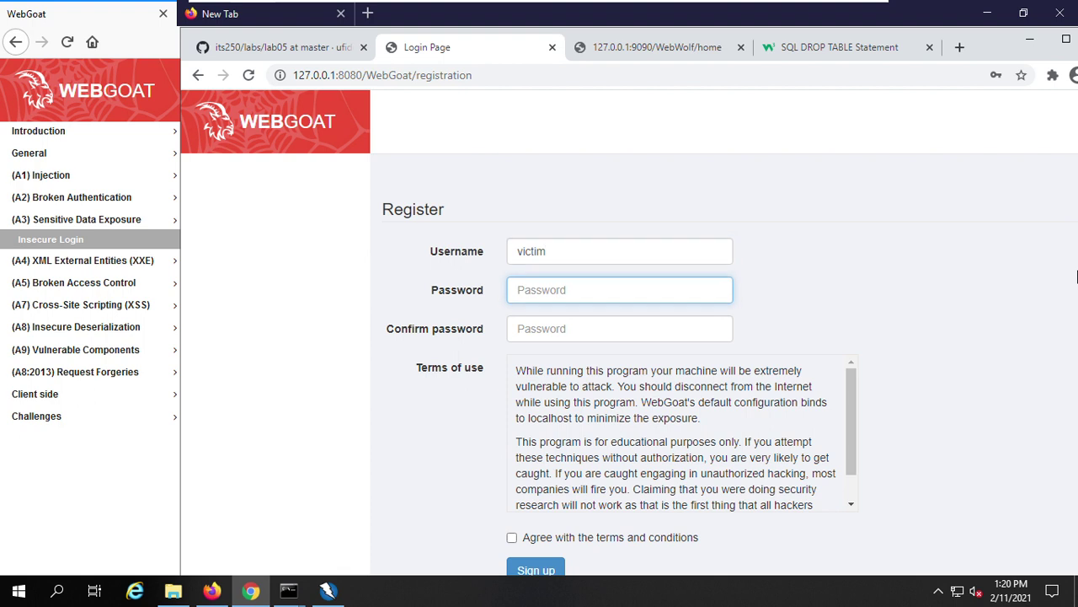
pyautogui.write('p')
pyautogui.press('Tab')
pyautogui.write('pa')
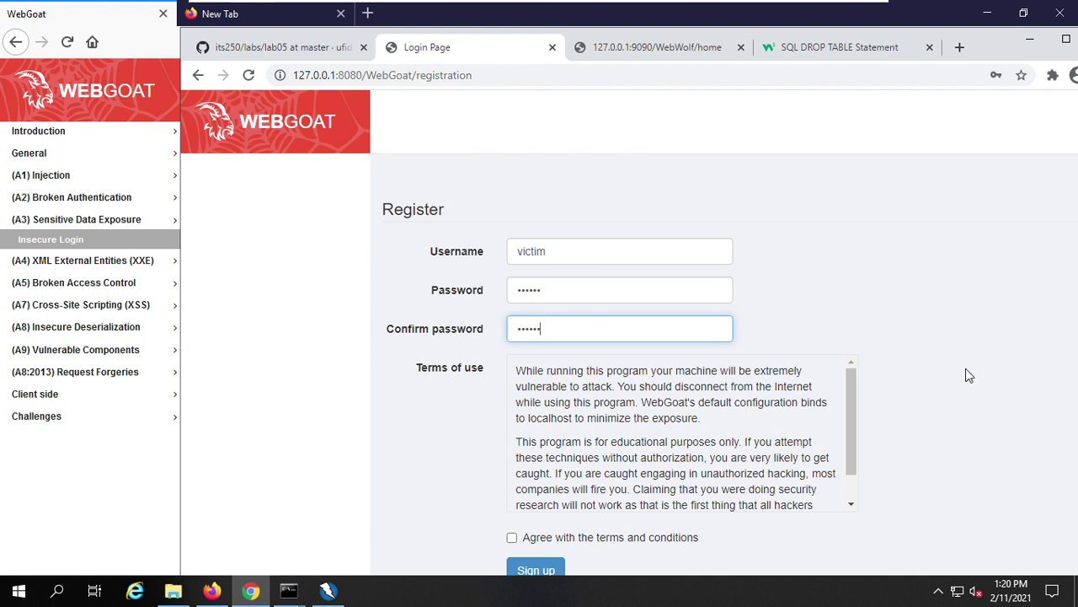
pyautogui.click(513, 539)
pyautogui.click(535, 571)
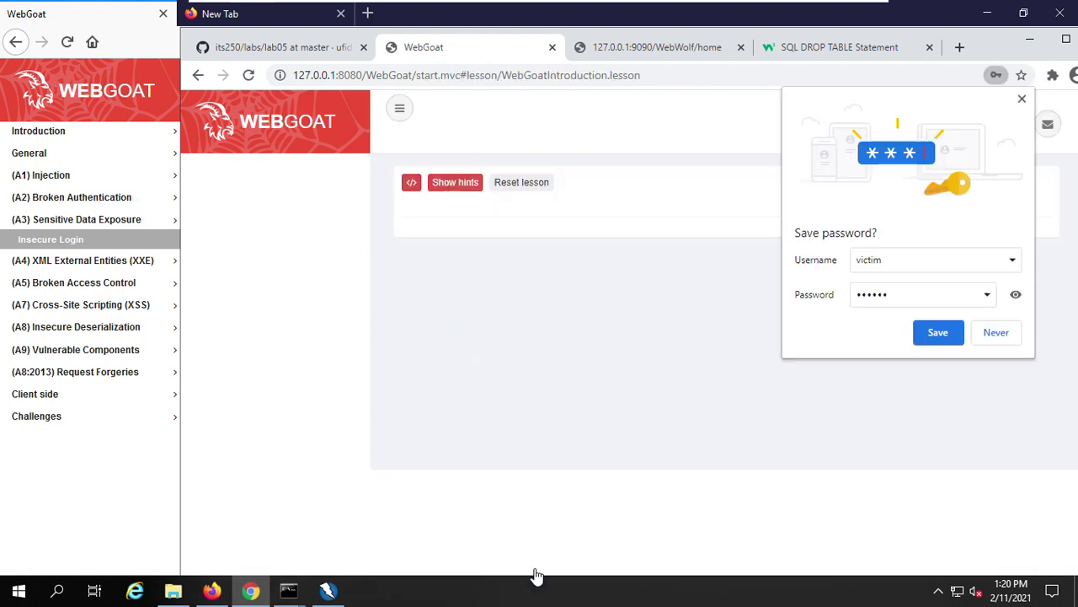
# Save the new account's password in Chrome, then log the victim user out
pyautogui.click(933, 333)
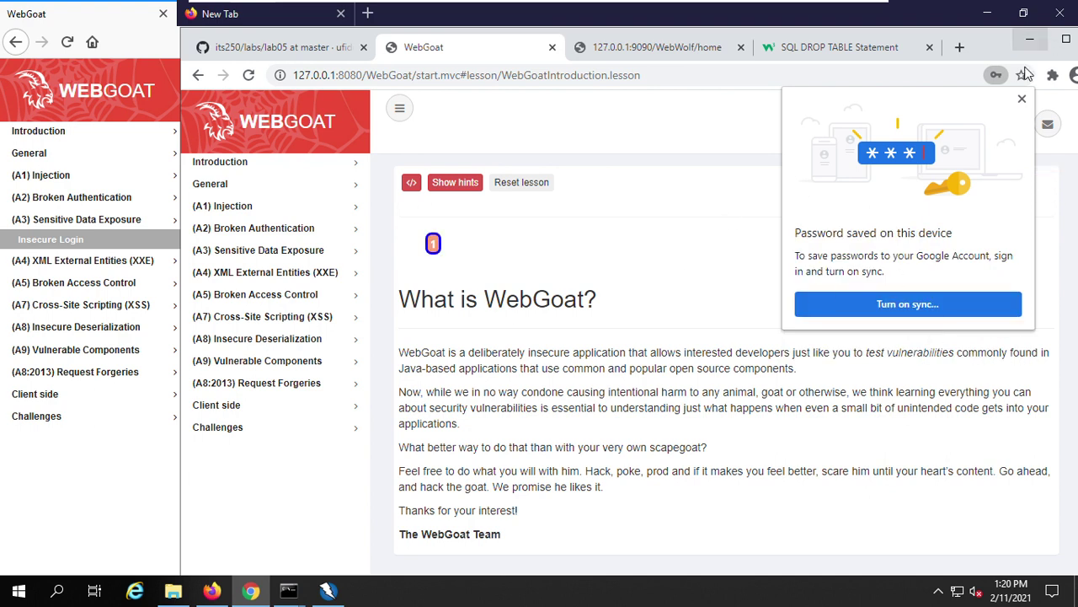
pyautogui.click(1021, 99)
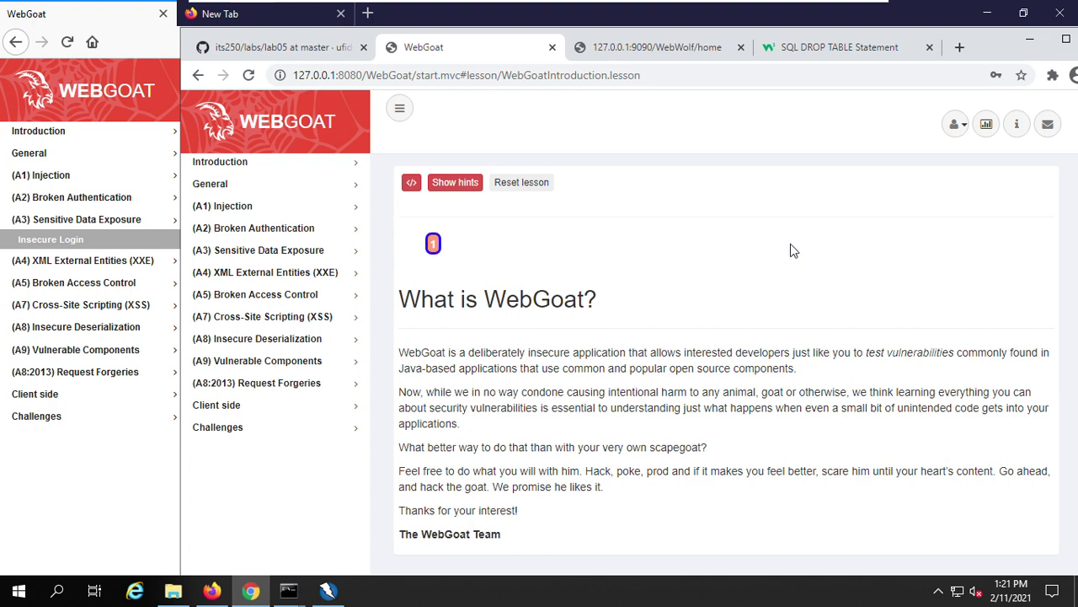
pyautogui.click(954, 124)
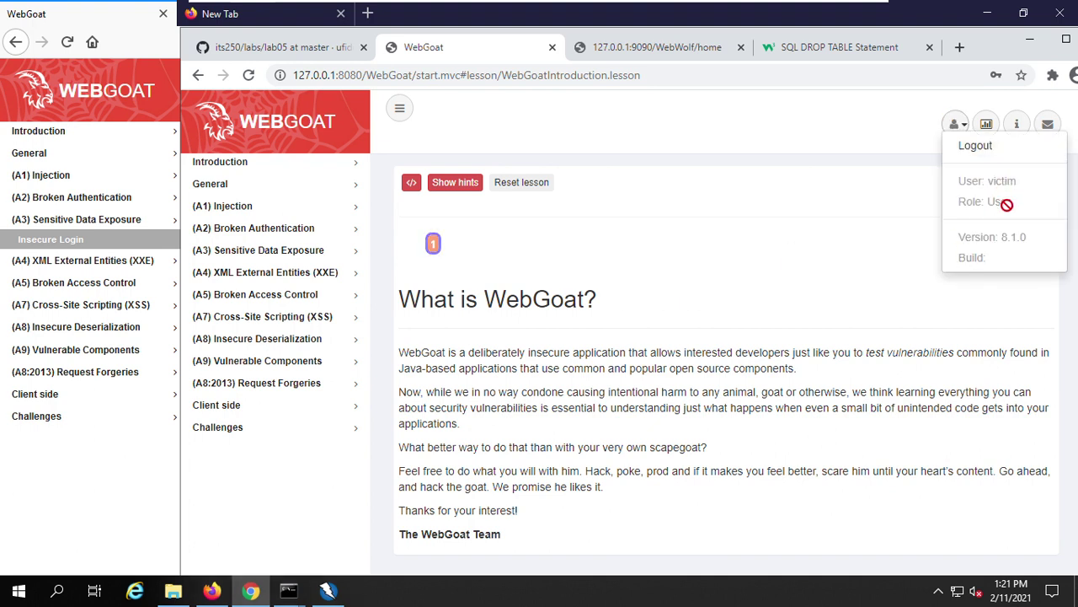
pyautogui.click(976, 147)
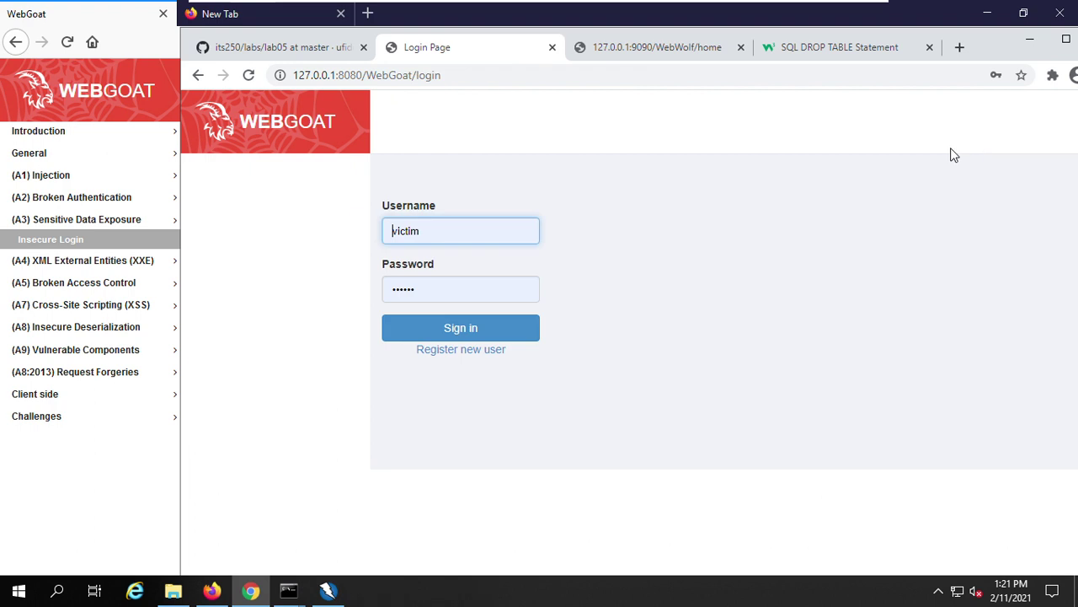
# Return to the Firefox Insecure Login lesson and start editing its username field
pyautogui.click(88, 22)
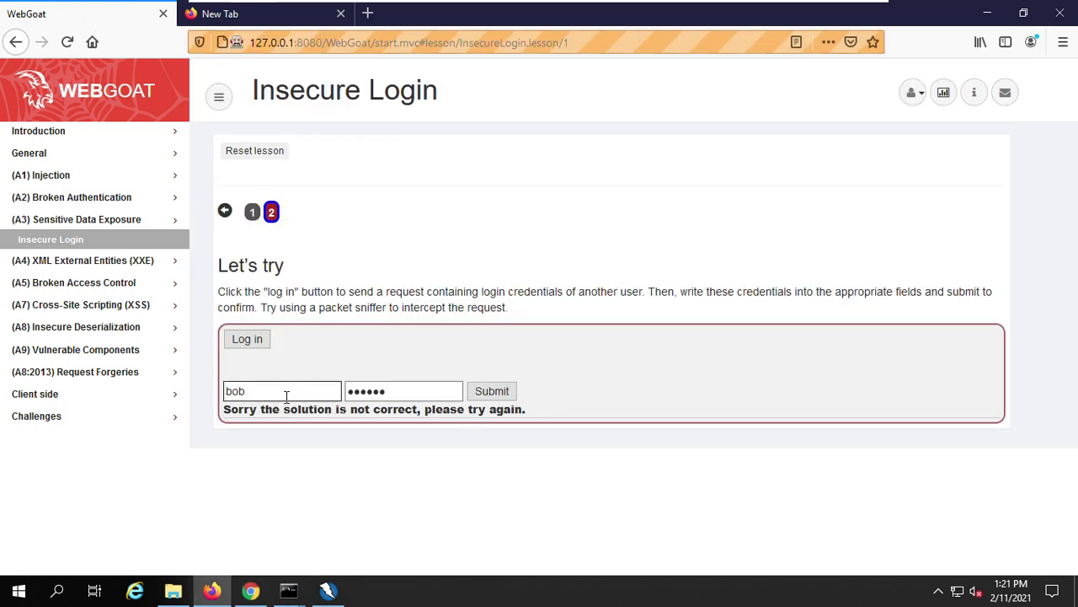
pyautogui.click(259, 391)
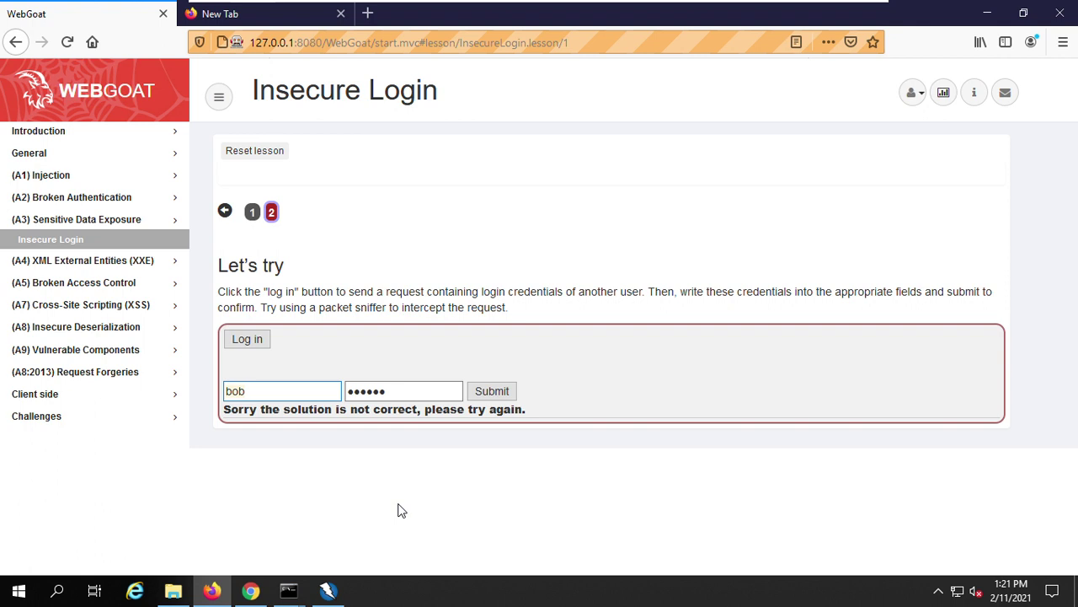